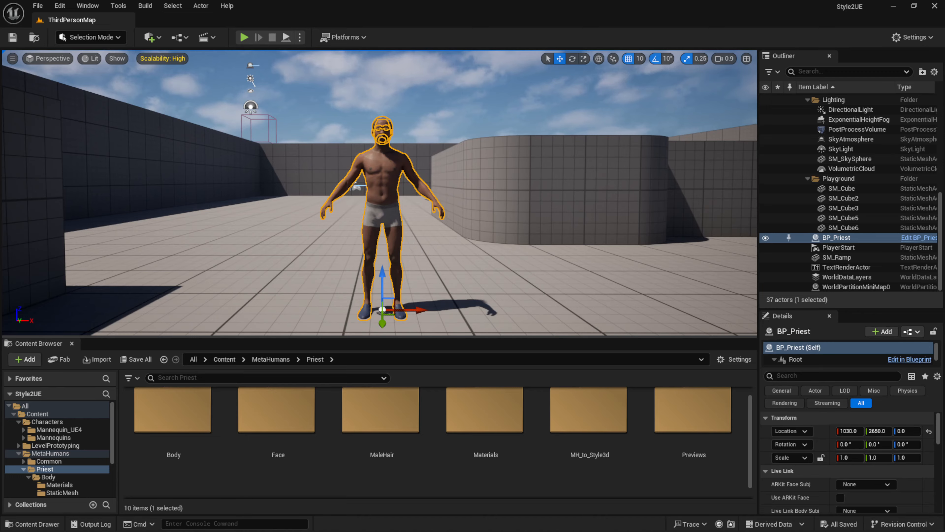
{"action": "right_click_drag", "start_coordinate": [411, 251], "coordinate": [443, 268]}
{"action": "scroll", "coordinate": [344, 207], "scroll_direction": "up", "scroll_amount": 5}
{"action": "scroll", "coordinate": [342, 207], "scroll_direction": "down", "scroll_amount": 3}
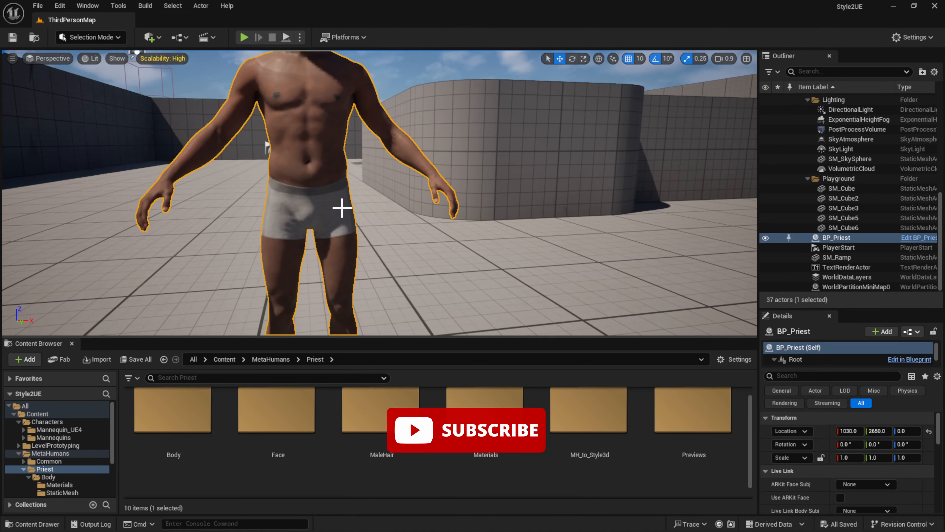
{"action": "middle_click_drag", "start_coordinate": [323, 205], "coordinate": [314, 113]}
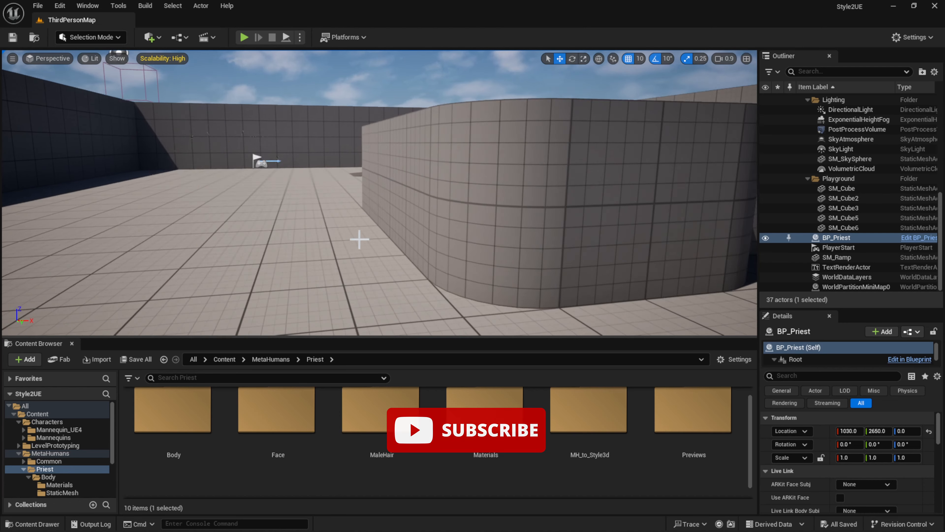
{"action": "left_click", "coordinate": [350, 142]}
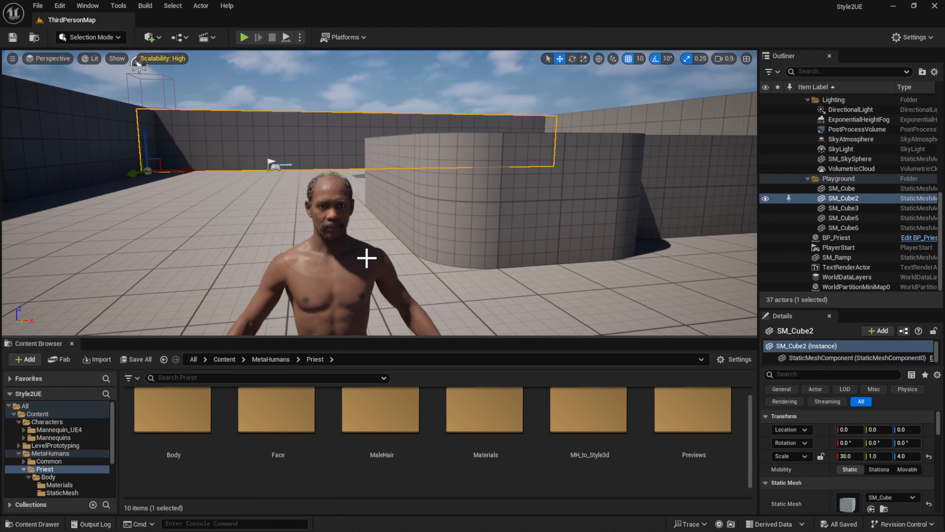
{"action": "scroll", "coordinate": [356, 272], "scroll_direction": "down", "scroll_amount": 3}
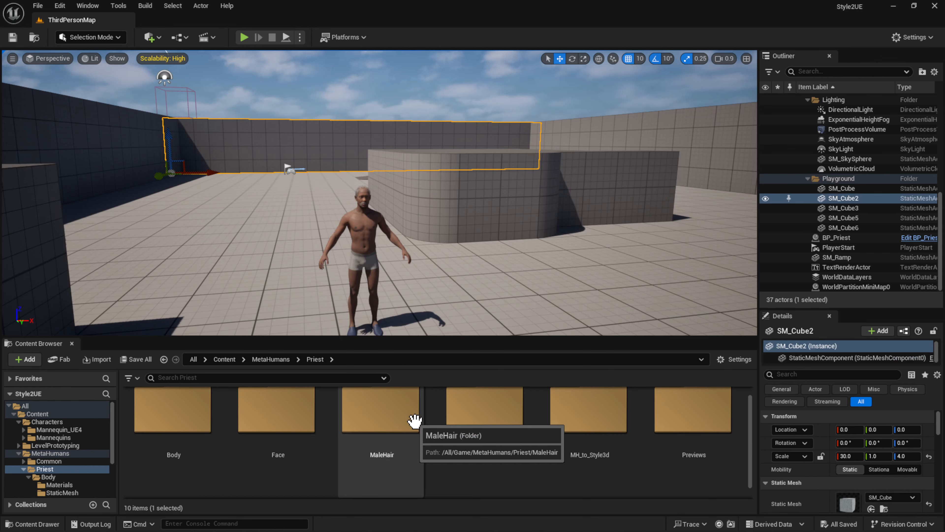
Preview the MM_Walk_Fwd animation sequence from the Priest folder from another angle, and close its editor
{"action": "scroll", "coordinate": [484, 441], "scroll_direction": "down", "scroll_amount": 3}
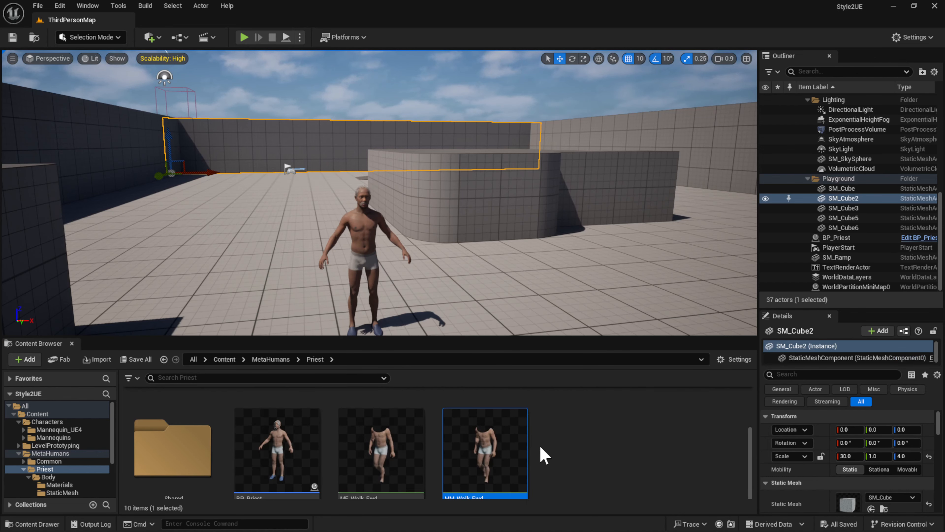
{"action": "scroll", "coordinate": [540, 445], "scroll_direction": "down", "scroll_amount": 2}
{"action": "scroll", "coordinate": [495, 456], "scroll_direction": "down", "scroll_amount": 1}
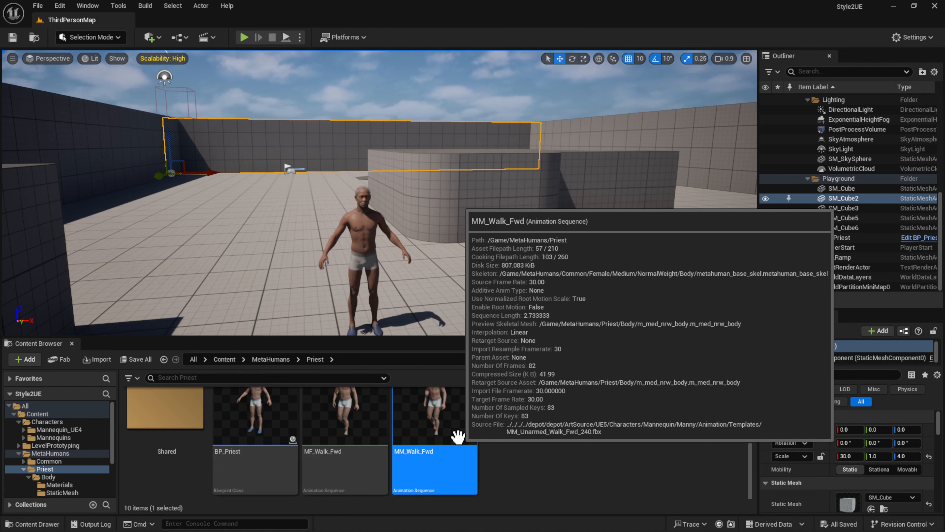
{"action": "double_click", "coordinate": [458, 437]}
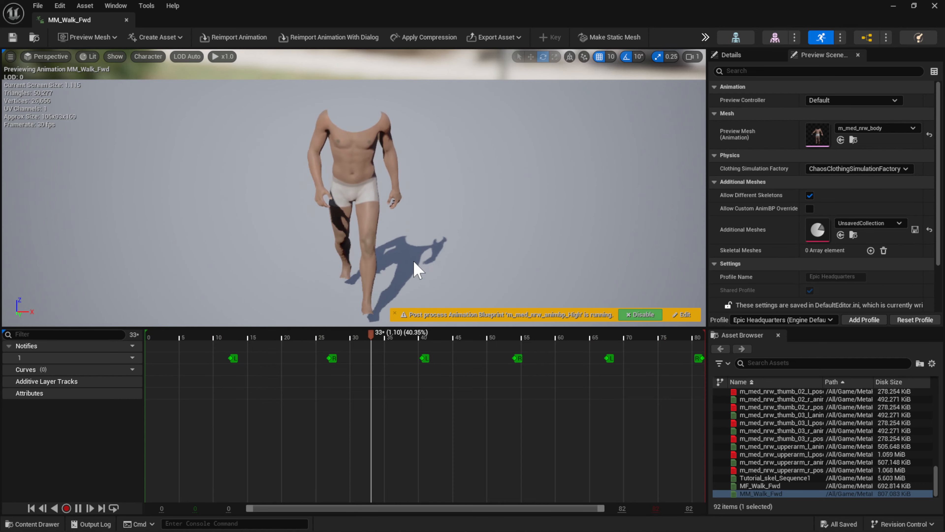
{"action": "left_click_drag", "start_coordinate": [417, 260], "coordinate": [160, 126]}
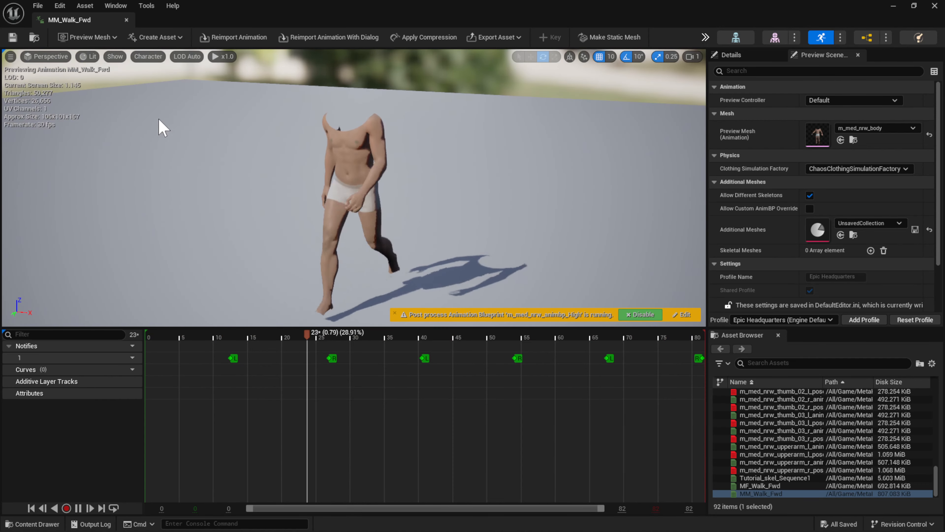
{"action": "left_click", "coordinate": [126, 20]}
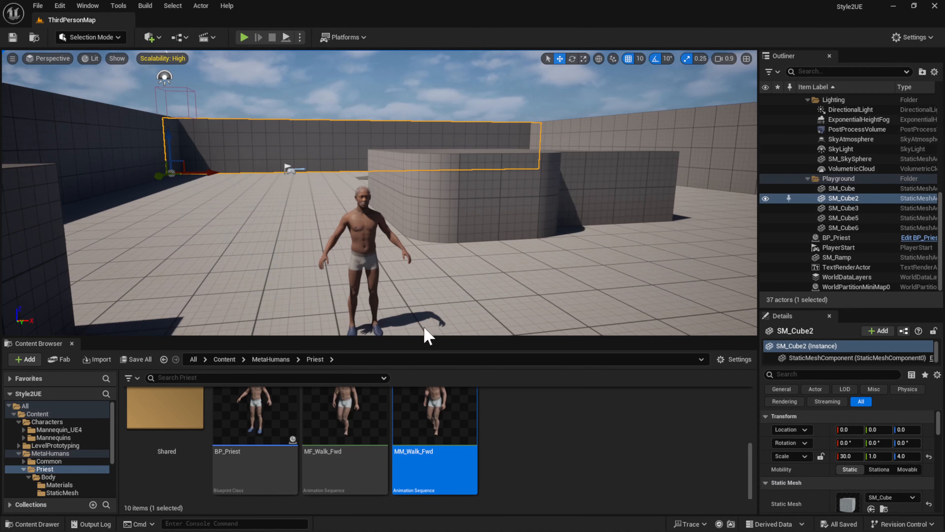
Create a Level Sequence in the Priest folder and name it Tutorial
{"action": "scroll", "coordinate": [401, 324], "scroll_direction": "down", "scroll_amount": 2}
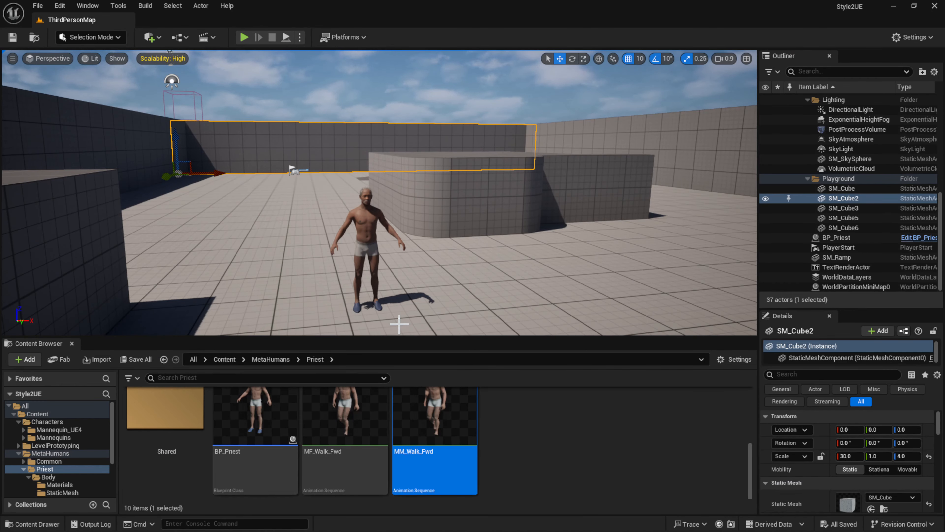
{"action": "left_click_drag", "start_coordinate": [401, 324], "coordinate": [392, 298], "text": "alt"}
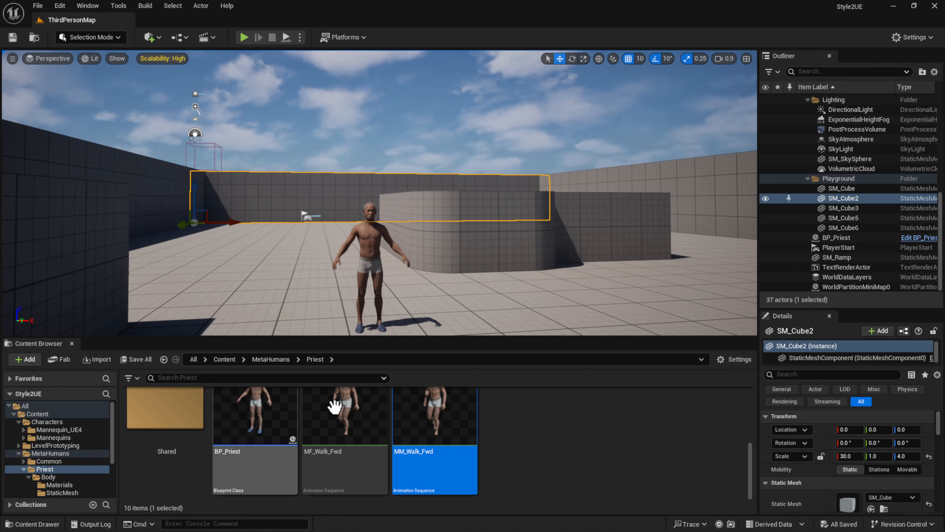
{"action": "mouse_move", "coordinate": [447, 440]}
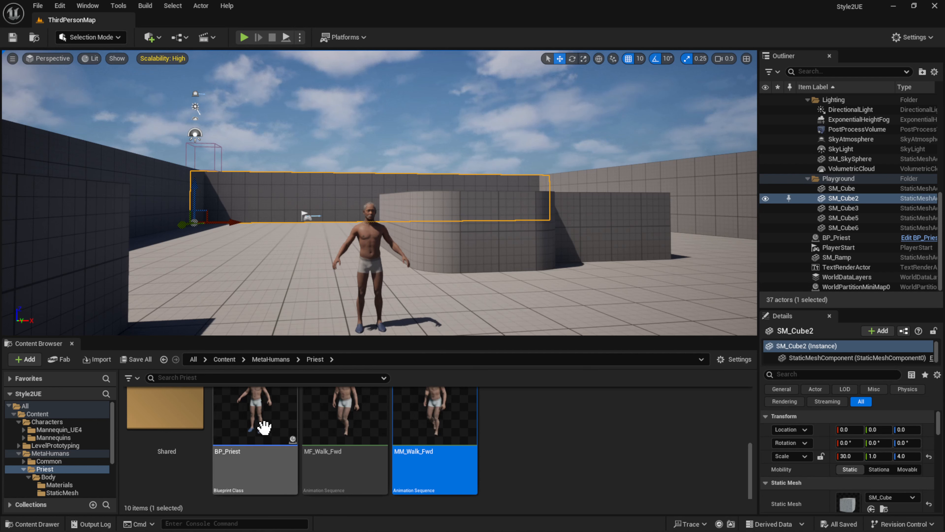
{"action": "left_click", "coordinate": [25, 359]}
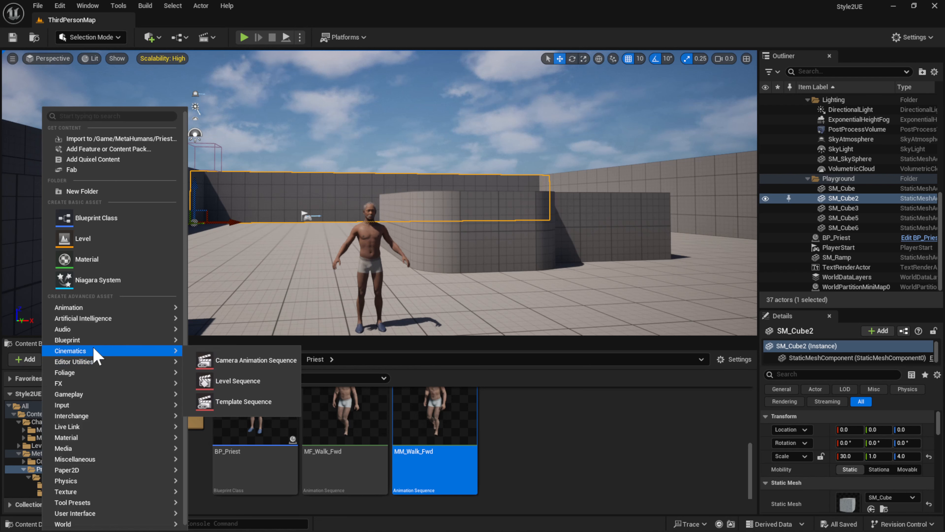
{"action": "mouse_move", "coordinate": [84, 353]}
{"action": "left_click", "coordinate": [228, 384]}
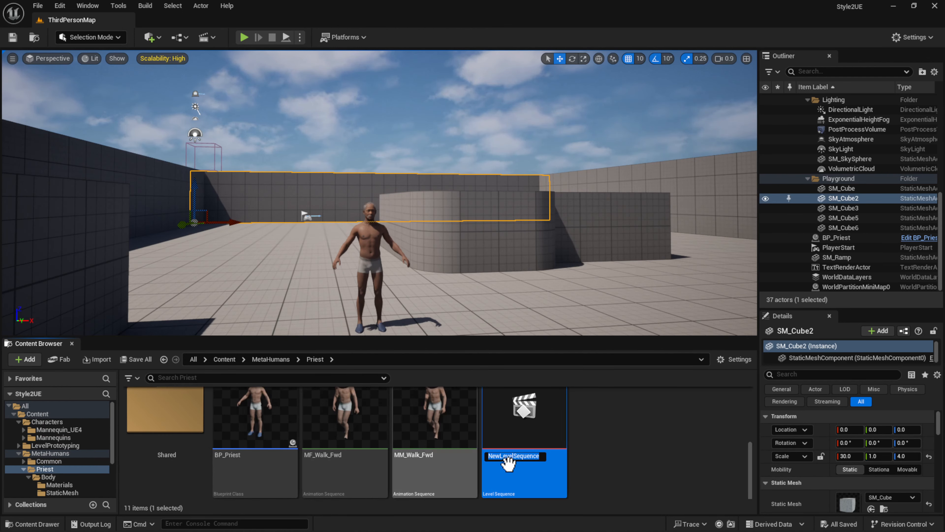
{"action": "key", "text": "Return"}
{"action": "scroll", "coordinate": [642, 463], "scroll_direction": "up", "scroll_amount": 1, "text": "ctrl"}
{"action": "scroll", "coordinate": [643, 463], "scroll_direction": "up", "scroll_amount": 1, "text": "ctrl"}
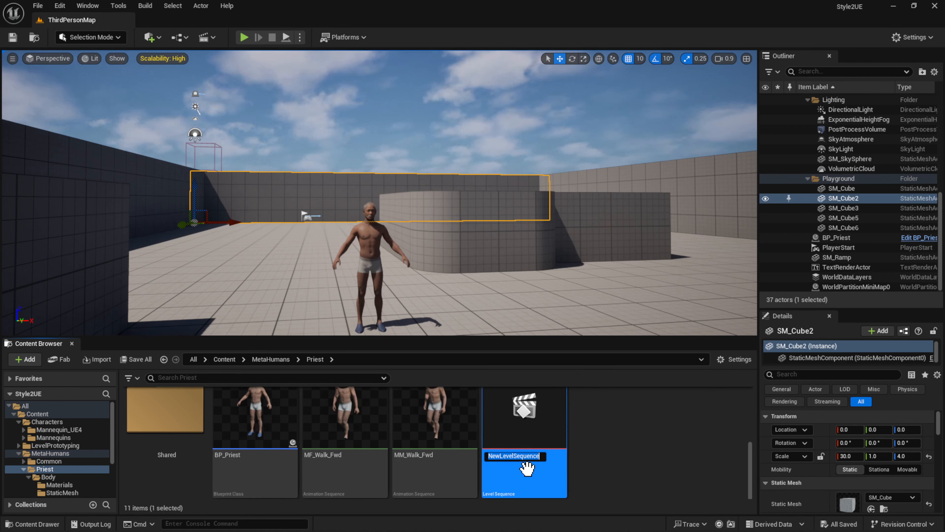
{"action": "type", "text": "Tutorial"}
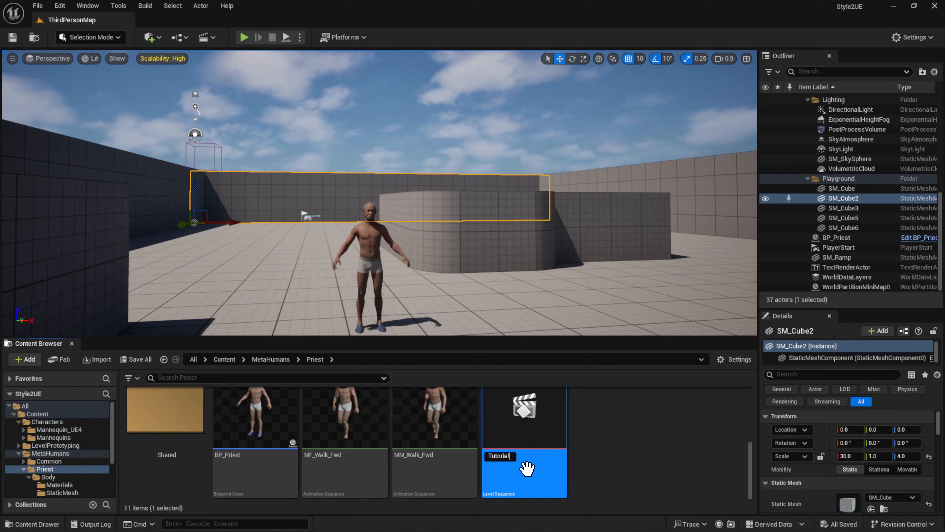
{"action": "key", "text": "Return"}
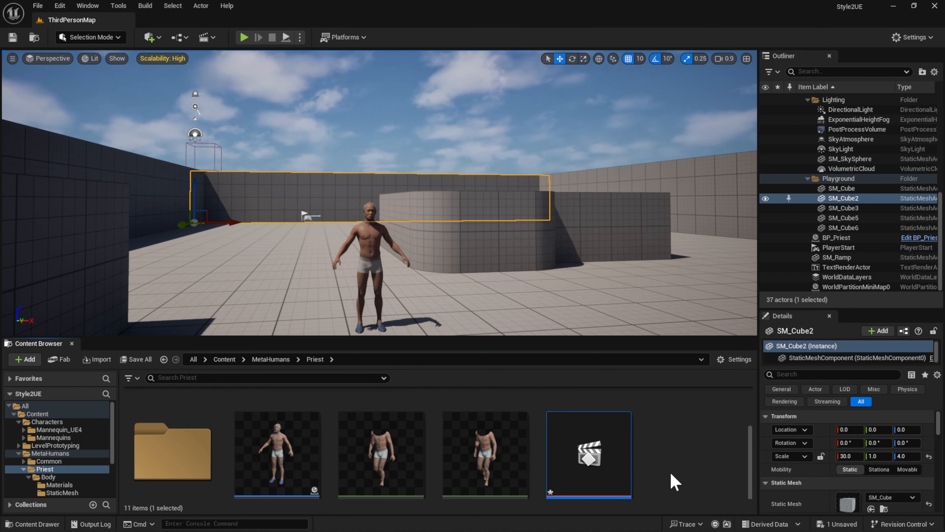
Move the Tutorial level sequence into the MH_to_Style3d folder
{"action": "scroll", "coordinate": [651, 471], "scroll_direction": "up", "scroll_amount": 3}
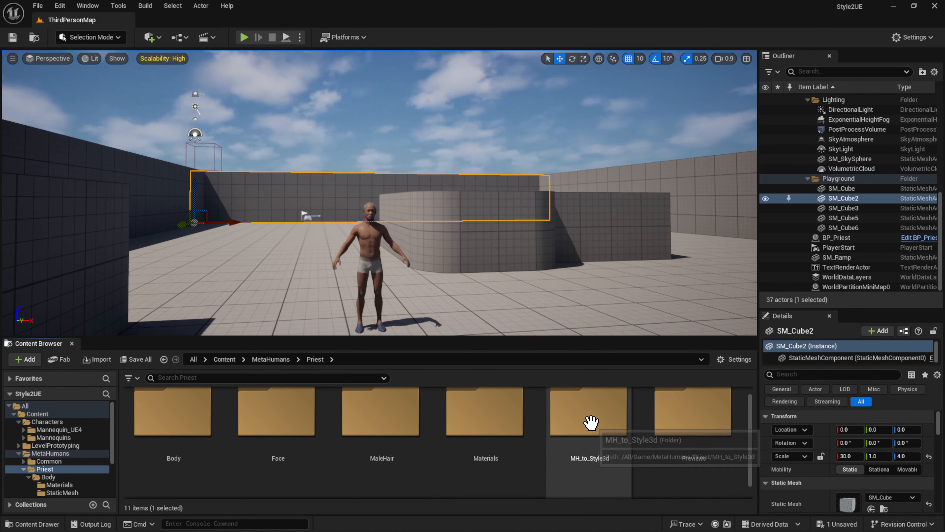
{"action": "scroll", "coordinate": [602, 446], "scroll_direction": "down", "scroll_amount": 2}
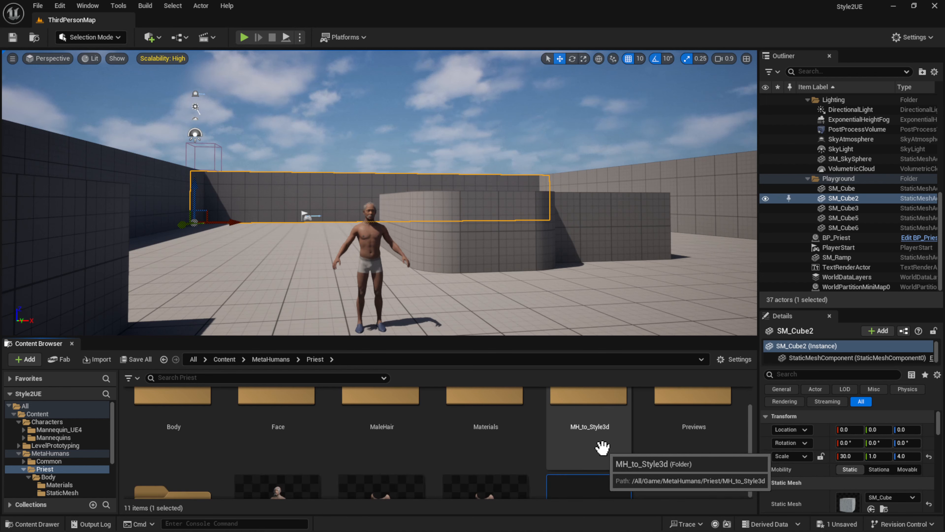
{"action": "scroll", "coordinate": [602, 445], "scroll_direction": "up", "scroll_amount": 1}
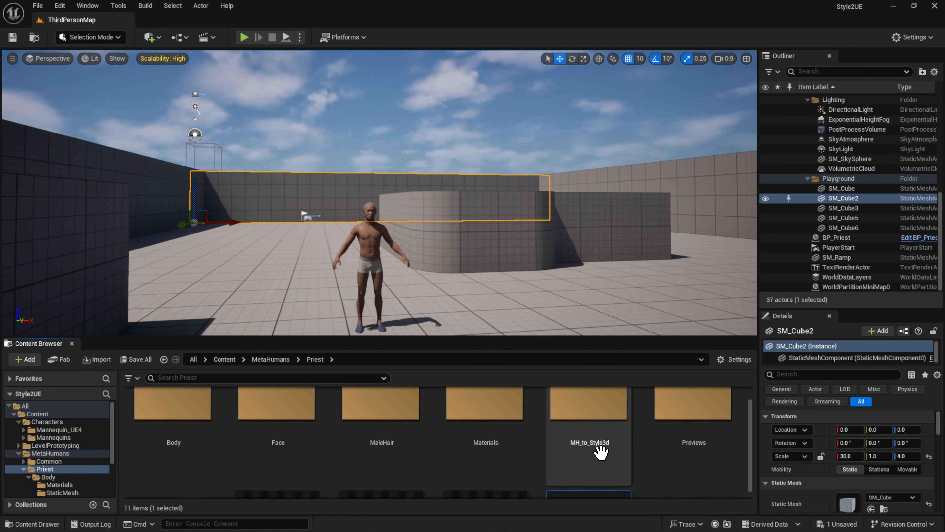
{"action": "scroll", "coordinate": [597, 449], "scroll_direction": "down", "scroll_amount": 3}
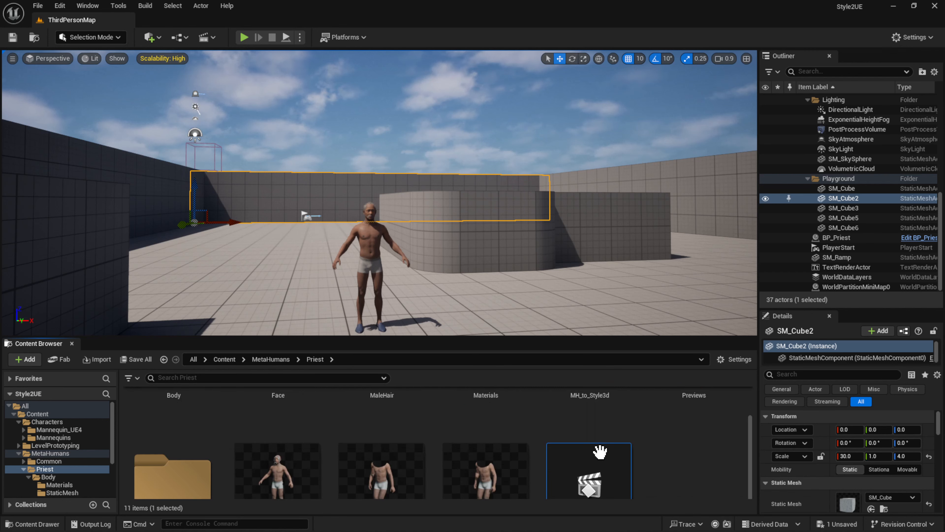
{"action": "scroll", "coordinate": [599, 450], "scroll_direction": "up", "scroll_amount": 2}
{"action": "left_click_drag", "start_coordinate": [601, 485], "coordinate": [594, 395]}
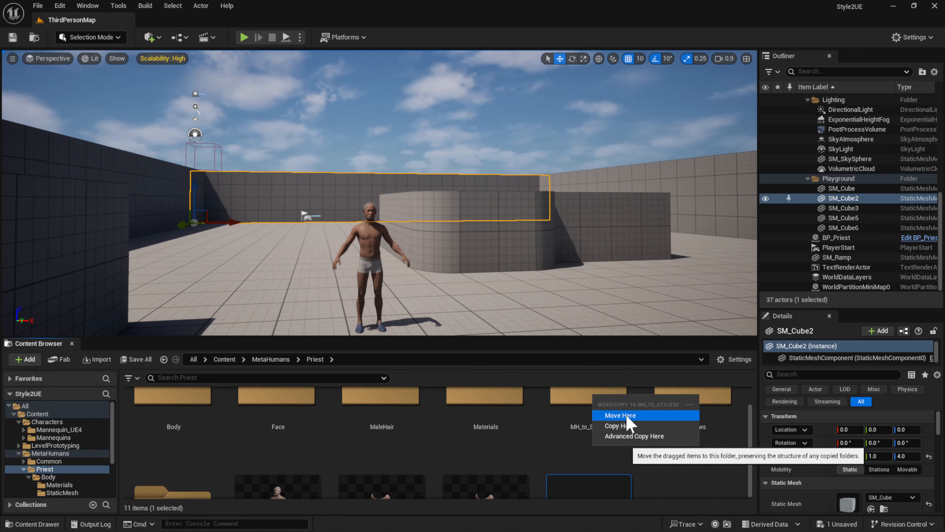
{"action": "left_click", "coordinate": [628, 416]}
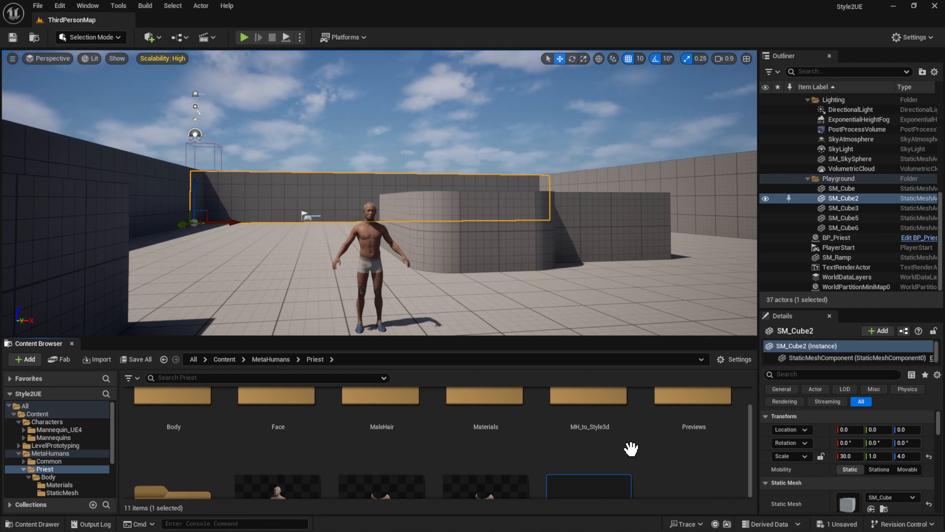
Go into the MH_to_Style3d folder and open the Tutorial level sequence in Sequencer
{"action": "left_click", "coordinate": [592, 406]}
{"action": "double_click", "coordinate": [592, 406]}
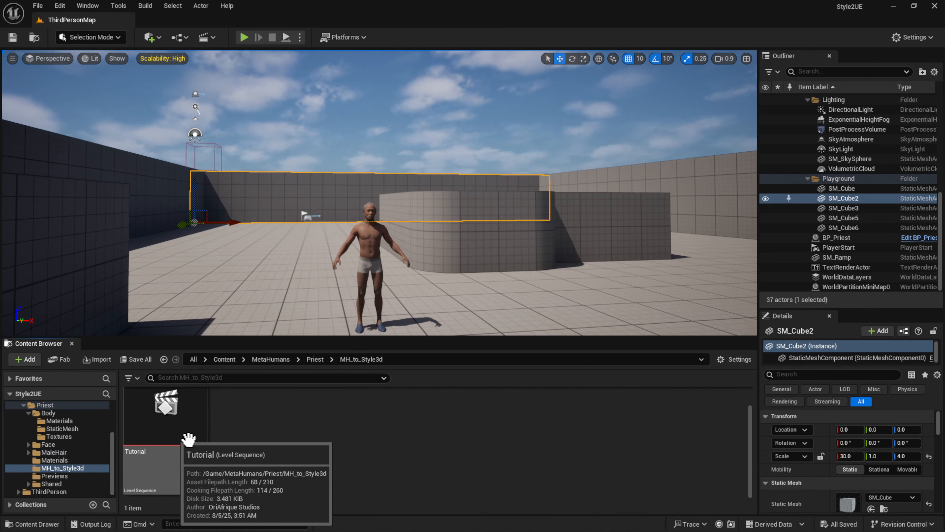
{"action": "left_click", "coordinate": [166, 430]}
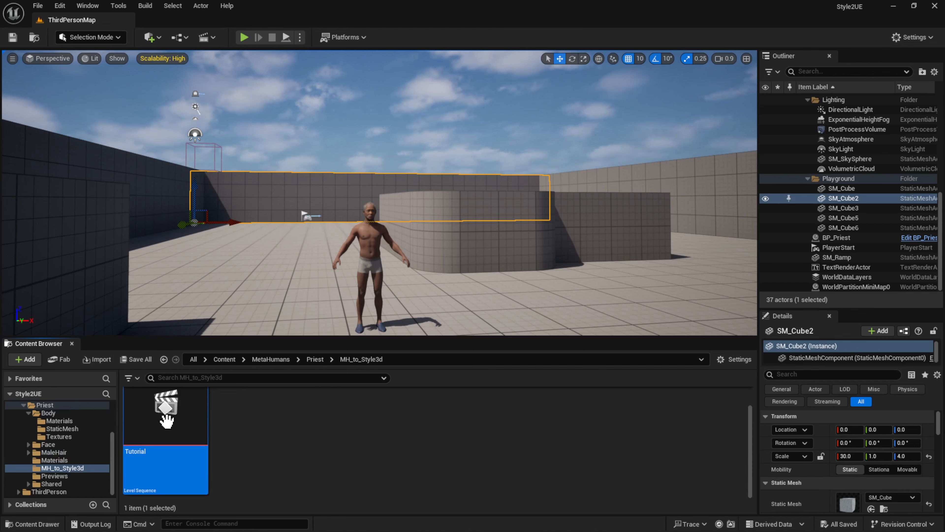
{"action": "double_click", "coordinate": [168, 424]}
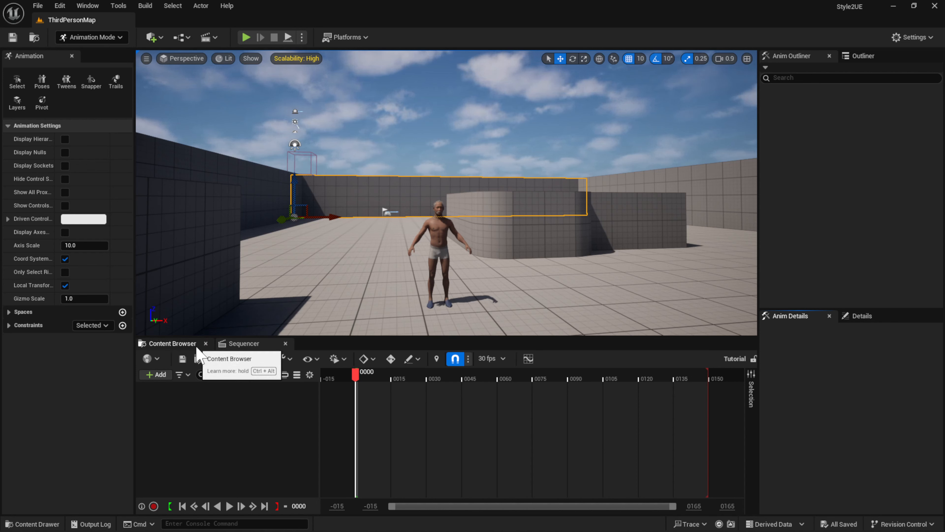
Keep Sequencer in front after checking the Content Browser, and close the Animation panel
{"action": "left_click", "coordinate": [172, 343]}
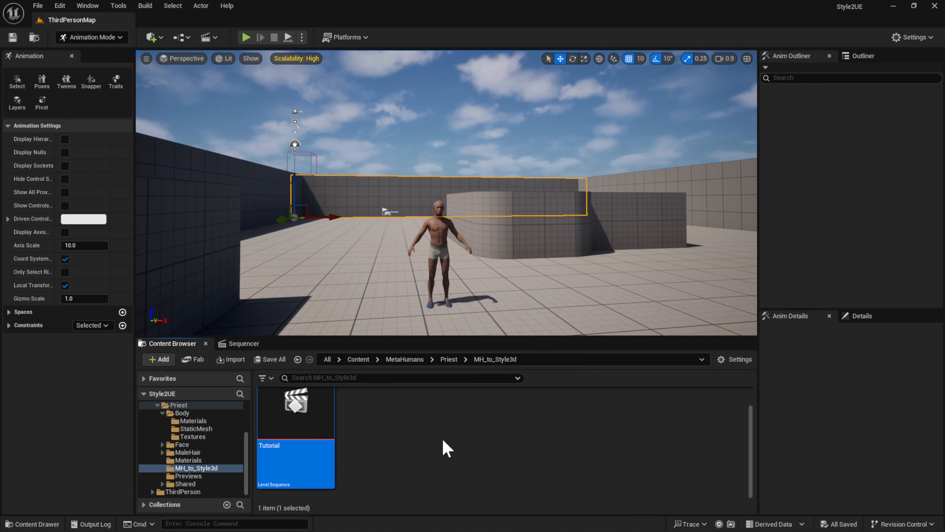
{"action": "left_click", "coordinate": [228, 344]}
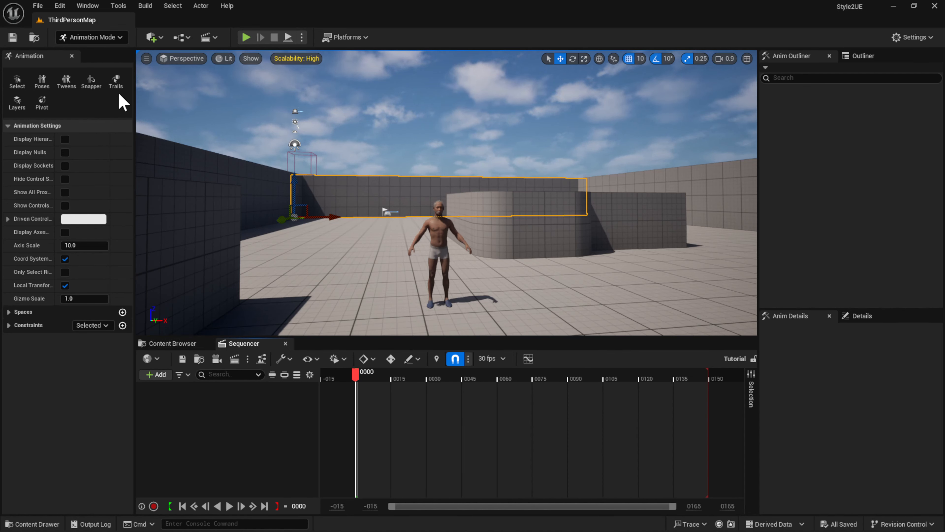
{"action": "left_click", "coordinate": [72, 56]}
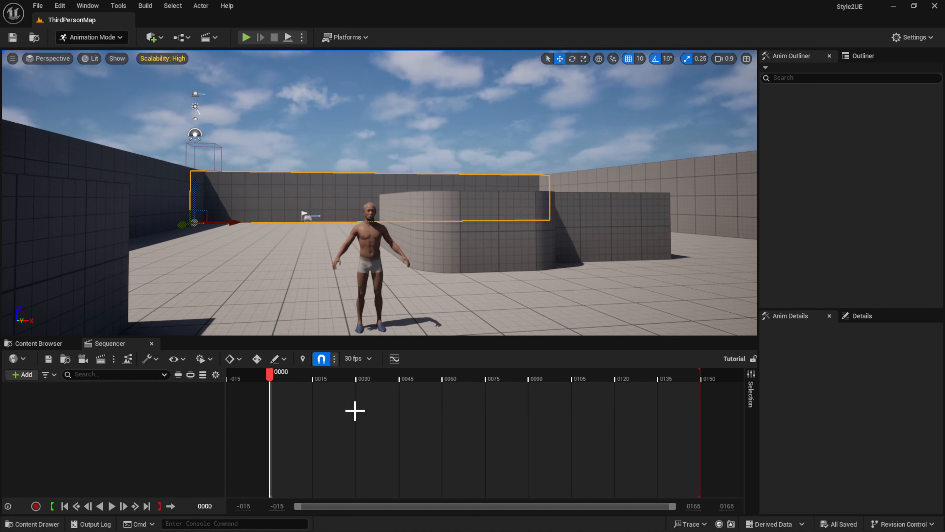
Select the BP_Priest character in the level and add it as a track to the Tutorial sequence
{"action": "scroll", "coordinate": [369, 265], "scroll_direction": "up", "scroll_amount": 3}
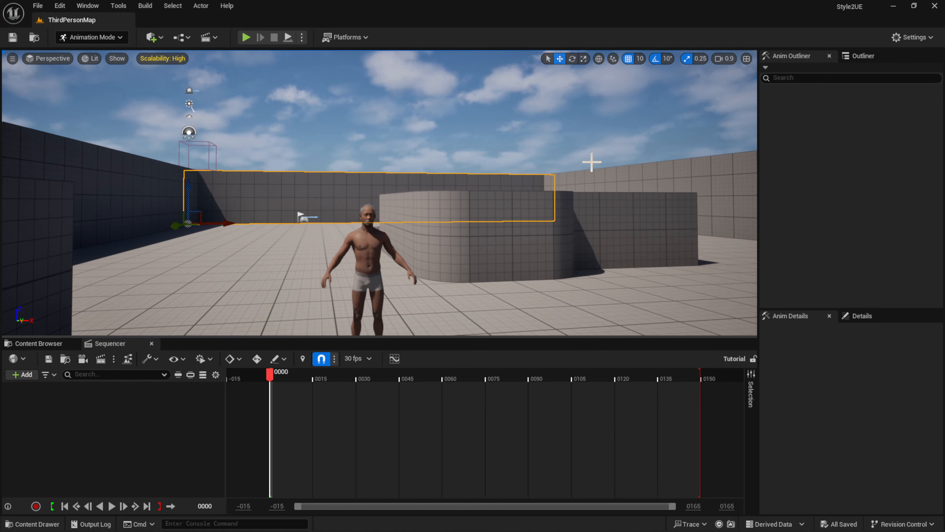
{"action": "right_click_drag", "start_coordinate": [366, 261], "coordinate": [366, 283]}
{"action": "left_click", "coordinate": [370, 258]}
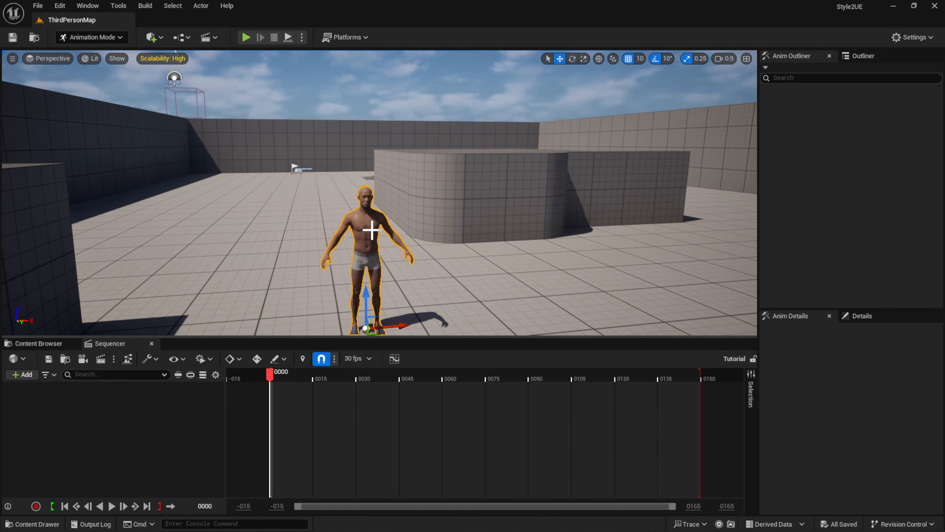
{"action": "left_click", "coordinate": [862, 56]}
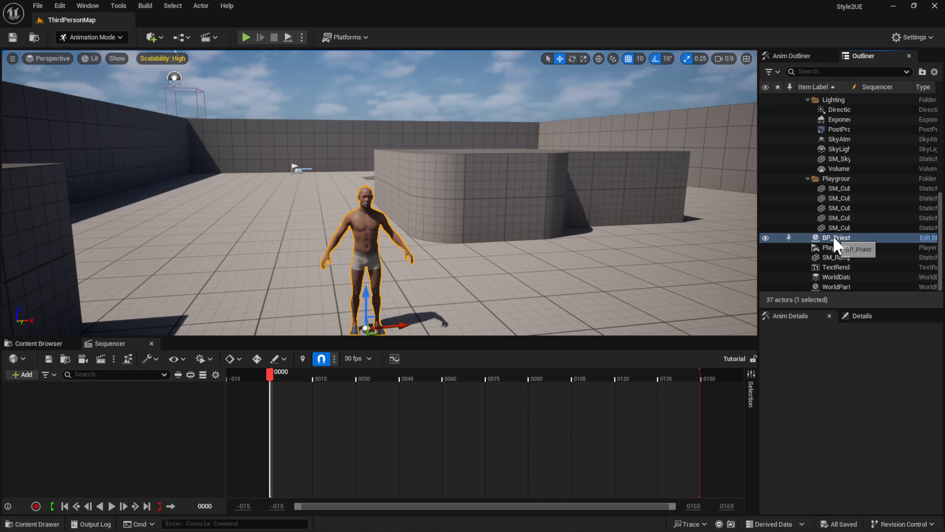
{"action": "left_click_drag", "start_coordinate": [818, 246], "coordinate": [112, 419]}
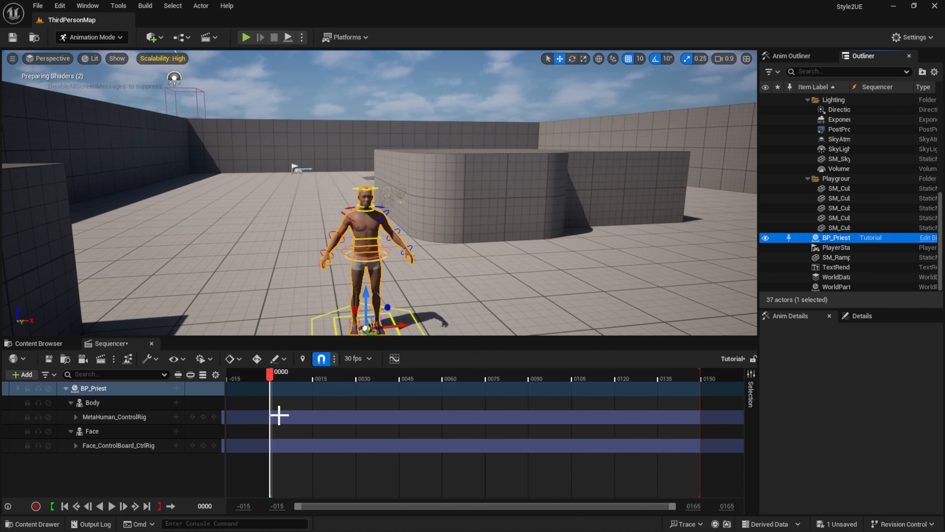
Delete the MetaHuman_ControlRig track under Body and the Face_ControlBoard_CtrlRig track under Face from BP_Priest
{"action": "left_click", "coordinate": [268, 378]}
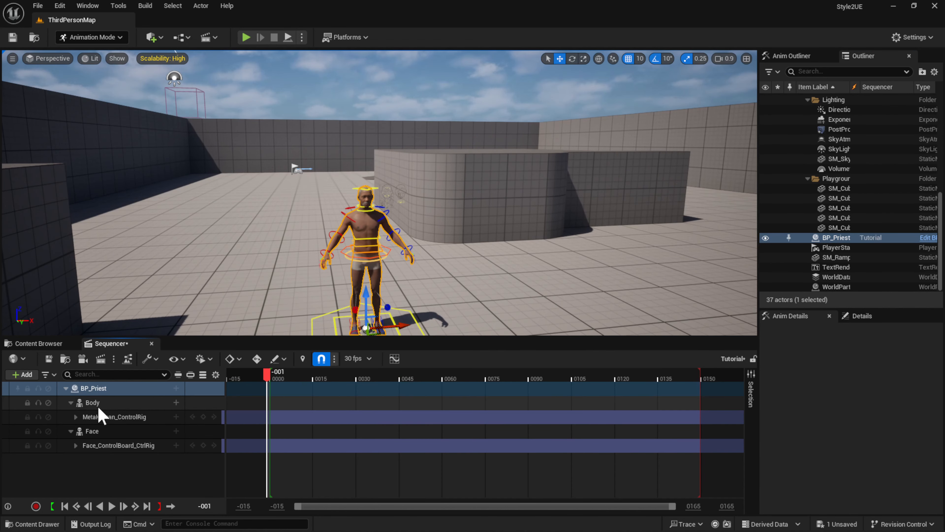
{"action": "left_click", "coordinate": [128, 418]}
{"action": "right_click", "coordinate": [127, 418]}
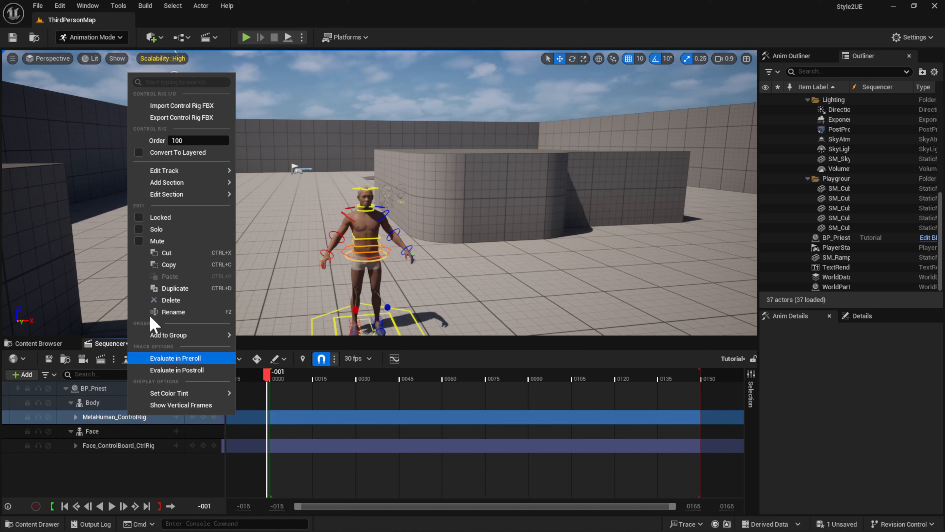
{"action": "left_click", "coordinate": [176, 300]}
{"action": "left_click", "coordinate": [141, 432]}
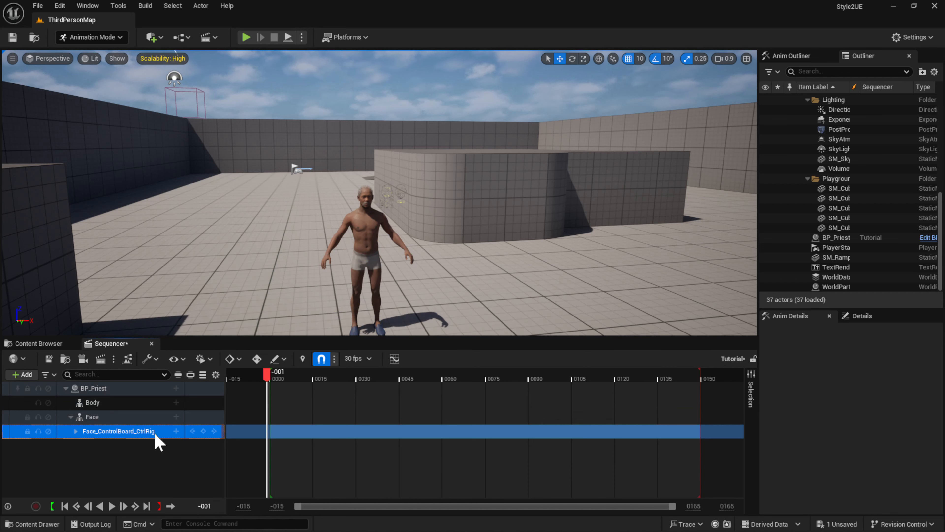
{"action": "key", "text": "Delete"}
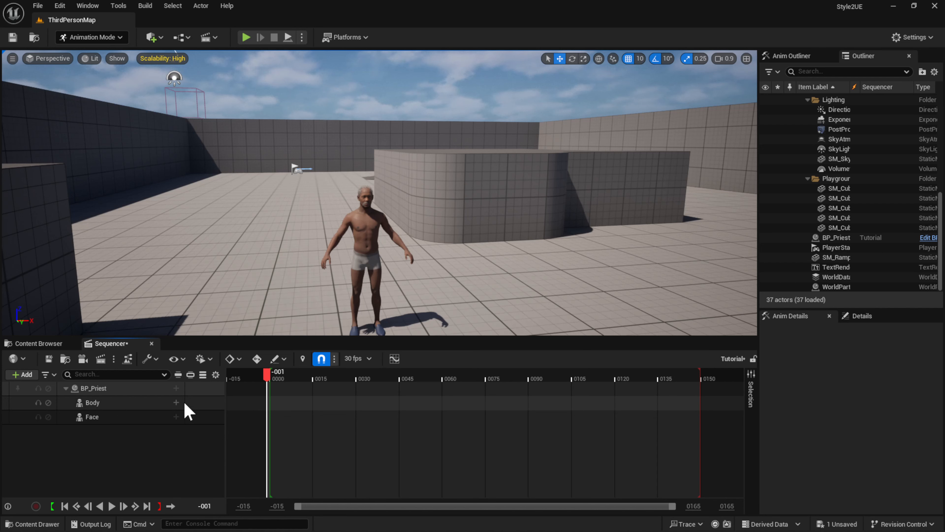
Add the MM_Walk_Fwd animation to the Body track of BP_Priest, searching the animation assets for "walk"
{"action": "left_click", "coordinate": [176, 403]}
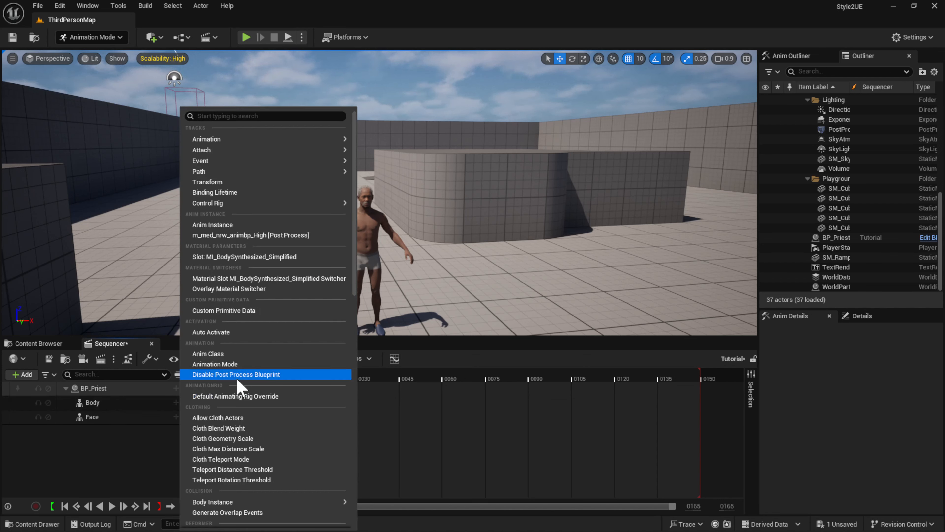
{"action": "mouse_move", "coordinate": [224, 140]}
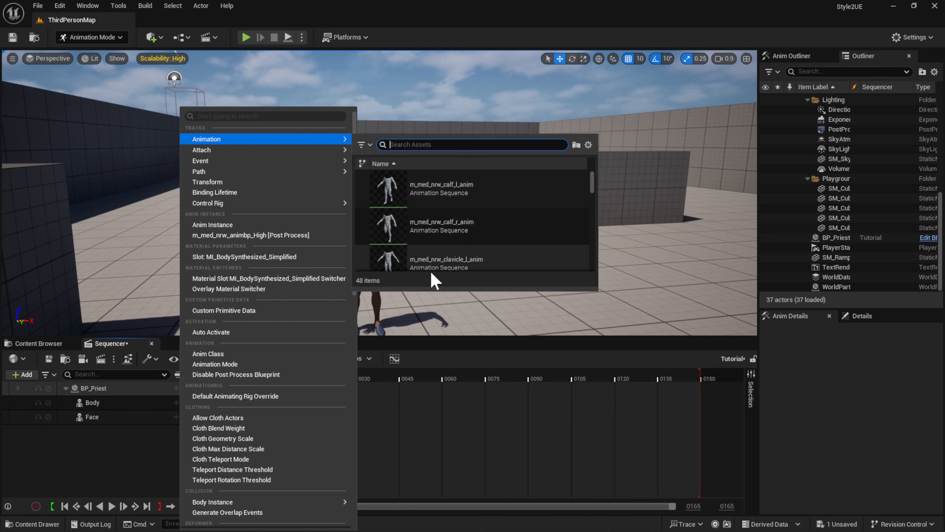
{"action": "scroll", "coordinate": [447, 223], "scroll_direction": "down", "scroll_amount": 3}
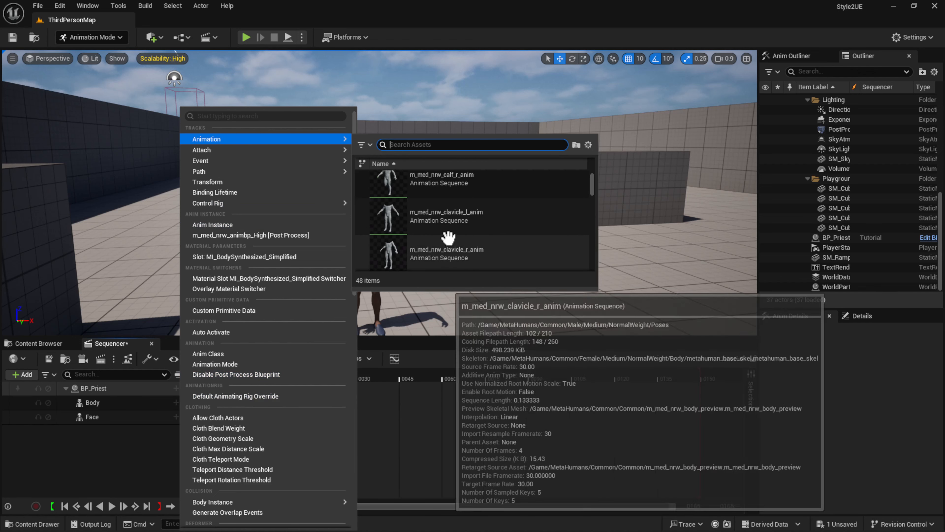
{"action": "scroll", "coordinate": [452, 239], "scroll_direction": "down", "scroll_amount": 4}
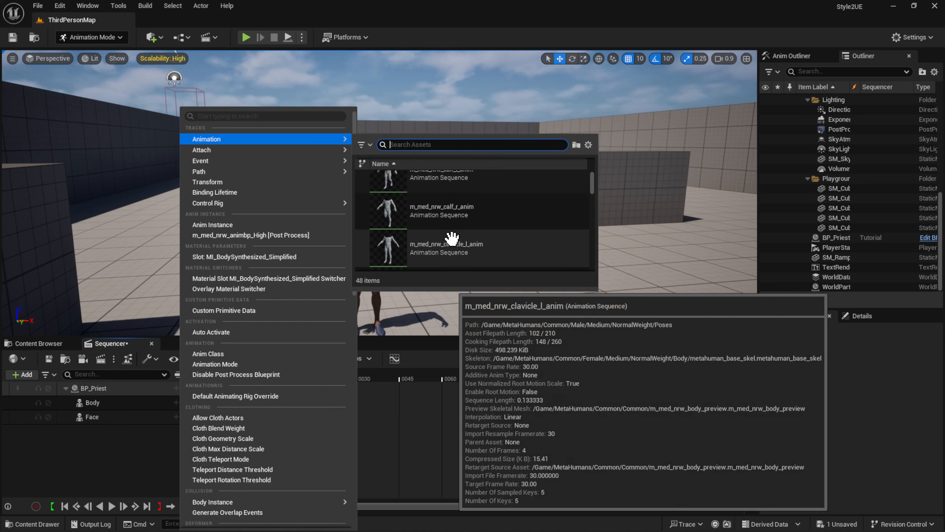
{"action": "scroll", "coordinate": [455, 238], "scroll_direction": "down", "scroll_amount": 8}
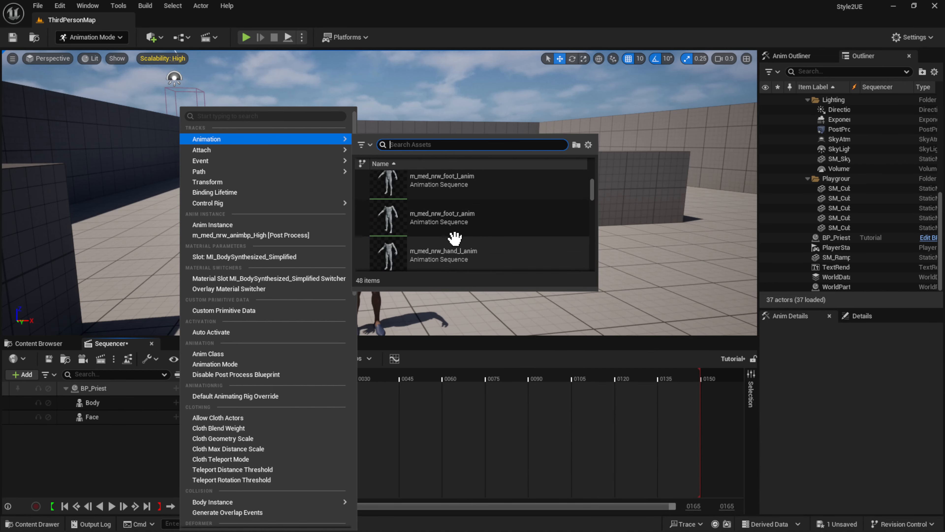
{"action": "scroll", "coordinate": [453, 237], "scroll_direction": "down", "scroll_amount": 6}
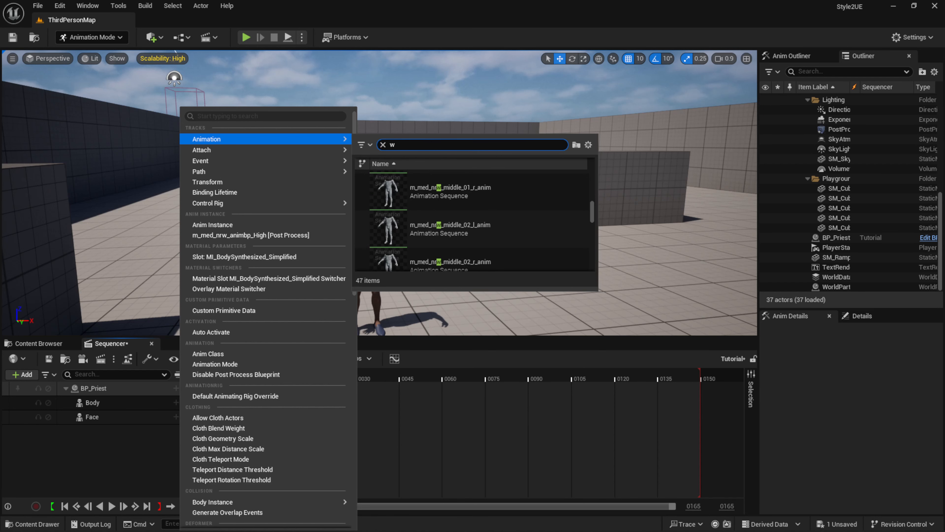
{"action": "type", "text": "alk"}
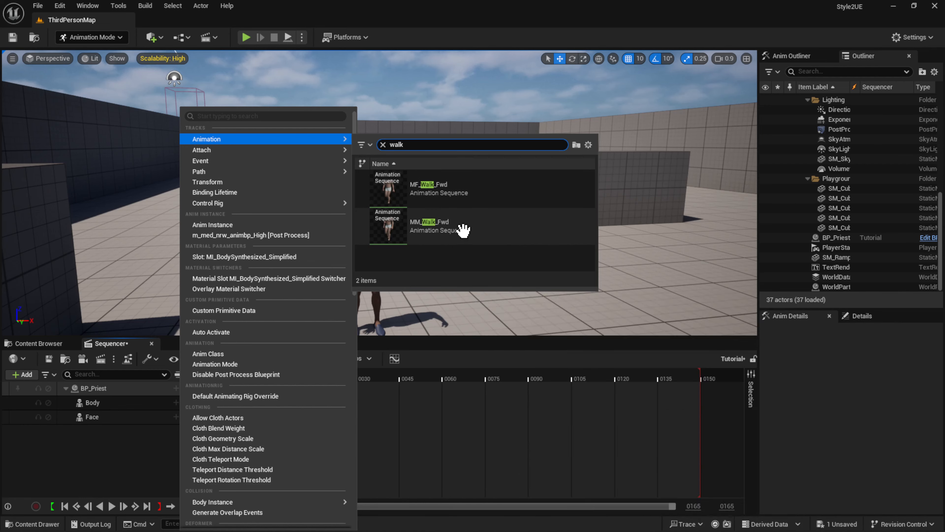
{"action": "left_click", "coordinate": [450, 227]}
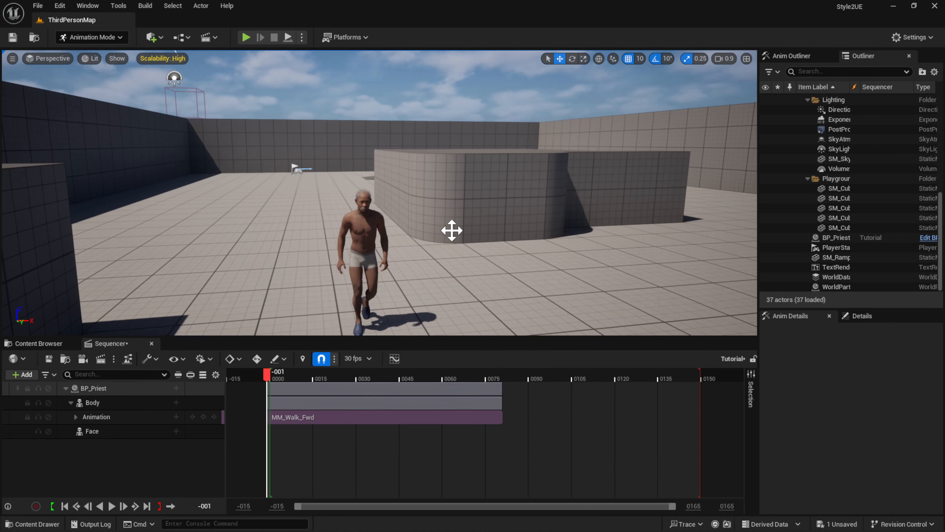
Play the Tutorial sequence to preview the walk on BP_Priest and stop playback past the animation section's end
{"action": "left_click", "coordinate": [445, 234]}
{"action": "scroll", "coordinate": [395, 298], "scroll_direction": "down", "scroll_amount": 1}
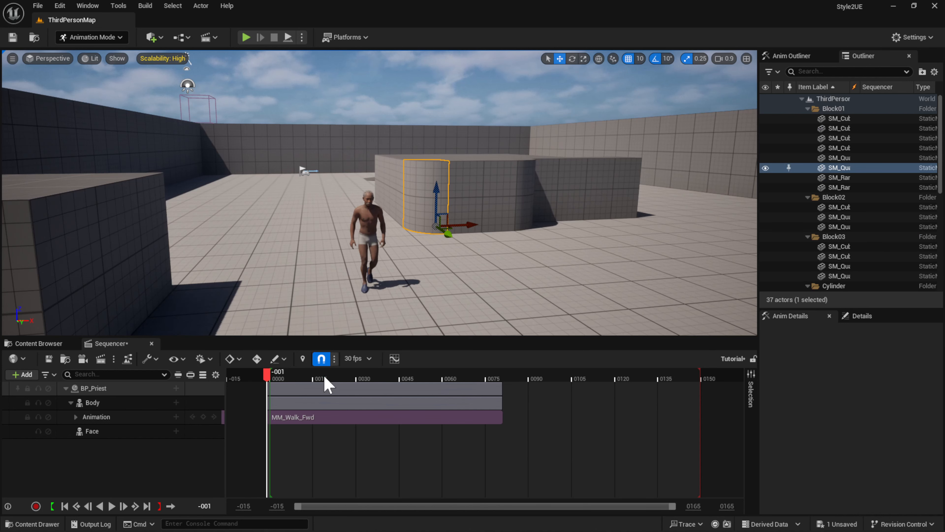
{"action": "middle_click_drag", "start_coordinate": [406, 254], "coordinate": [420, 273]}
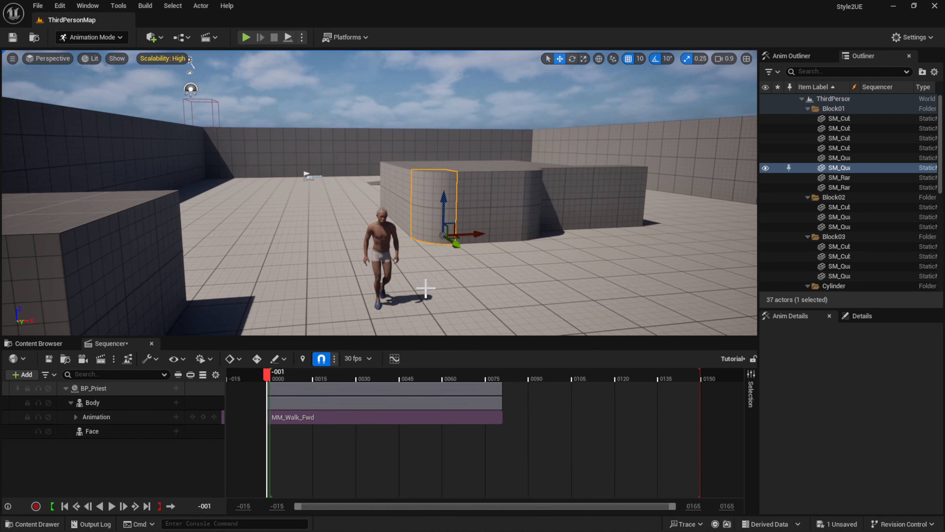
{"action": "left_click_drag", "start_coordinate": [433, 297], "coordinate": [416, 281], "text": "alt"}
{"action": "middle_click_drag", "start_coordinate": [434, 300], "coordinate": [433, 320]}
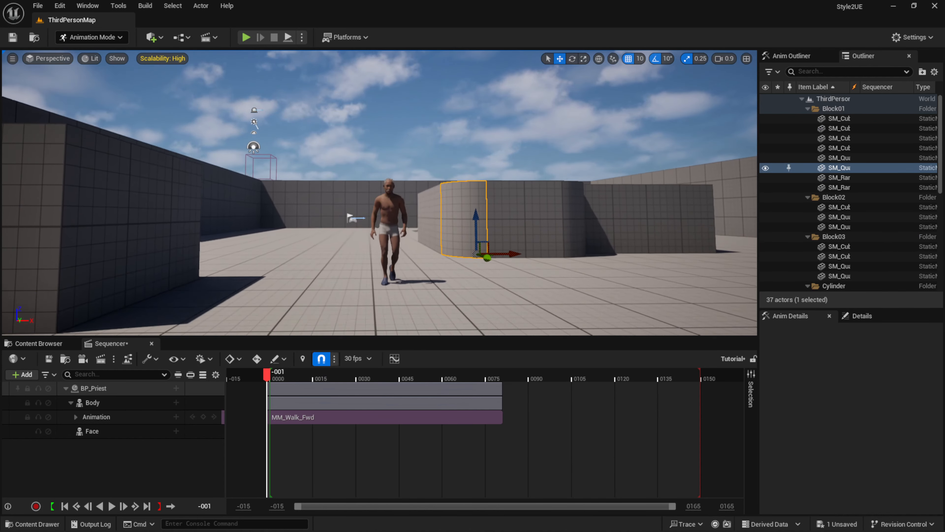
{"action": "scroll", "coordinate": [420, 228], "scroll_direction": "up", "scroll_amount": 5}
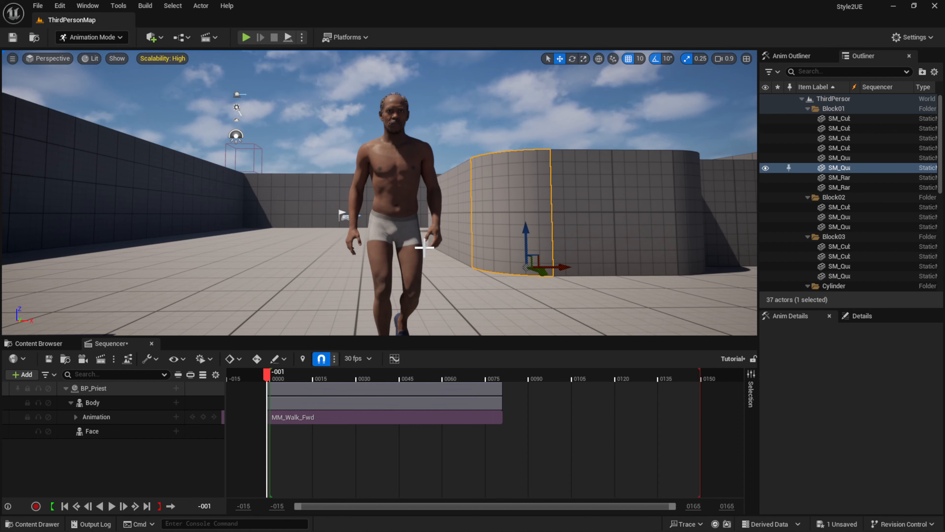
{"action": "scroll", "coordinate": [424, 247], "scroll_direction": "down", "scroll_amount": 3}
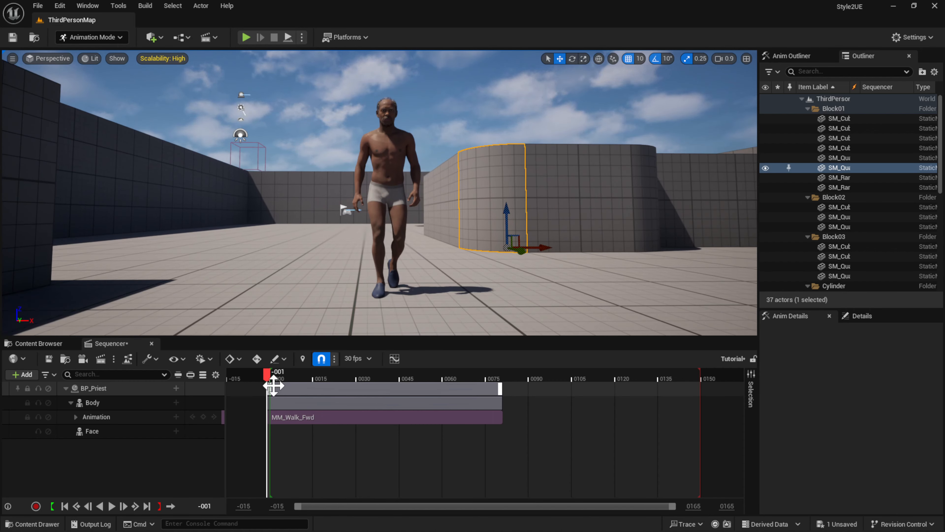
{"action": "key", "text": "e"}
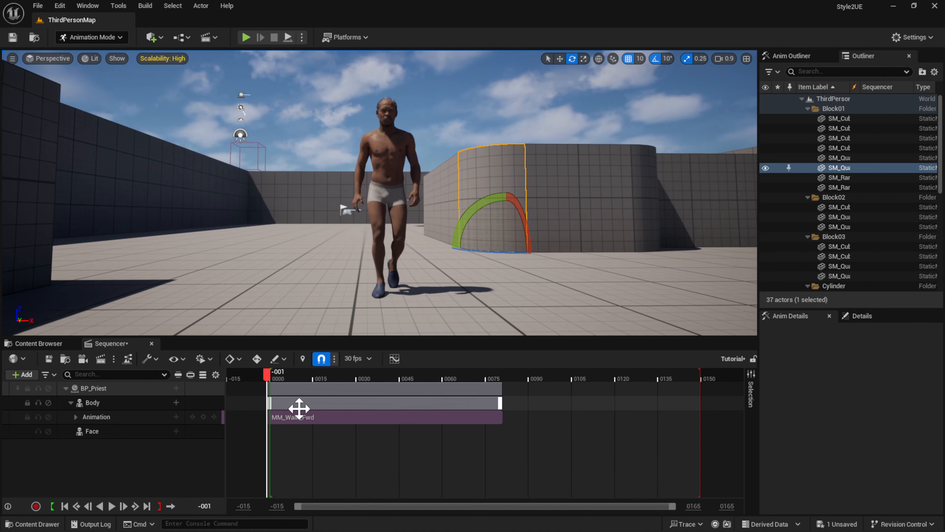
{"action": "left_click", "coordinate": [112, 506]}
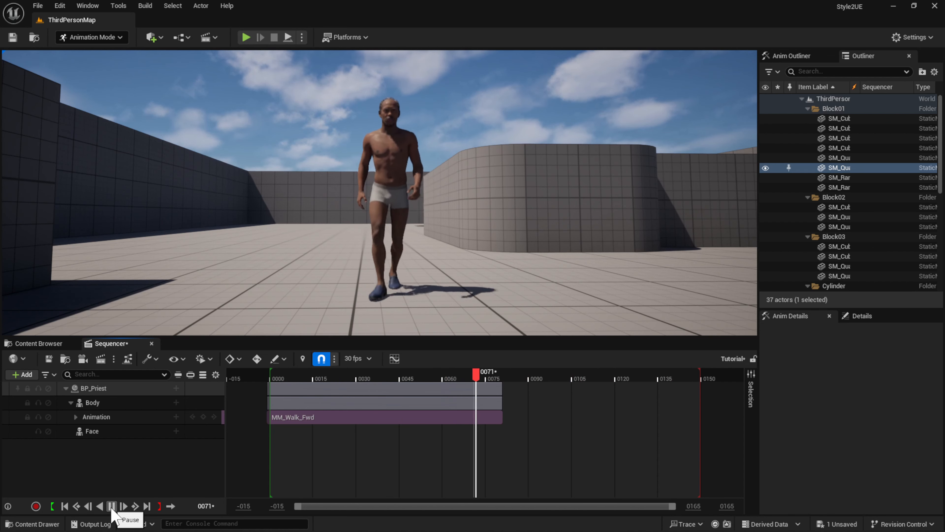
{"action": "left_click", "coordinate": [111, 506]}
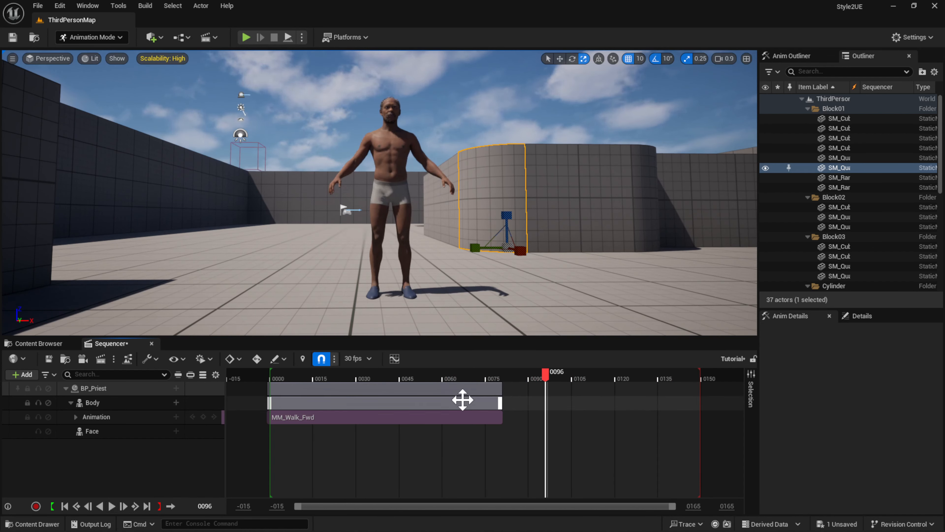
Lengthen the looping MM_Walk_Fwd section so it ends at about frame 120, checking the looped walk in playback
{"action": "left_click", "coordinate": [469, 388]}
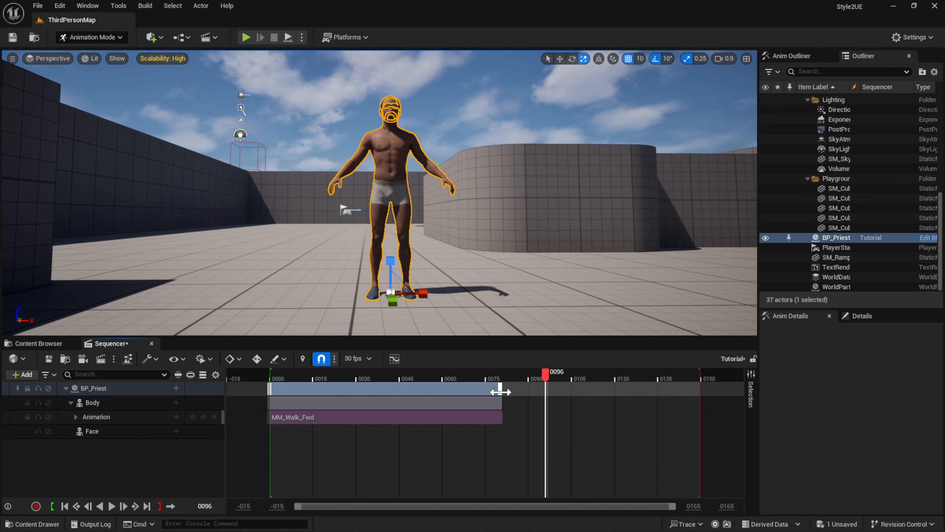
{"action": "left_click_drag", "start_coordinate": [501, 391], "coordinate": [700, 391]}
{"action": "left_click_drag", "start_coordinate": [548, 387], "coordinate": [276, 408]}
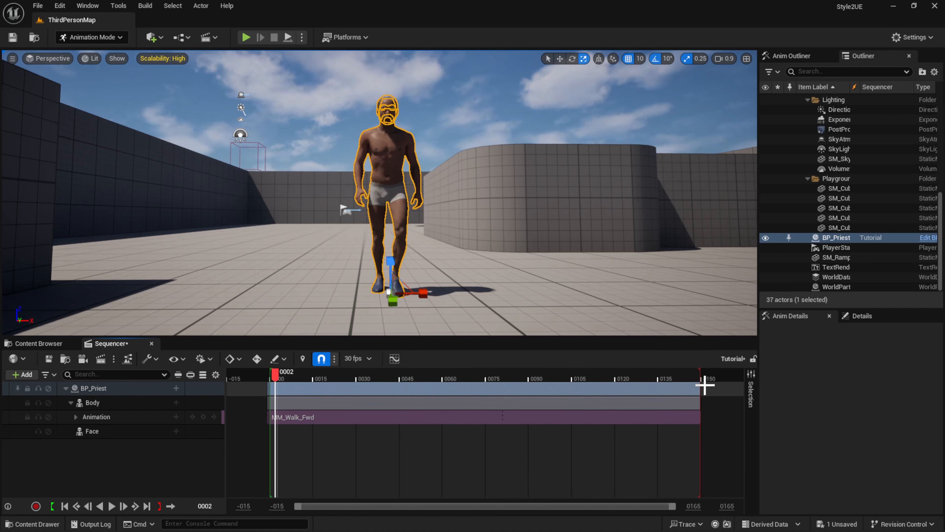
{"action": "key", "text": "space"}
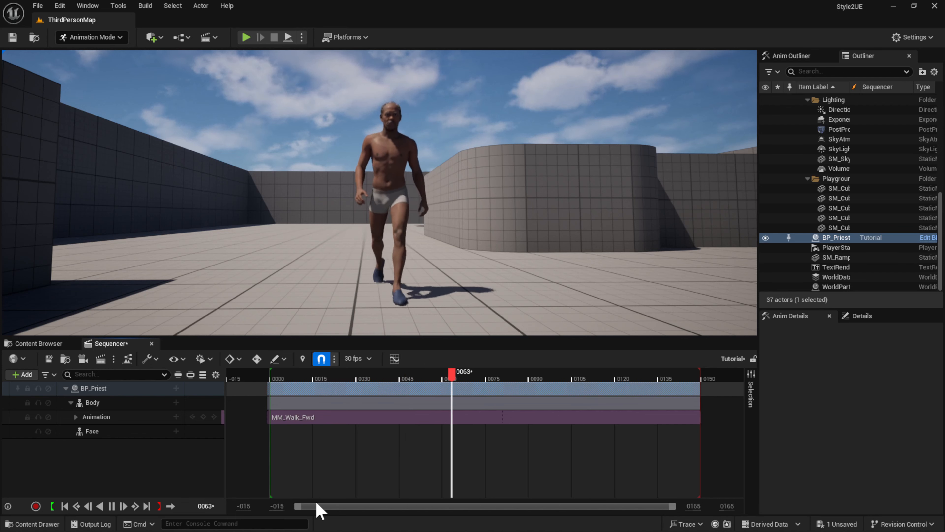
{"action": "key", "text": "space"}
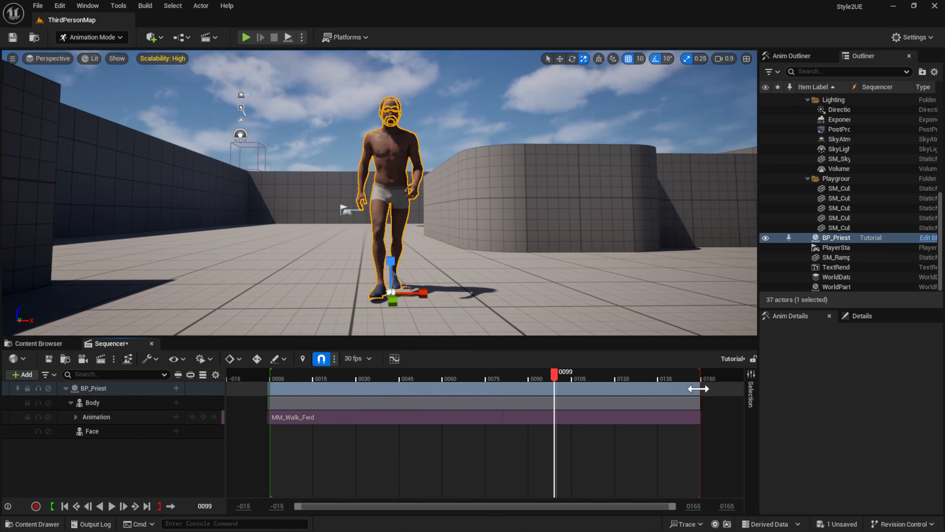
{"action": "left_click_drag", "start_coordinate": [696, 388], "coordinate": [615, 398]}
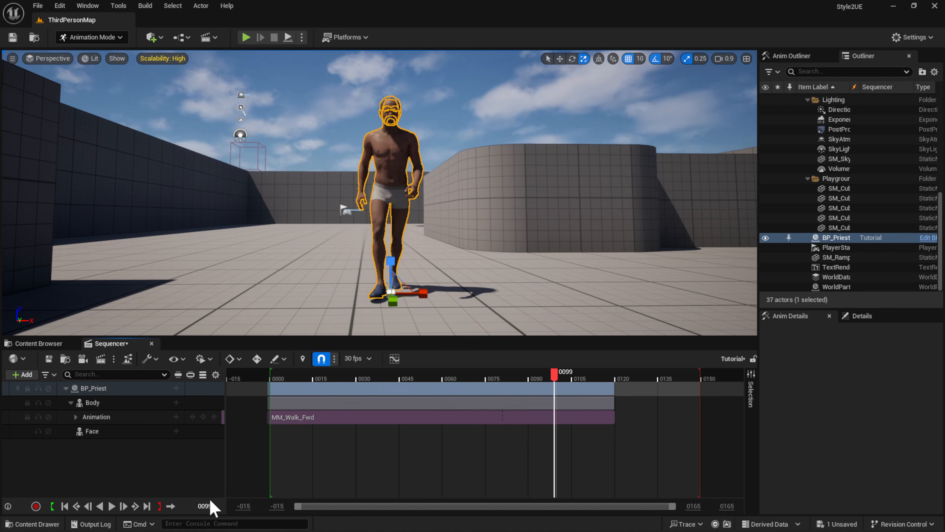
Shift the walk section to start at about frame 31 and set the sequence's playback end to the section's end, about frame 152
{"action": "left_click", "coordinate": [66, 507]}
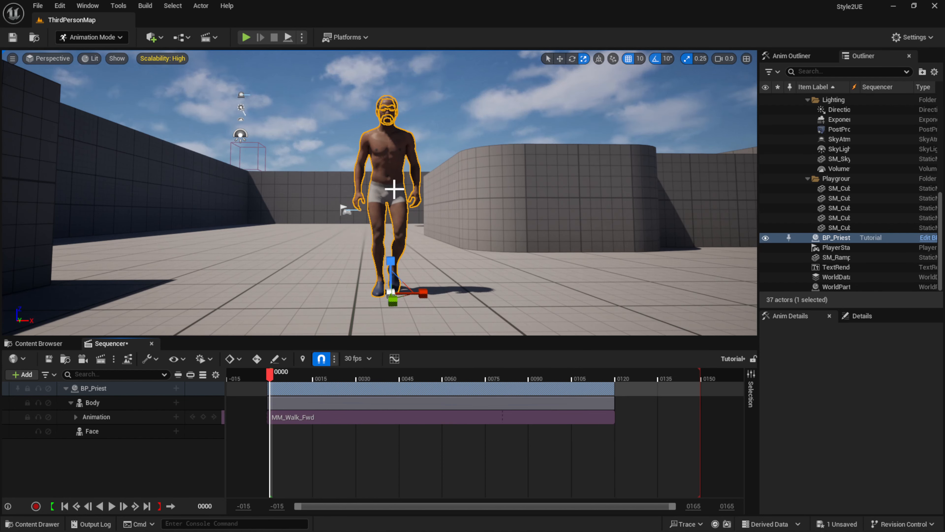
{"action": "right_click_drag", "start_coordinate": [398, 201], "coordinate": [398, 216]}
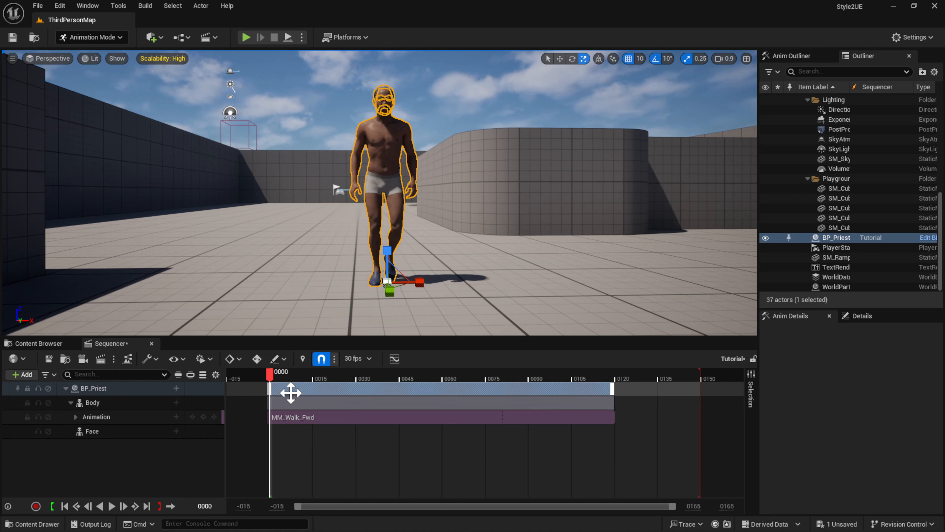
{"action": "left_click_drag", "start_coordinate": [332, 387], "coordinate": [401, 396]}
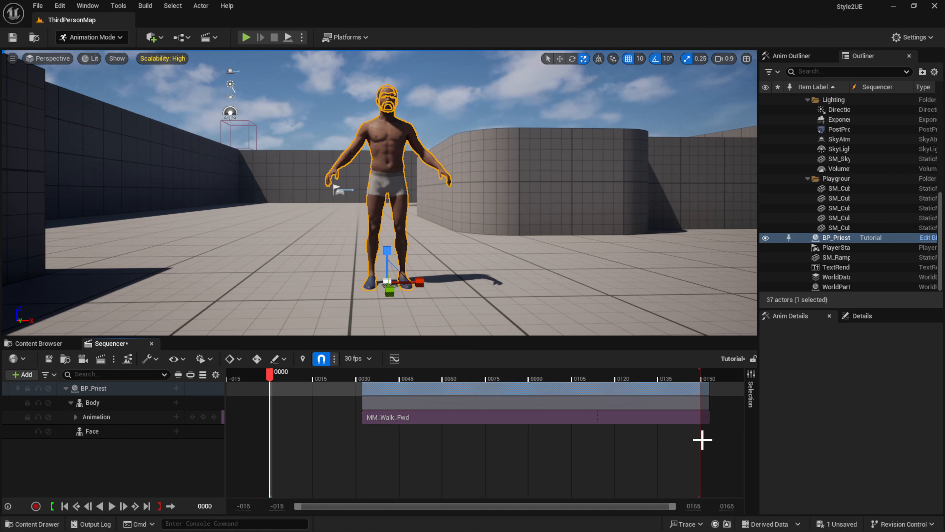
{"action": "left_click_drag", "start_coordinate": [701, 374], "coordinate": [731, 375]}
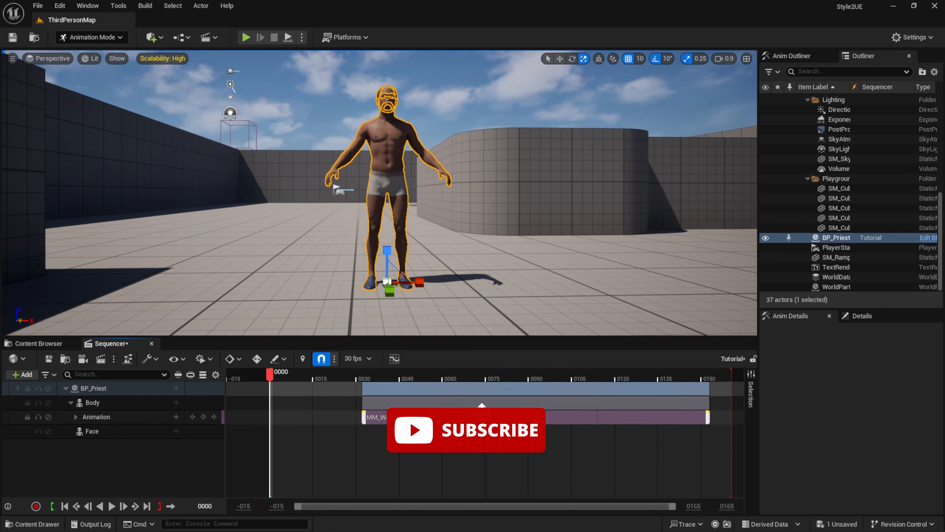
{"action": "mouse_move", "coordinate": [430, 391]}
{"action": "left_mouse_down"}
{"action": "mouse_move", "coordinate": [417, 402]}
{"action": "mouse_move", "coordinate": [375, 386]}
{"action": "left_mouse_up"}
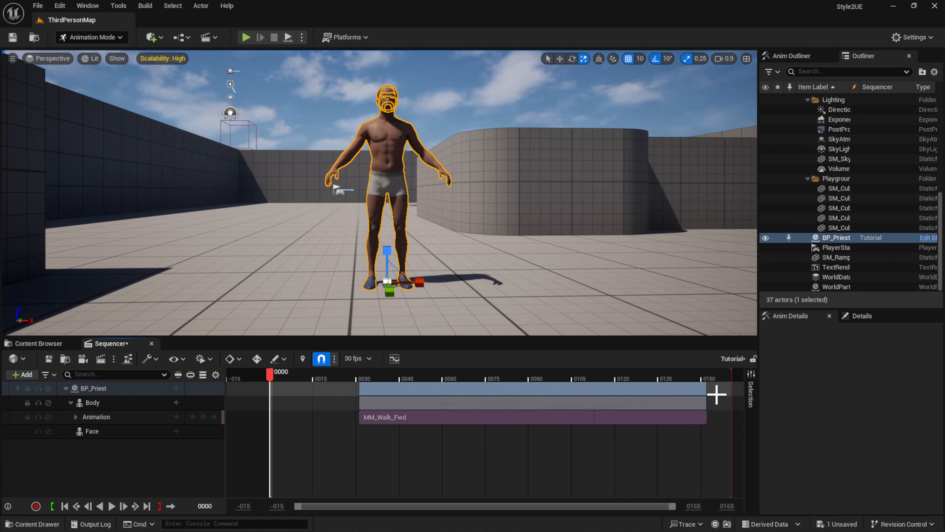
{"action": "left_click_drag", "start_coordinate": [729, 371], "coordinate": [705, 377]}
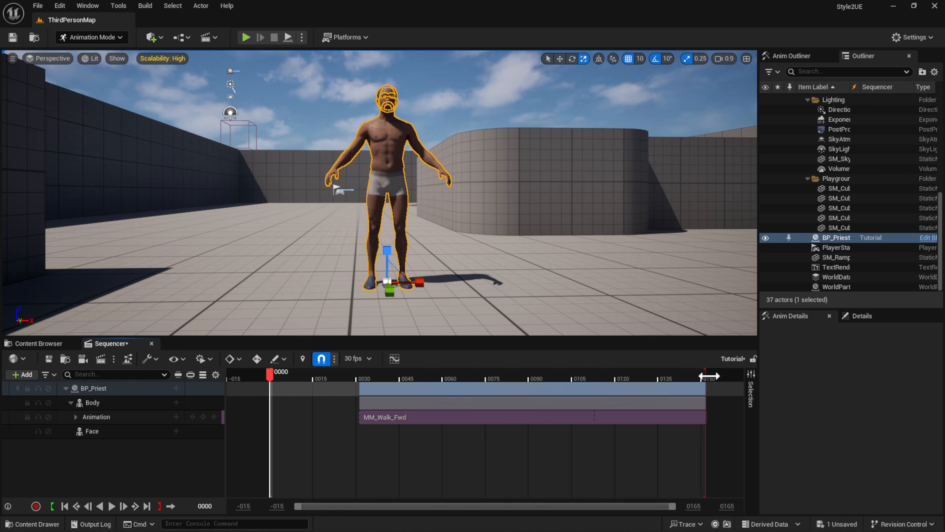
{"action": "key", "text": "space"}
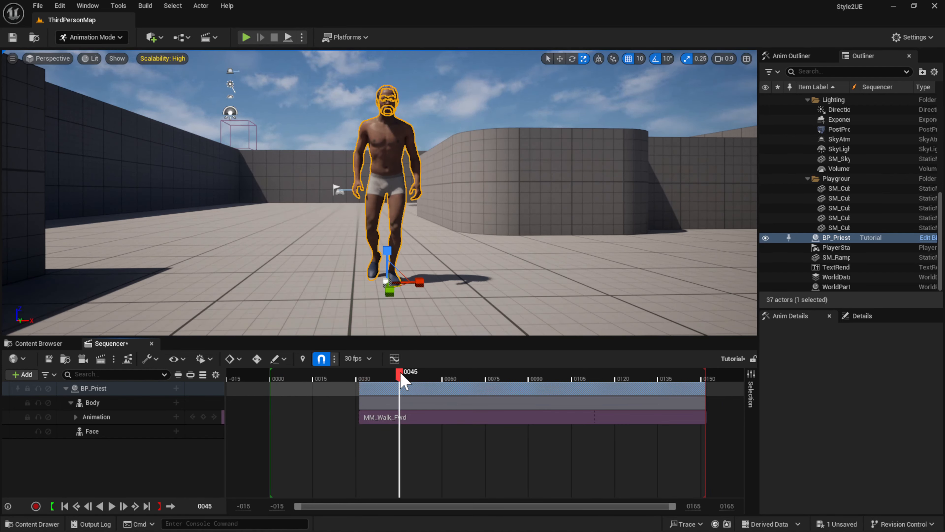
{"action": "left_click_drag", "start_coordinate": [404, 382], "coordinate": [273, 403]}
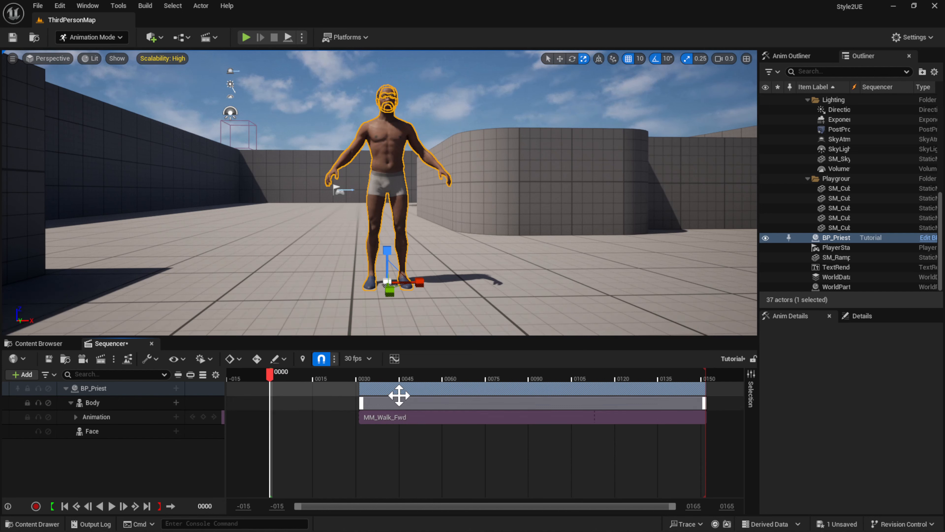
Bake the Body animation to MetaHuman_ControlRig, keeping the skeleton filter on, Reduce Keys off and Reset Controls on
{"action": "right_click", "coordinate": [136, 400]}
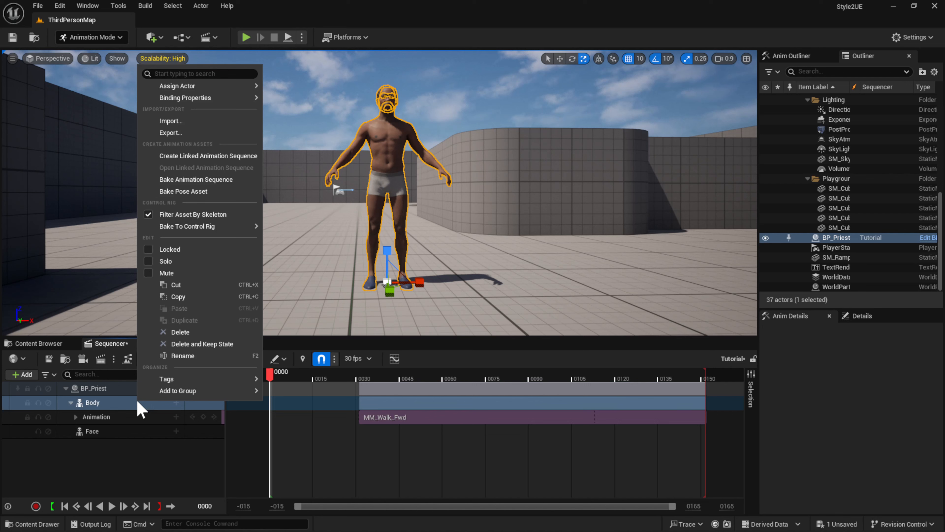
{"action": "left_click", "coordinate": [103, 409]}
{"action": "right_click", "coordinate": [104, 409]}
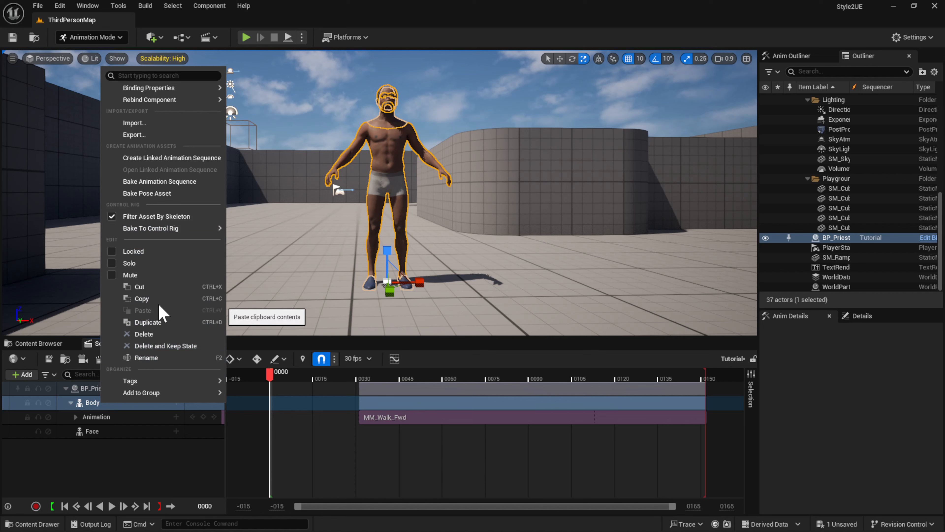
{"action": "mouse_move", "coordinate": [184, 229]}
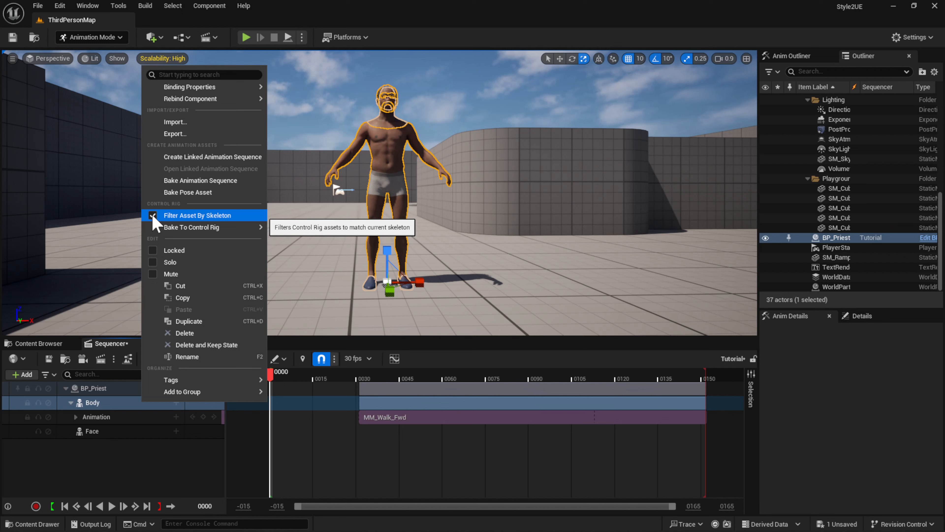
{"action": "mouse_move", "coordinate": [223, 228]}
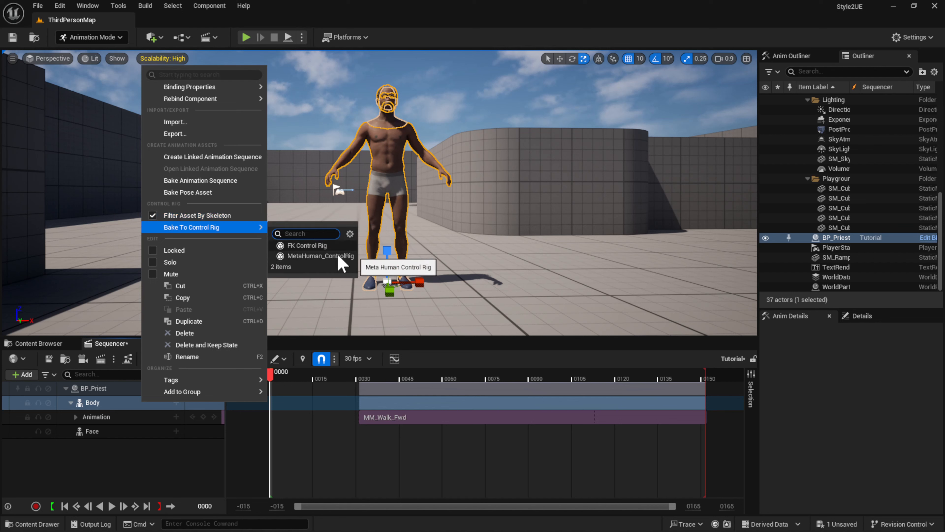
{"action": "left_click", "coordinate": [153, 215]}
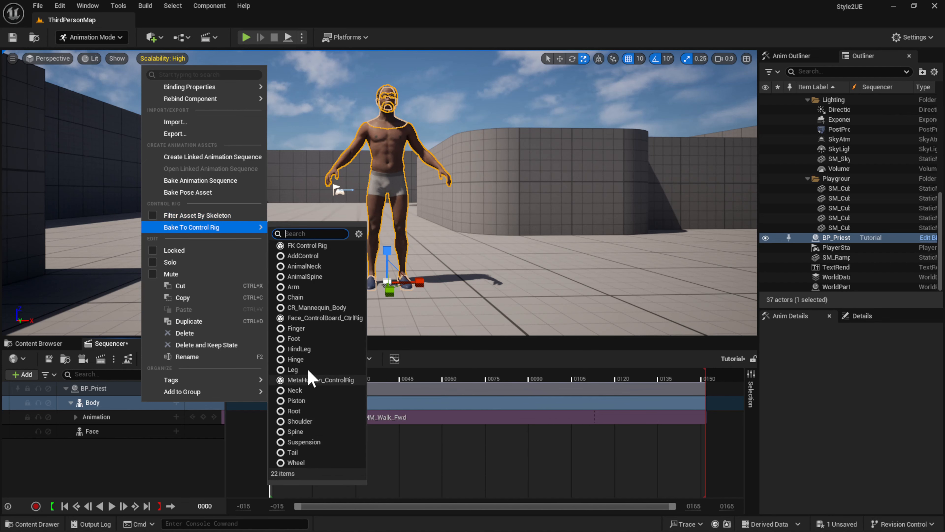
{"action": "left_click", "coordinate": [154, 215]}
{"action": "mouse_move", "coordinate": [205, 229]}
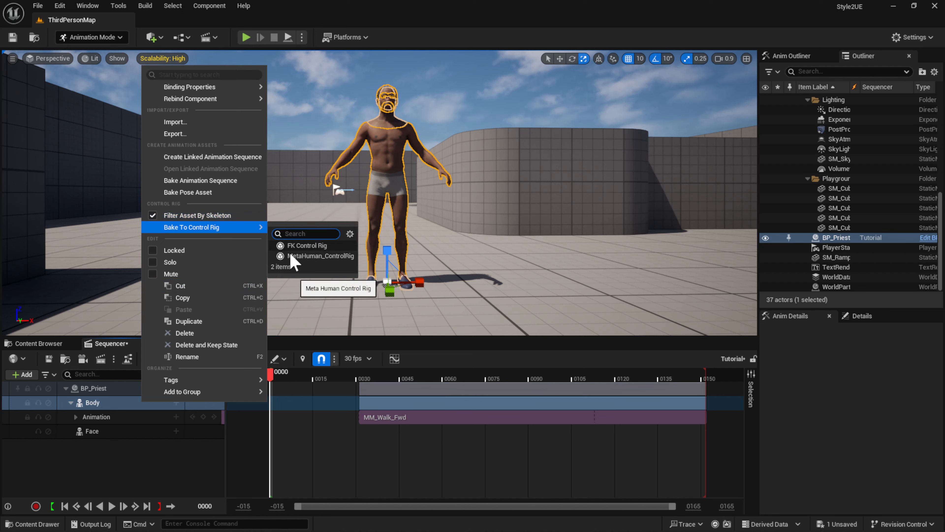
{"action": "left_click", "coordinate": [311, 256]}
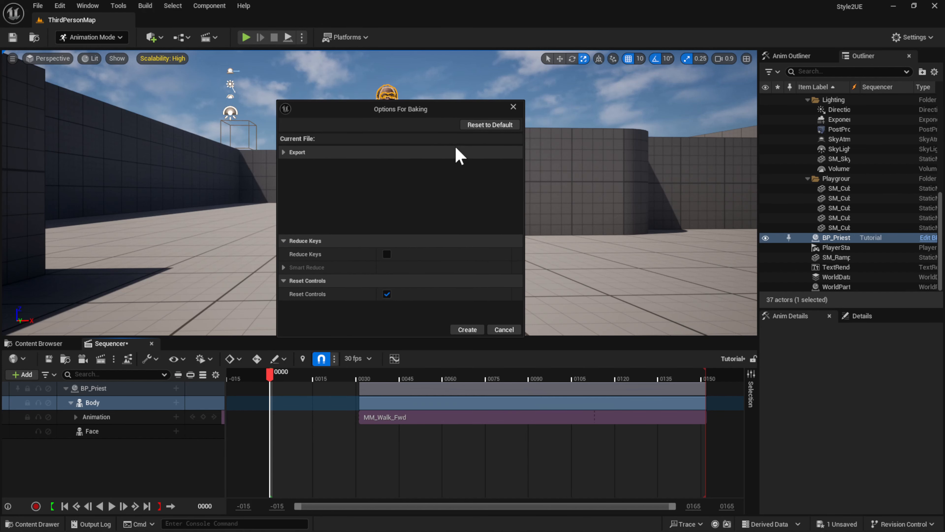
{"action": "left_click", "coordinate": [468, 330]}
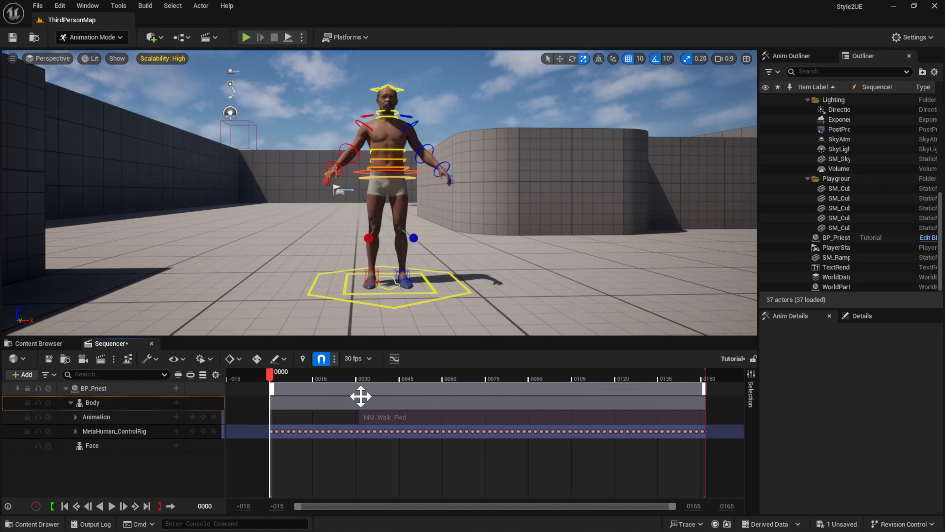
Play the baked control rig animation repeatedly from the start and scrub back to frame 0 to examine the transition into the walk
{"action": "key", "text": "space"}
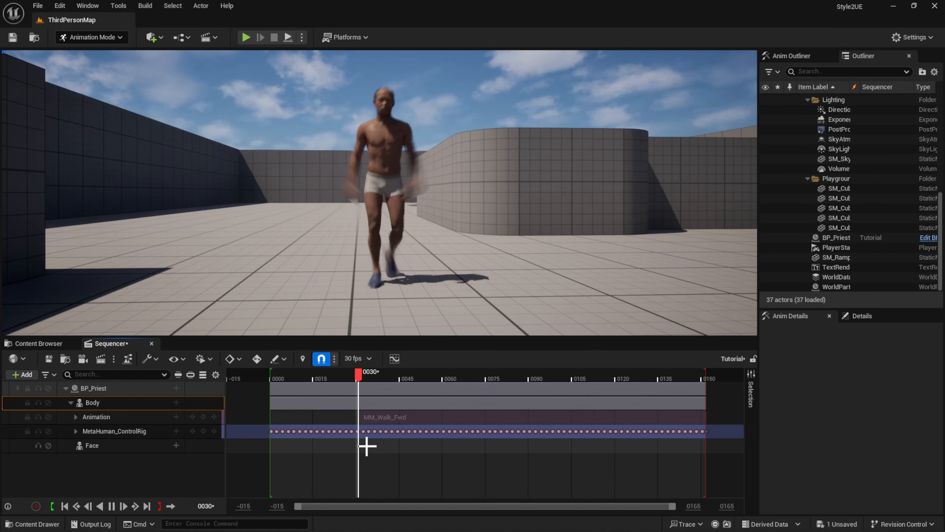
{"action": "key", "text": "space"}
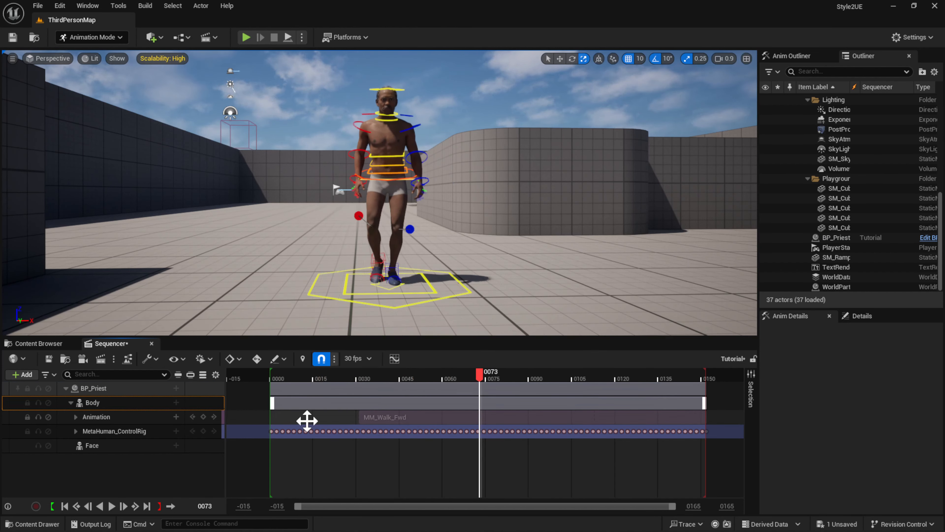
{"action": "left_click", "coordinate": [65, 506]}
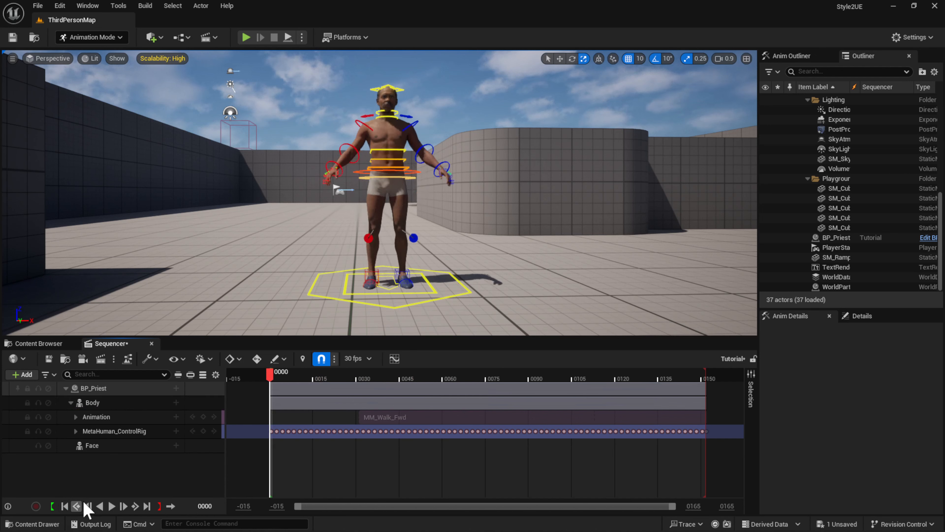
{"action": "key", "text": "space"}
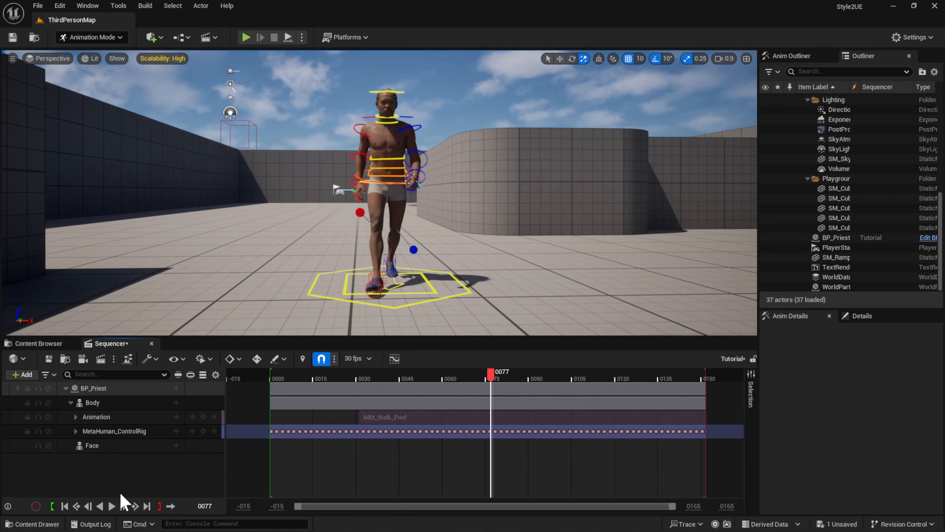
{"action": "left_click", "coordinate": [65, 506]}
{"action": "key", "text": "space"}
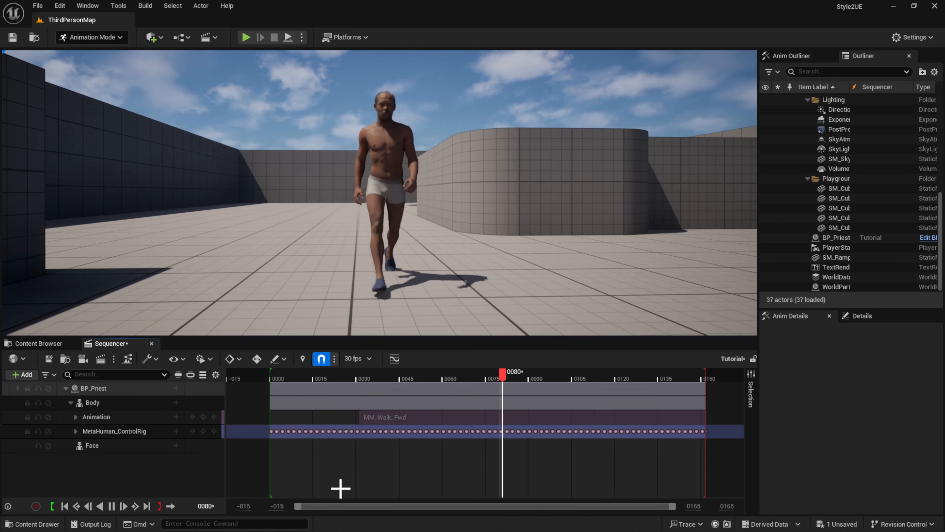
{"action": "key", "text": "space"}
{"action": "left_click", "coordinate": [372, 384]}
{"action": "left_click_drag", "start_coordinate": [337, 374], "coordinate": [272, 381]}
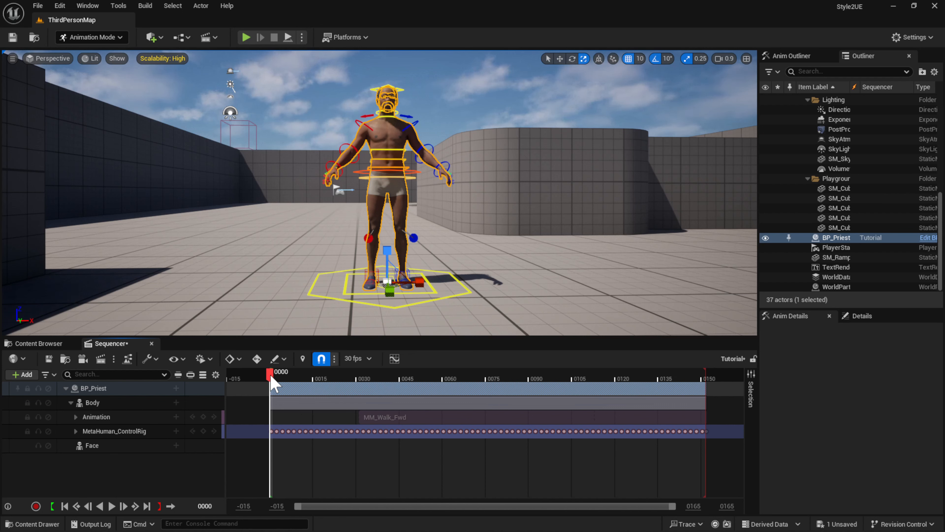
Delete the MetaHuman_ControlRig keys between frame 0 and the walk's start at about frame 31, keeping the frame 0 key
{"action": "left_click_drag", "start_coordinate": [271, 376], "coordinate": [256, 409]}
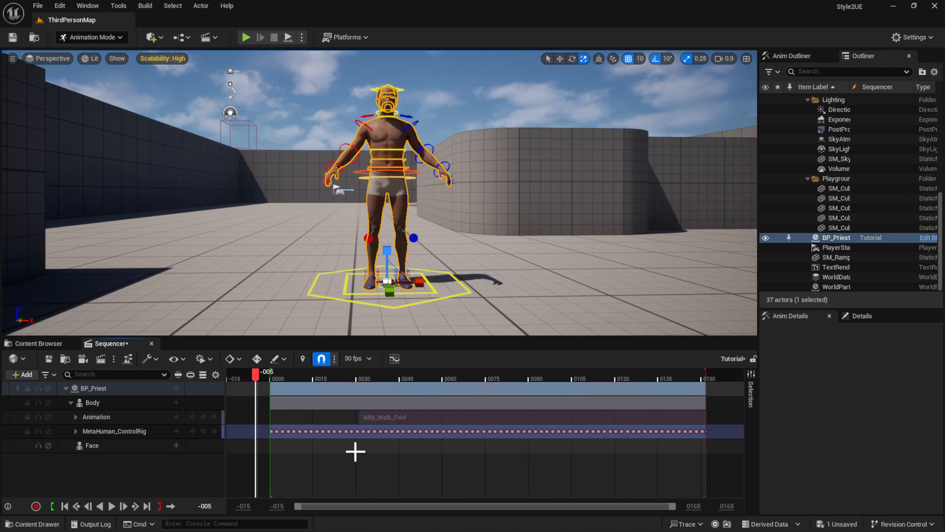
{"action": "scroll", "coordinate": [355, 451], "scroll_direction": "up", "scroll_amount": 3, "text": "ctrl"}
{"action": "left_click_drag", "start_coordinate": [452, 452], "coordinate": [290, 416]}
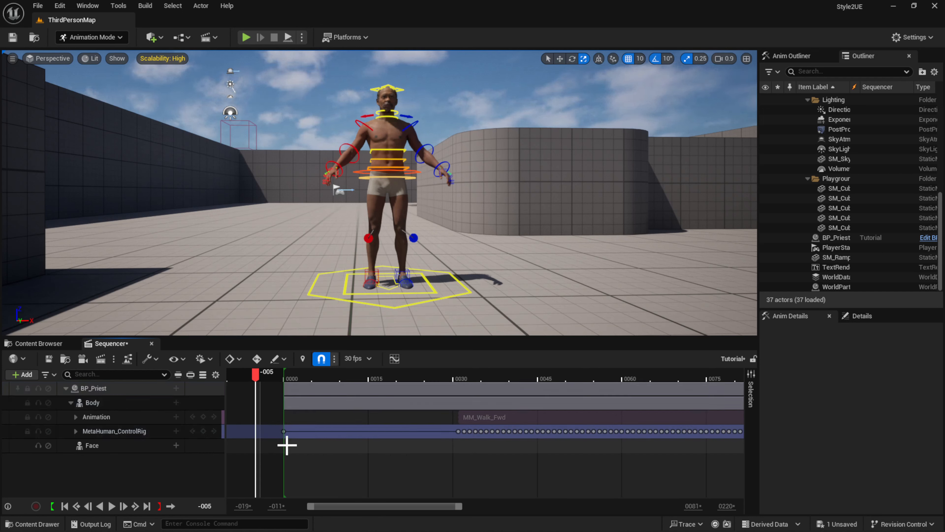
{"action": "key", "text": "Delete"}
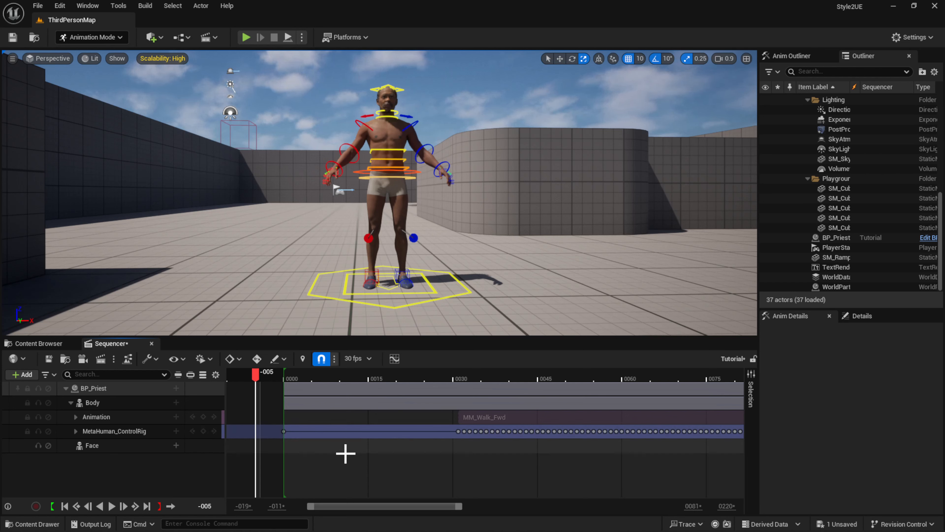
Play and scrub the opening frames to check the blend from the start pose into the walk, ending at frame 6
{"action": "key", "text": "space"}
{"action": "key", "text": "space"}
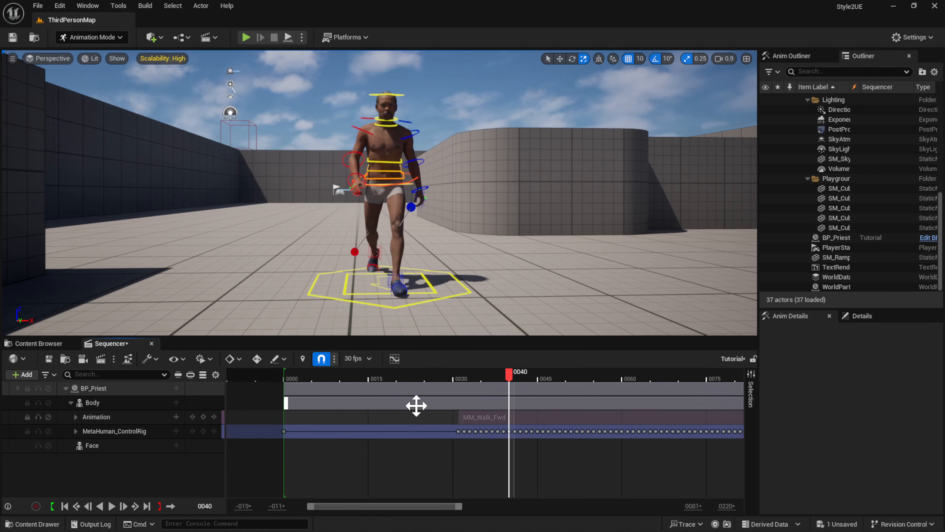
{"action": "left_click_drag", "start_coordinate": [394, 374], "coordinate": [327, 412]}
{"action": "scroll", "coordinate": [408, 464], "scroll_direction": "down", "scroll_amount": 2, "text": "ctrl"}
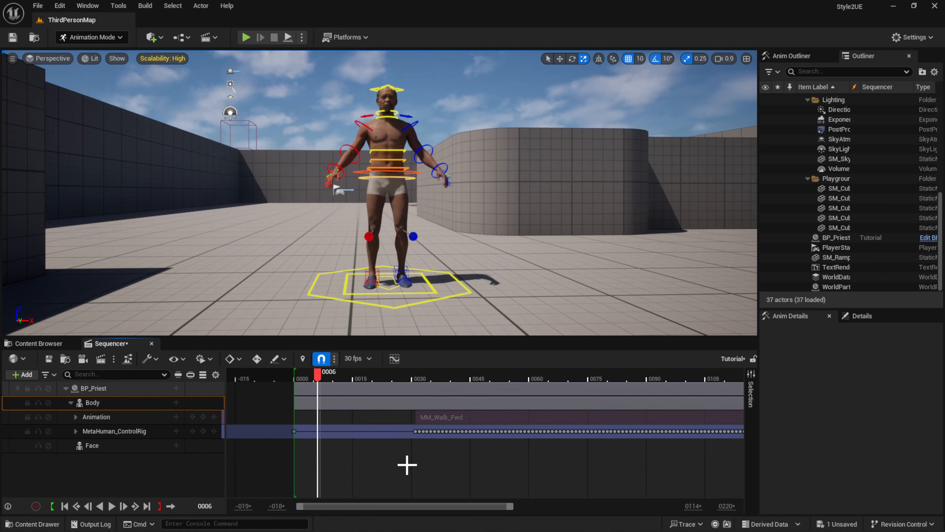
{"action": "scroll", "coordinate": [407, 464], "scroll_direction": "down", "scroll_amount": 2, "text": "ctrl"}
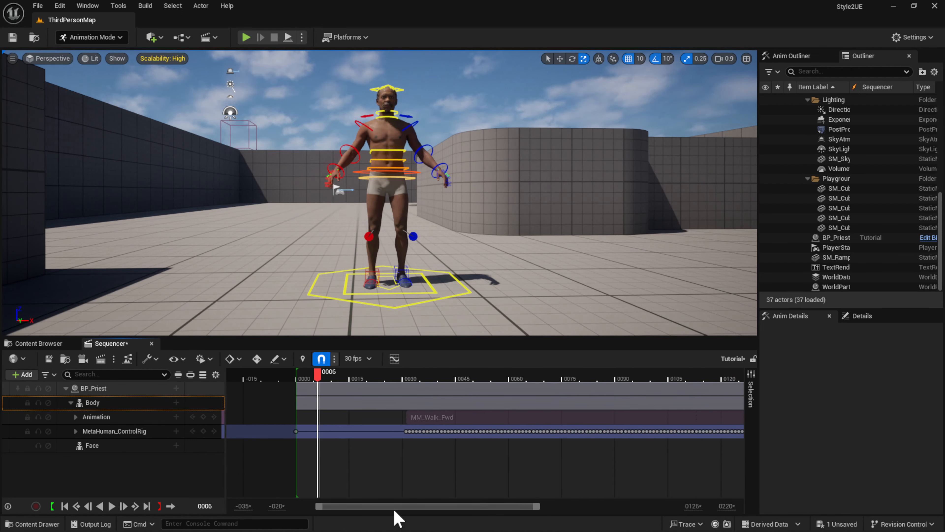
{"action": "left_click_drag", "start_coordinate": [407, 510], "coordinate": [422, 507]}
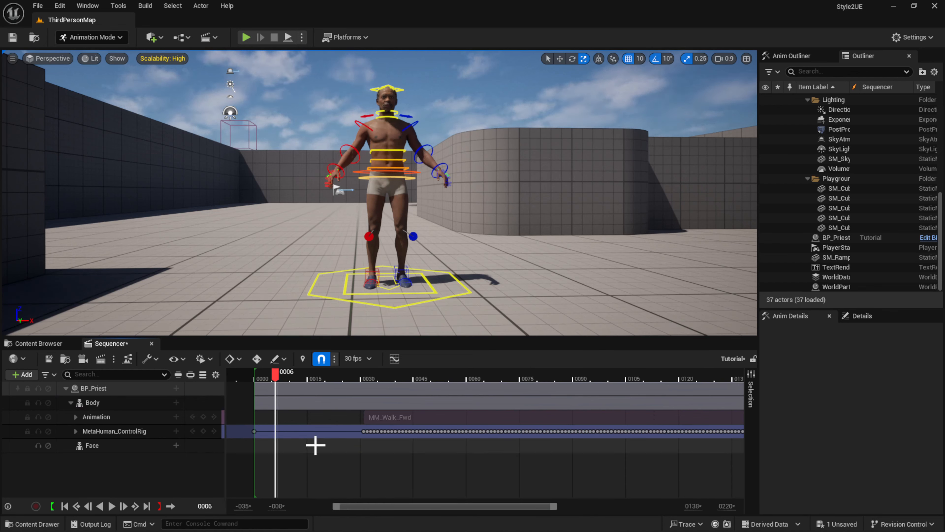
Start baking an animation sequence from the Body track and choose MetaHumans/Priest/MH_to_Style3d as its destination folder
{"action": "right_click", "coordinate": [112, 402]}
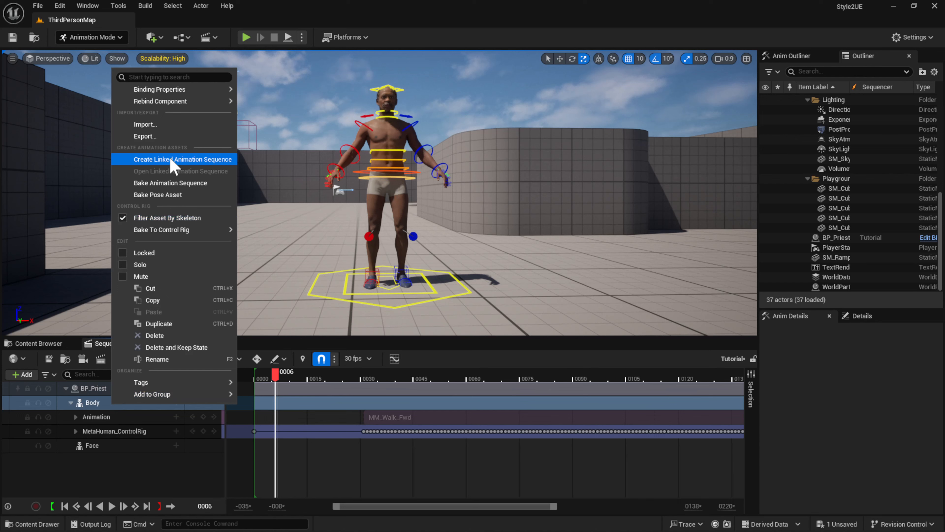
{"action": "left_click", "coordinate": [175, 183]}
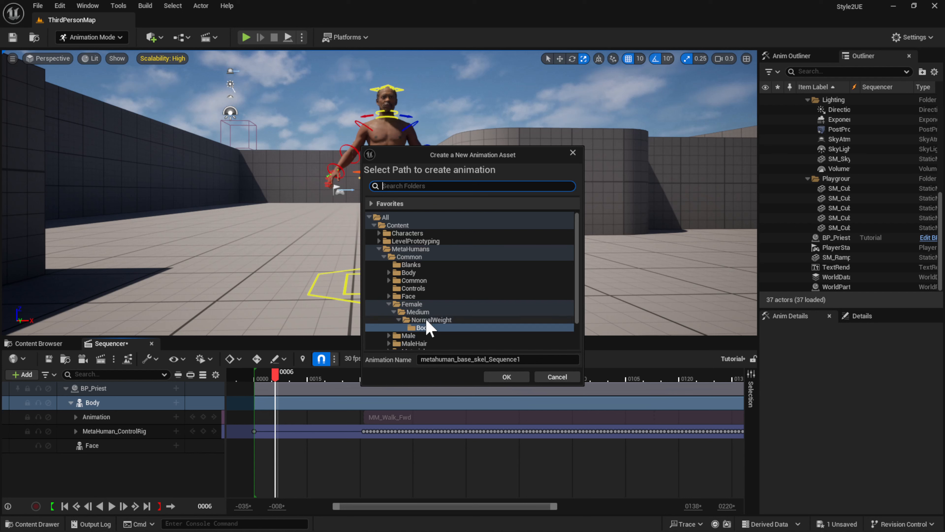
{"action": "scroll", "coordinate": [437, 313], "scroll_direction": "down", "scroll_amount": 2}
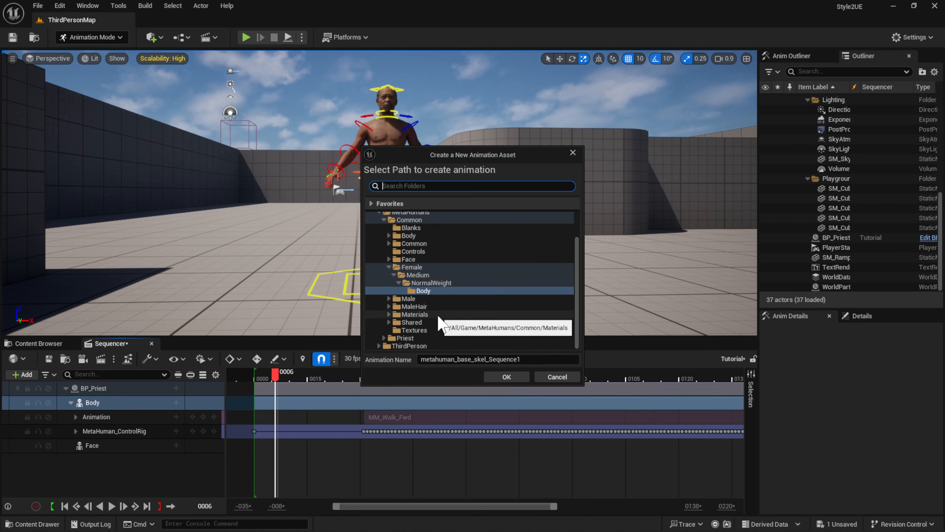
{"action": "scroll", "coordinate": [437, 320], "scroll_direction": "up", "scroll_amount": 1}
{"action": "scroll", "coordinate": [437, 321], "scroll_direction": "up", "scroll_amount": 1}
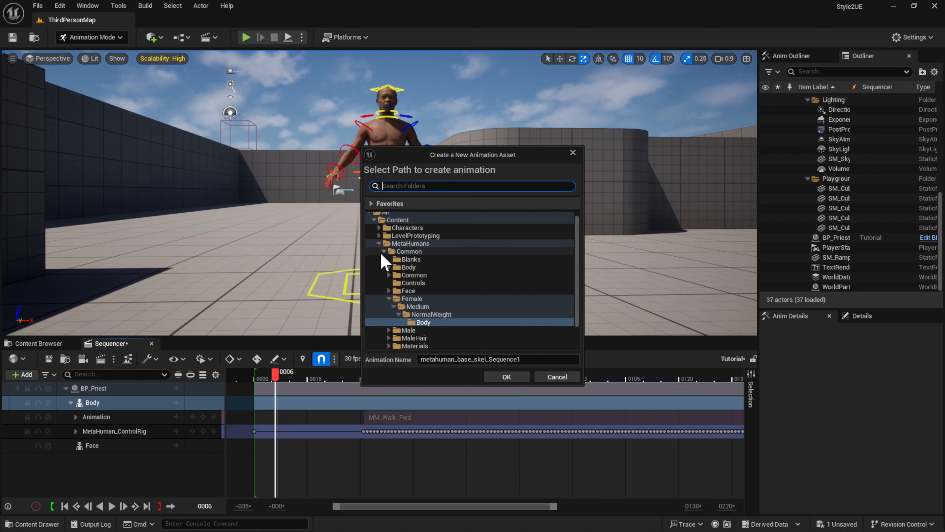
{"action": "left_click", "coordinate": [411, 243]}
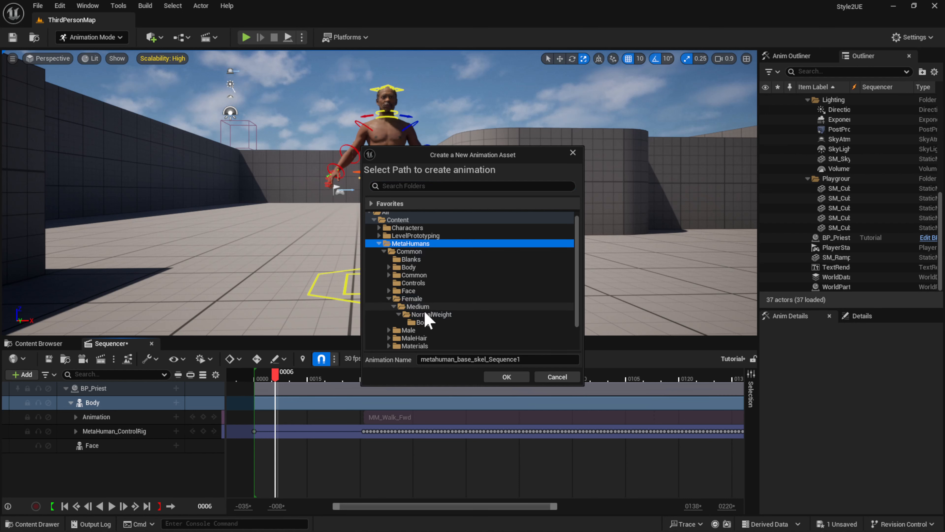
{"action": "scroll", "coordinate": [416, 310], "scroll_direction": "down", "scroll_amount": 2}
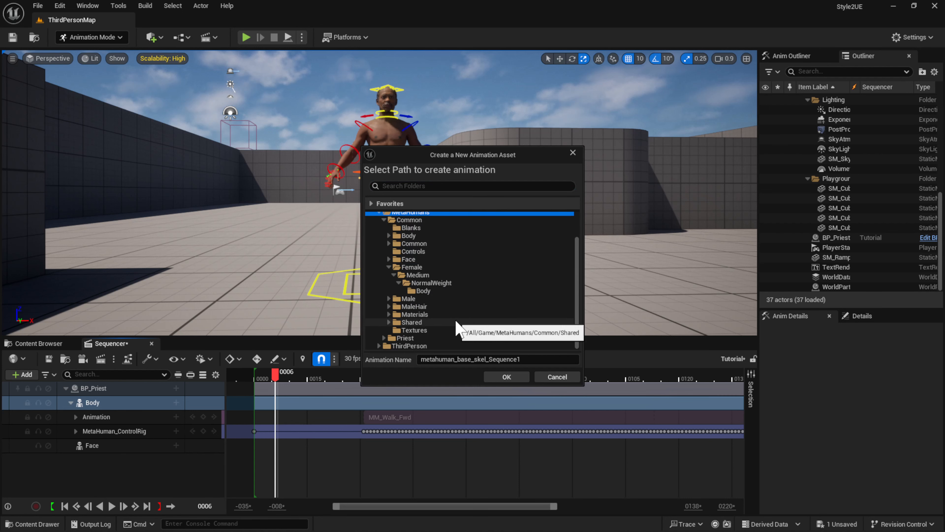
{"action": "left_click", "coordinate": [384, 338]}
{"action": "scroll", "coordinate": [407, 330], "scroll_direction": "down", "scroll_amount": 2}
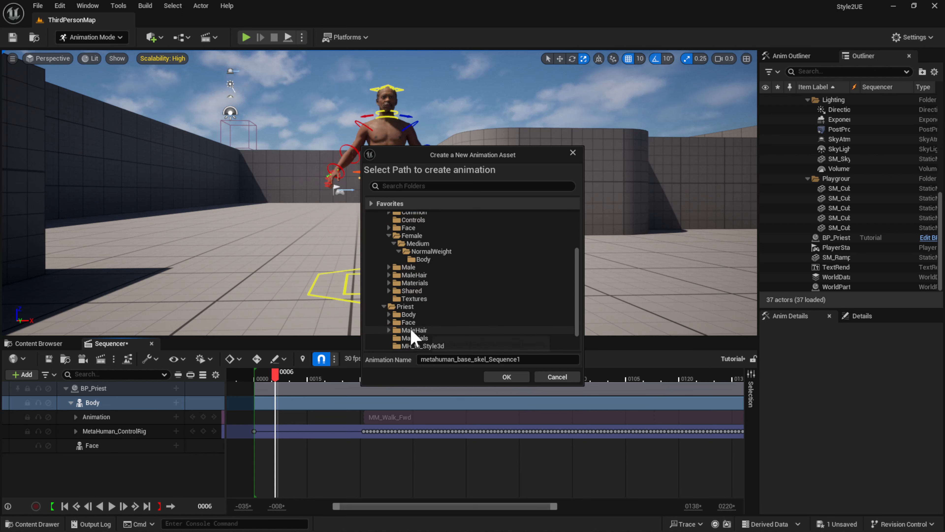
{"action": "scroll", "coordinate": [402, 317], "scroll_direction": "down", "scroll_amount": 2}
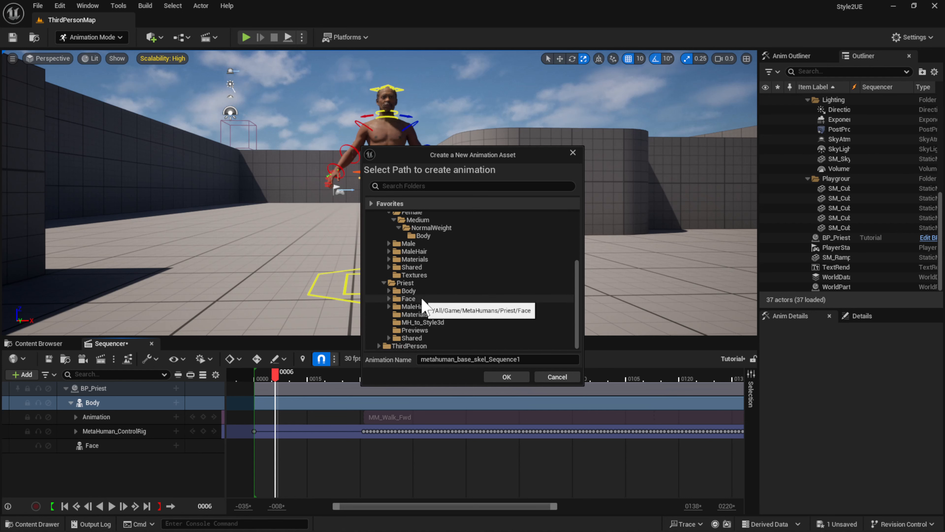
{"action": "left_click", "coordinate": [427, 322]}
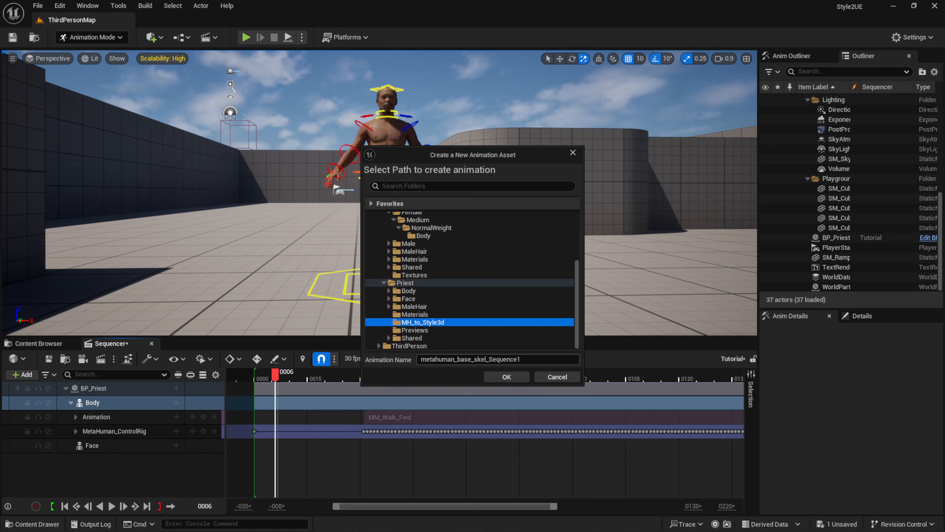
Name the animation asset Tutorial_Animation, export it with the default options, and save all unsaved assets
{"action": "left_click_drag", "start_coordinate": [521, 359], "coordinate": [416, 359]}
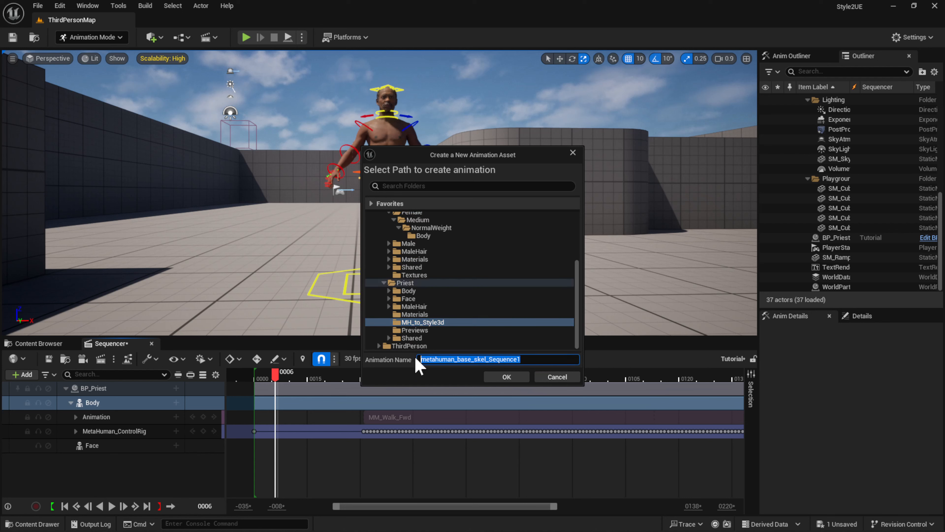
{"action": "type", "text": "Tutorial_Animation"}
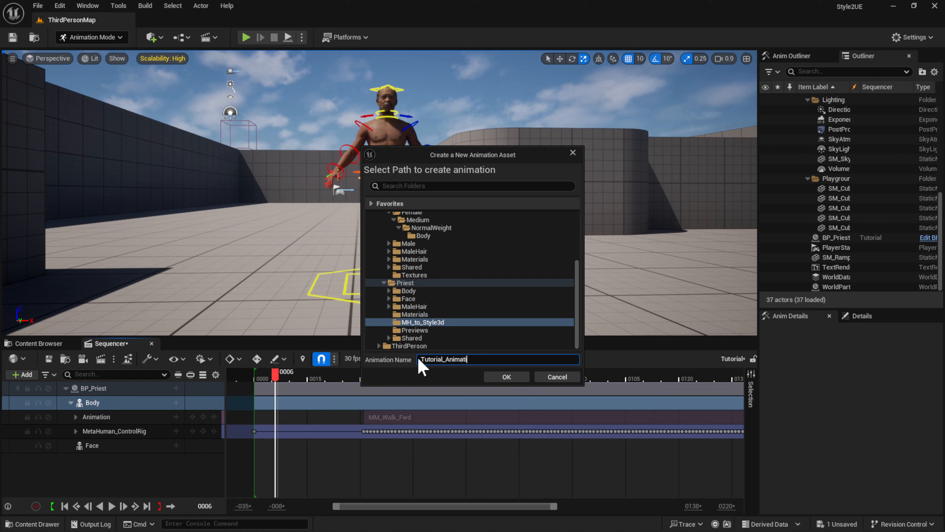
{"action": "left_click", "coordinate": [504, 378]}
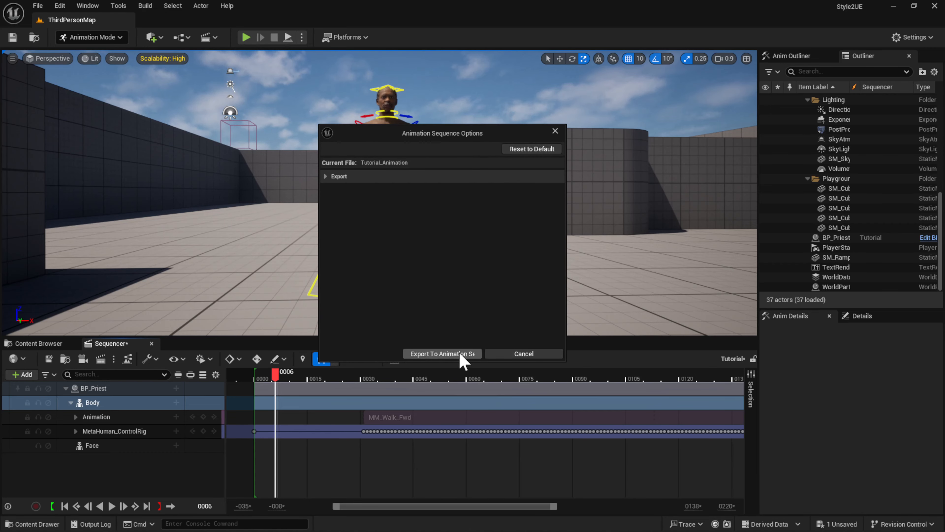
{"action": "left_click", "coordinate": [443, 354]}
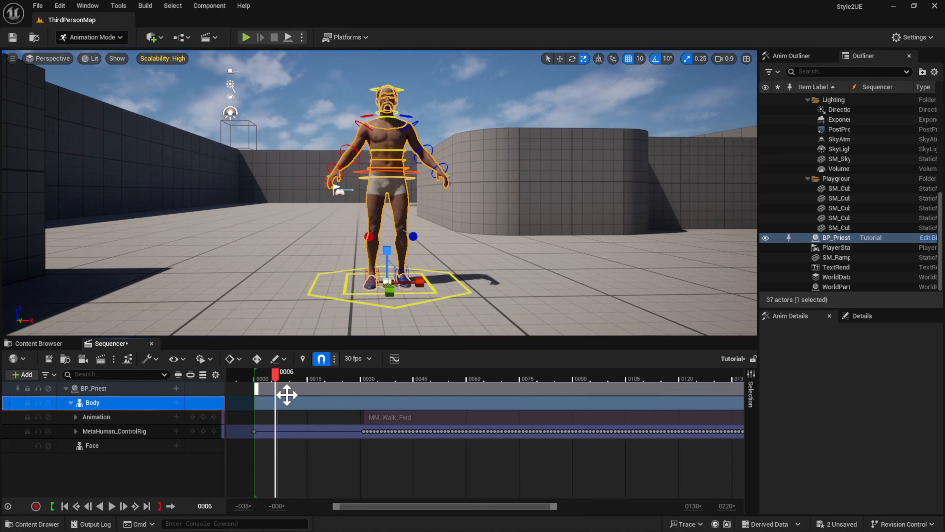
{"action": "key", "text": "ctrl+shift+s"}
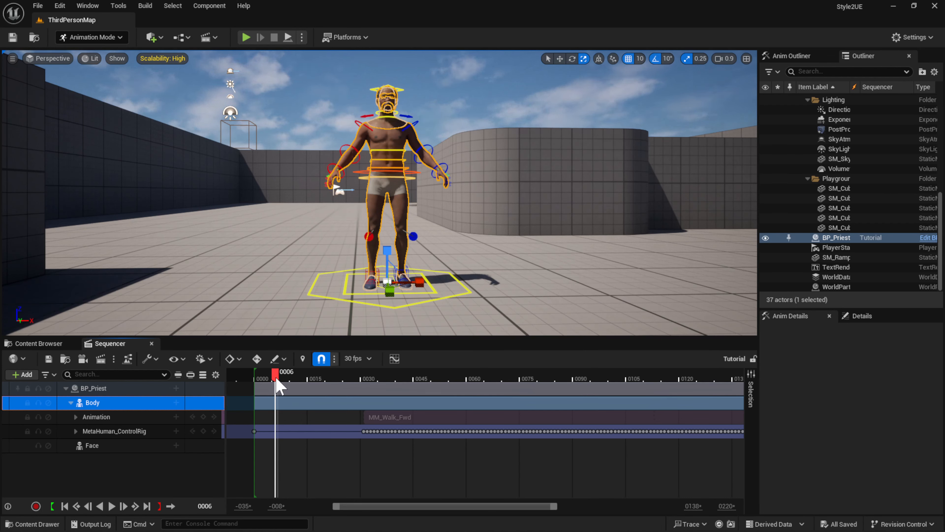
Return the sequence to frame 0 and open the baked Tutorial_Animation asset from the MH_to_Style3d folder
{"action": "left_click_drag", "start_coordinate": [273, 380], "coordinate": [255, 382]}
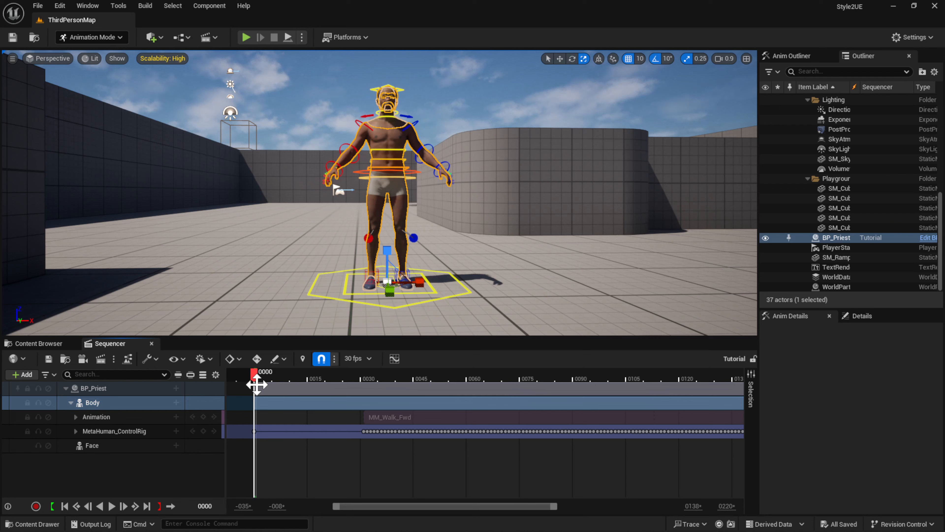
{"action": "left_click", "coordinate": [56, 346]}
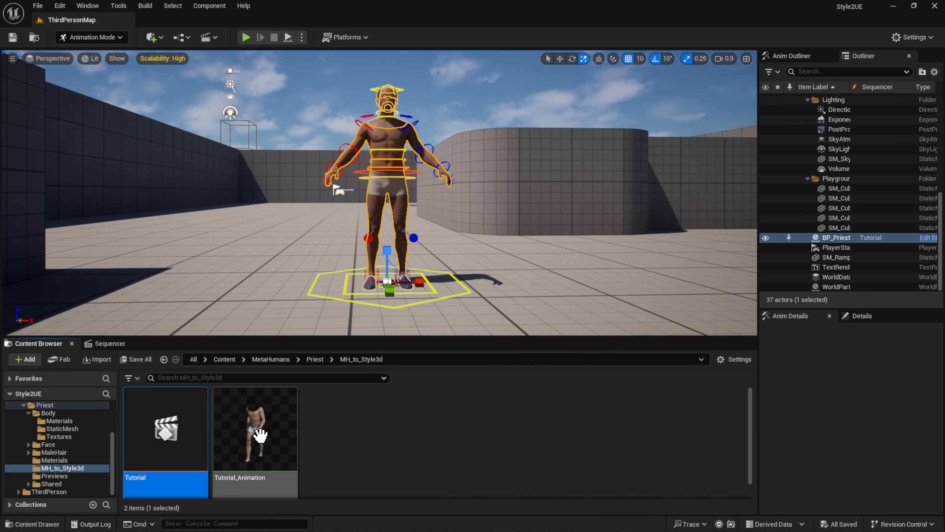
{"action": "scroll", "coordinate": [338, 463], "scroll_direction": "down", "scroll_amount": 1}
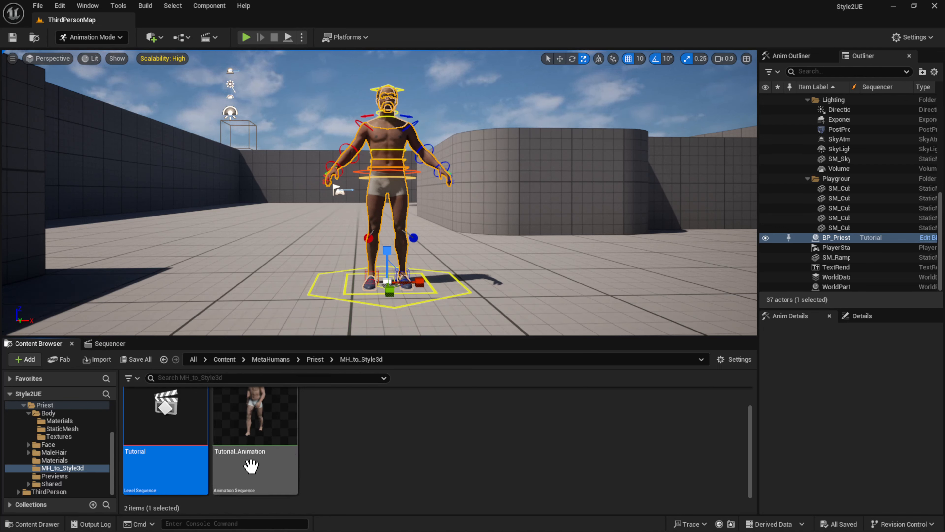
{"action": "mouse_move", "coordinate": [255, 440]}
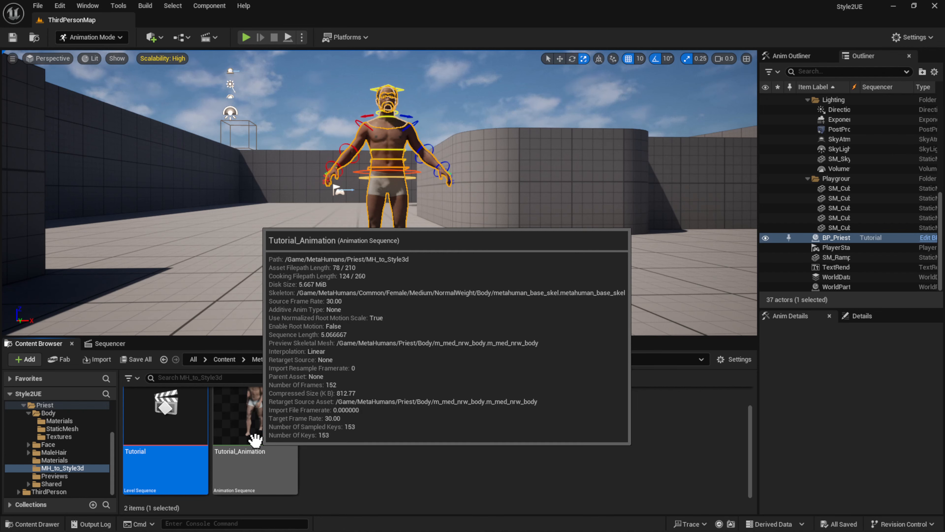
{"action": "left_click", "coordinate": [255, 439]}
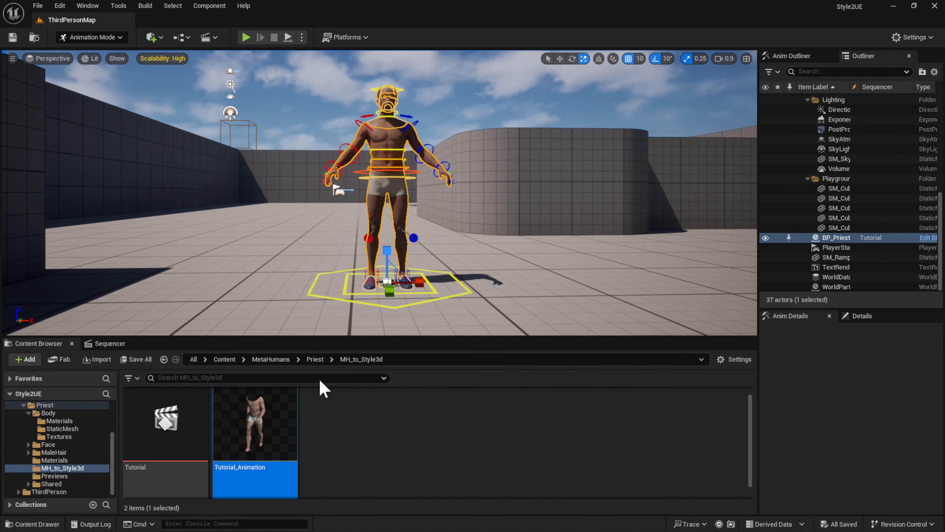
{"action": "double_click", "coordinate": [269, 438]}
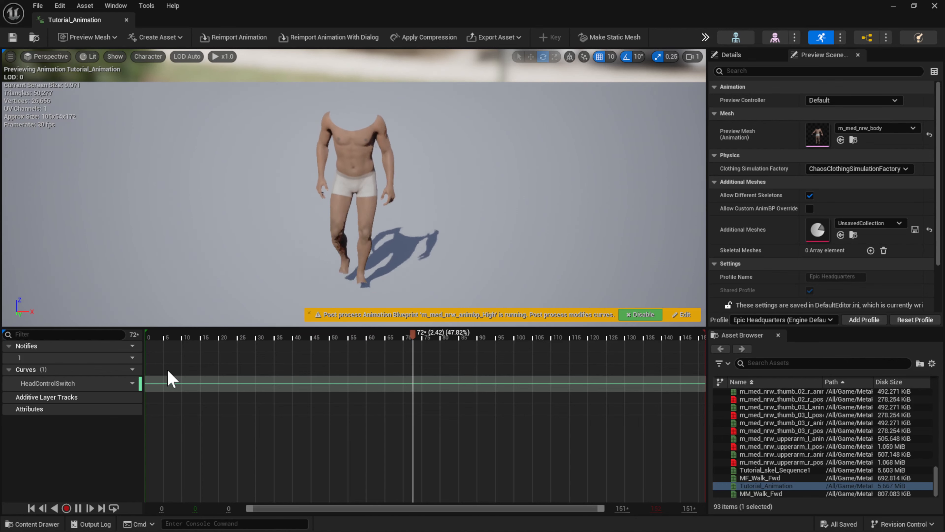
Pause the Tutorial_Animation preview, scrub from frame 0 to about frame 25 to check the blend into the walk, and close the asset
{"action": "left_click", "coordinate": [78, 507]}
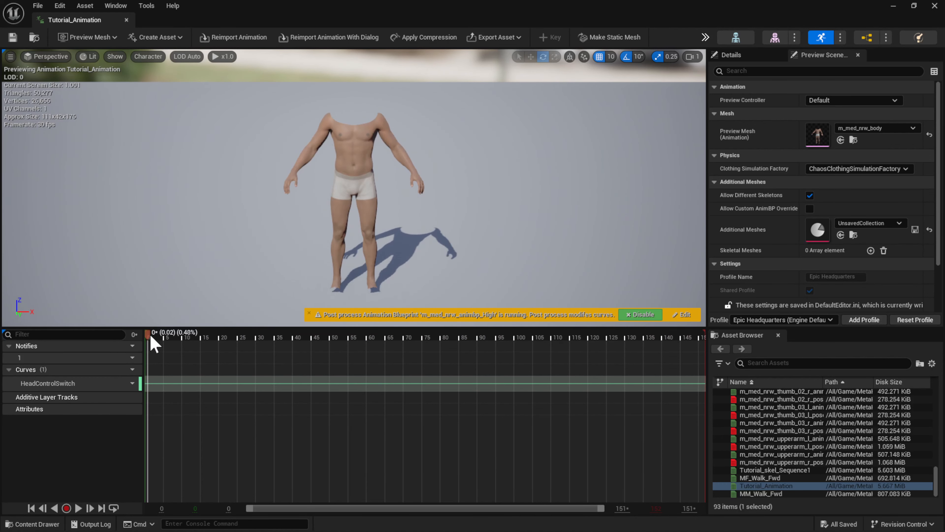
{"action": "left_click_drag", "start_coordinate": [149, 339], "coordinate": [240, 367]}
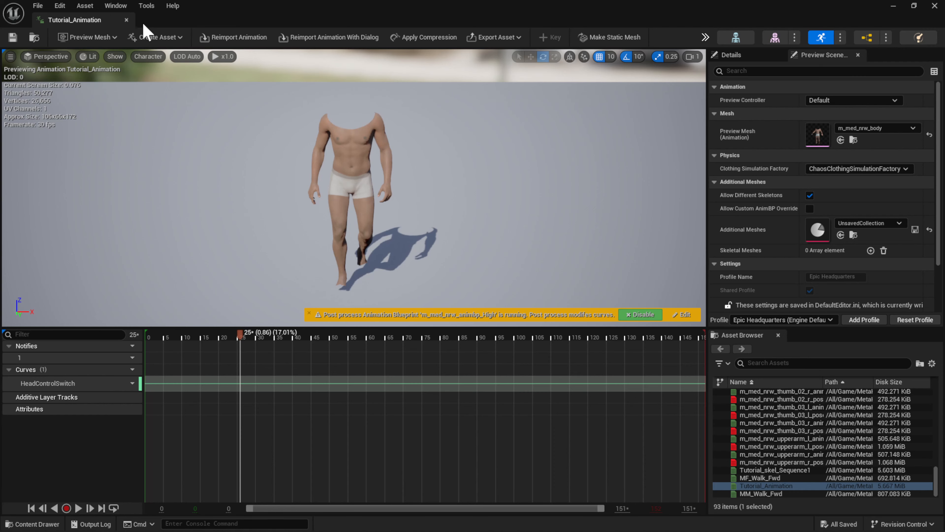
{"action": "left_click", "coordinate": [127, 20]}
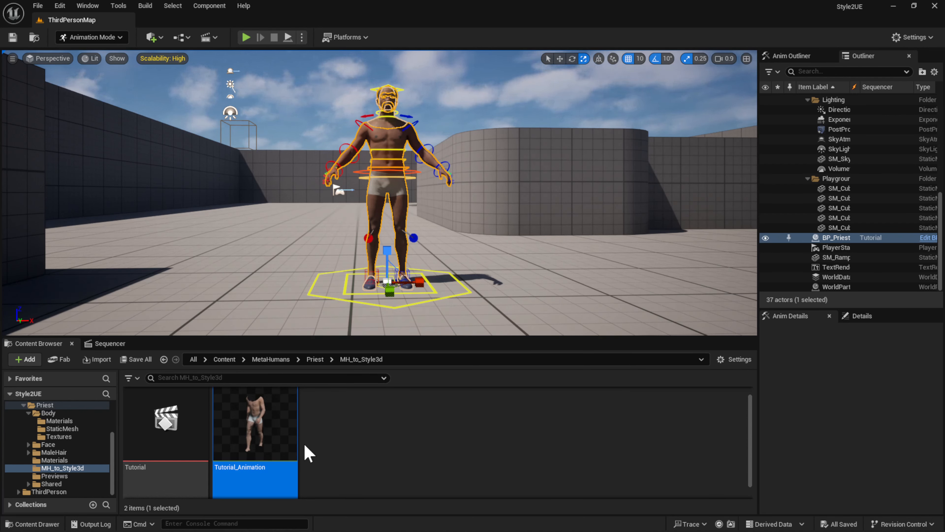
Duplicate the Tutorial_Animation asset and name the copy Tutorial_Head_Animation
{"action": "mouse_move", "coordinate": [246, 417]}
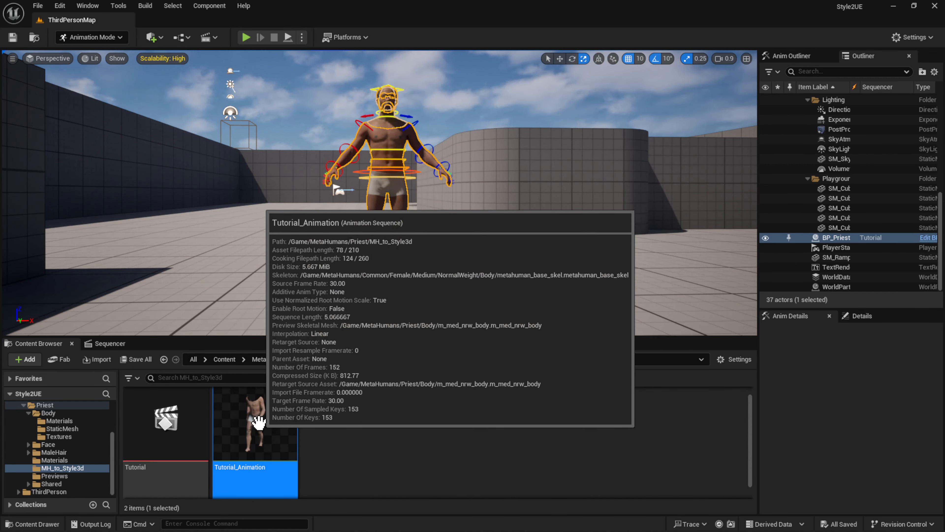
{"action": "right_click", "coordinate": [260, 428]}
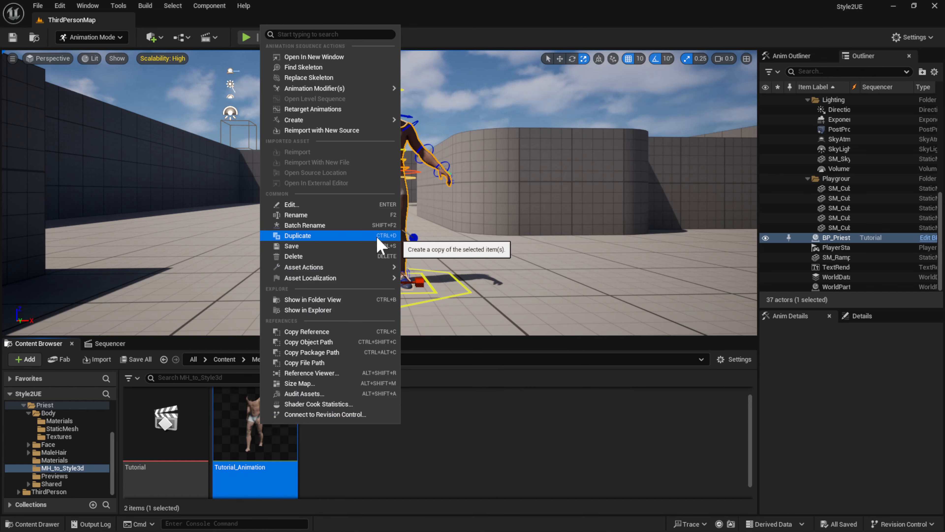
{"action": "left_click", "coordinate": [387, 237]}
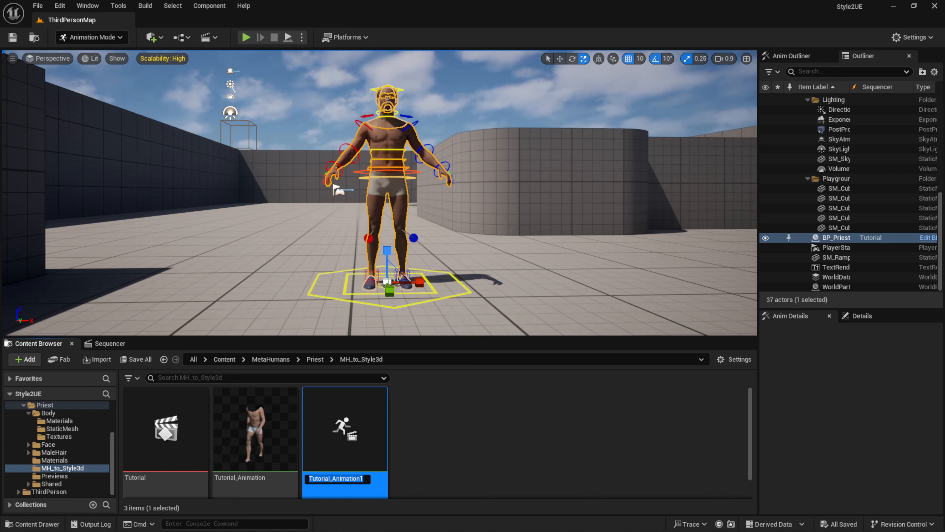
{"action": "left_click", "coordinate": [367, 478]}
{"action": "key", "text": "BackSpace"}
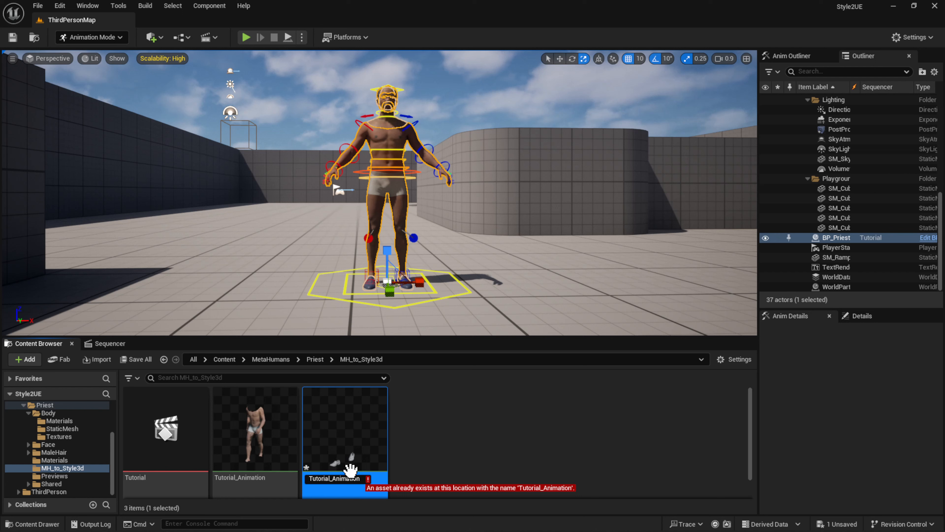
{"action": "type", "text": "_Head"}
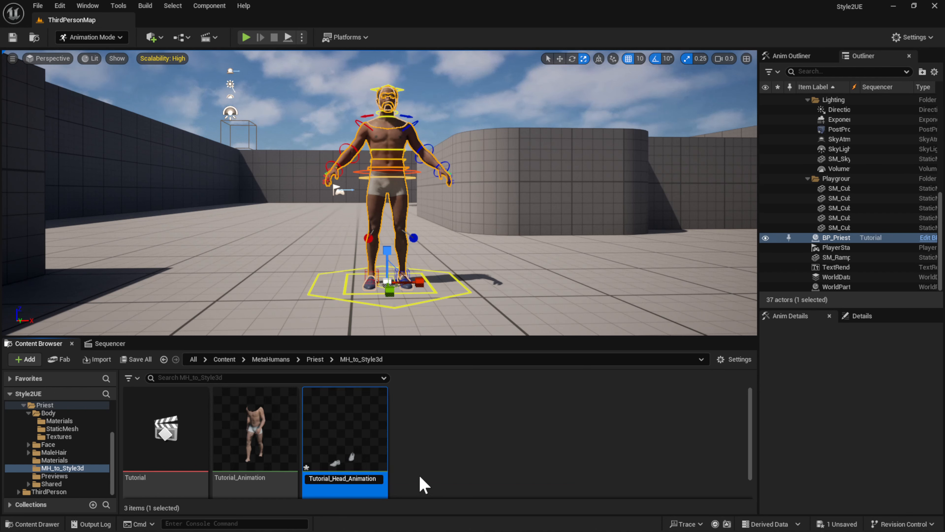
{"action": "key", "text": "Return"}
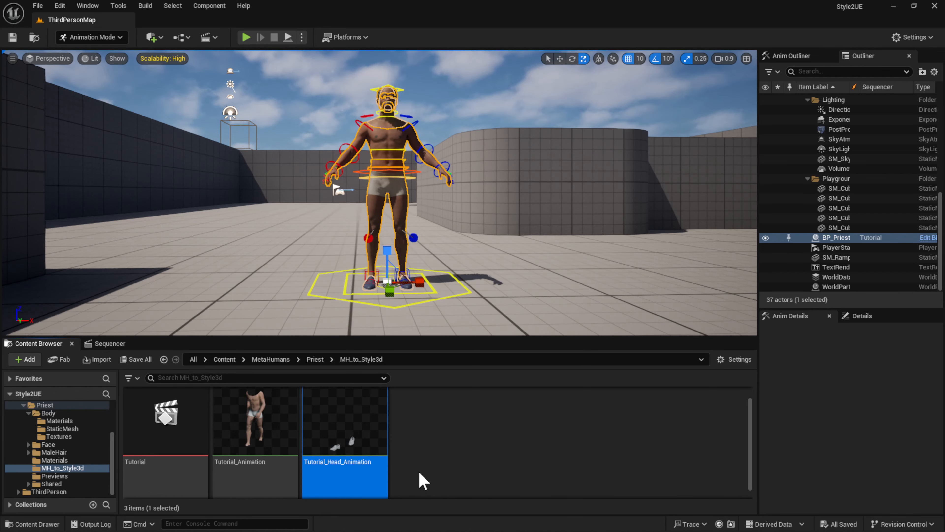
Replace the skeleton of Tutorial_Head_Animation with Face_Archetype_Skeleton and save the asset
{"action": "mouse_move", "coordinate": [247, 452]}
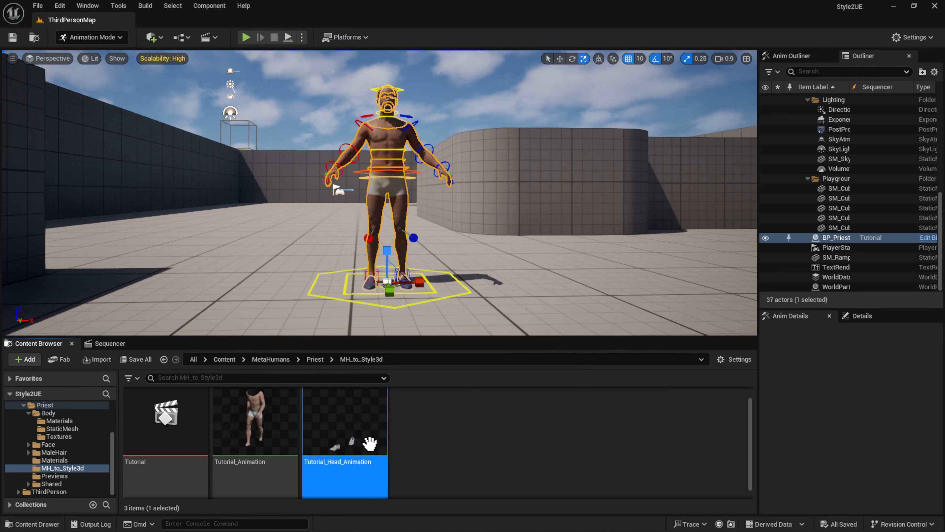
{"action": "mouse_move", "coordinate": [356, 443]}
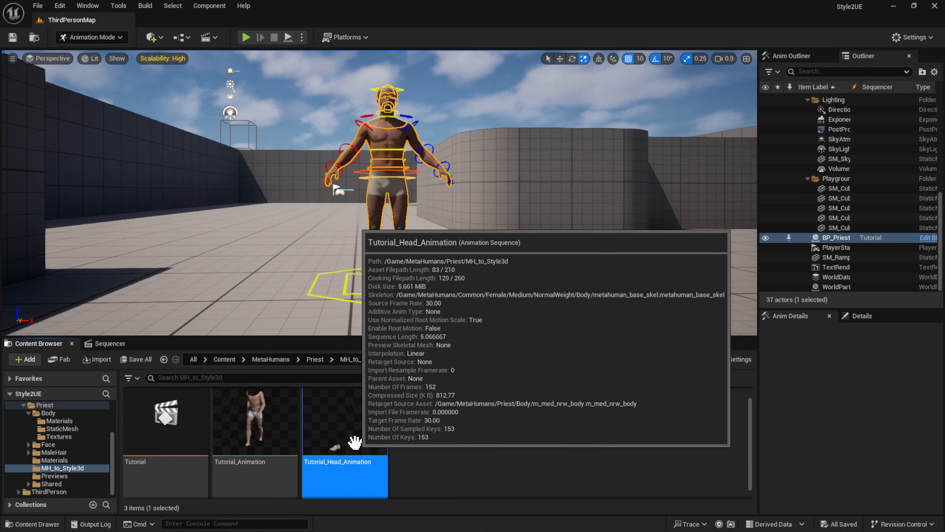
{"action": "right_click", "coordinate": [349, 438]}
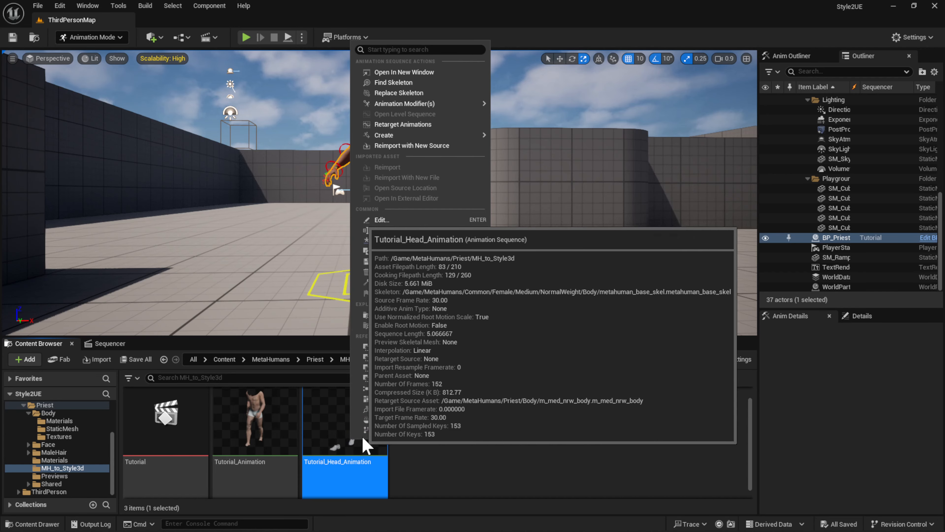
{"action": "mouse_move", "coordinate": [408, 108]}
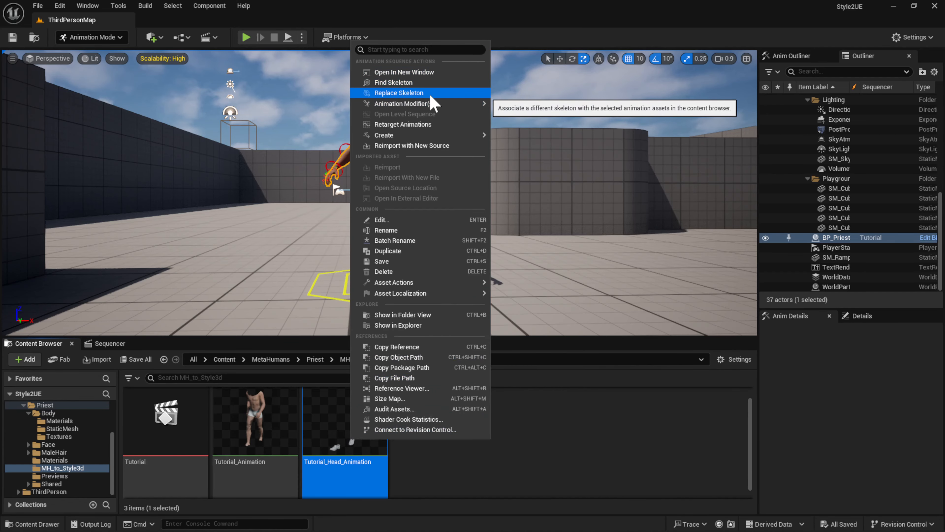
{"action": "left_click", "coordinate": [408, 95]}
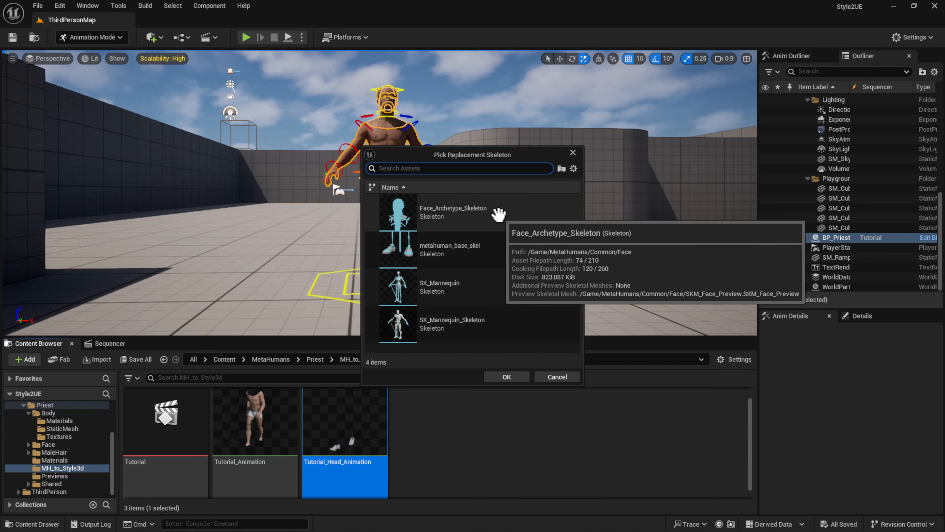
{"action": "left_click", "coordinate": [485, 214]}
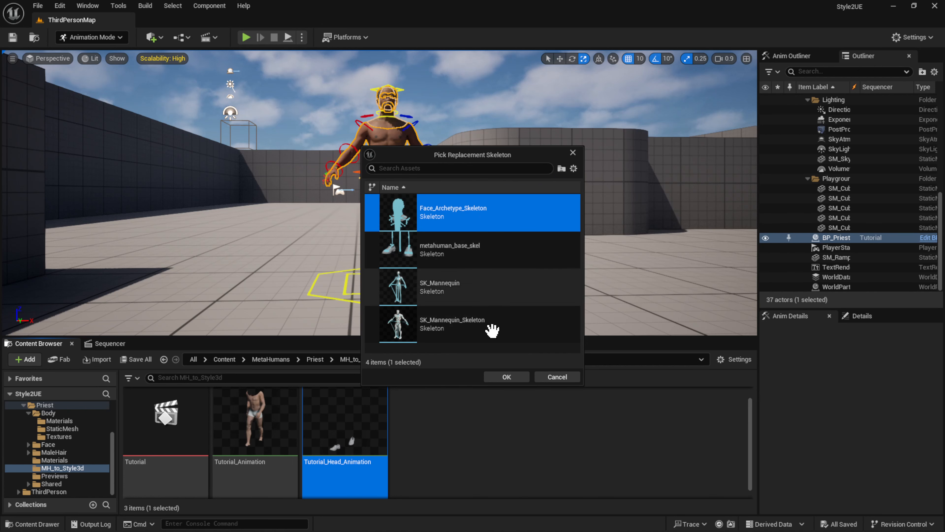
{"action": "left_click", "coordinate": [506, 378]}
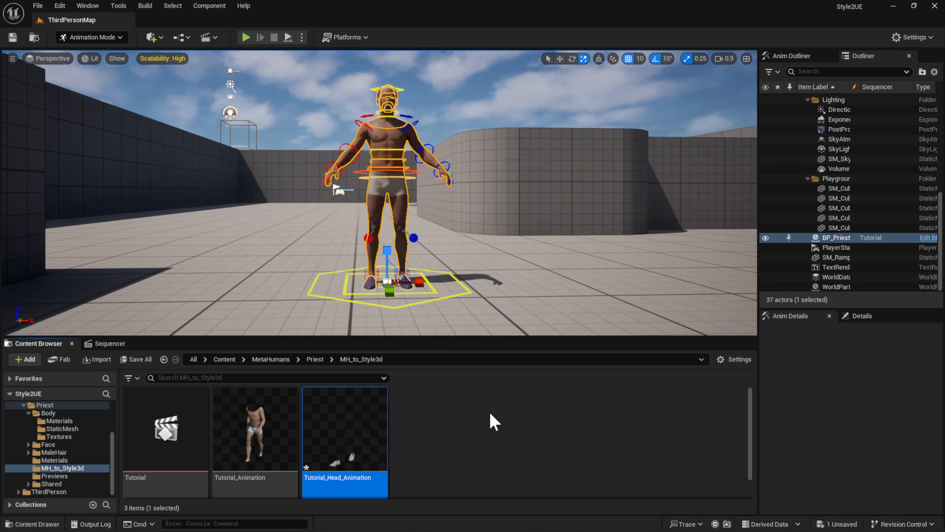
{"action": "key", "text": "ctrl+s"}
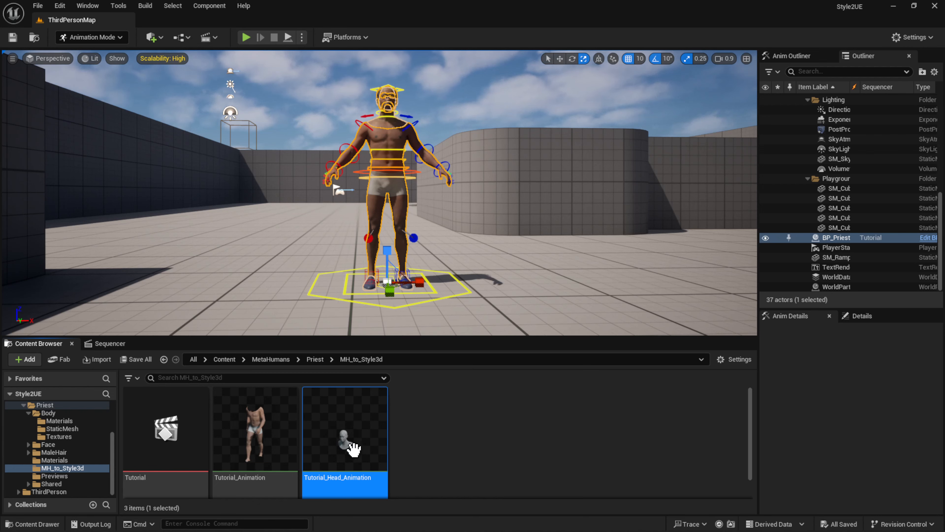
Open Tutorial_Head_Animation, set its preview mesh to Priest_FaceMesh, apply that mesh to the asset, and save it
{"action": "double_click", "coordinate": [349, 445]}
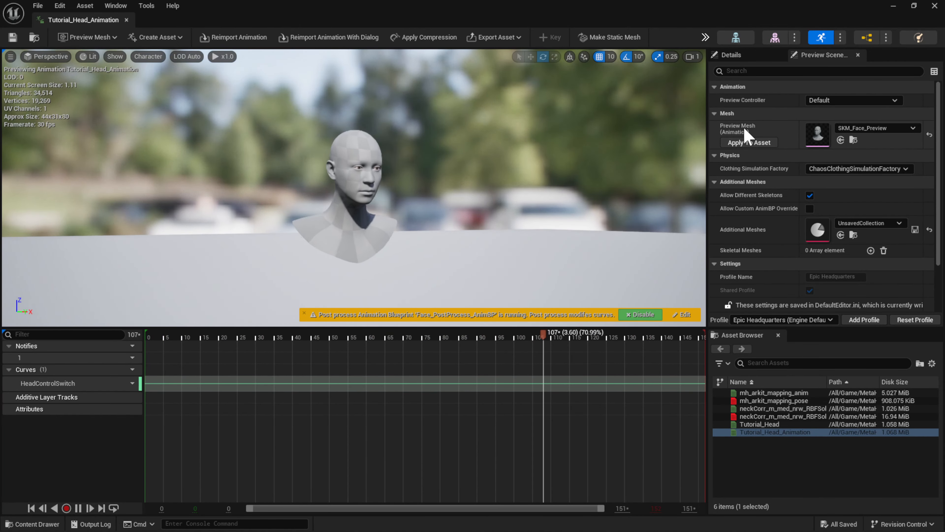
{"action": "left_click", "coordinate": [884, 128]}
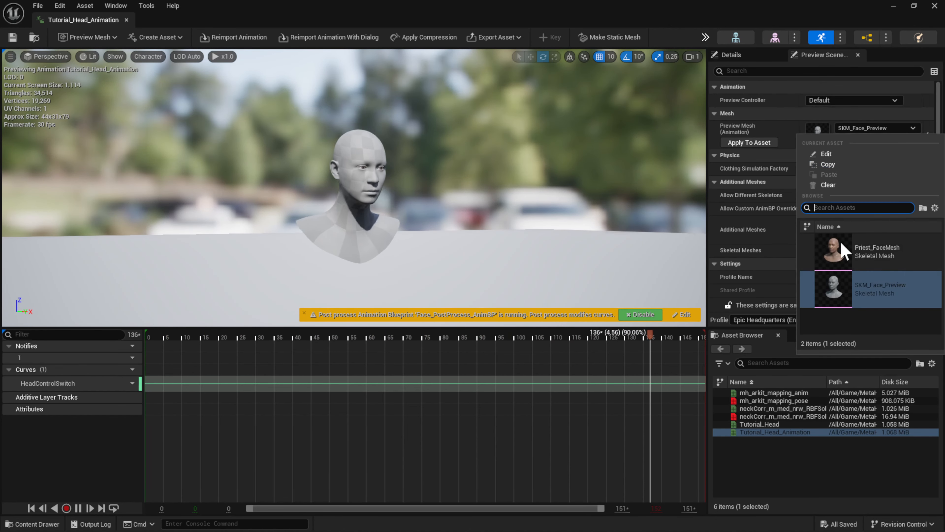
{"action": "mouse_move", "coordinate": [883, 255]}
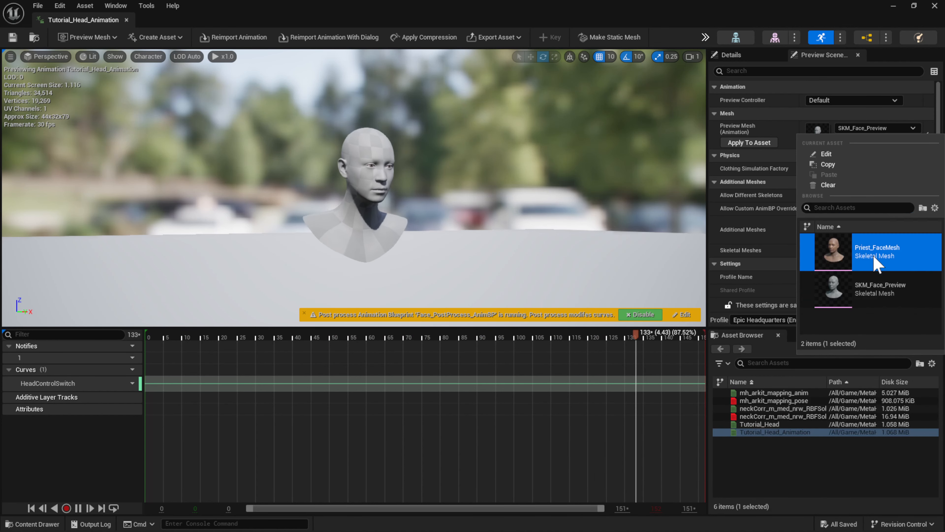
{"action": "left_click", "coordinate": [873, 254]}
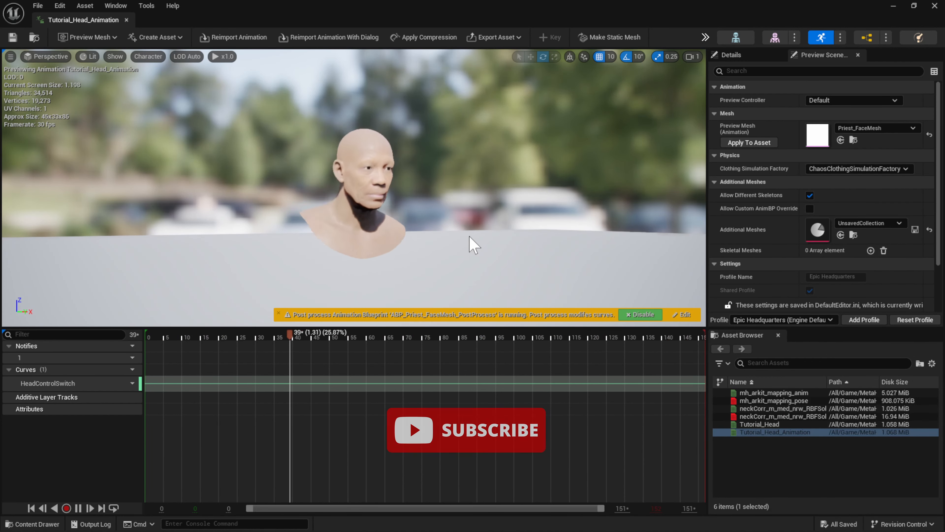
{"action": "left_click_drag", "start_coordinate": [471, 259], "coordinate": [337, 238]}
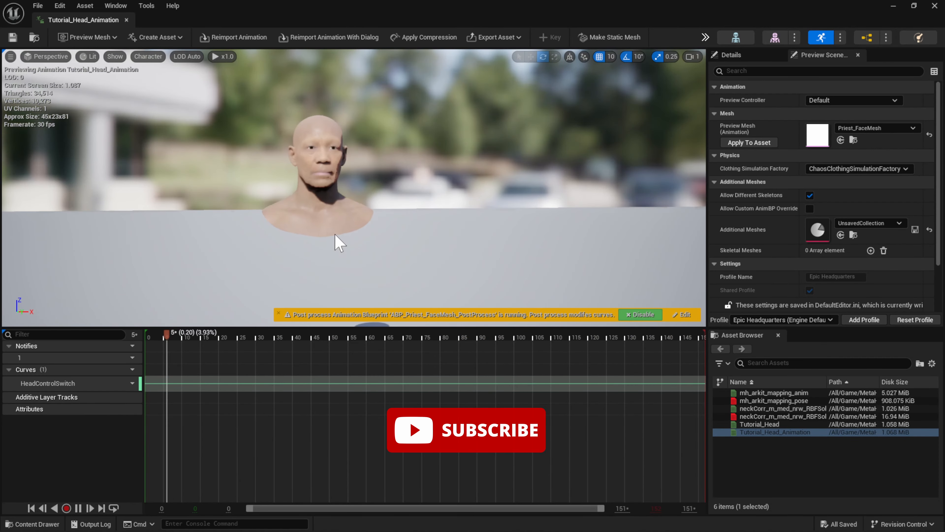
{"action": "scroll", "coordinate": [331, 239], "scroll_direction": "up", "scroll_amount": 5}
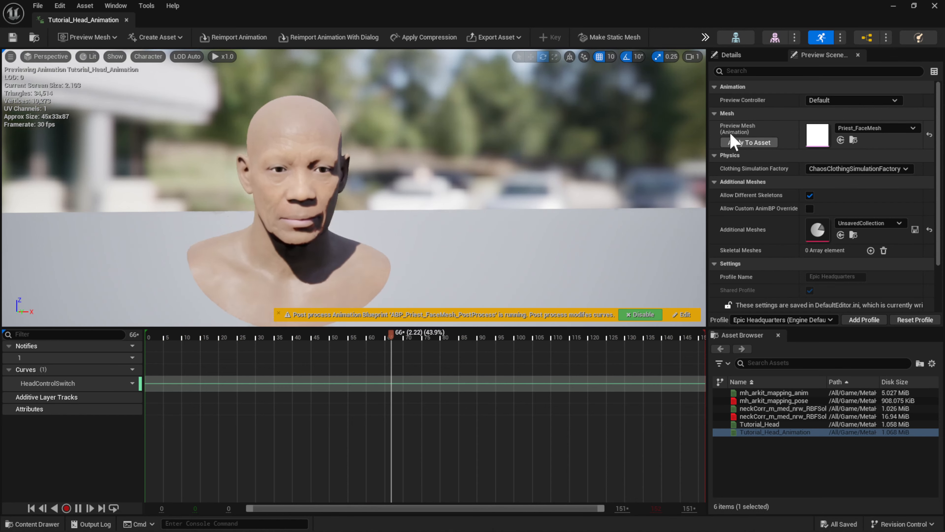
{"action": "left_click", "coordinate": [758, 143]}
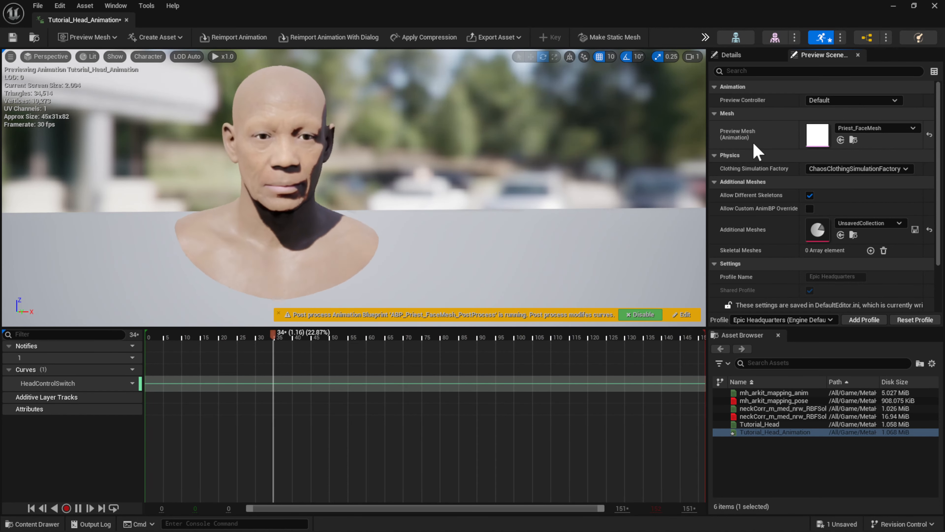
{"action": "left_click", "coordinate": [12, 37]}
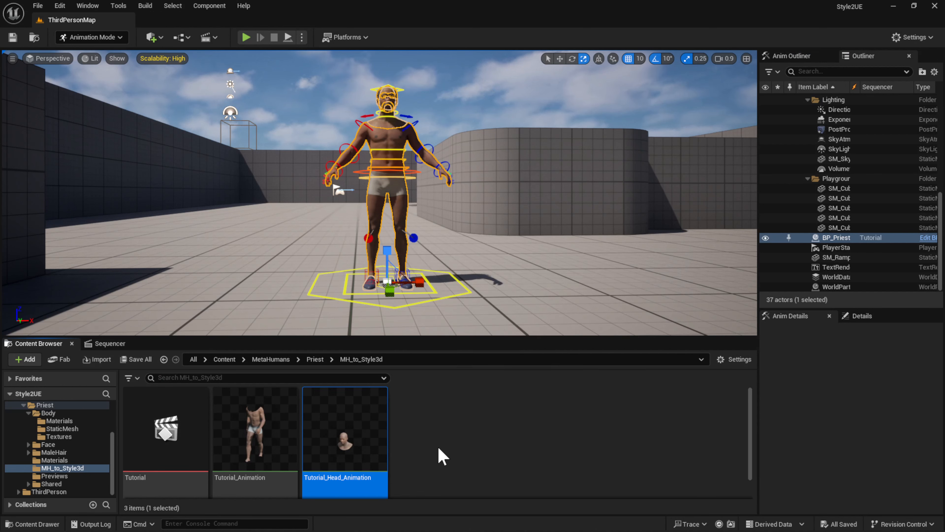
Place the Tutorial_Animation and Tutorial_Head_Animation assets together in the level beside BP_Priest
{"action": "scroll", "coordinate": [462, 445], "scroll_direction": "down", "scroll_amount": 1}
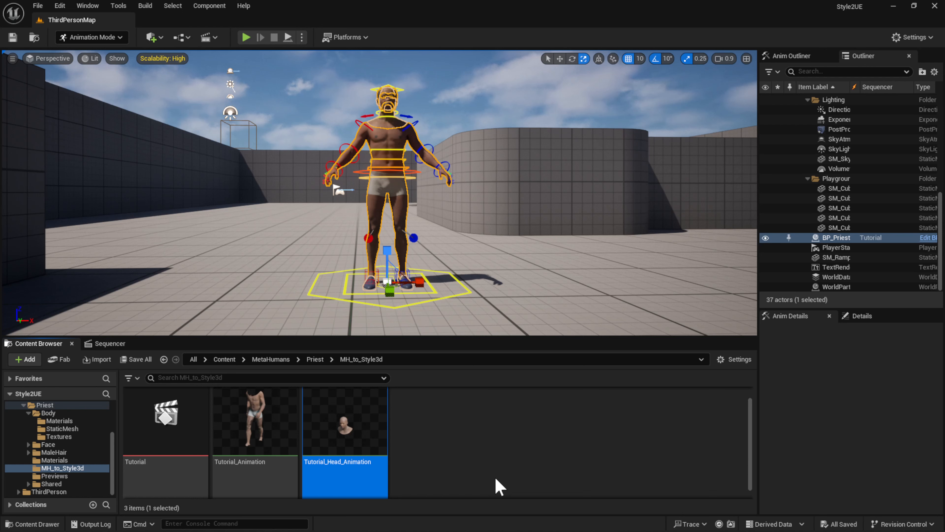
{"action": "scroll", "coordinate": [482, 470], "scroll_direction": "down", "scroll_amount": 1}
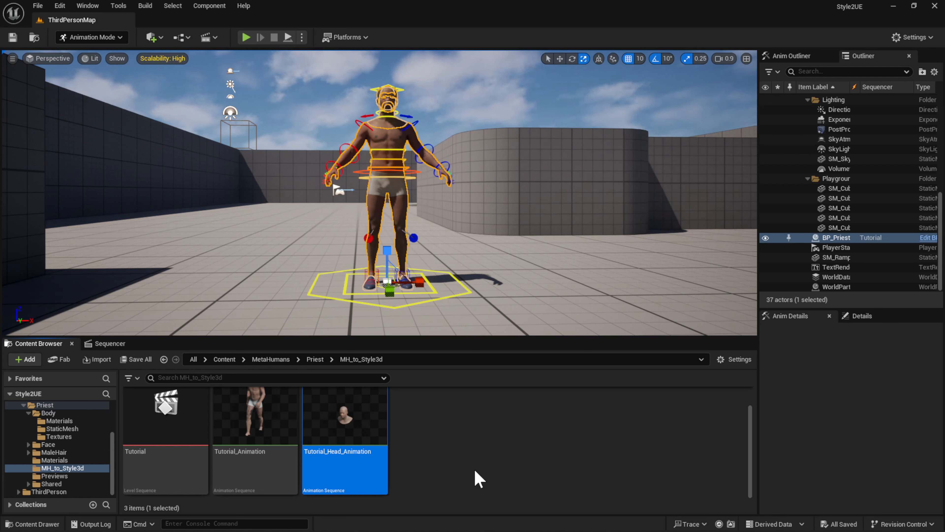
{"action": "left_click", "coordinate": [431, 481]}
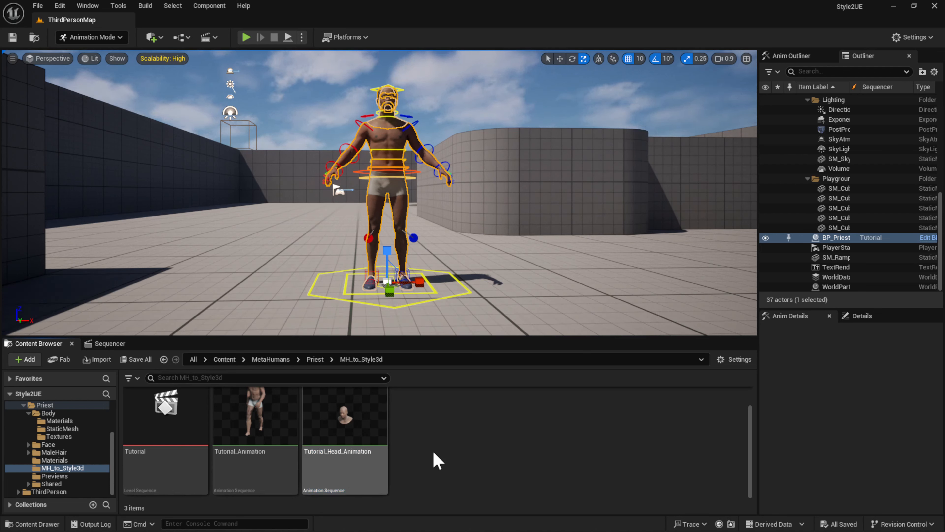
{"action": "left_click", "coordinate": [342, 442]}
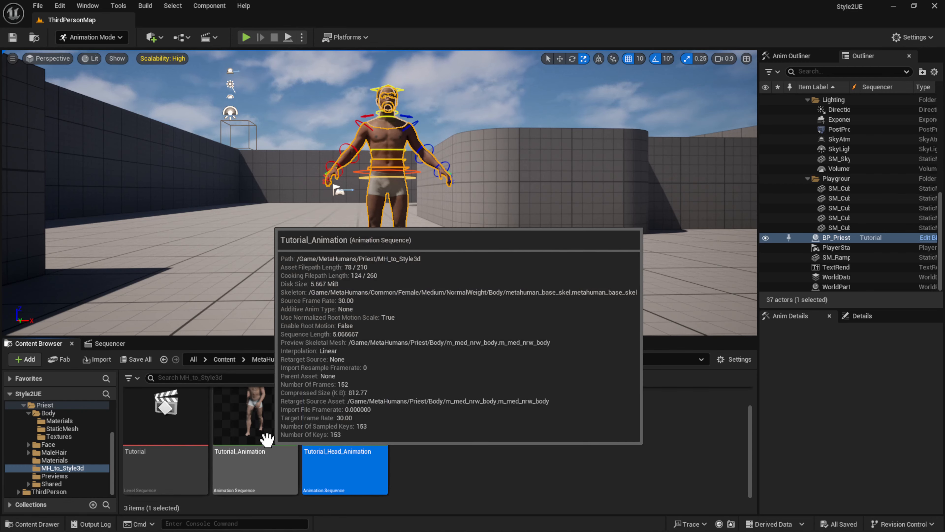
{"action": "left_click", "coordinate": [268, 439], "text": "ctrl"}
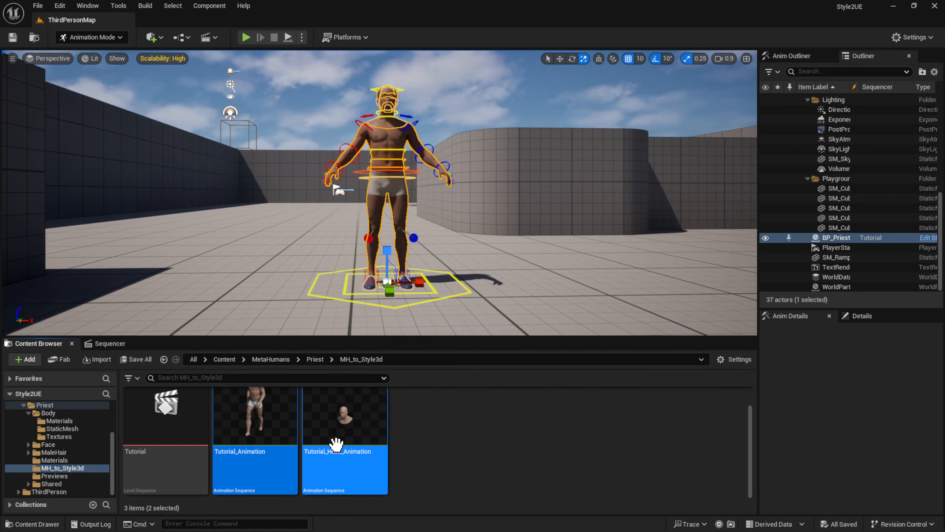
{"action": "left_click_drag", "start_coordinate": [336, 443], "coordinate": [528, 295]}
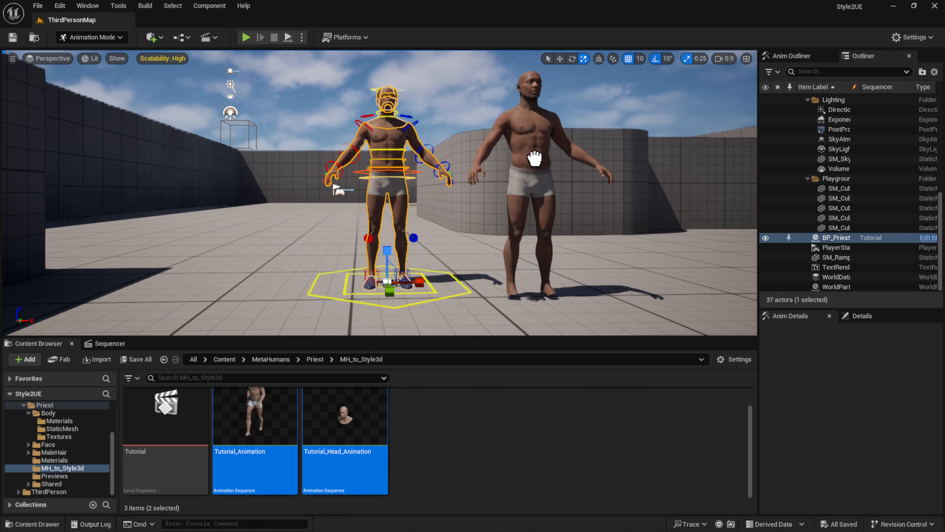
Select the placed Tutorial_Animation body actor and frame it in the viewport
{"action": "left_click", "coordinate": [528, 200]}
{"action": "scroll", "coordinate": [528, 201], "scroll_direction": "down", "scroll_amount": 3}
{"action": "scroll", "coordinate": [531, 202], "scroll_direction": "up", "scroll_amount": 2}
{"action": "scroll", "coordinate": [531, 203], "scroll_direction": "down", "scroll_amount": 2}
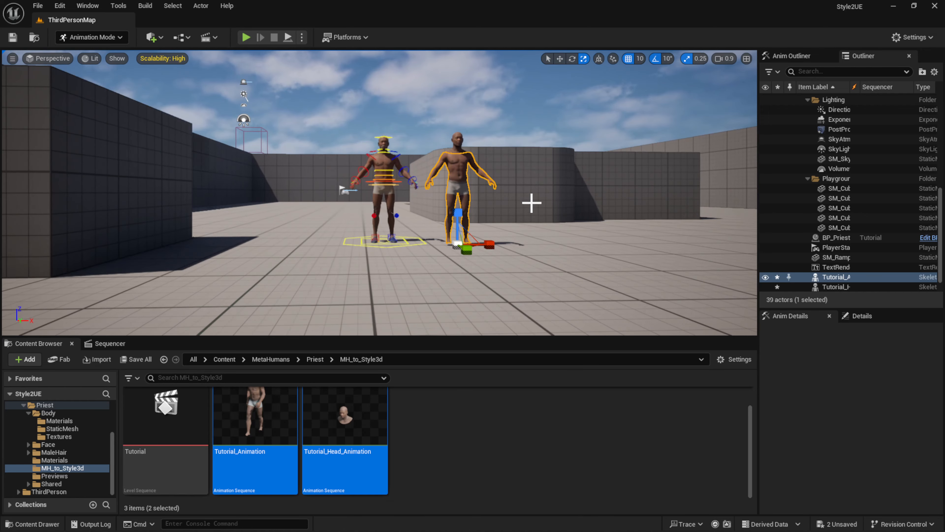
{"action": "left_click", "coordinate": [539, 216]}
{"action": "scroll", "coordinate": [538, 218], "scroll_direction": "up", "scroll_amount": 3}
{"action": "left_click", "coordinate": [541, 175]}
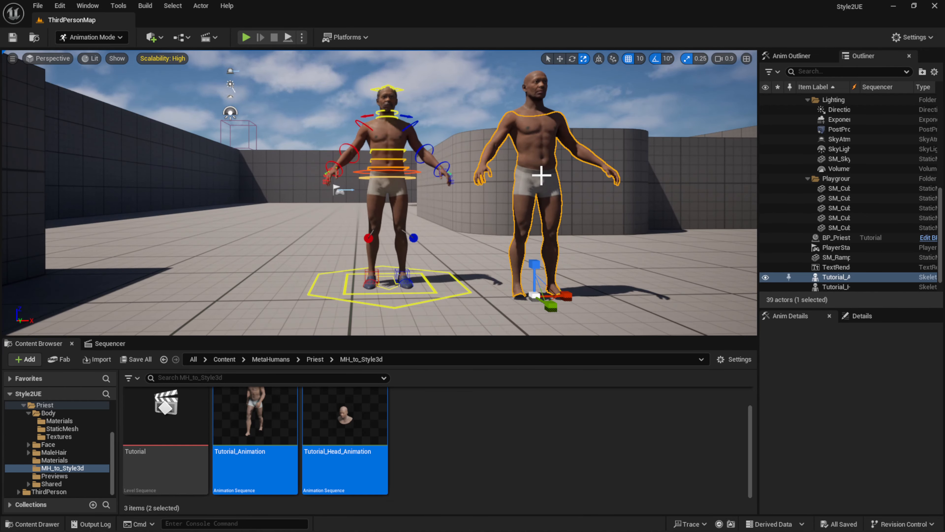
{"action": "key", "text": "f"}
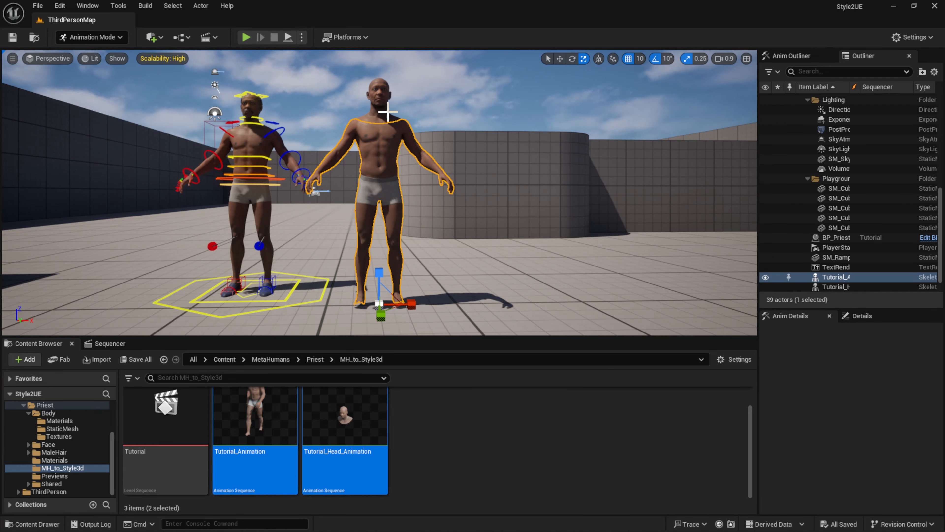
Add the head actor to the selection and convert both actors to one static mesh named Tutorial_StaticMesh in MetaHumans/Priest/MH_to_Style3d
{"action": "left_click", "coordinate": [387, 112], "text": "ctrl"}
{"action": "left_click", "coordinate": [387, 121], "text": "ctrl"}
{"action": "left_click", "coordinate": [380, 122]}
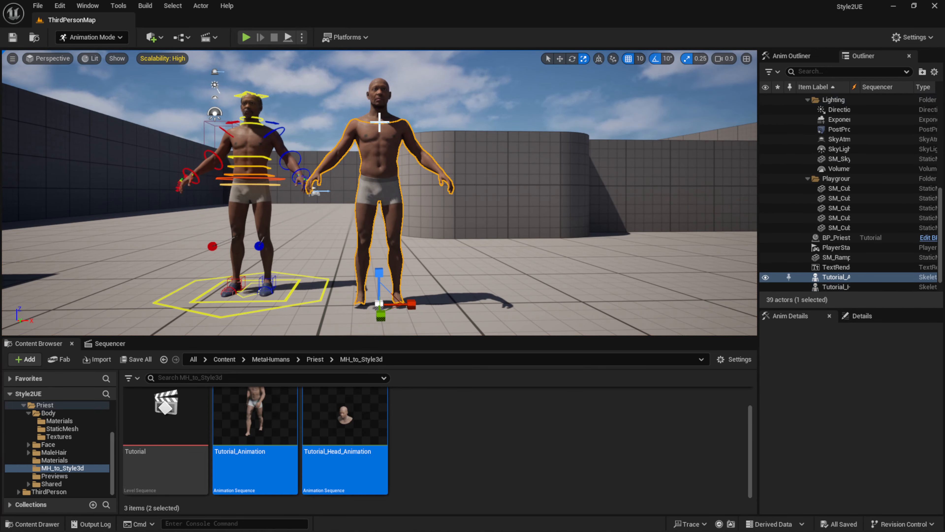
{"action": "left_click", "coordinate": [384, 118], "text": "ctrl"}
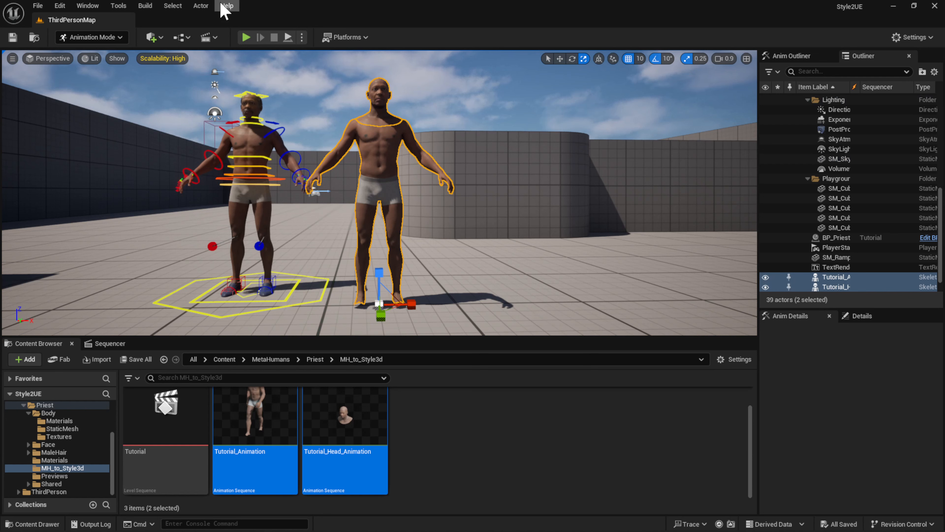
{"action": "left_click", "coordinate": [203, 5]}
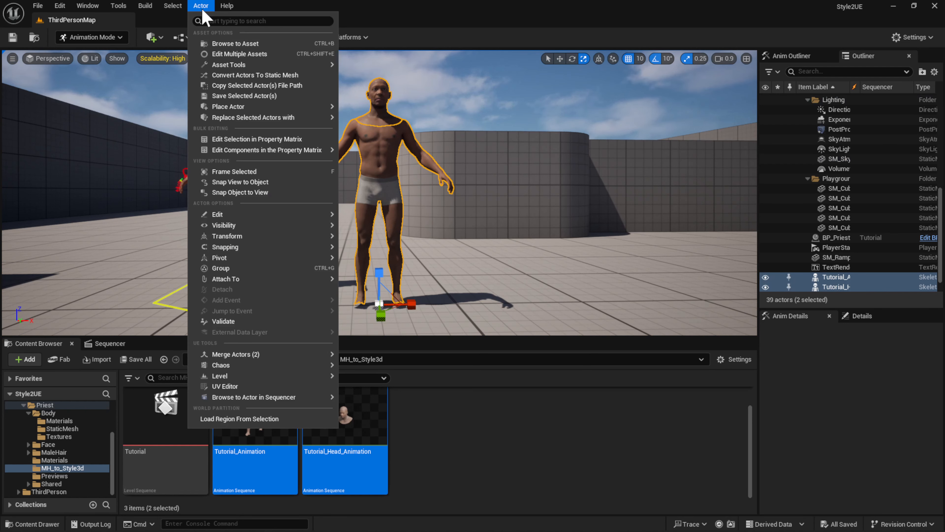
{"action": "mouse_move", "coordinate": [239, 67]}
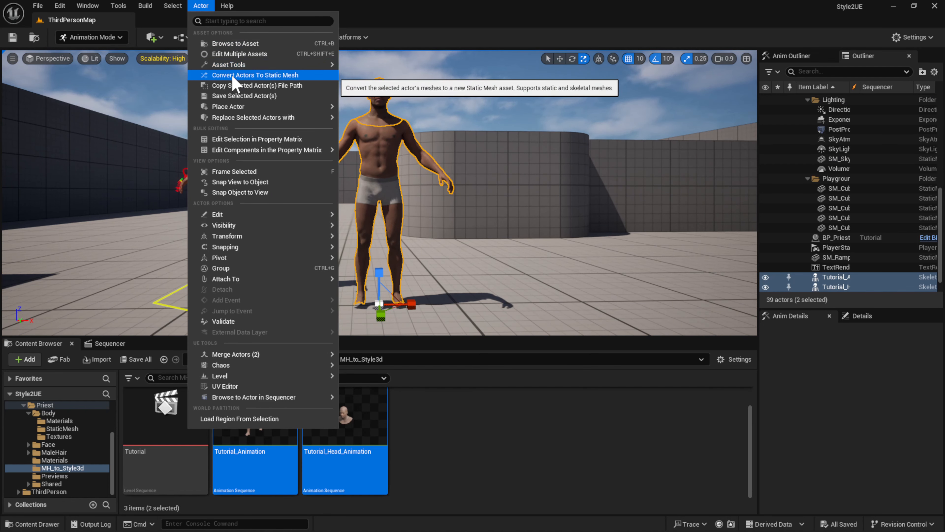
{"action": "left_click", "coordinate": [301, 83]}
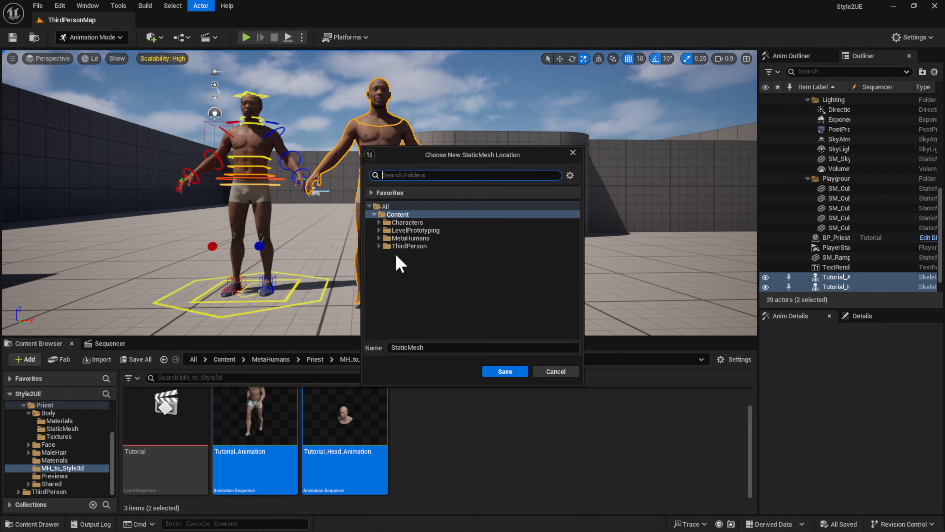
{"action": "left_click", "coordinate": [378, 238]}
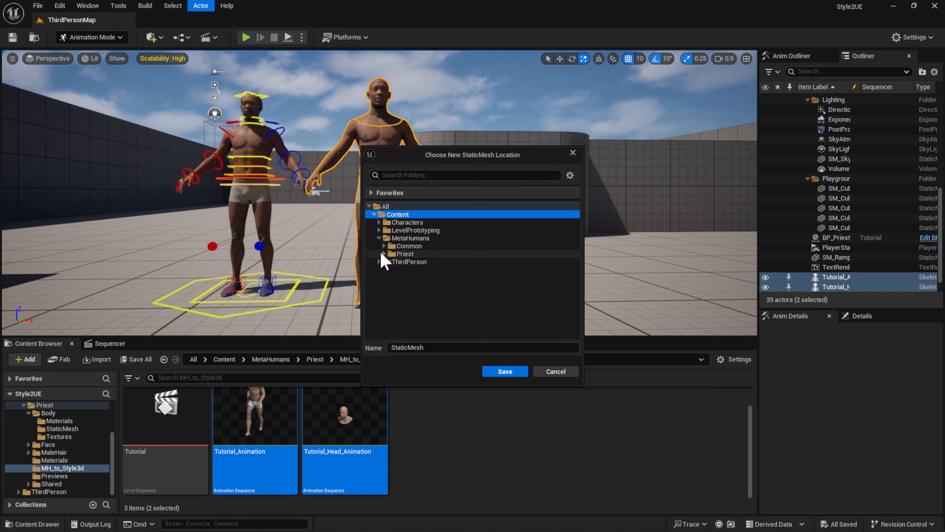
{"action": "left_click", "coordinate": [384, 254]}
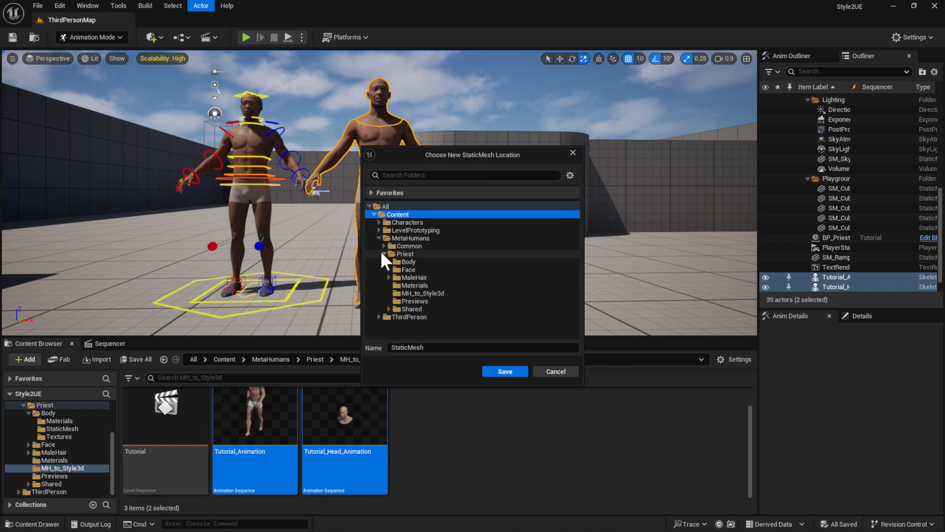
{"action": "left_click", "coordinate": [413, 293]}
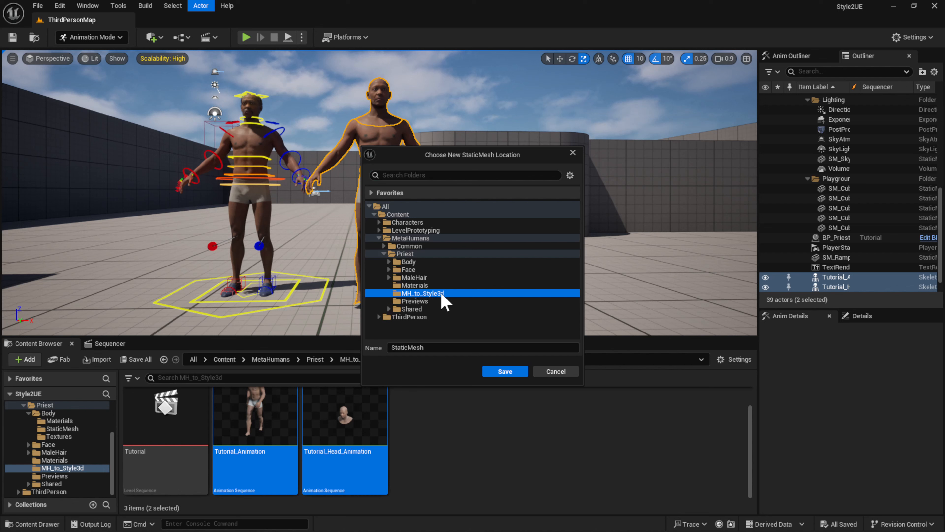
{"action": "left_click", "coordinate": [424, 347]}
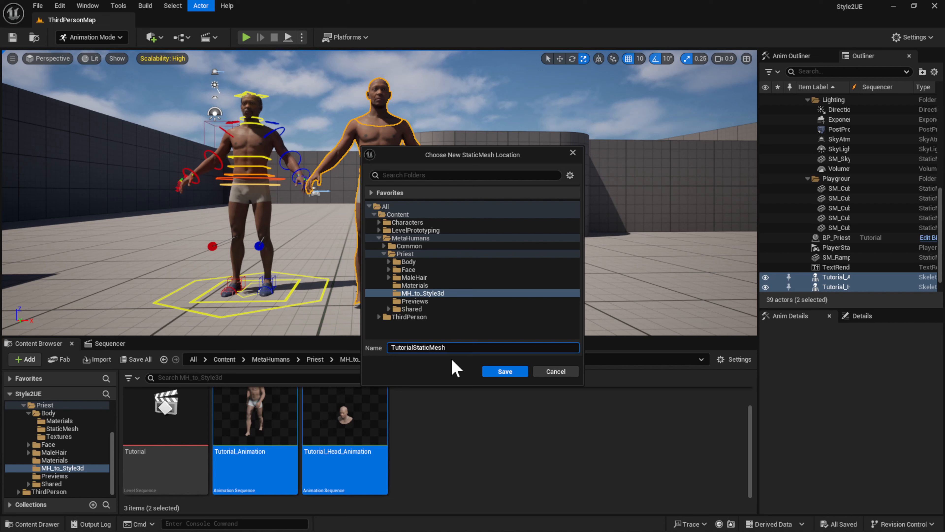
{"action": "type", "text": "_"}
{"action": "left_click", "coordinate": [500, 374]}
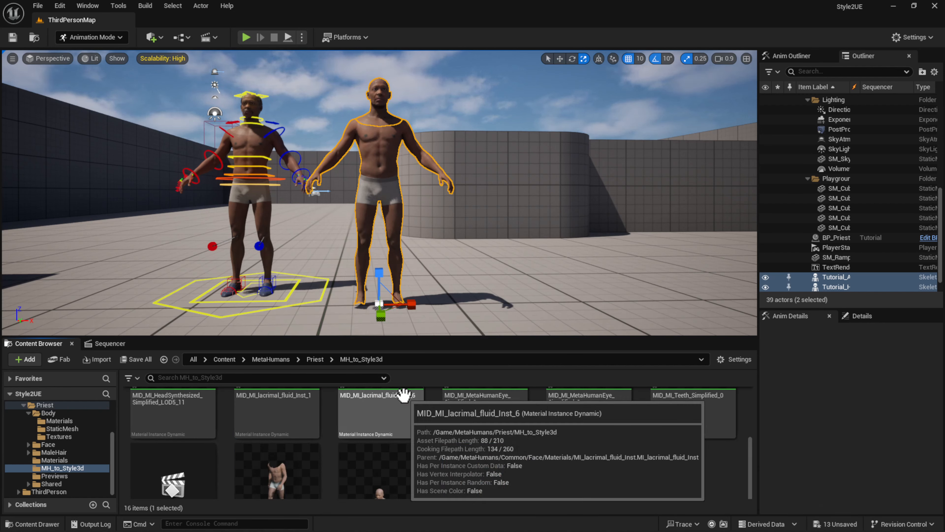
Save all unsaved assets and review the material instances generated in the MH_to_Style3d folder
{"action": "key", "text": "ctrl+shift+s"}
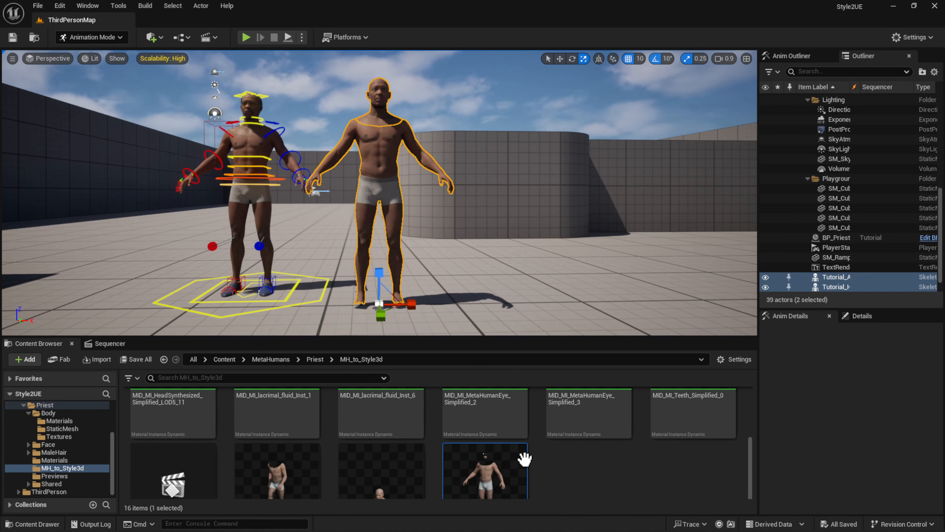
{"action": "scroll", "coordinate": [559, 474], "scroll_direction": "down", "scroll_amount": 2}
{"action": "scroll", "coordinate": [558, 474], "scroll_direction": "up", "scroll_amount": 4}
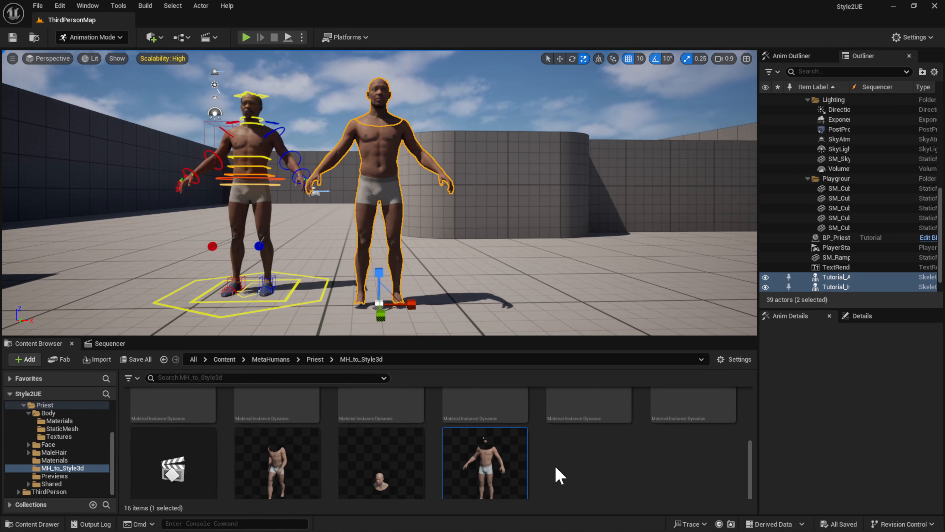
{"action": "scroll", "coordinate": [554, 463], "scroll_direction": "up", "scroll_amount": 2}
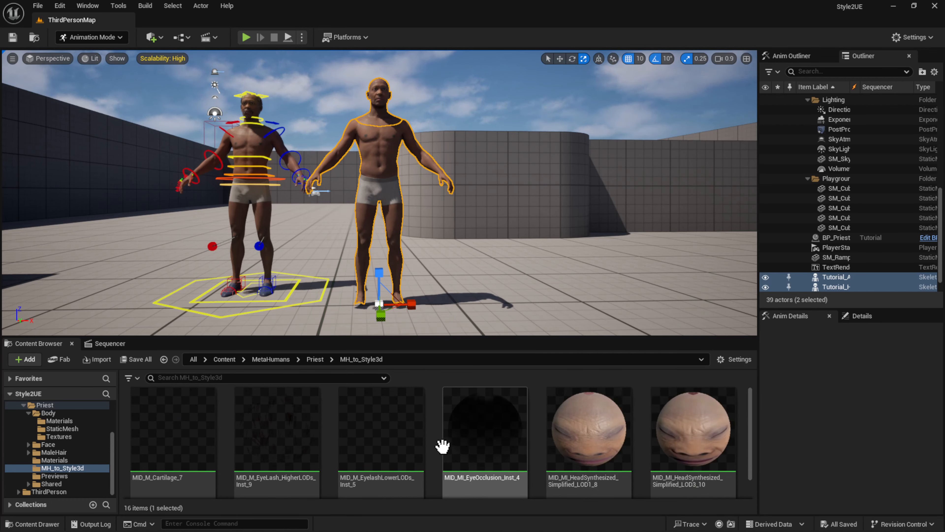
{"action": "scroll", "coordinate": [526, 458], "scroll_direction": "down", "scroll_amount": 3}
{"action": "scroll", "coordinate": [527, 458], "scroll_direction": "up", "scroll_amount": 3}
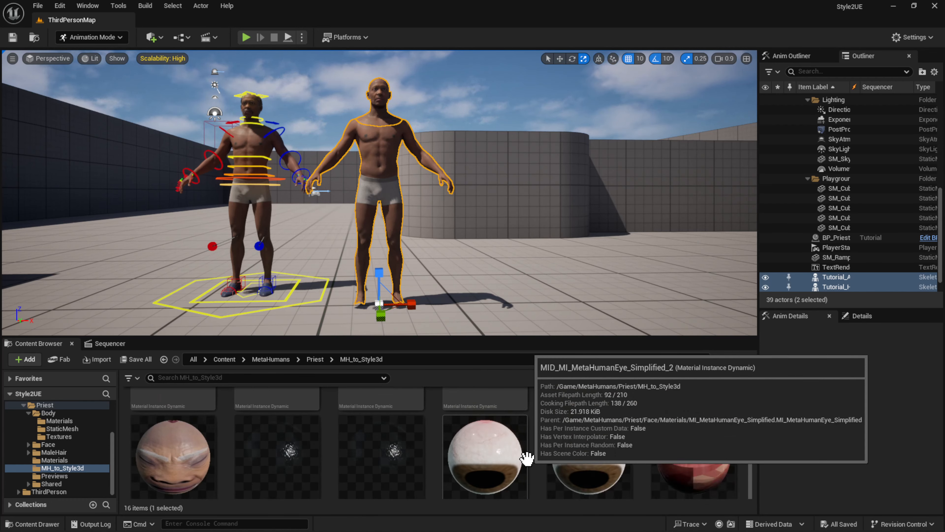
{"action": "scroll", "coordinate": [527, 458], "scroll_direction": "up", "scroll_amount": 1}
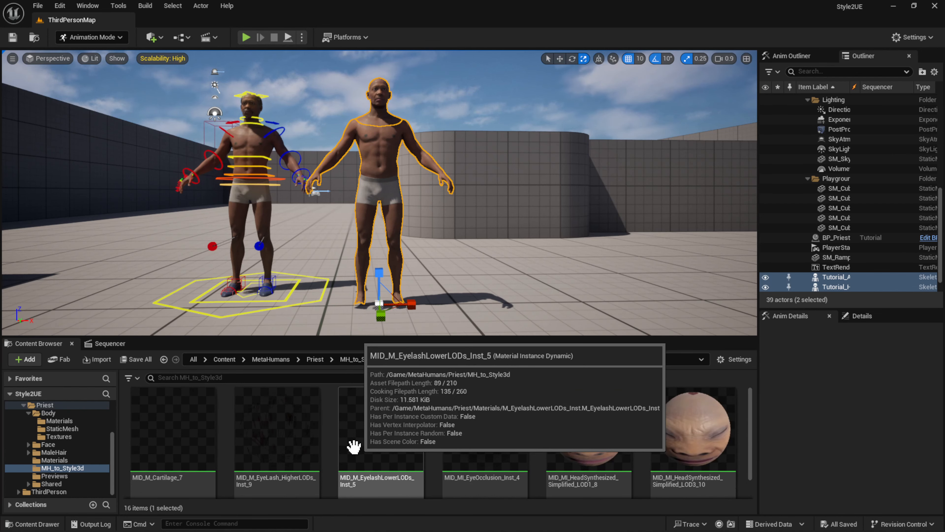
Force delete all the generated material instances from MID_M_Cartilage_7 through MID_MI_Teeth_Simplified_0 in MH_to_Style3d
{"action": "left_click", "coordinate": [164, 424]}
{"action": "scroll", "coordinate": [373, 465], "scroll_direction": "down", "scroll_amount": 2}
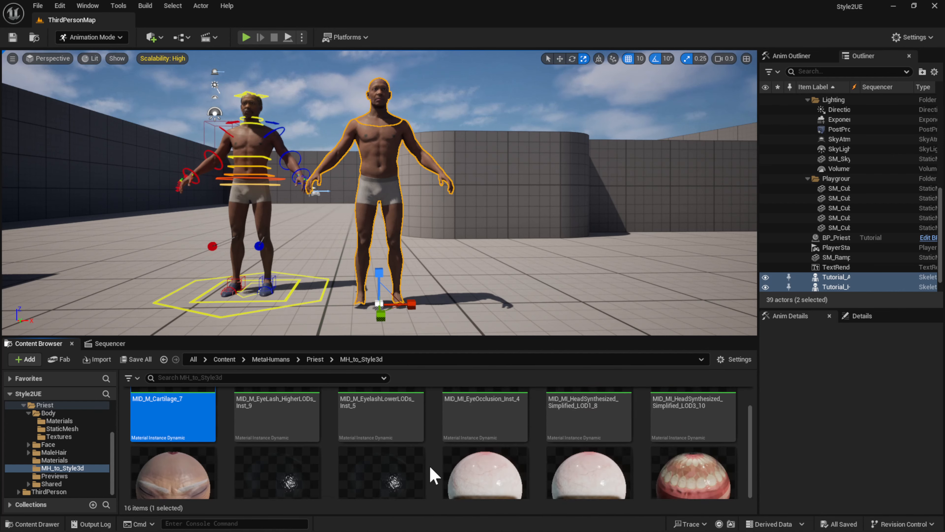
{"action": "scroll", "coordinate": [566, 482], "scroll_direction": "down", "scroll_amount": 3}
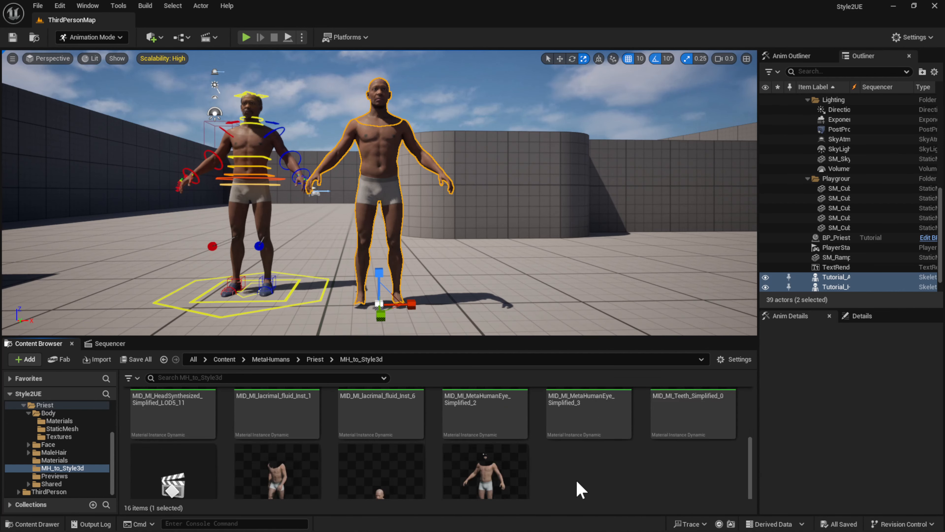
{"action": "scroll", "coordinate": [580, 477], "scroll_direction": "up", "scroll_amount": 2}
{"action": "scroll", "coordinate": [645, 473], "scroll_direction": "down", "scroll_amount": 3}
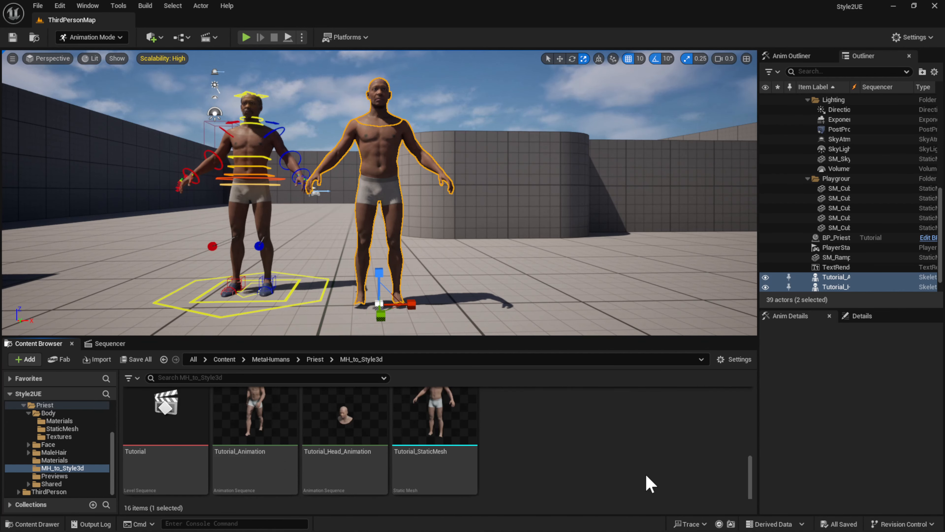
{"action": "scroll", "coordinate": [646, 483], "scroll_direction": "up", "scroll_amount": 2}
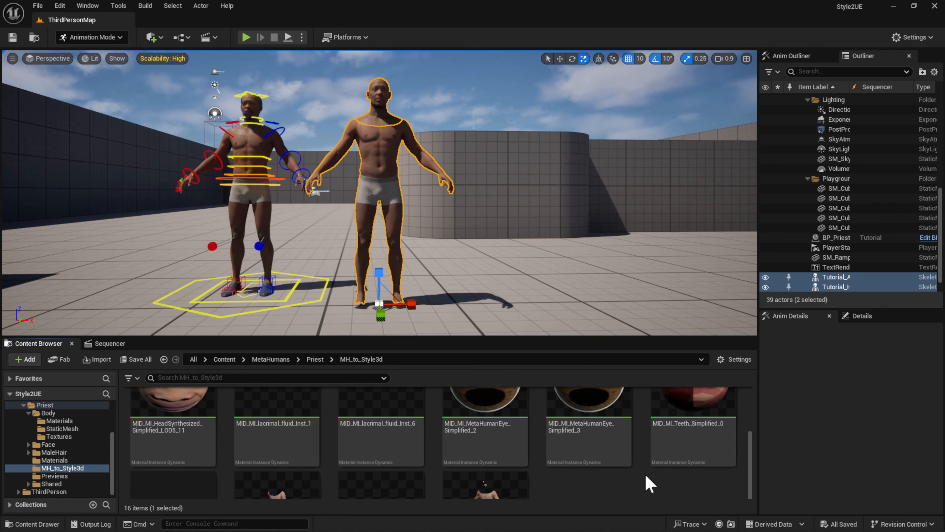
{"action": "left_click", "coordinate": [671, 439], "text": "shift"}
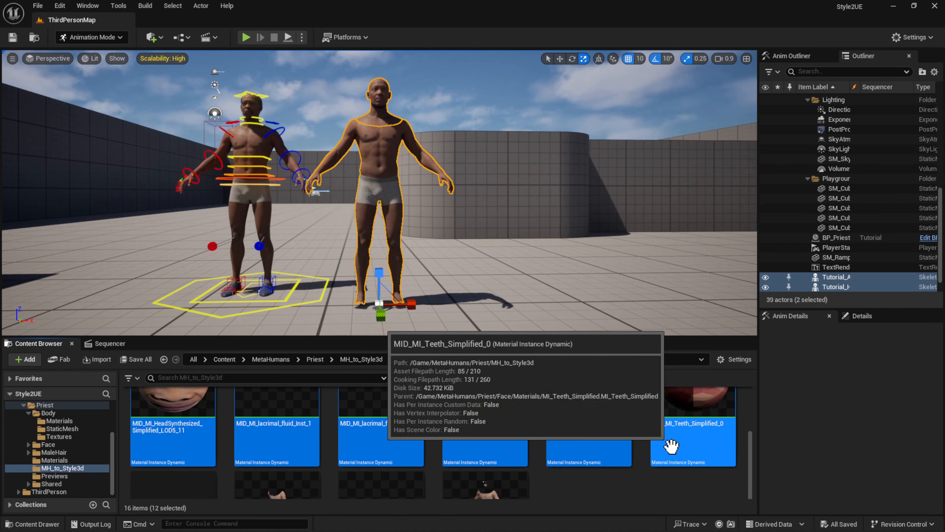
{"action": "scroll", "coordinate": [612, 438], "scroll_direction": "up", "scroll_amount": 2}
{"action": "scroll", "coordinate": [613, 449], "scroll_direction": "down", "scroll_amount": 3}
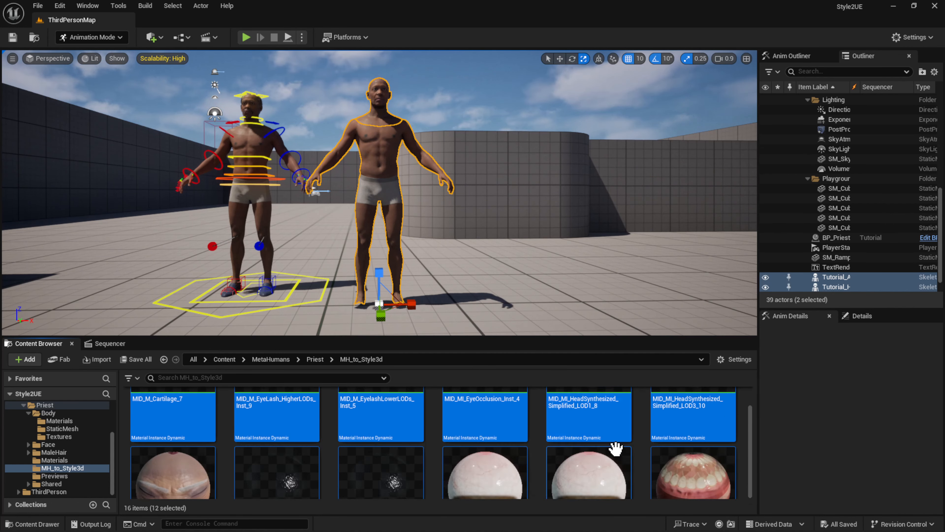
{"action": "key", "text": "Delete"}
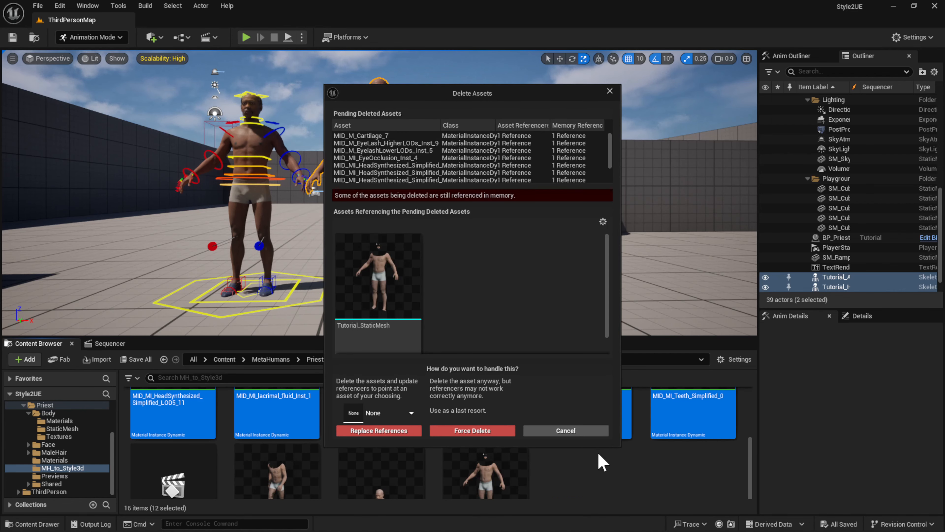
{"action": "left_click", "coordinate": [490, 432]}
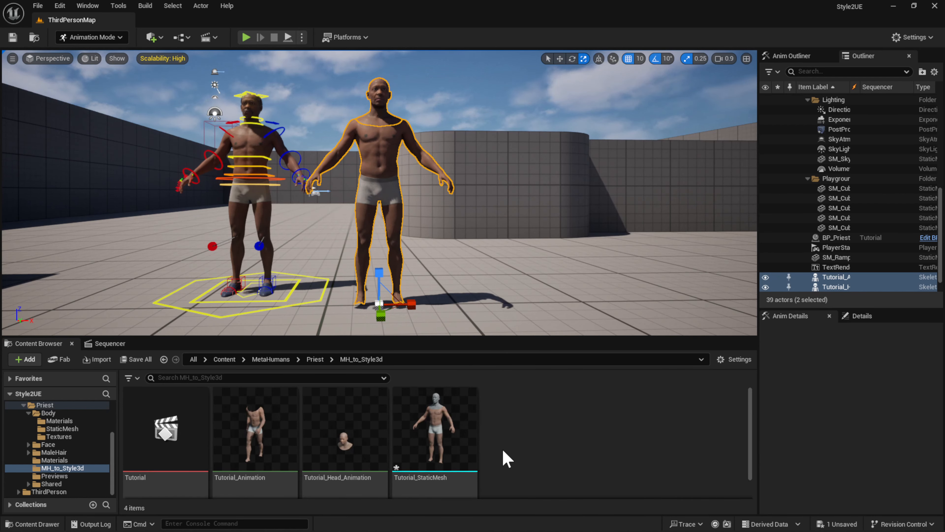
Save all changes and select the Tutorial_StaticMesh asset in the MH_to_Style3d folder
{"action": "scroll", "coordinate": [508, 456], "scroll_direction": "down", "scroll_amount": 1}
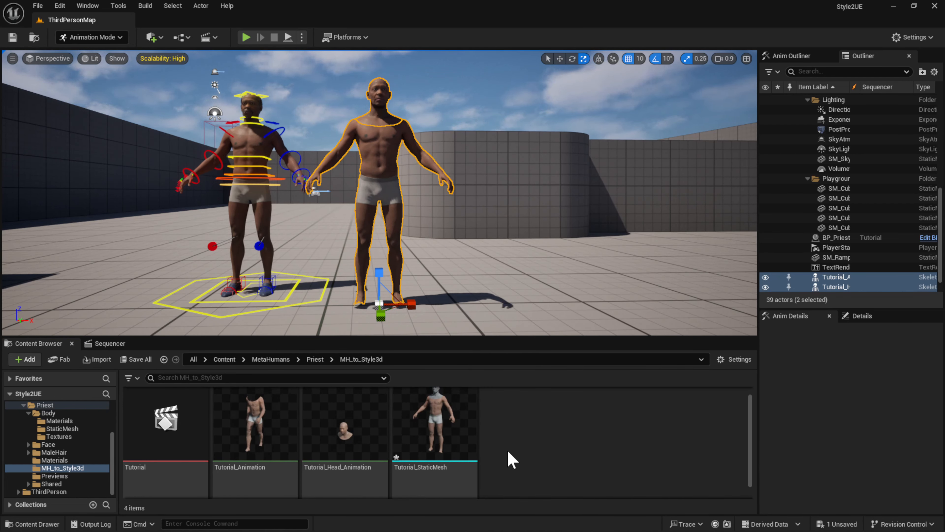
{"action": "key", "text": "ctrl+shift+s"}
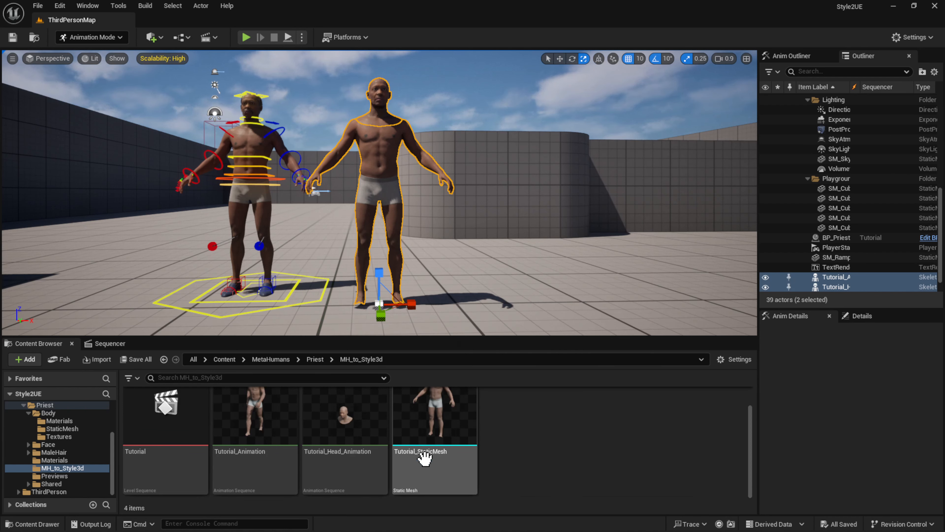
{"action": "scroll", "coordinate": [422, 454], "scroll_direction": "down", "scroll_amount": 1}
{"action": "left_click", "coordinate": [429, 425]}
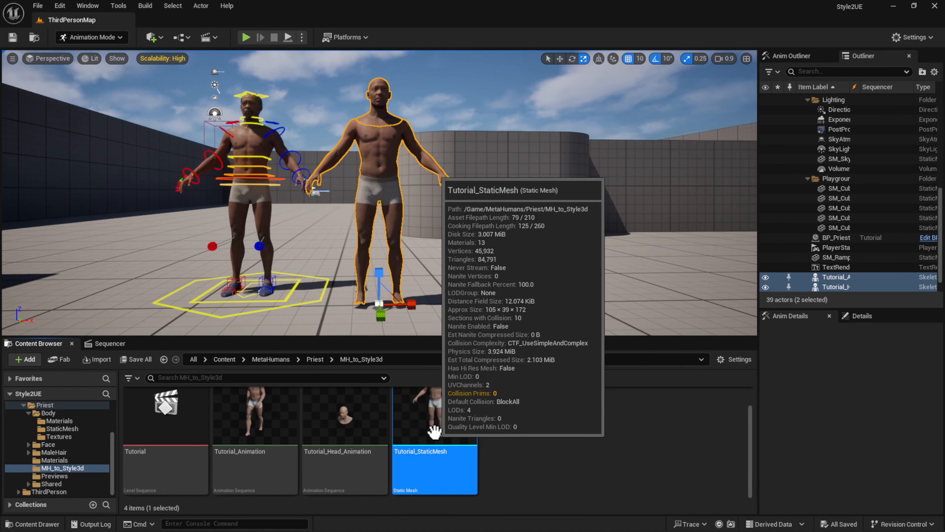
Start exporting Tutorial_StaticMesh as an FBX file and create a destination folder named MH_2_StyleAsset inside the project's Content folder
{"action": "scroll", "coordinate": [429, 426], "scroll_direction": "up", "scroll_amount": 2}
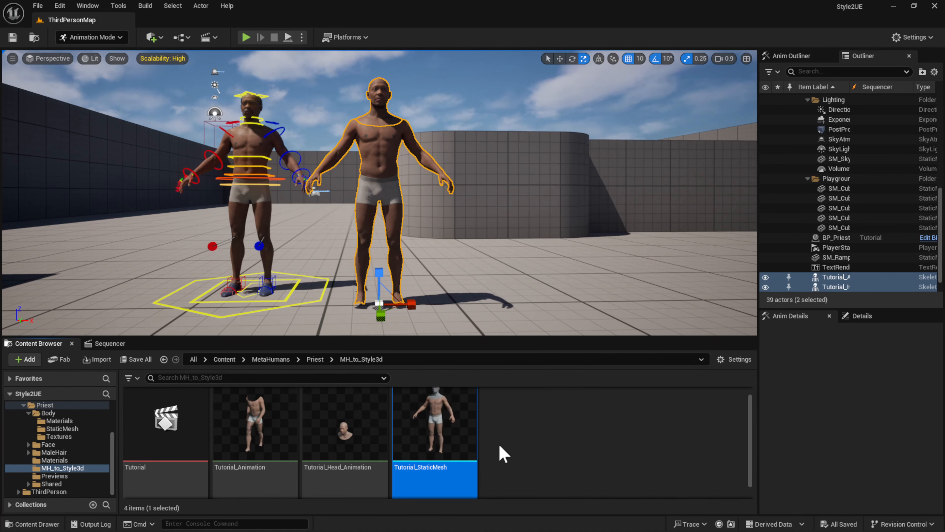
{"action": "right_click", "coordinate": [443, 434]}
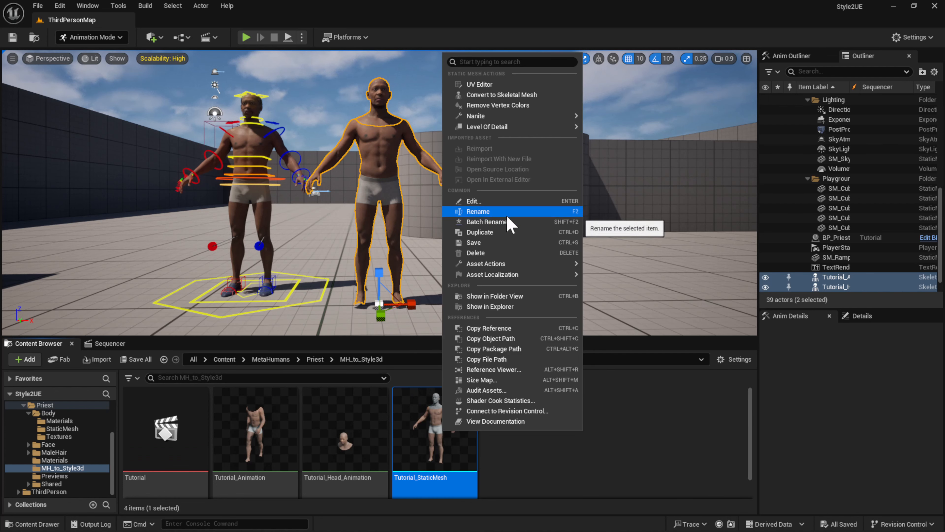
{"action": "mouse_move", "coordinate": [492, 265]}
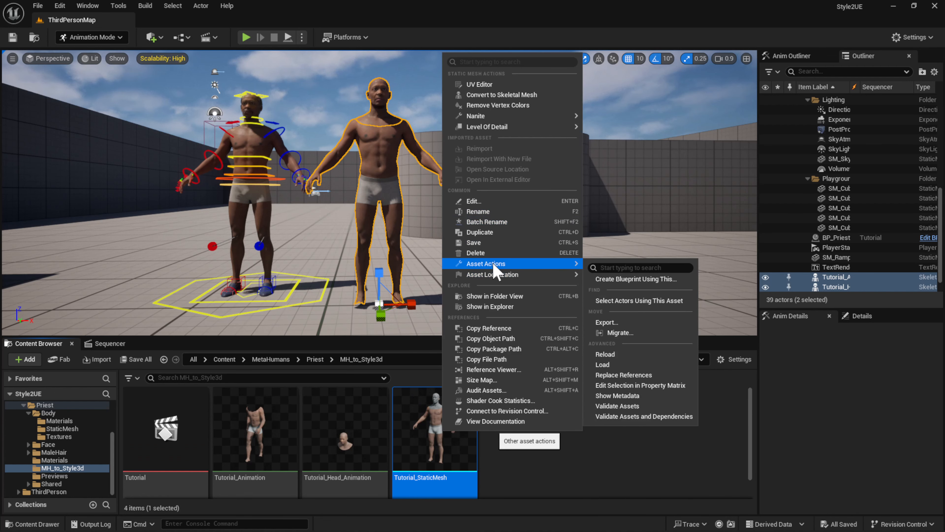
{"action": "left_click", "coordinate": [605, 322]}
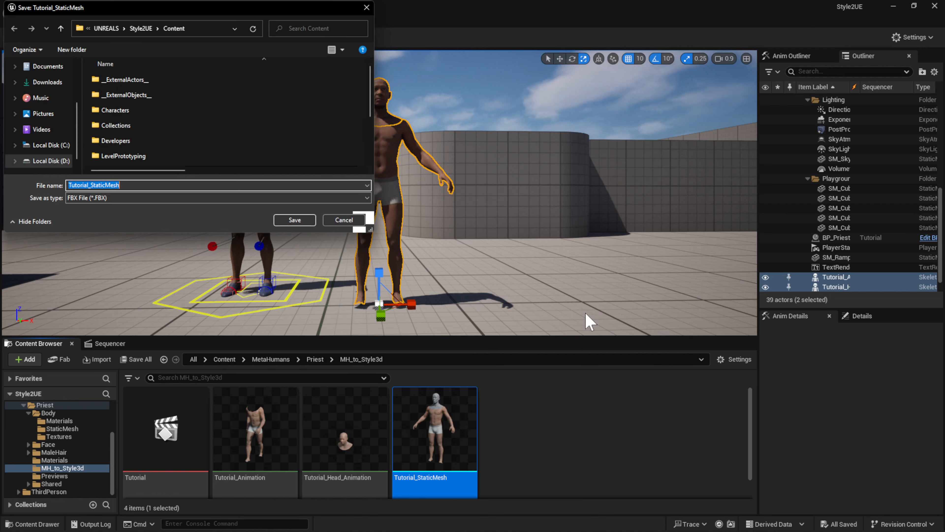
{"action": "scroll", "coordinate": [145, 149], "scroll_direction": "down", "scroll_amount": 2}
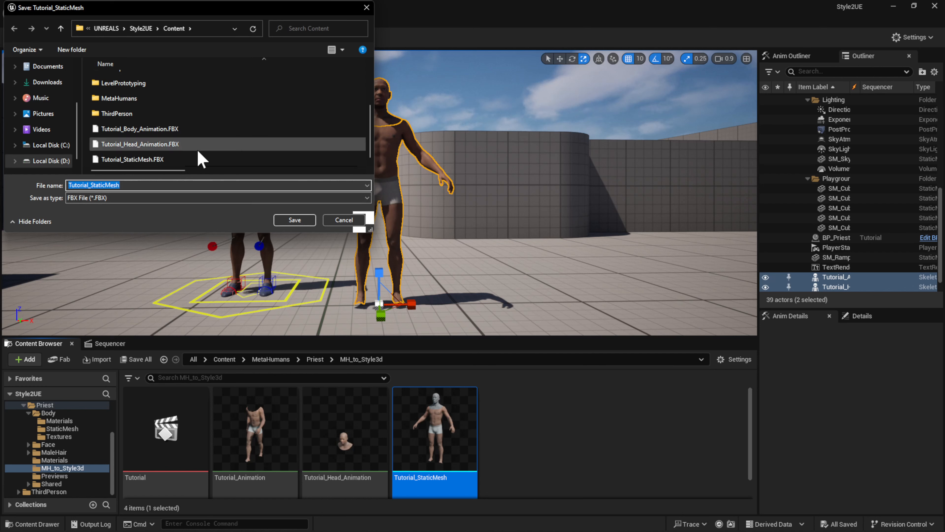
{"action": "right_click", "coordinate": [234, 155]}
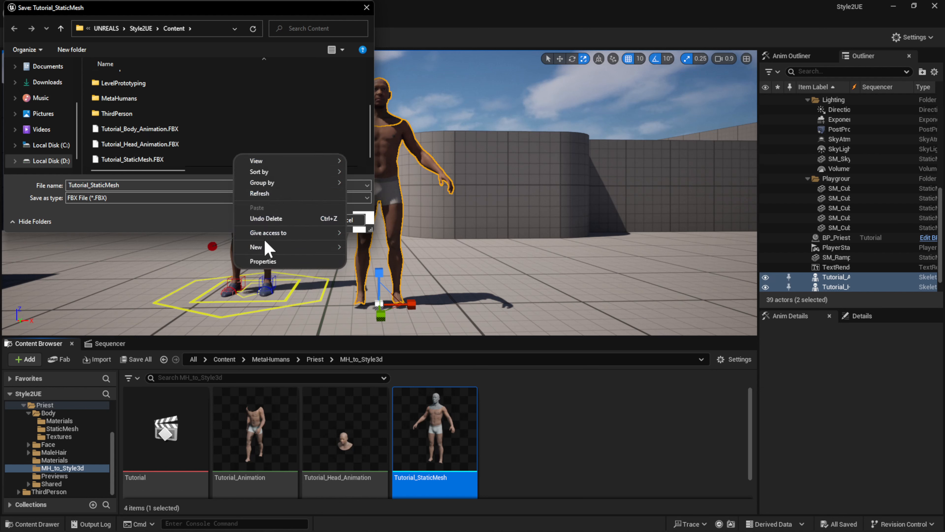
{"action": "mouse_move", "coordinate": [266, 249]}
{"action": "left_click", "coordinate": [416, 248]}
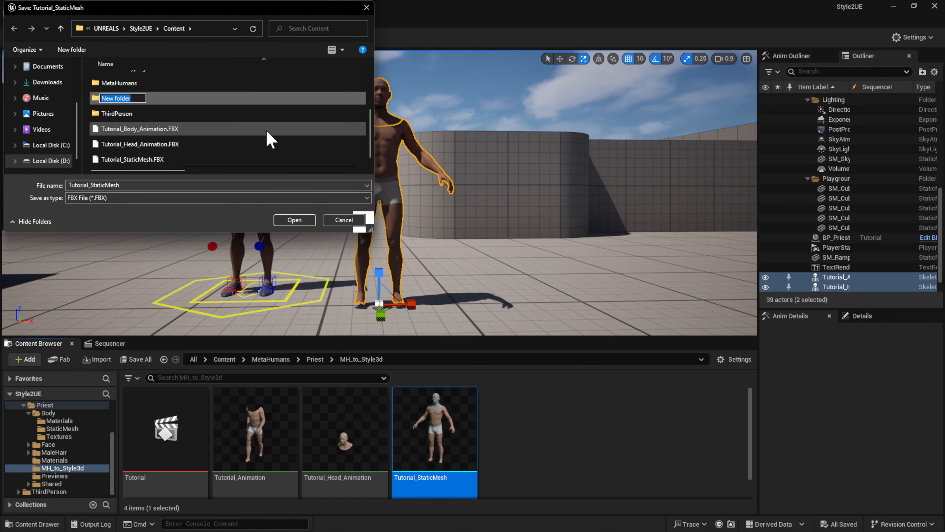
{"action": "type", "text": "MH_2_StyleAsset"}
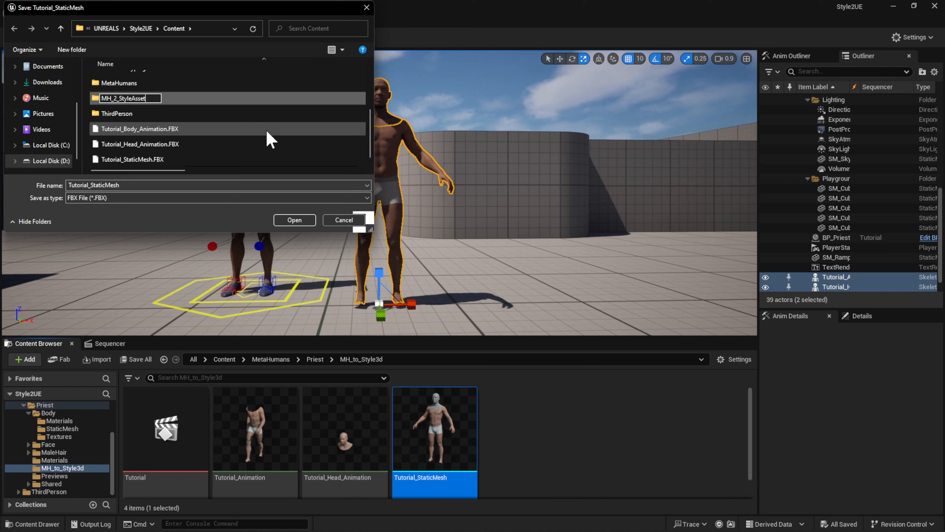
{"action": "left_click", "coordinate": [209, 99]}
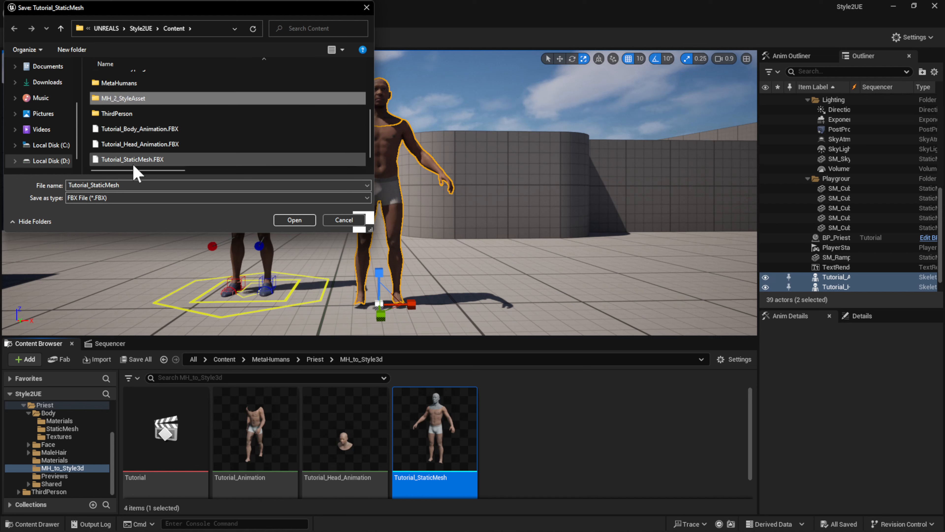
{"action": "double_click", "coordinate": [254, 99]}
Save the static mesh as Tutorial_StaticMesh.FBX in MH_2_StyleAsset and export it with FBX 2013 compatibility and the existing options
{"action": "left_click", "coordinate": [295, 220]}
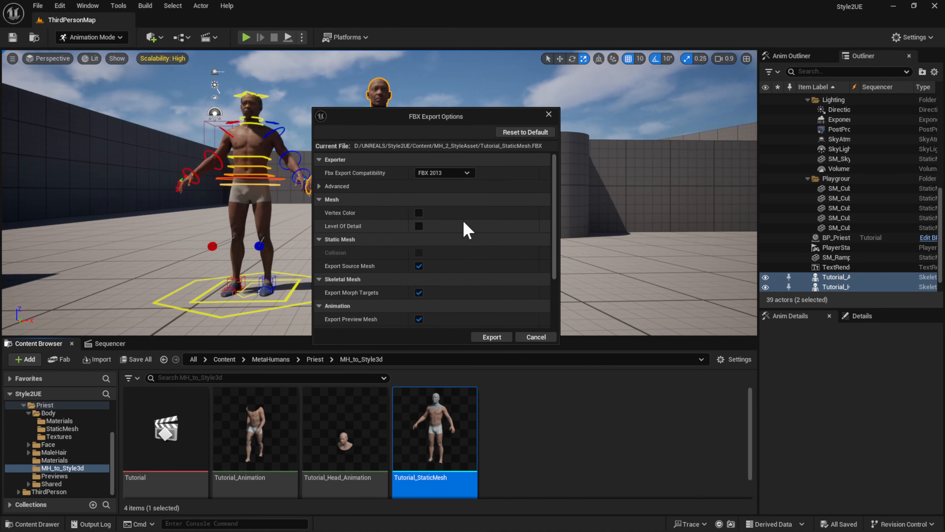
{"action": "scroll", "coordinate": [488, 235], "scroll_direction": "down", "scroll_amount": 2}
{"action": "scroll", "coordinate": [490, 235], "scroll_direction": "up", "scroll_amount": 1}
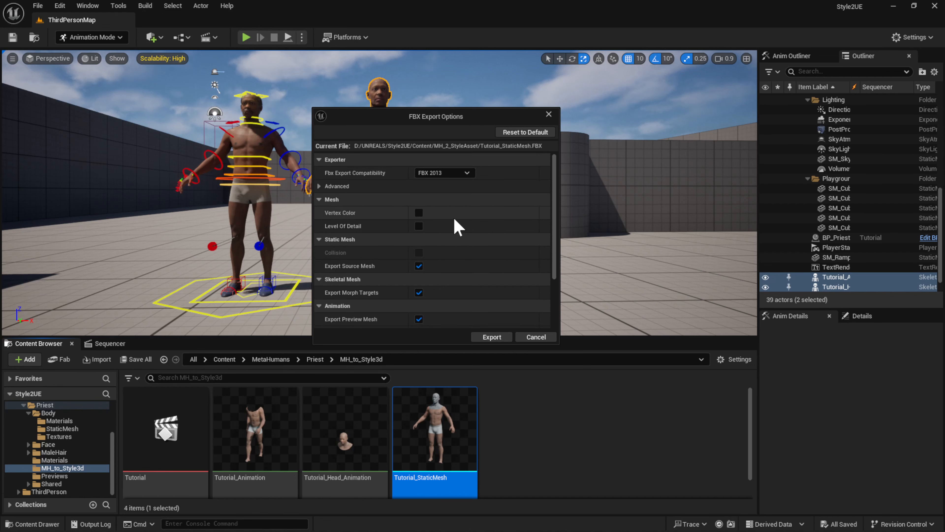
{"action": "scroll", "coordinate": [440, 244], "scroll_direction": "down", "scroll_amount": 2}
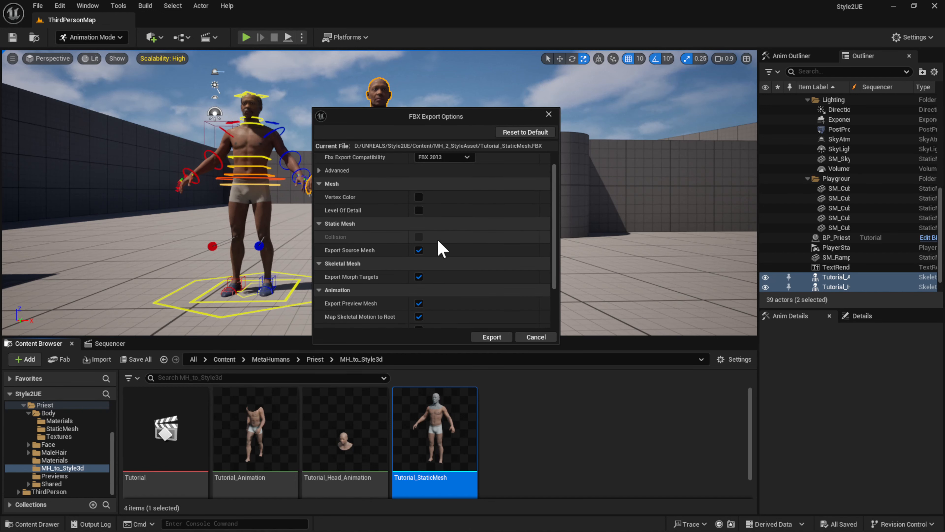
{"action": "scroll", "coordinate": [395, 279], "scroll_direction": "down", "scroll_amount": 3}
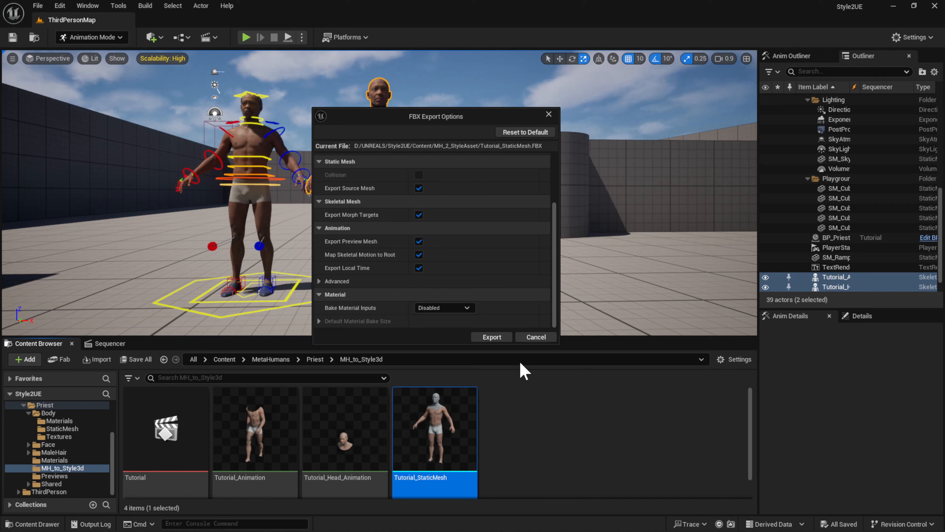
{"action": "left_click", "coordinate": [495, 337]}
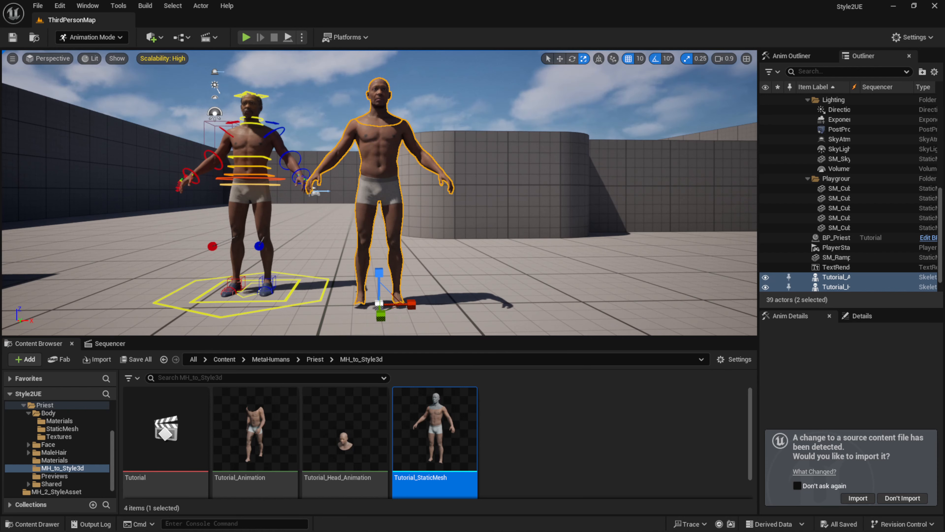
Delete the two selected Tutorial body and head skeletal actors from the level and save the changes
{"action": "left_click", "coordinate": [374, 150], "text": "ctrl"}
{"action": "left_click", "coordinate": [375, 153], "text": "ctrl"}
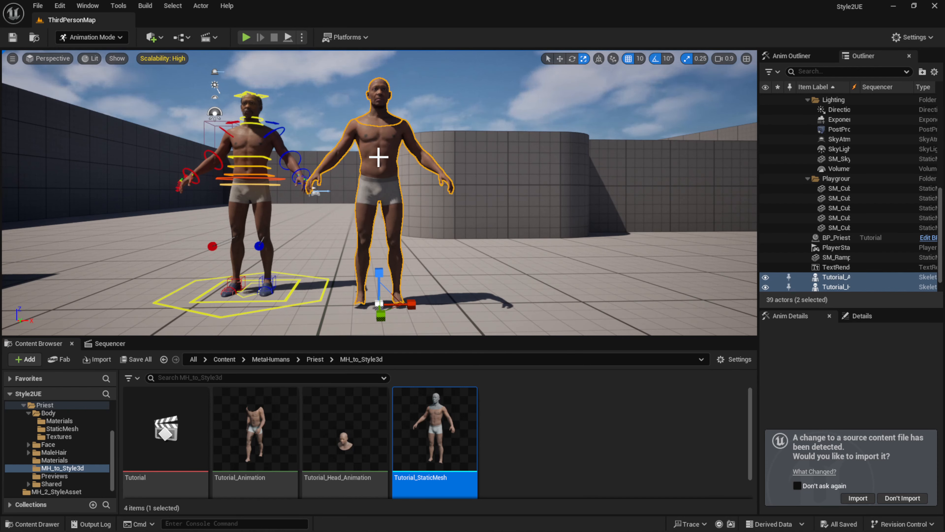
{"action": "key", "text": "Delete"}
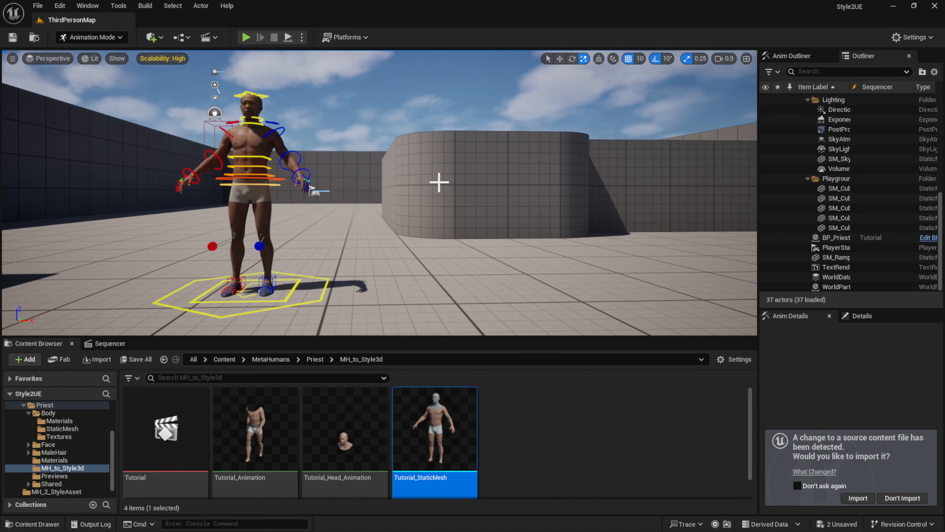
{"action": "key", "text": "ctrl+s"}
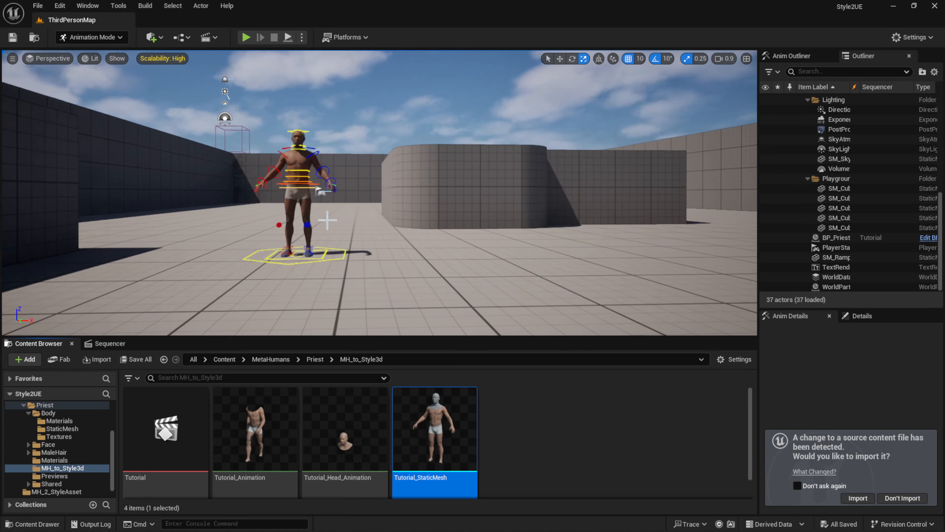
Select Tutorial_Head_Animation and Tutorial_Animation in the MH_to_Style3d folder and start exporting both animation sequences
{"action": "scroll", "coordinate": [580, 466], "scroll_direction": "down", "scroll_amount": 1}
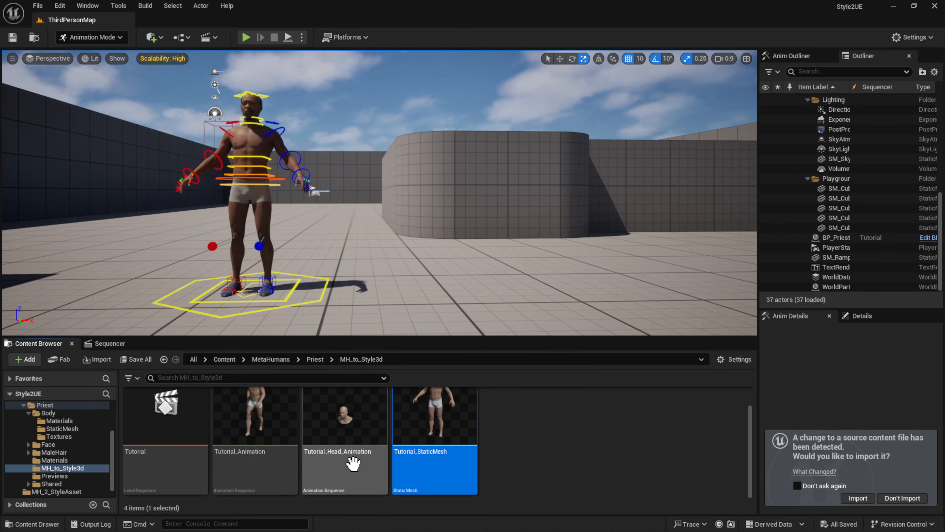
{"action": "mouse_move", "coordinate": [346, 467]}
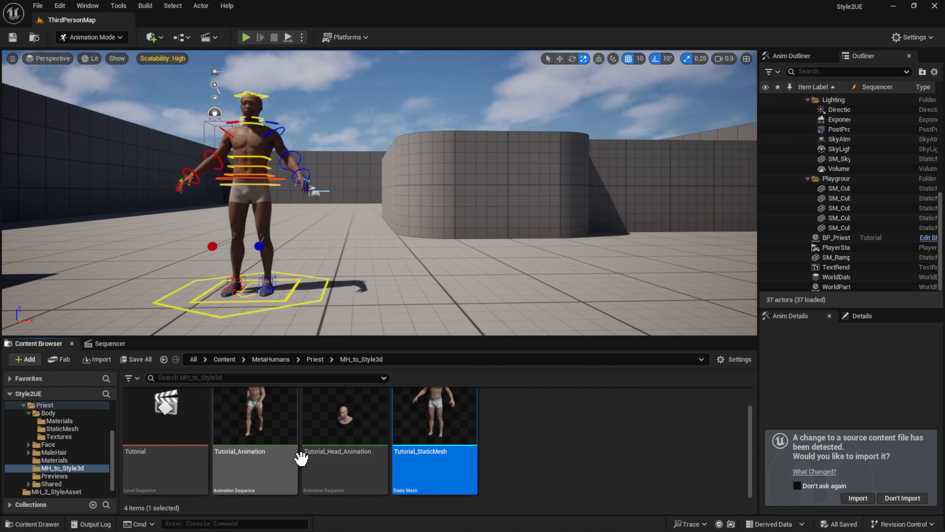
{"action": "left_click", "coordinate": [334, 443]}
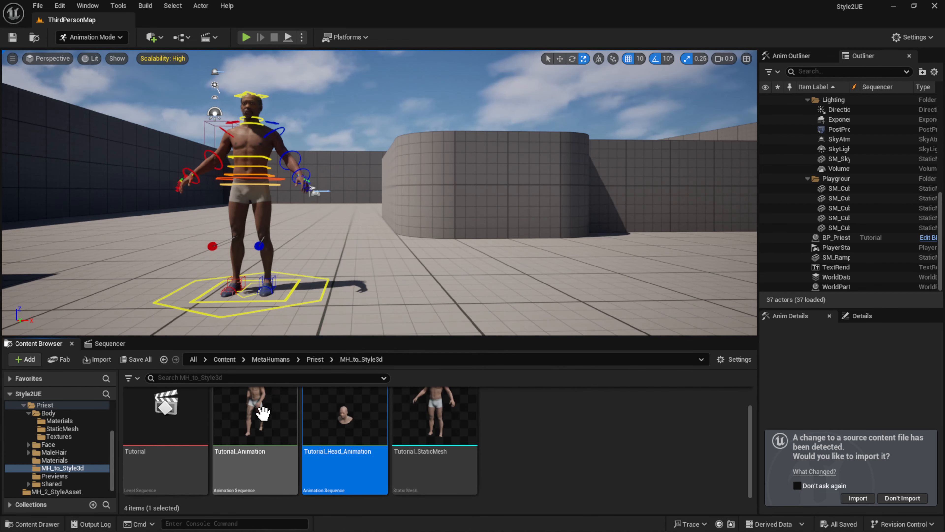
{"action": "mouse_move", "coordinate": [252, 421]}
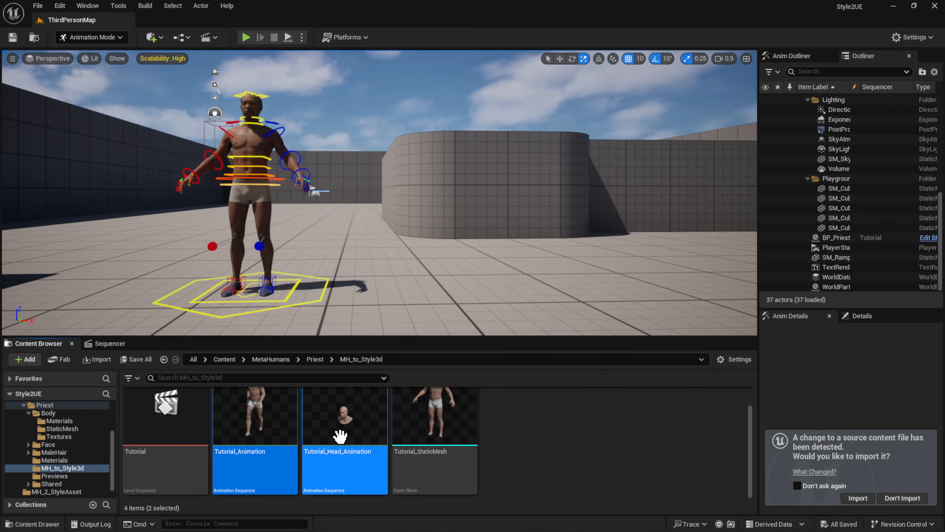
{"action": "left_click", "coordinate": [249, 430], "text": "ctrl"}
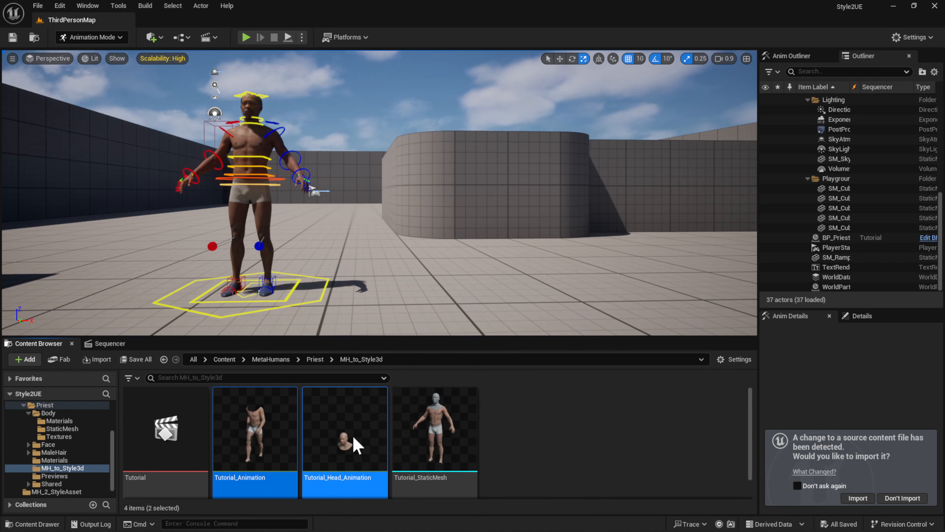
{"action": "right_click", "coordinate": [336, 437]}
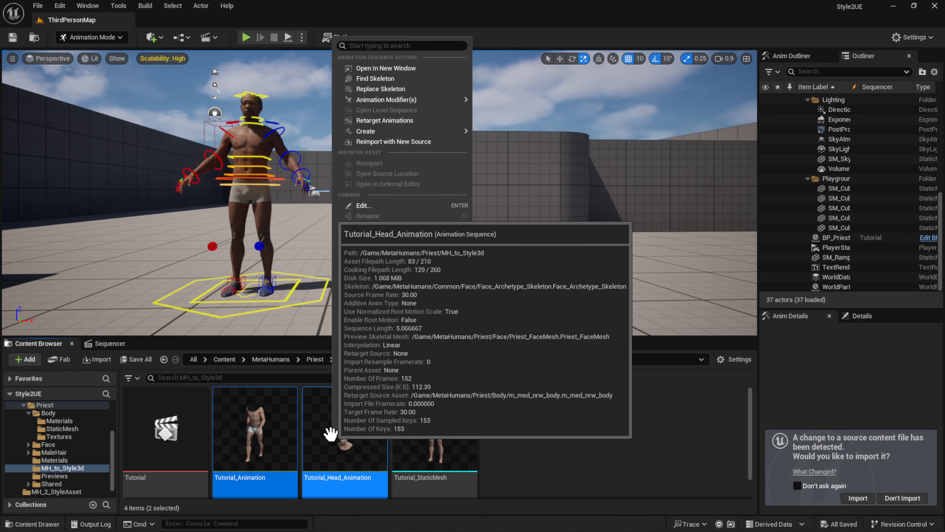
{"action": "mouse_move", "coordinate": [383, 271]}
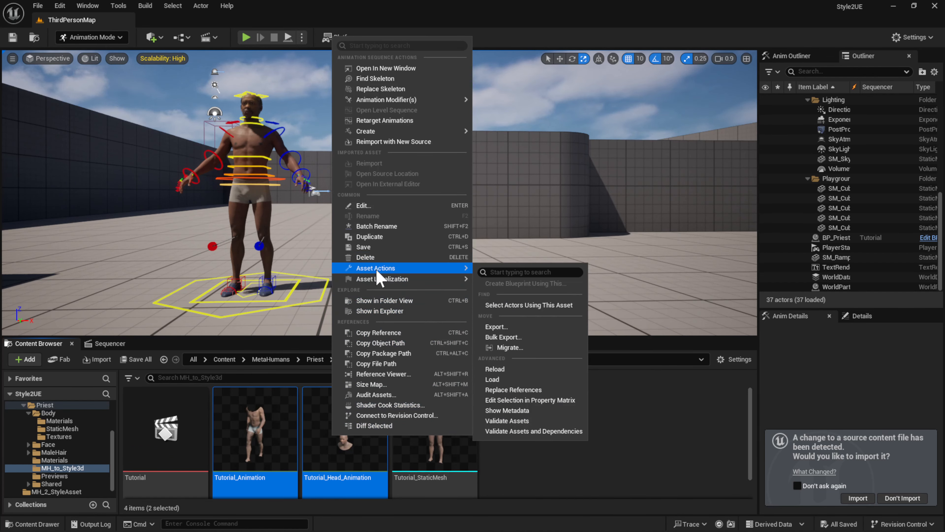
{"action": "left_click", "coordinate": [498, 328]}
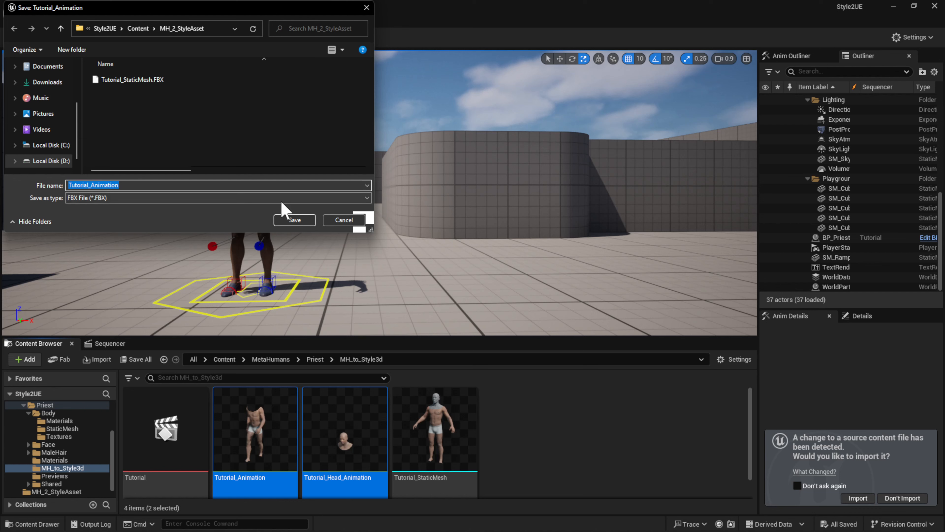
Name the body animation file Tutorial_body_Animation in MH_2_StyleAsset and export it as FBX with the existing FBX 2013 options
{"action": "left_click", "coordinate": [120, 185]}
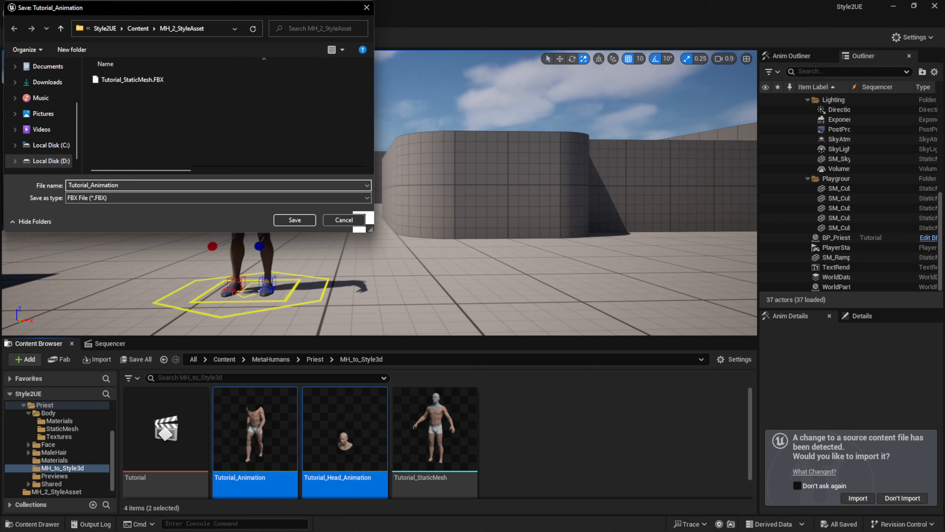
{"action": "key", "text": "Return"}
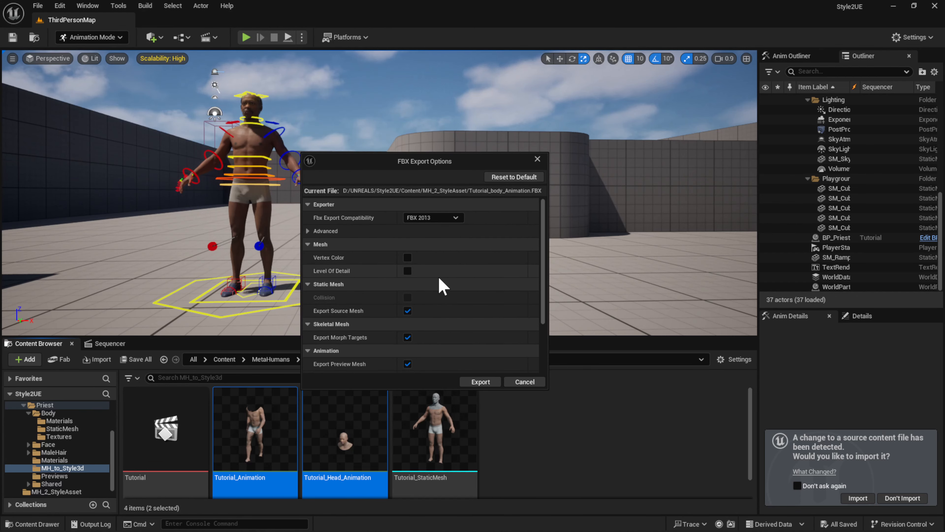
{"action": "scroll", "coordinate": [442, 285], "scroll_direction": "down", "scroll_amount": 2}
{"action": "scroll", "coordinate": [442, 285], "scroll_direction": "up", "scroll_amount": 2}
{"action": "scroll", "coordinate": [418, 281], "scroll_direction": "down", "scroll_amount": 3}
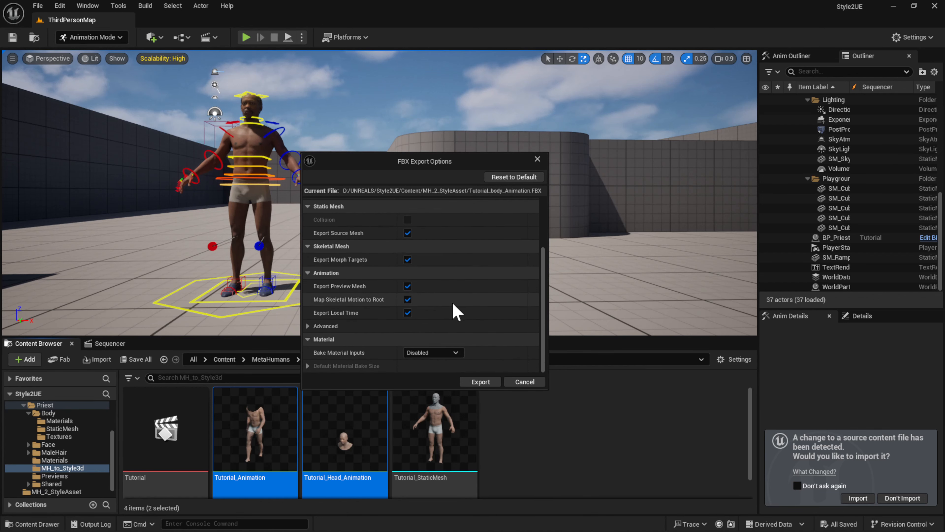
{"action": "left_click", "coordinate": [480, 383]}
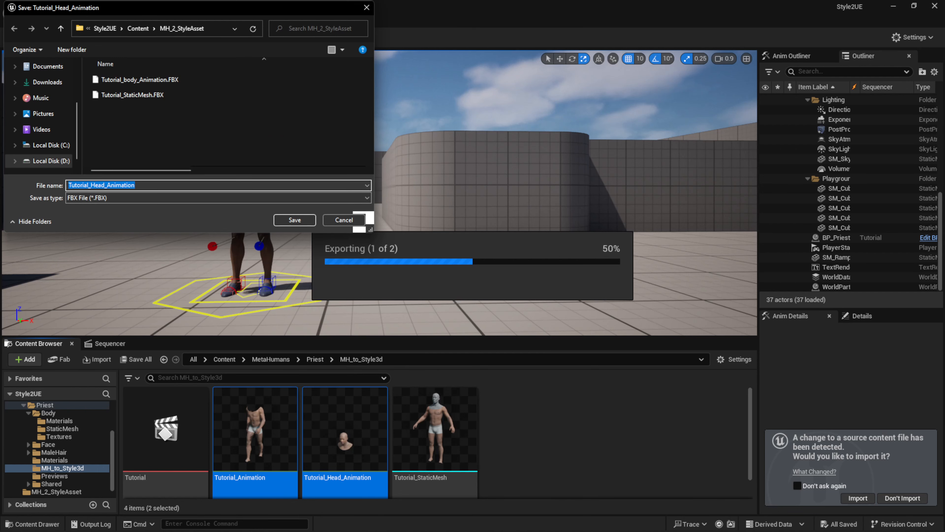
Export the head animation as Tutorial_Head_Animation.FBX into MH_2_StyleAsset with the existing FBX 2013 options
{"action": "left_click", "coordinate": [295, 220]}
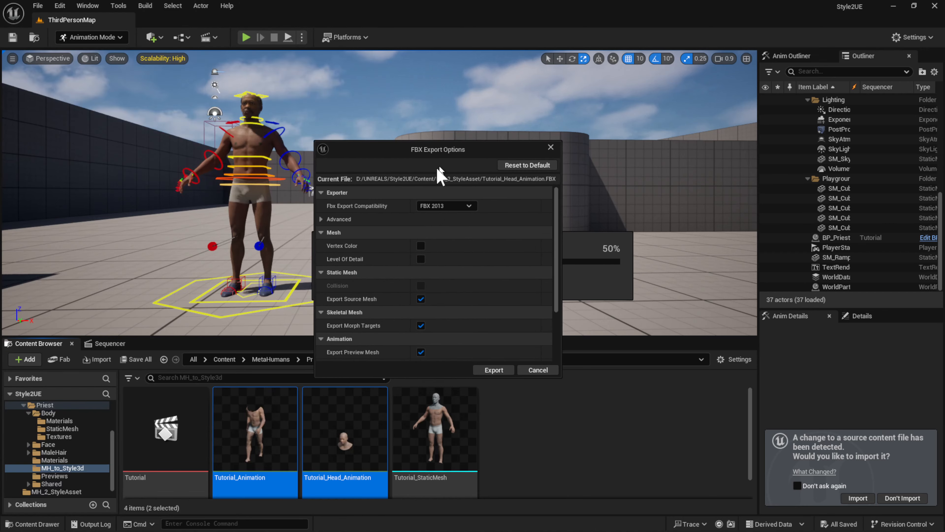
{"action": "scroll", "coordinate": [428, 275], "scroll_direction": "down", "scroll_amount": 3}
{"action": "scroll", "coordinate": [454, 278], "scroll_direction": "up", "scroll_amount": 5}
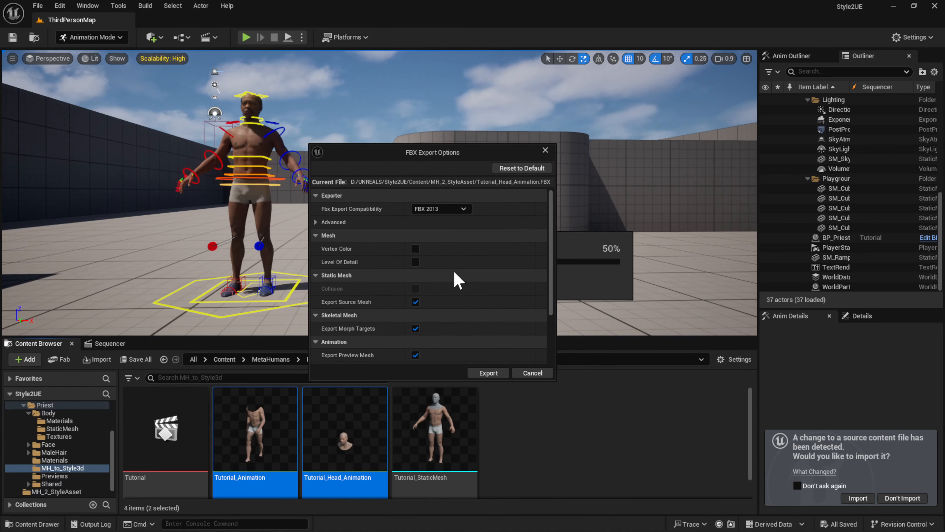
{"action": "scroll", "coordinate": [450, 263], "scroll_direction": "down", "scroll_amount": 4}
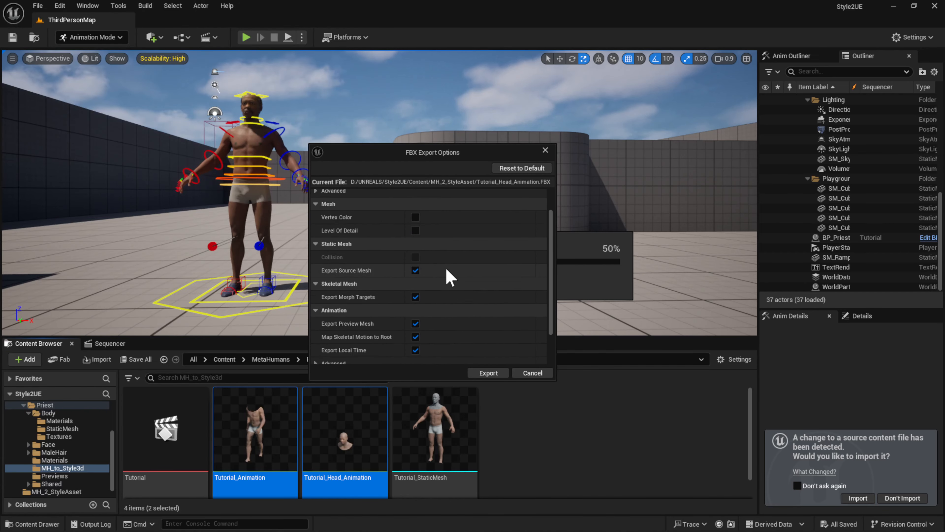
{"action": "left_click", "coordinate": [488, 372]}
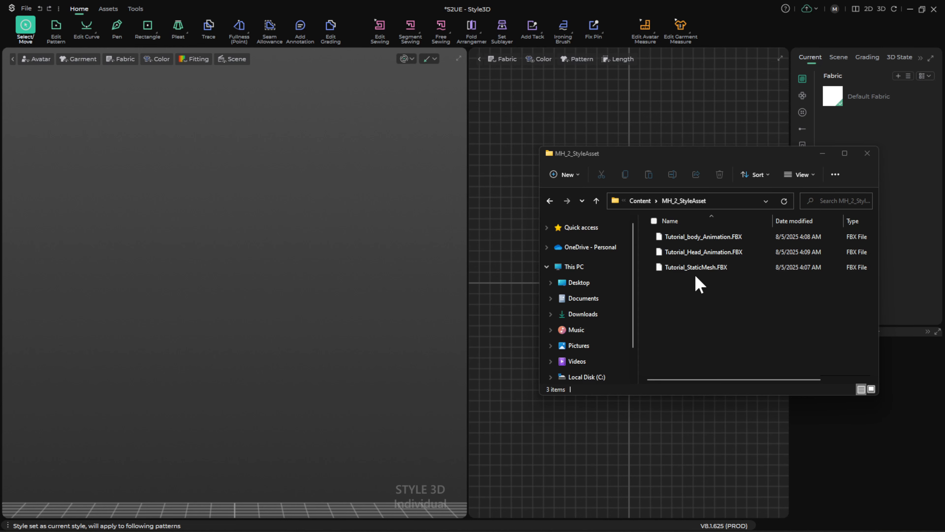
Import Tutorial_StaticMesh.FBX from MH_2_StyleAsset into Style3D as an avatar, using load type Add and Inherit Arrange Info
{"action": "left_click_drag", "start_coordinate": [740, 262], "coordinate": [303, 290]}
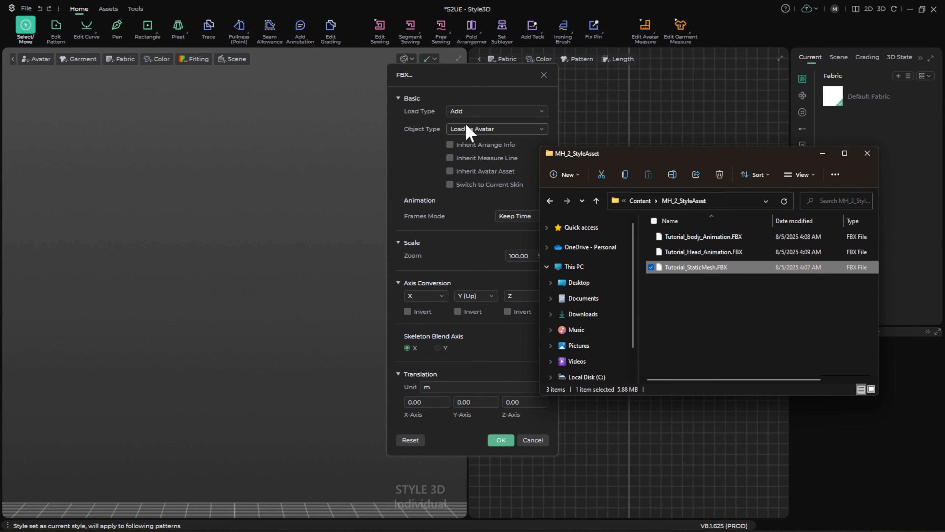
{"action": "left_click", "coordinate": [486, 112]}
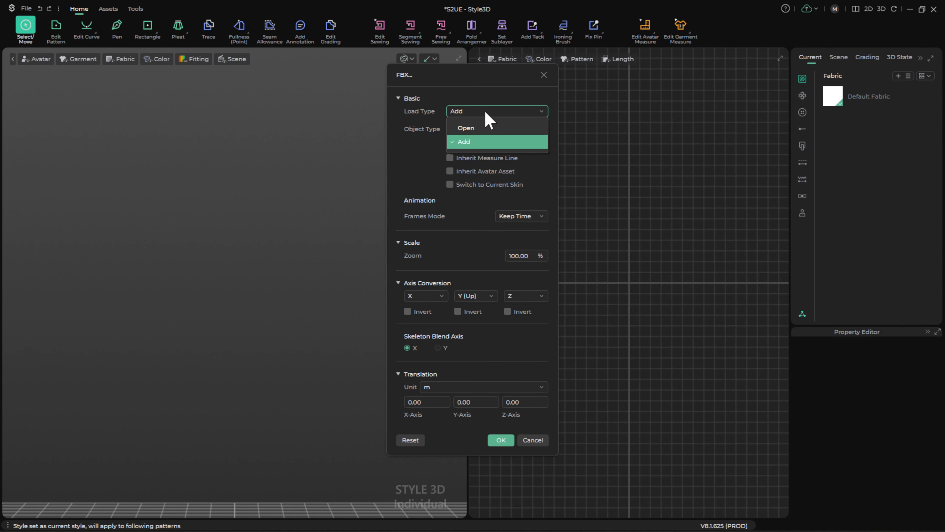
{"action": "left_click", "coordinate": [482, 113]}
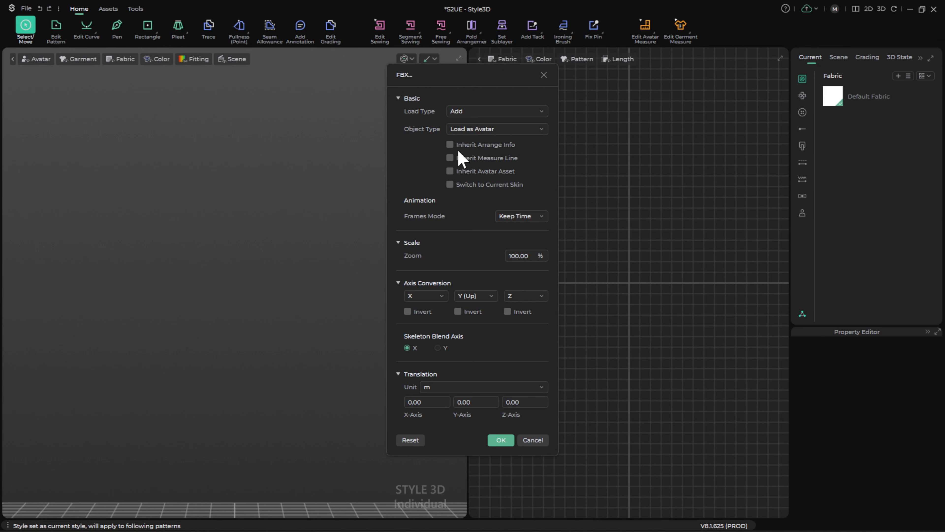
{"action": "left_click", "coordinate": [449, 145]}
{"action": "left_click", "coordinate": [500, 440]}
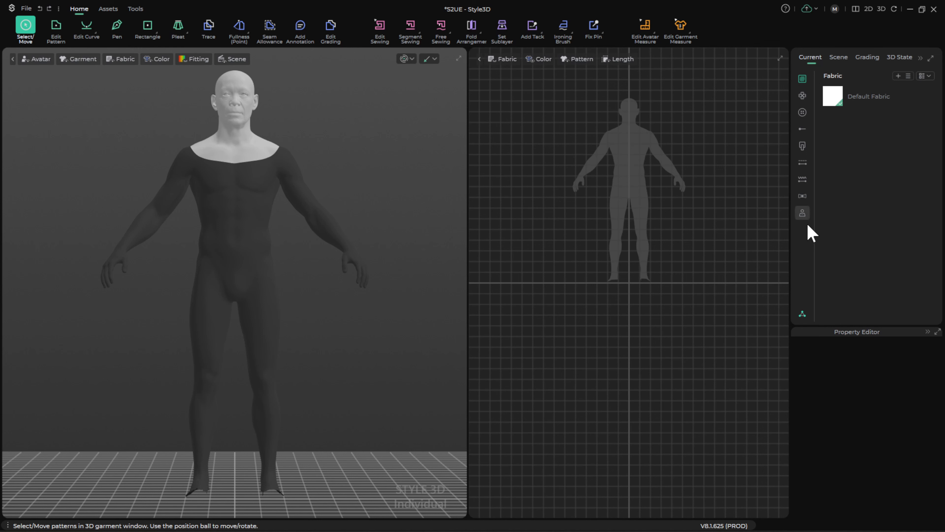
Add only the garment from the Resource Library's Street Wanderer-skc-02.sproj shorts project to the scene, using load type Add
{"action": "left_click", "coordinate": [803, 313]}
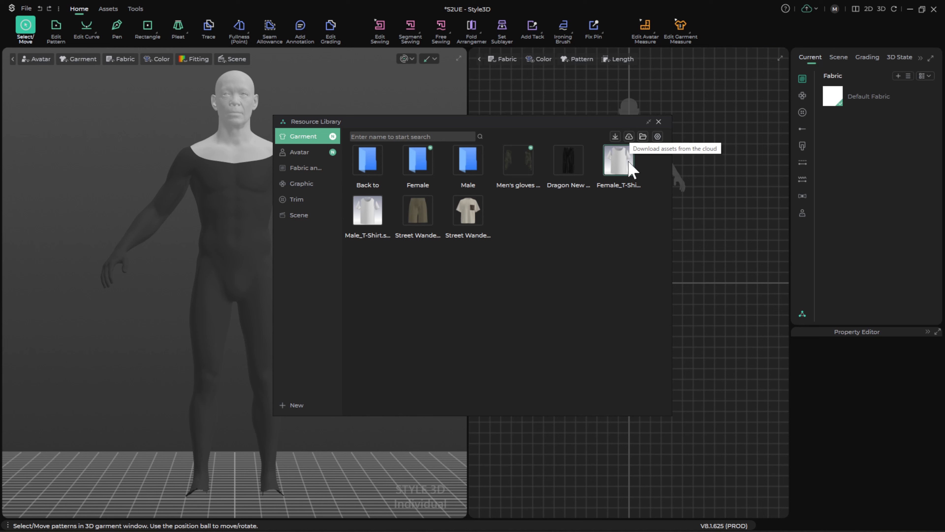
{"action": "mouse_move", "coordinate": [633, 170]}
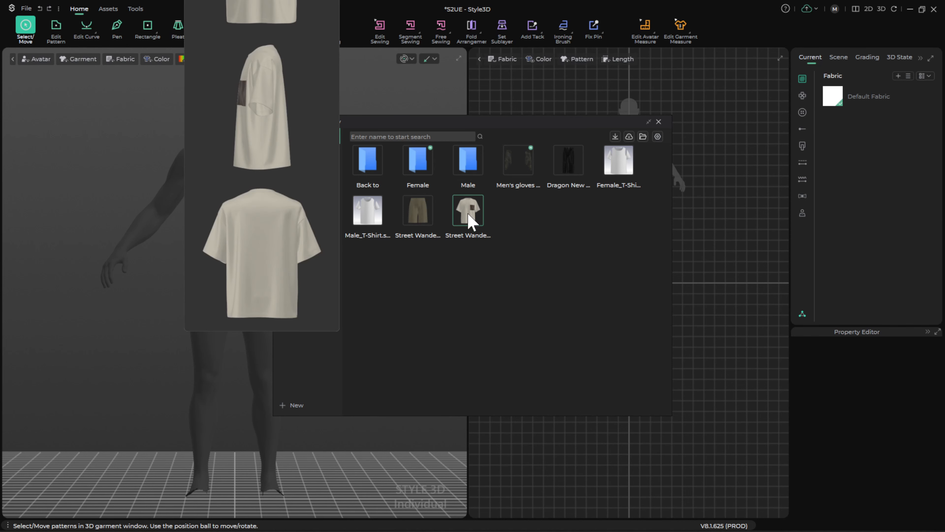
{"action": "mouse_move", "coordinate": [423, 222]}
{"action": "left_click_drag", "start_coordinate": [483, 130], "coordinate": [667, 124]}
{"action": "mouse_move", "coordinate": [616, 212]}
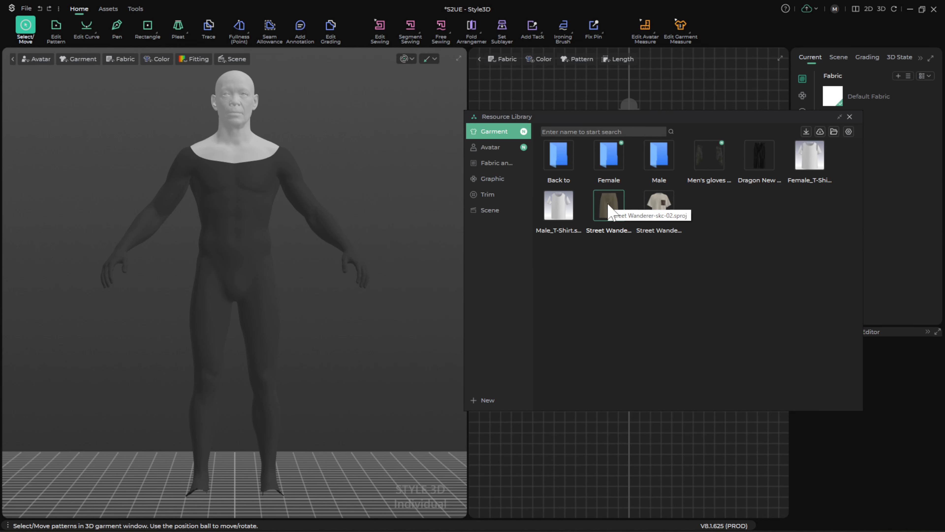
{"action": "double_click", "coordinate": [610, 211]}
{"action": "left_click", "coordinate": [505, 200]}
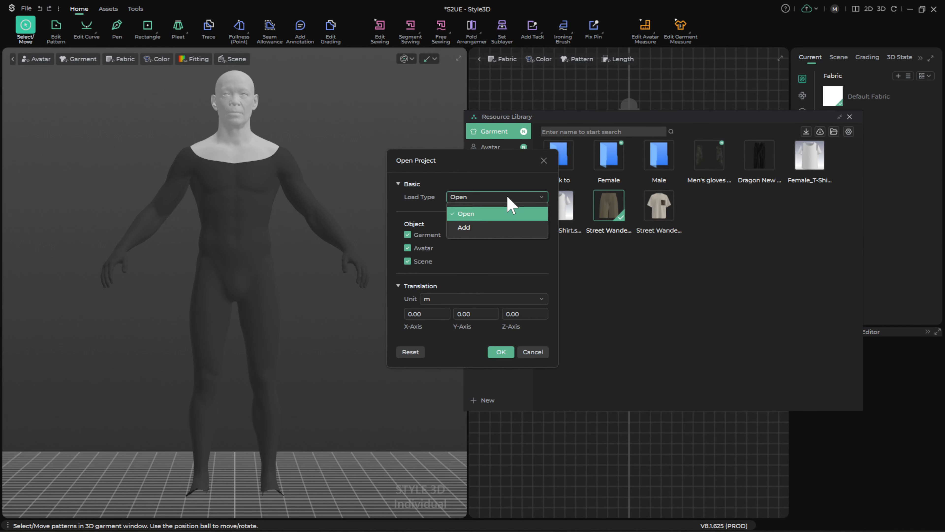
{"action": "left_click", "coordinate": [465, 226]}
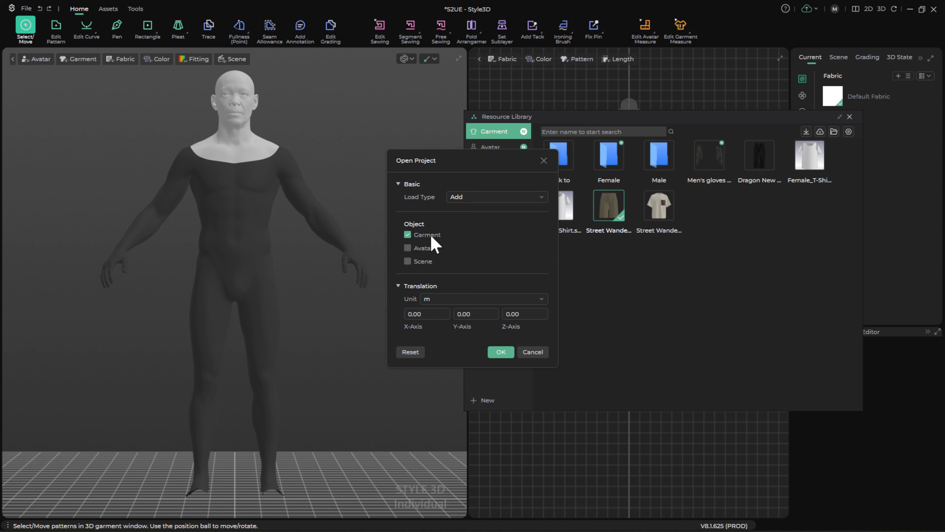
{"action": "left_click", "coordinate": [505, 352]}
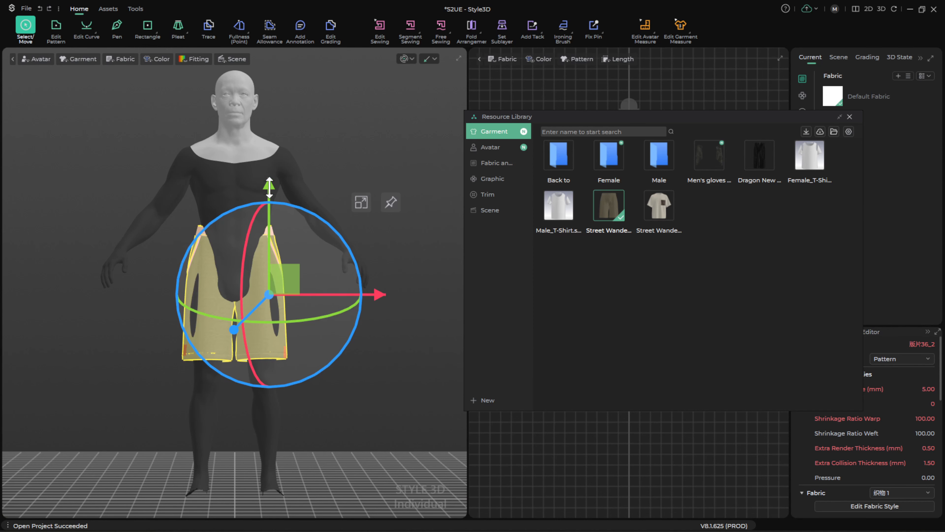
Lower the selected shorts slightly and shift them forward so they surround the avatar's hips
{"action": "left_click_drag", "start_coordinate": [269, 188], "coordinate": [269, 201]}
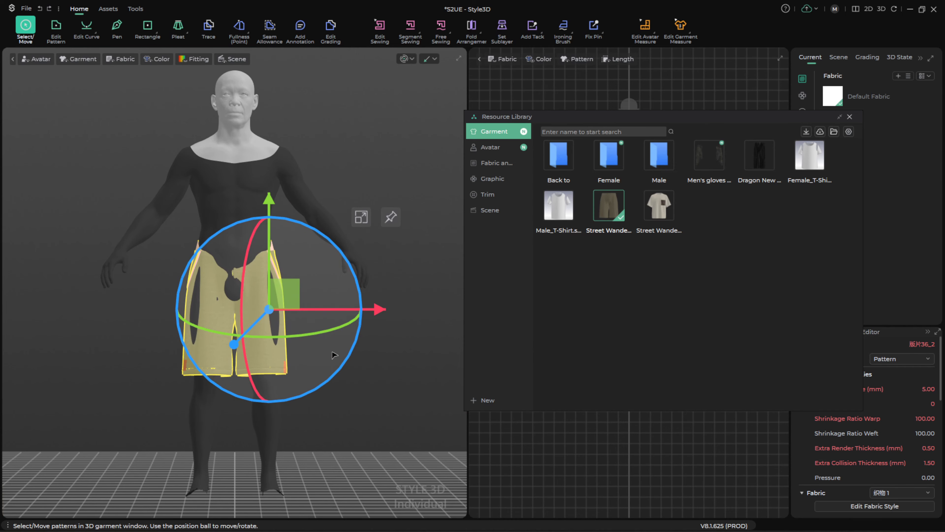
{"action": "middle_click_drag", "start_coordinate": [331, 358], "coordinate": [356, 352]}
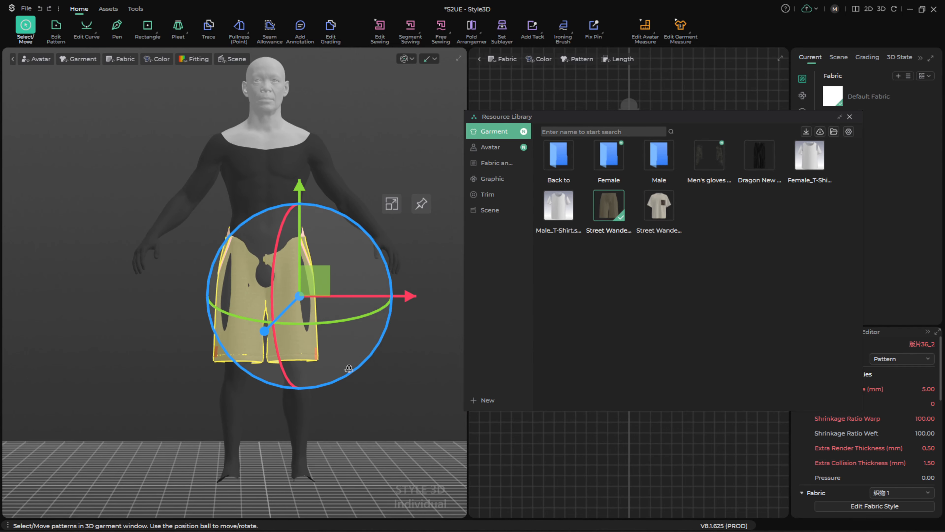
{"action": "right_click_drag", "start_coordinate": [348, 368], "coordinate": [354, 310]}
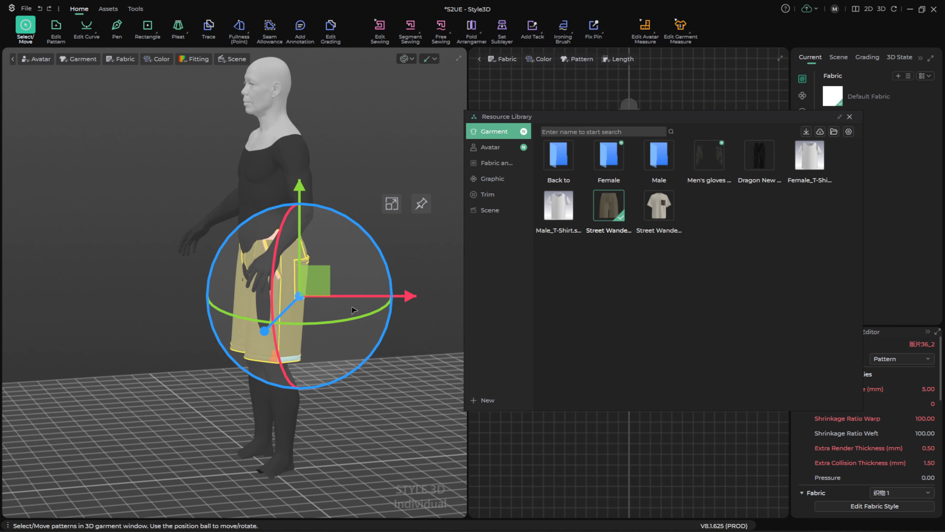
{"action": "left_click_drag", "start_coordinate": [354, 296], "coordinate": [337, 298]}
{"action": "right_click_drag", "start_coordinate": [337, 311], "coordinate": [417, 344]}
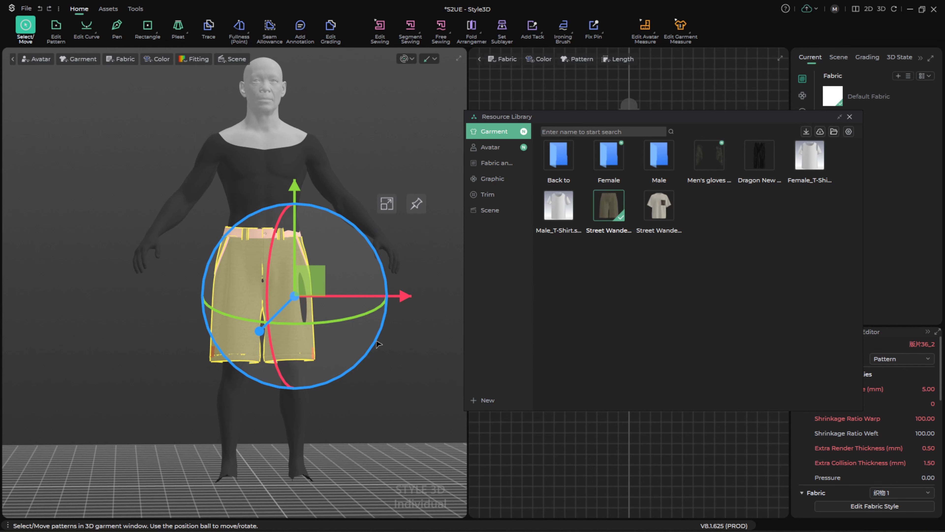
Run a brief simulation to settle the shorts on the avatar, stop it and deselect the pattern pieces
{"action": "key", "text": "space"}
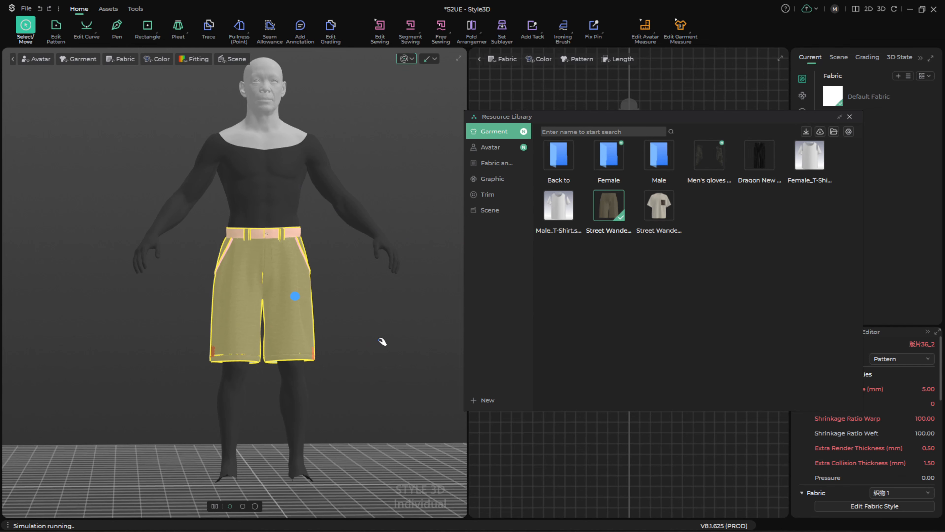
{"action": "key", "text": "space"}
{"action": "right_click_drag", "start_coordinate": [379, 341], "coordinate": [308, 334]}
{"action": "scroll", "coordinate": [301, 333], "scroll_direction": "up", "scroll_amount": 3}
{"action": "scroll", "coordinate": [300, 332], "scroll_direction": "up", "scroll_amount": 8}
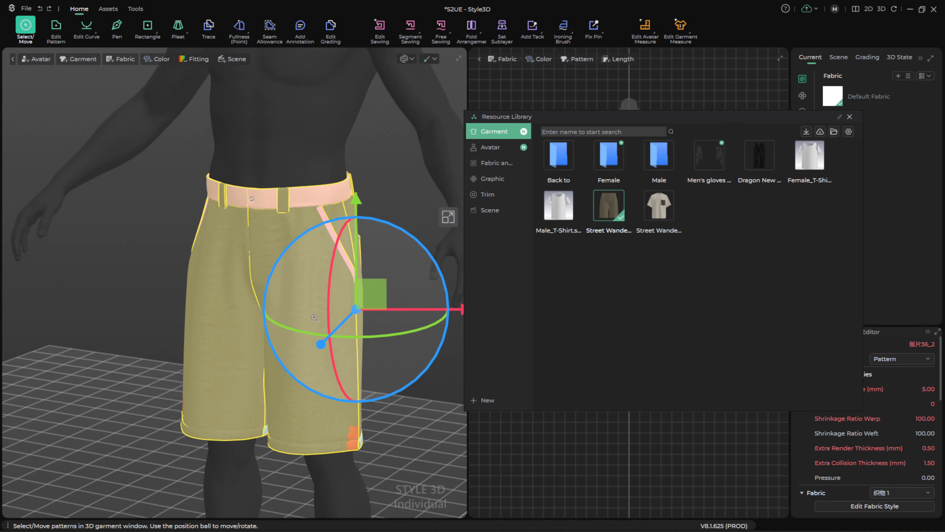
{"action": "key", "text": "Escape"}
{"action": "scroll", "coordinate": [277, 311], "scroll_direction": "down", "scroll_amount": 3}
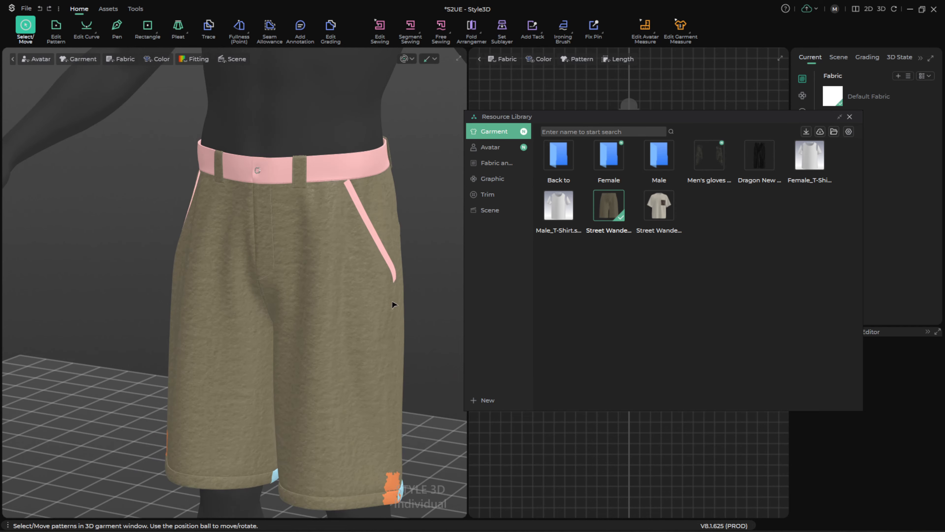
{"action": "scroll", "coordinate": [391, 308], "scroll_direction": "down", "scroll_amount": 1}
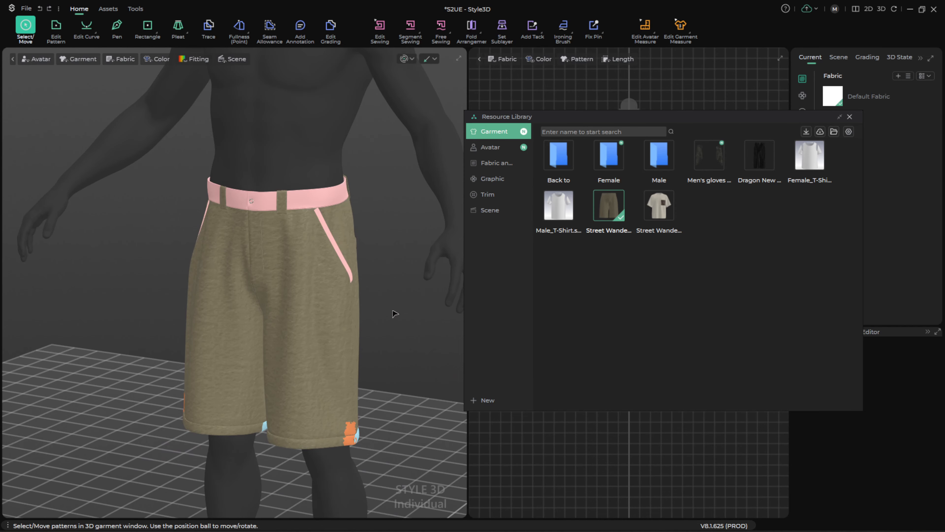
Select all pattern pieces of the shorts and close the Resource Library
{"action": "key", "text": "ctrl+a"}
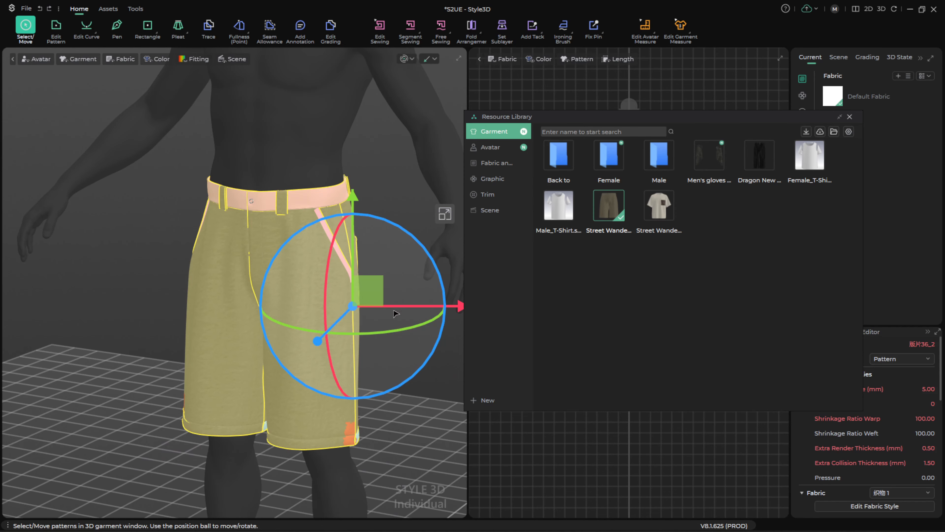
{"action": "left_click", "coordinate": [850, 117]}
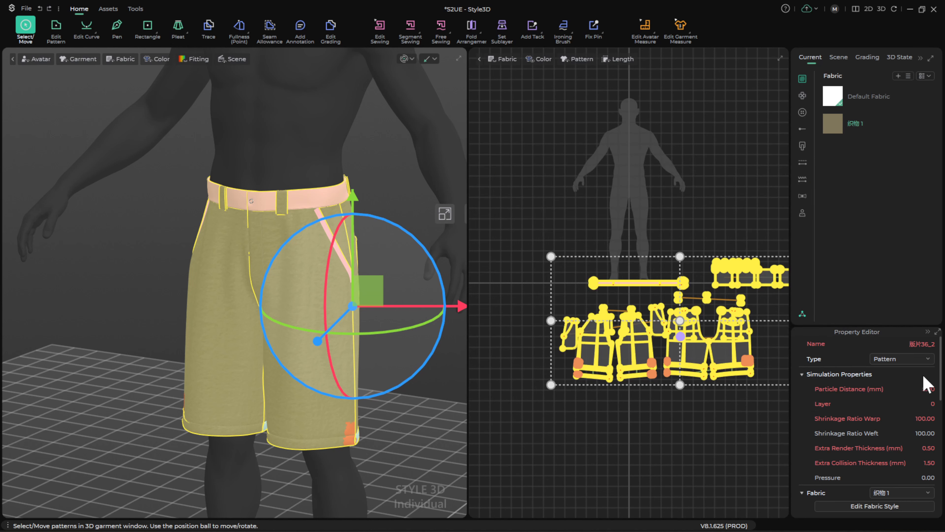
{"action": "scroll", "coordinate": [244, 282], "scroll_direction": "up", "scroll_amount": 6}
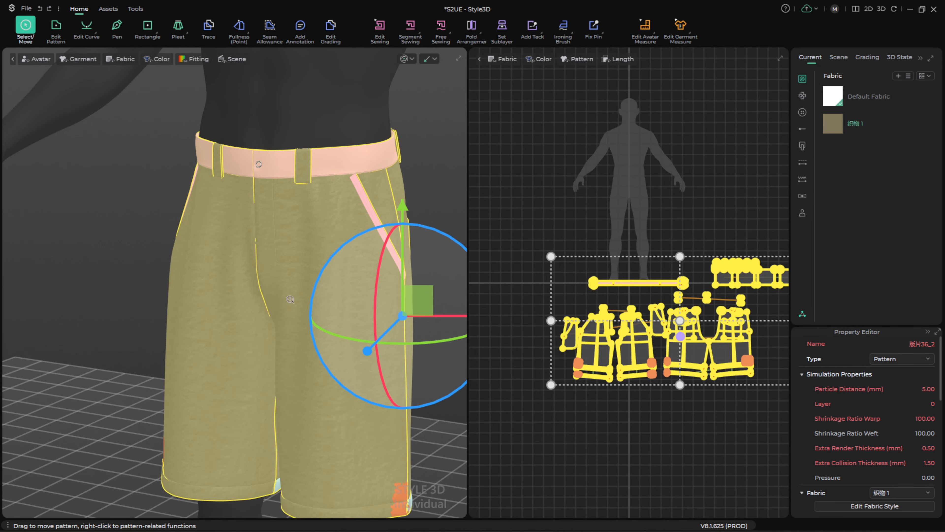
{"action": "scroll", "coordinate": [200, 293], "scroll_direction": "down", "scroll_amount": 3}
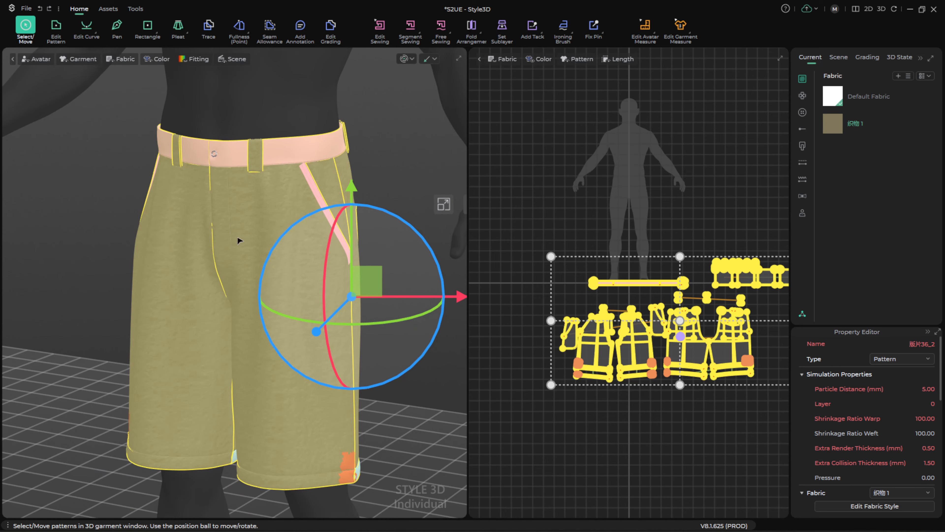
Select the two front leg panels of the shorts one after the other and examine their simulation properties and hem
{"action": "left_click", "coordinate": [430, 176]}
{"action": "left_click", "coordinate": [274, 233]}
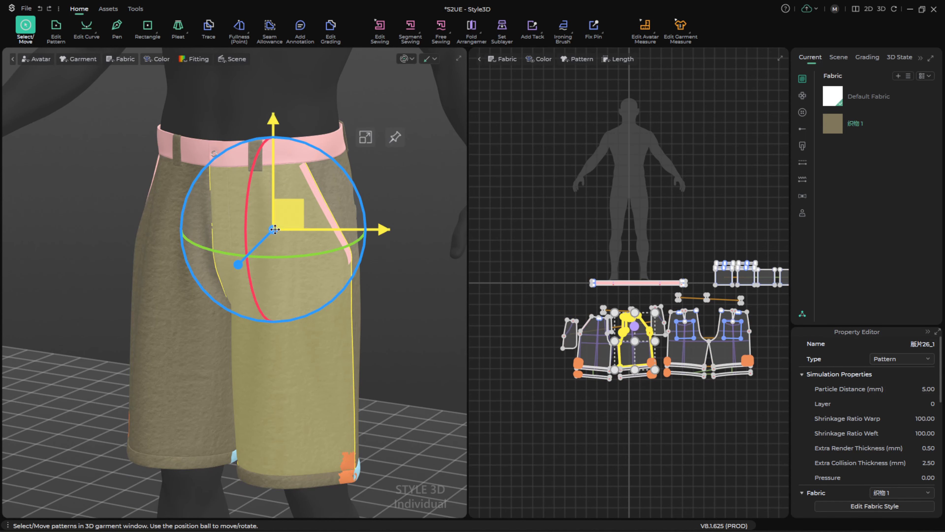
{"action": "left_click", "coordinate": [187, 287]}
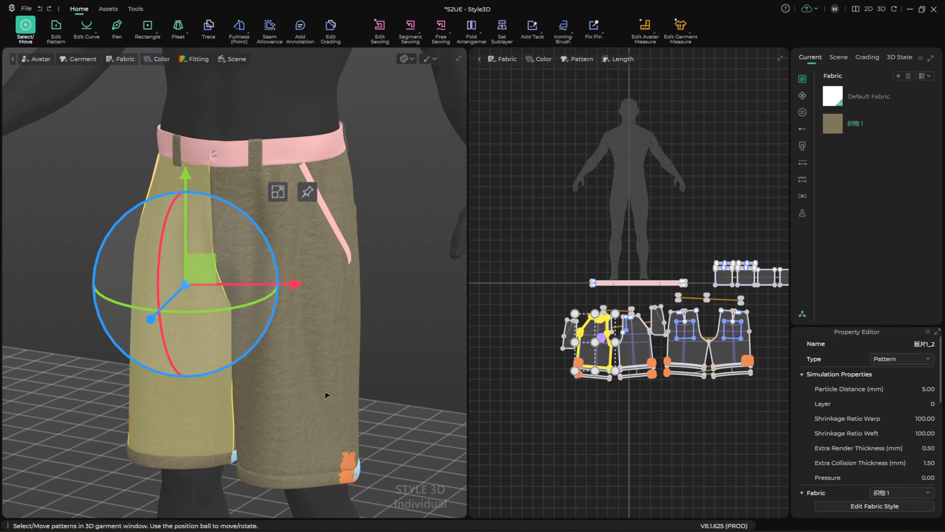
{"action": "right_click_drag", "start_coordinate": [267, 450], "coordinate": [268, 446]}
{"action": "middle_click_drag", "start_coordinate": [268, 446], "coordinate": [268, 344]}
{"action": "right_click_drag", "start_coordinate": [280, 393], "coordinate": [322, 409]}
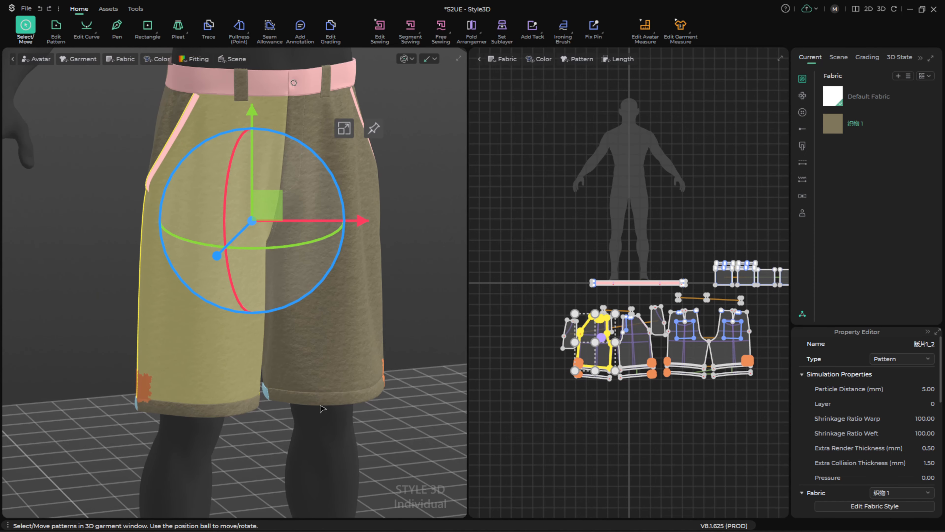
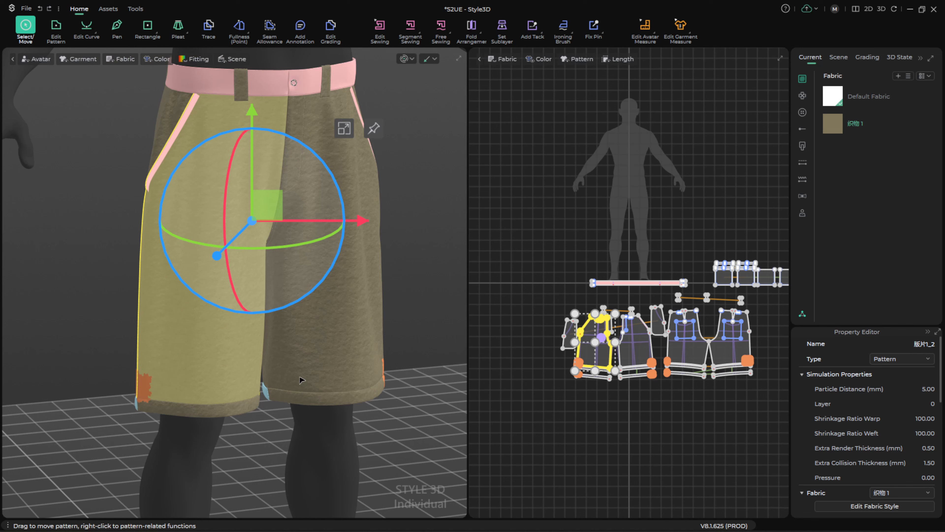
Set the particle distance of all the shorts' pattern pieces to 20 mm
{"action": "key", "text": "ctrl+a"}
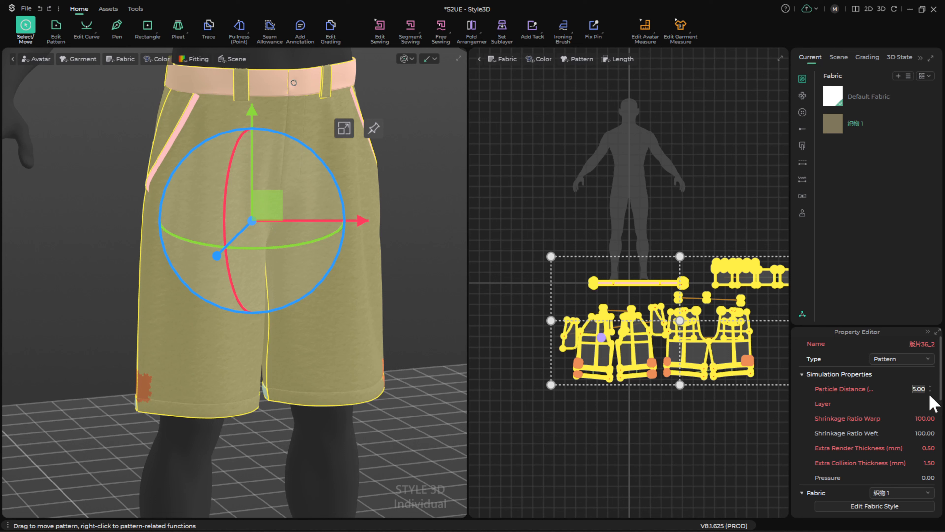
{"action": "type", "text": "20"}
{"action": "key", "text": "Return"}
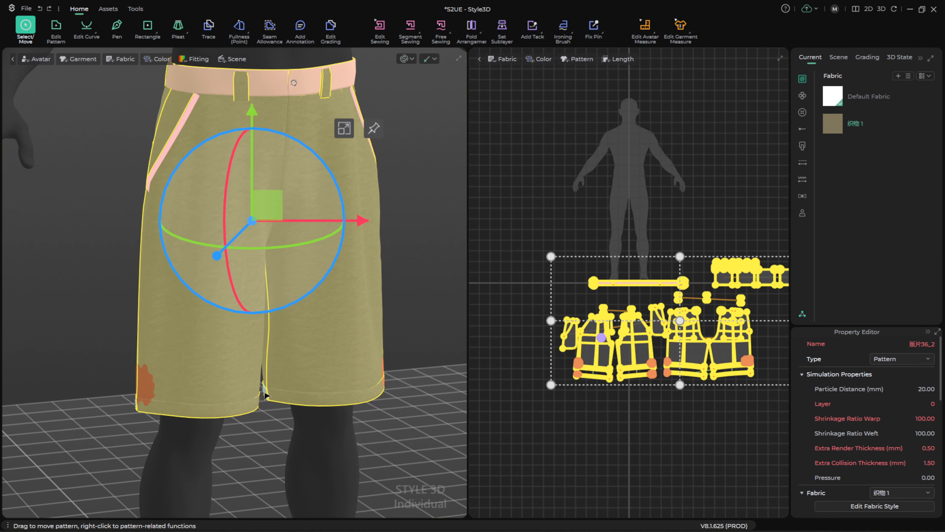
Run the cloth simulation to settle the shorts on the avatar, and stop it once the legs drape
{"action": "right_click_drag", "start_coordinate": [304, 393], "coordinate": [276, 391]}
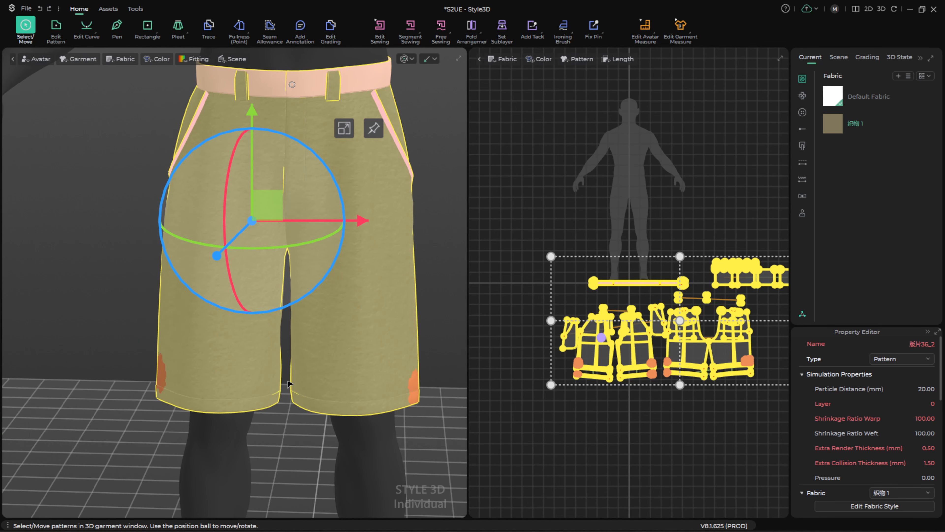
{"action": "key", "text": "space"}
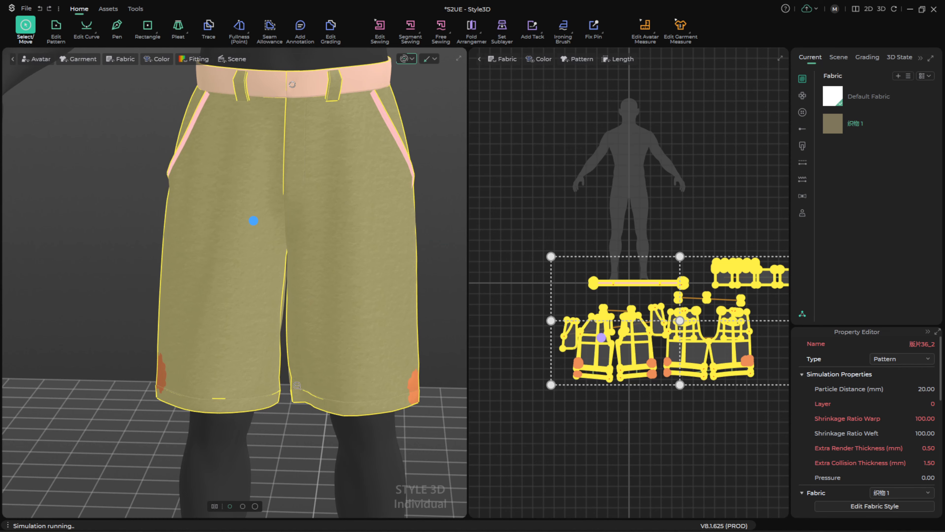
{"action": "scroll", "coordinate": [296, 387], "scroll_direction": "down", "scroll_amount": 2}
{"action": "mouse_move", "coordinate": [298, 392]}
{"action": "right_mouse_down"}
{"action": "mouse_move", "coordinate": [260, 396]}
{"action": "mouse_move", "coordinate": [291, 400]}
{"action": "right_mouse_up"}
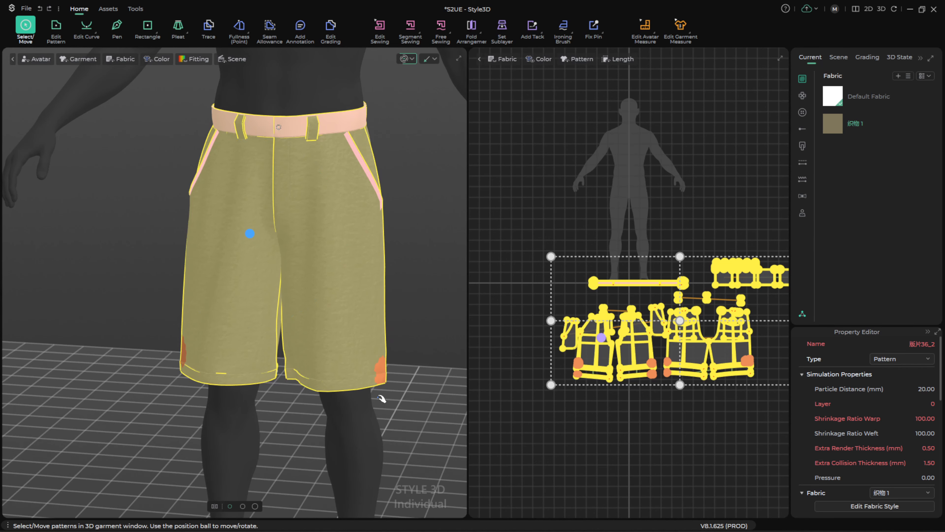
{"action": "key", "text": "space"}
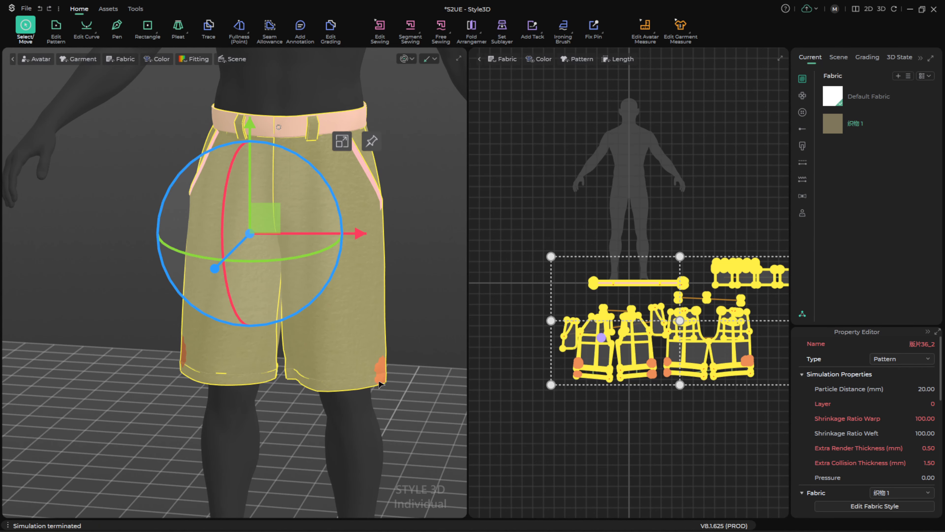
Restart the simulation and remove all the pins holding the outer hems of the shorts
{"action": "key", "text": "space"}
{"action": "right_click_drag", "start_coordinate": [380, 385], "coordinate": [361, 387]}
{"action": "scroll", "coordinate": [313, 393], "scroll_direction": "up", "scroll_amount": 5}
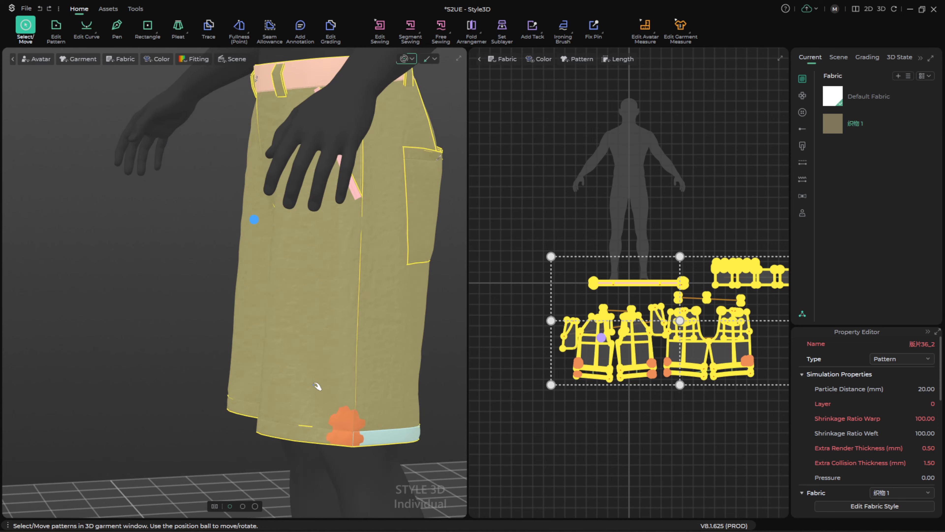
{"action": "right_click", "coordinate": [297, 333]}
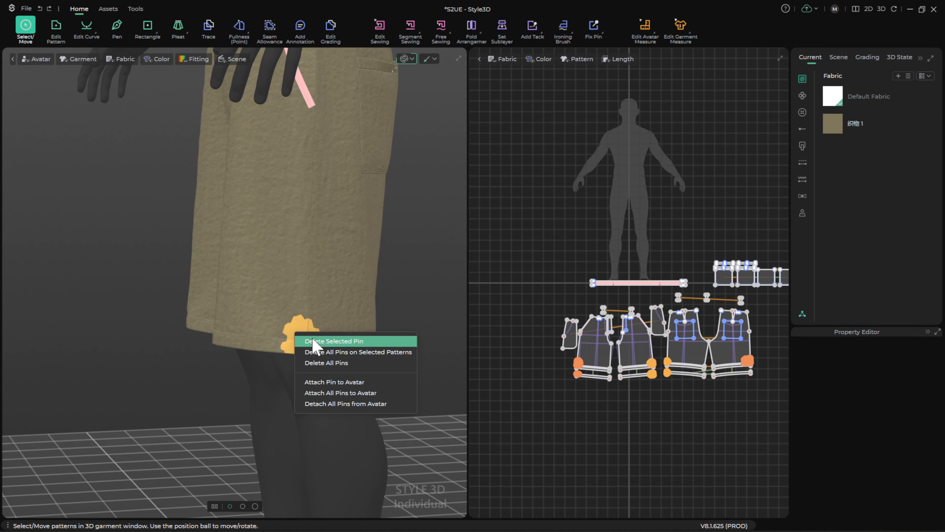
{"action": "left_click", "coordinate": [350, 393]}
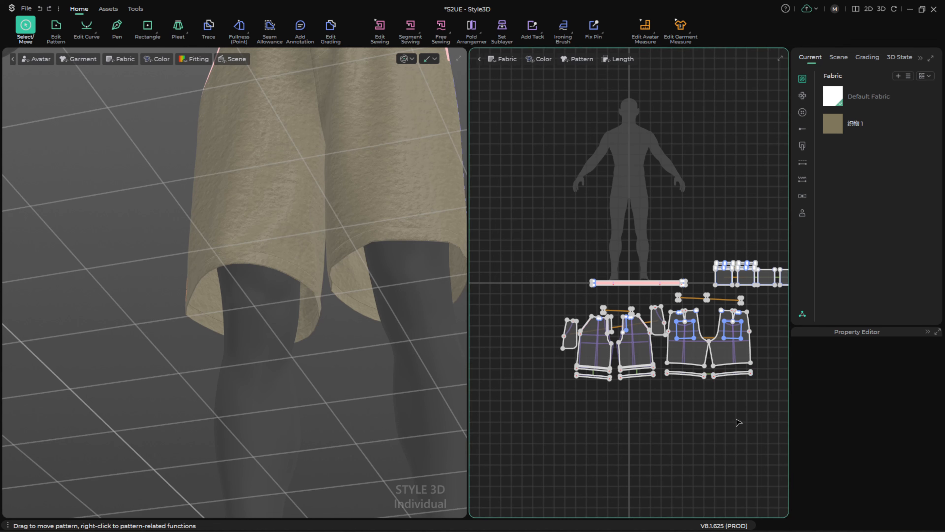
Delete the hem strips overlapping the lower edges of the shorts' two front leg panels
{"action": "scroll", "coordinate": [629, 409], "scroll_direction": "up", "scroll_amount": 3}
{"action": "scroll", "coordinate": [626, 404], "scroll_direction": "down", "scroll_amount": 3}
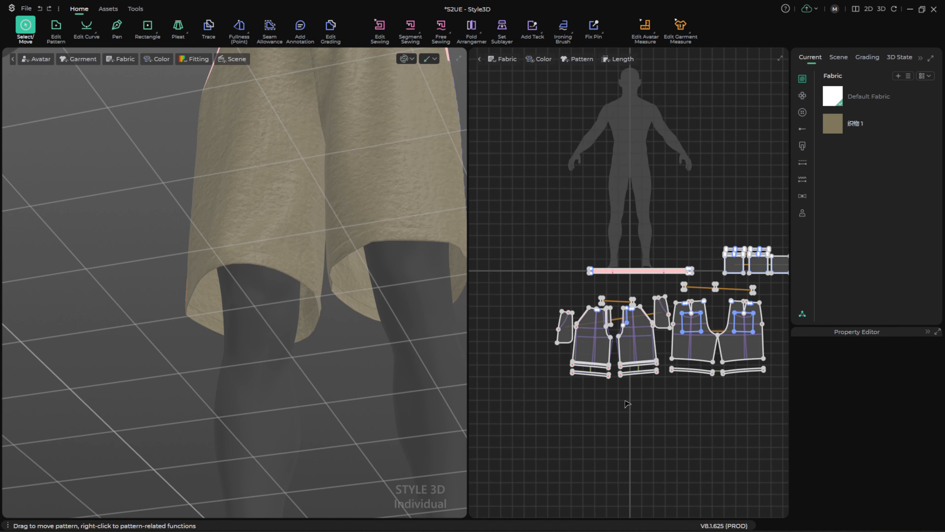
{"action": "right_click_drag", "start_coordinate": [235, 364], "coordinate": [286, 328]}
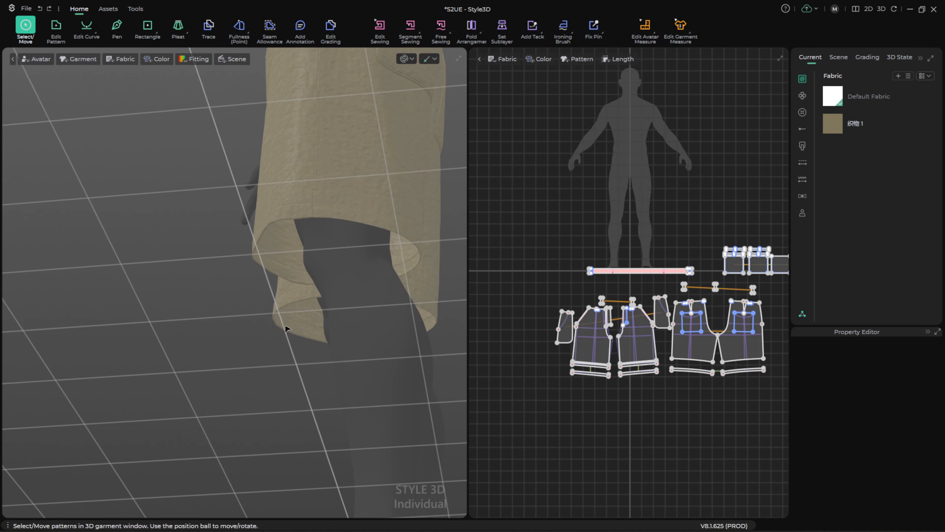
{"action": "left_click", "coordinate": [296, 330]}
{"action": "left_click", "coordinate": [266, 265]}
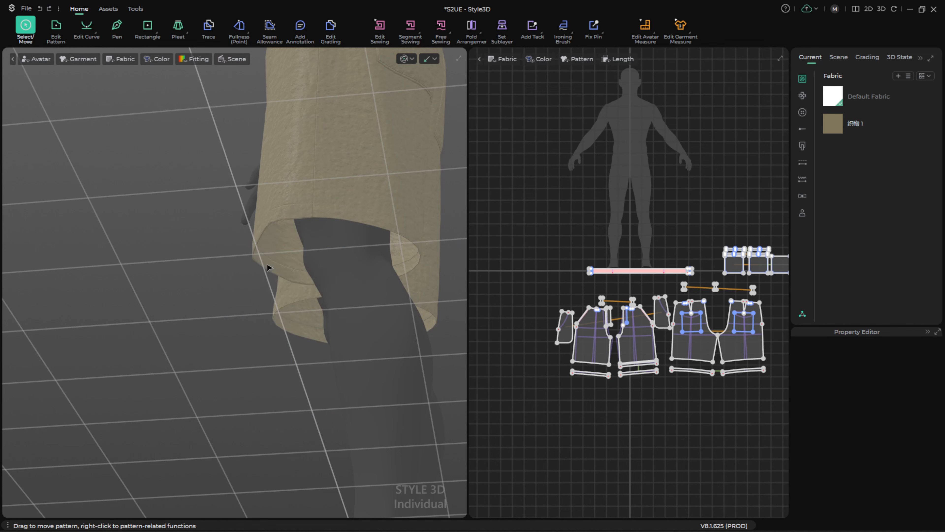
{"action": "left_click", "coordinate": [271, 377]}
{"action": "scroll", "coordinate": [275, 380], "scroll_direction": "down", "scroll_amount": 3}
{"action": "right_click_drag", "start_coordinate": [276, 382], "coordinate": [340, 395]}
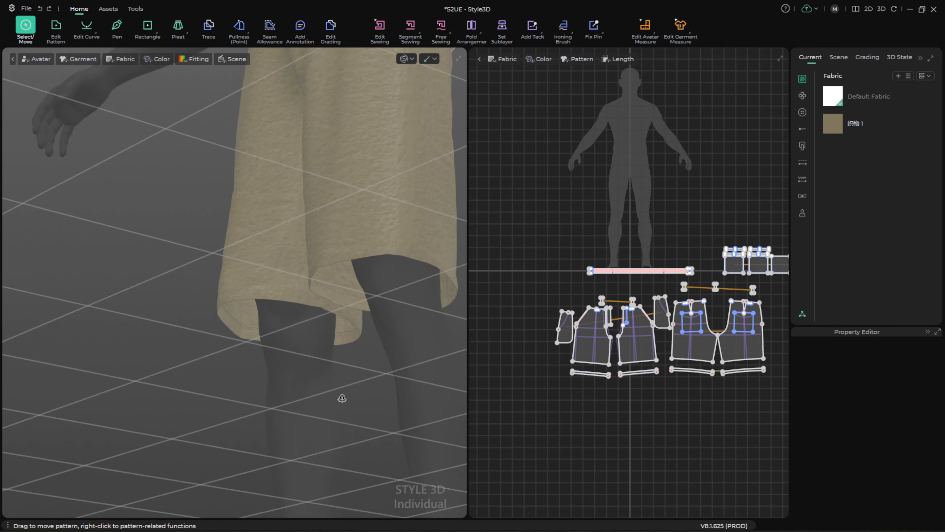
{"action": "scroll", "coordinate": [382, 393], "scroll_direction": "up", "scroll_amount": 3}
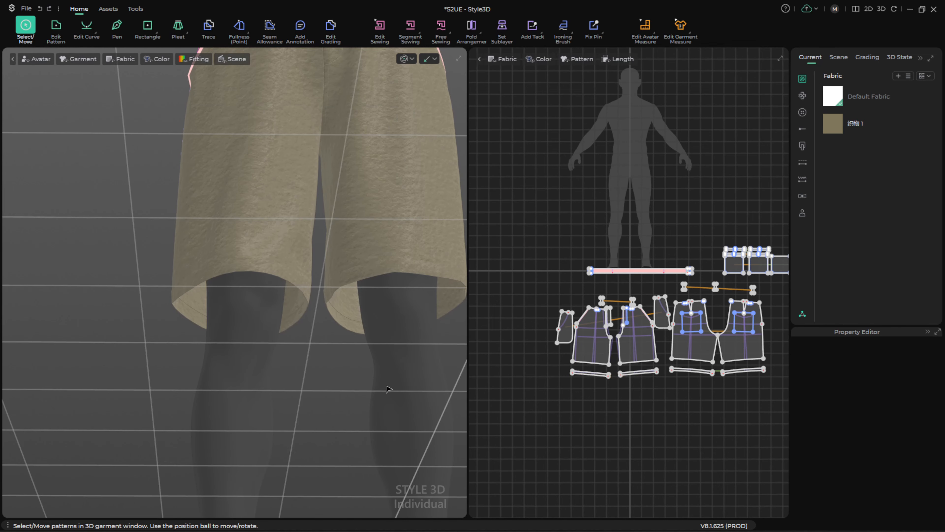
Simulate the shorts briefly and delete the loose hem strips that are detached from the legs
{"action": "key", "text": "space"}
{"action": "scroll", "coordinate": [391, 391], "scroll_direction": "down", "scroll_amount": 1}
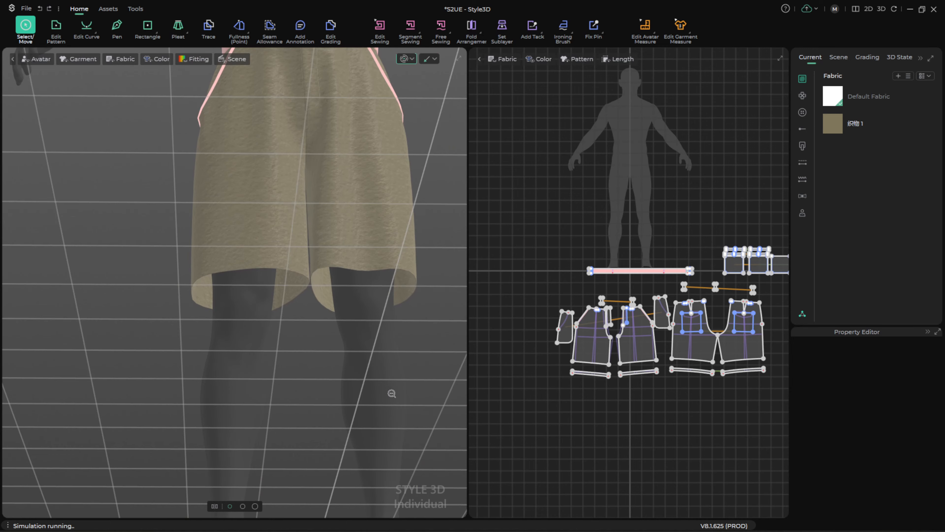
{"action": "key", "text": "space"}
{"action": "scroll", "coordinate": [388, 391], "scroll_direction": "down", "scroll_amount": 2}
{"action": "right_click_drag", "start_coordinate": [312, 418], "coordinate": [201, 458]}
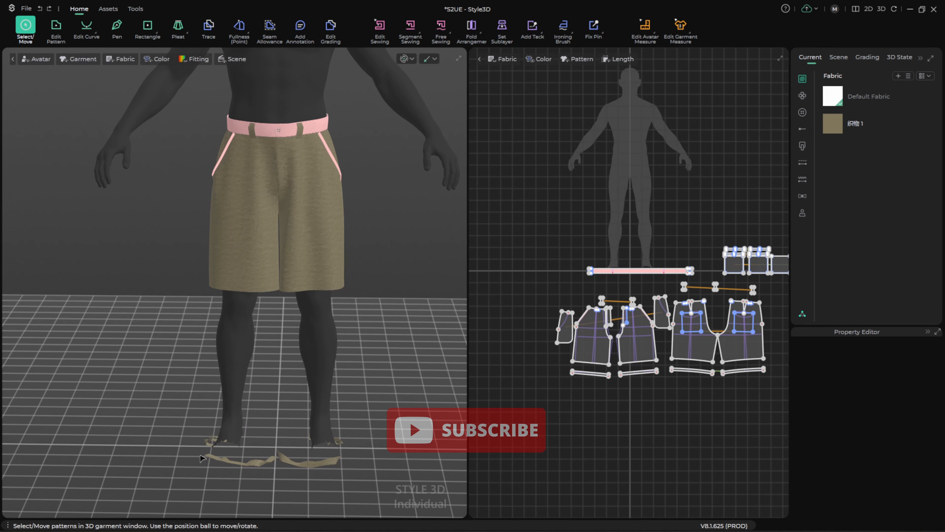
{"action": "left_click_drag", "start_coordinate": [414, 507], "coordinate": [407, 498]}
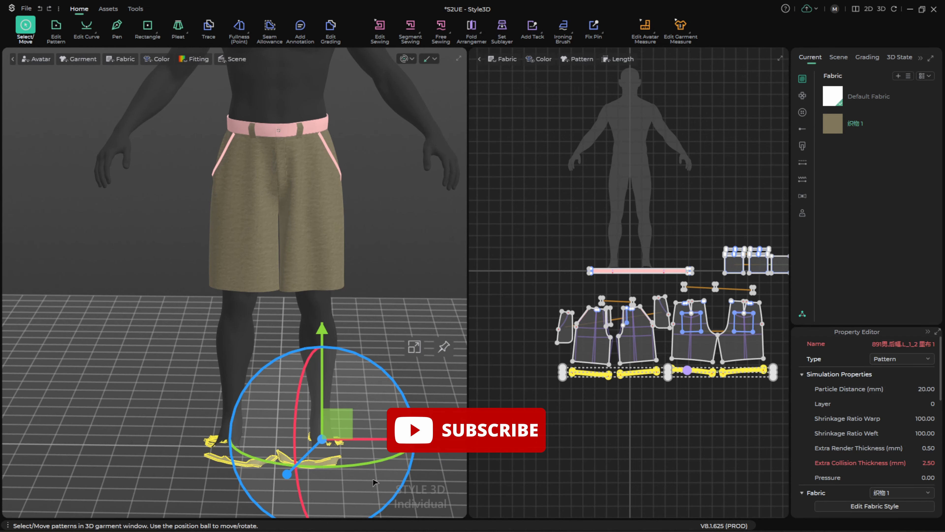
{"action": "key", "text": "Delete"}
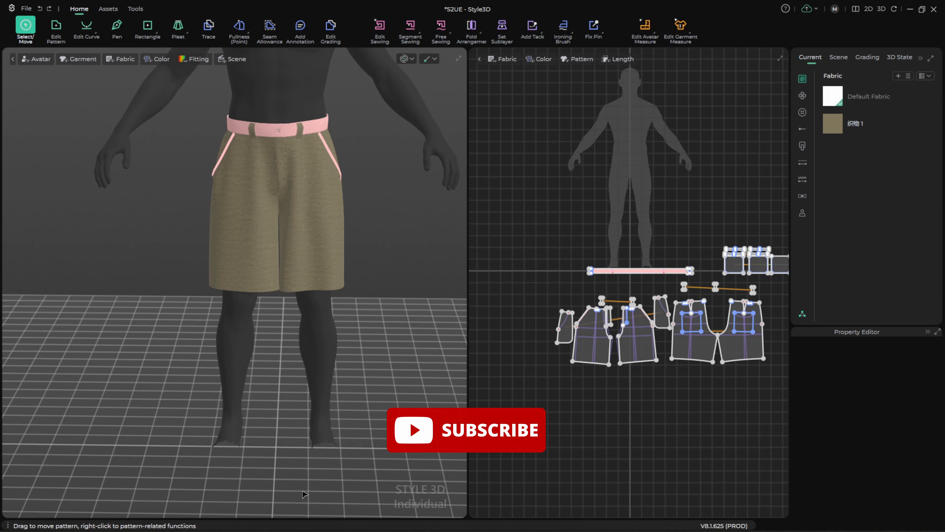
Simulate the shorts again to settle them on the avatar and save the project
{"action": "right_click_drag", "start_coordinate": [303, 492], "coordinate": [326, 470]}
{"action": "key", "text": "space"}
{"action": "scroll", "coordinate": [274, 272], "scroll_direction": "up", "scroll_amount": 3}
{"action": "middle_click_drag", "start_coordinate": [276, 274], "coordinate": [232, 430]}
{"action": "mouse_move", "coordinate": [232, 430]}
{"action": "right_mouse_down"}
{"action": "mouse_move", "coordinate": [78, 433]}
{"action": "mouse_move", "coordinate": [256, 437]}
{"action": "mouse_move", "coordinate": [250, 427]}
{"action": "right_mouse_up"}
{"action": "scroll", "coordinate": [250, 428], "scroll_direction": "down", "scroll_amount": 4}
{"action": "key", "text": "space"}
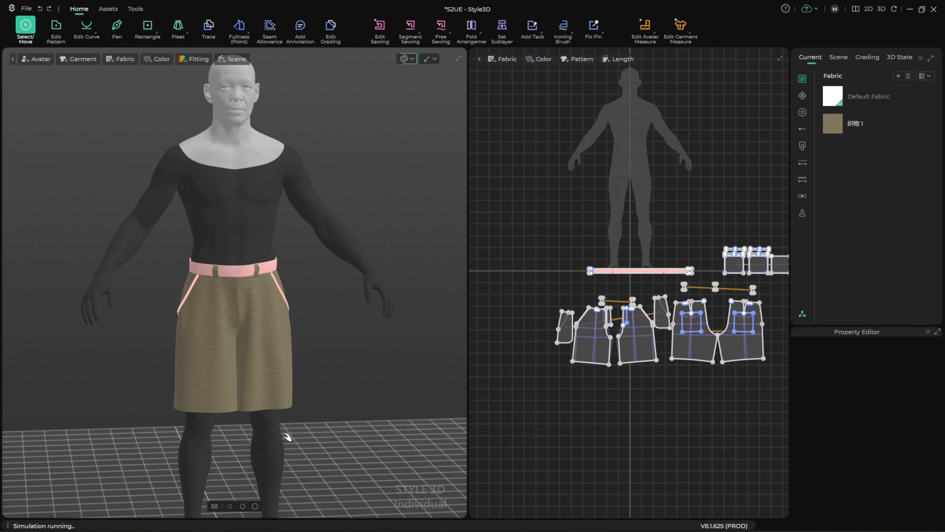
{"action": "key", "text": "ctrl+s"}
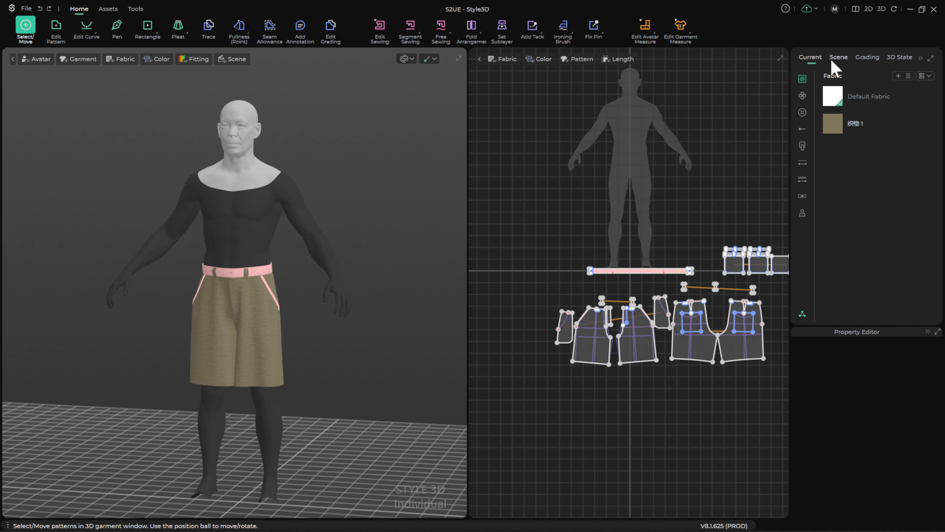
Load the Street Wanderer T-shirt from the Resource Library with load type Add, including only the garment
{"action": "left_click", "coordinate": [803, 315]}
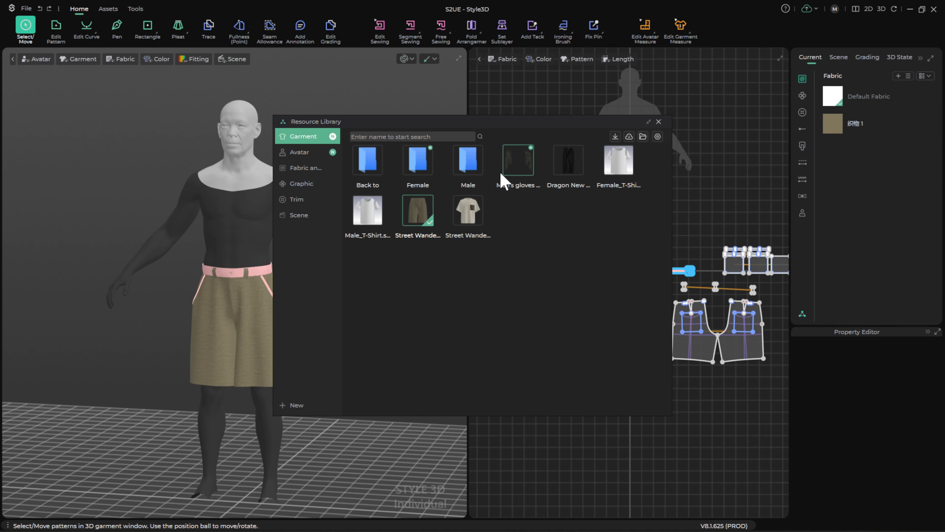
{"action": "double_click", "coordinate": [477, 217]}
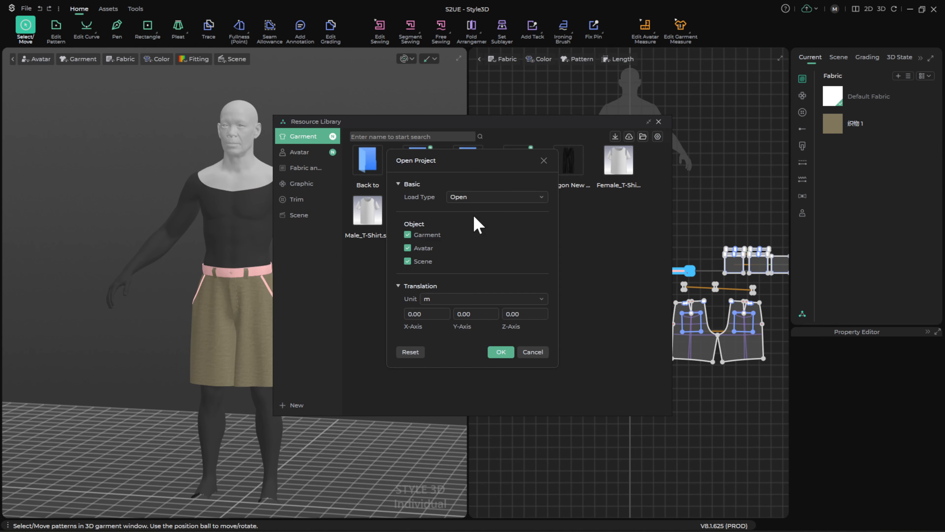
{"action": "left_click", "coordinate": [485, 198]}
{"action": "left_click", "coordinate": [483, 210]}
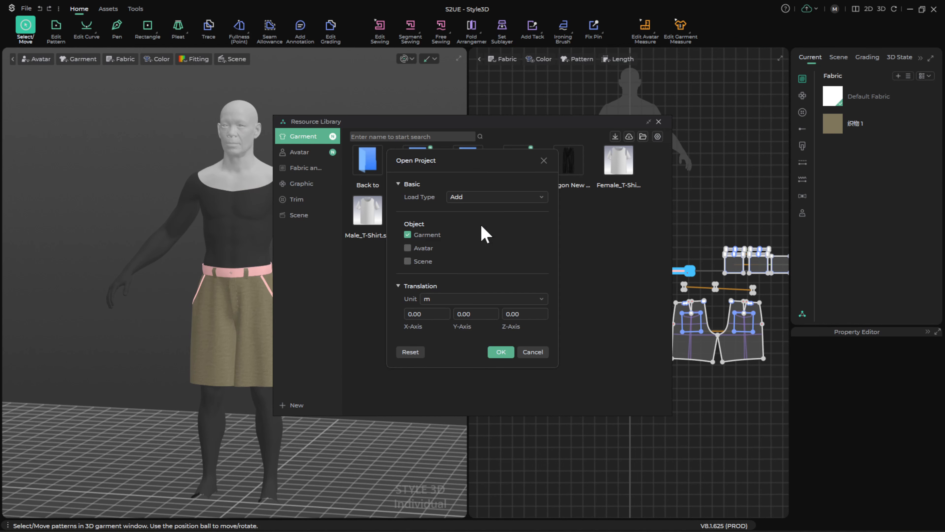
{"action": "left_click", "coordinate": [501, 352]}
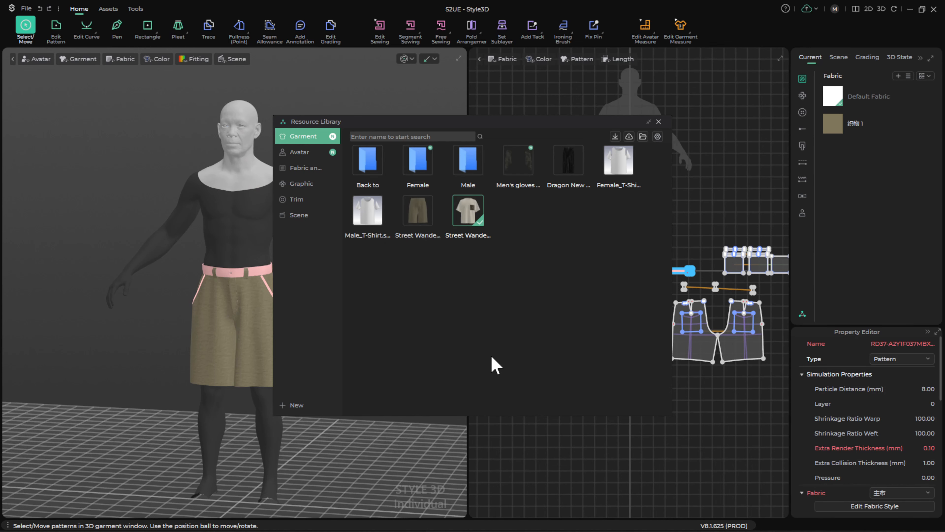
{"action": "left_click", "coordinate": [658, 121]}
Move the T-shirt's pattern pieces above the shorts' pieces, around the avatar silhouette in the 2D view
{"action": "scroll", "coordinate": [640, 305], "scroll_direction": "down", "scroll_amount": 4}
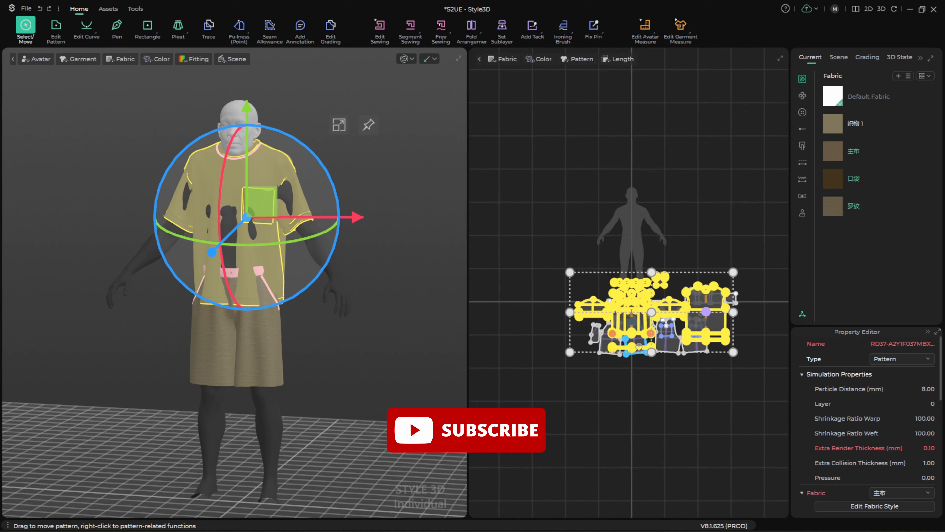
{"action": "scroll", "coordinate": [632, 311], "scroll_direction": "up", "scroll_amount": 6}
{"action": "scroll", "coordinate": [652, 229], "scroll_direction": "down", "scroll_amount": 3}
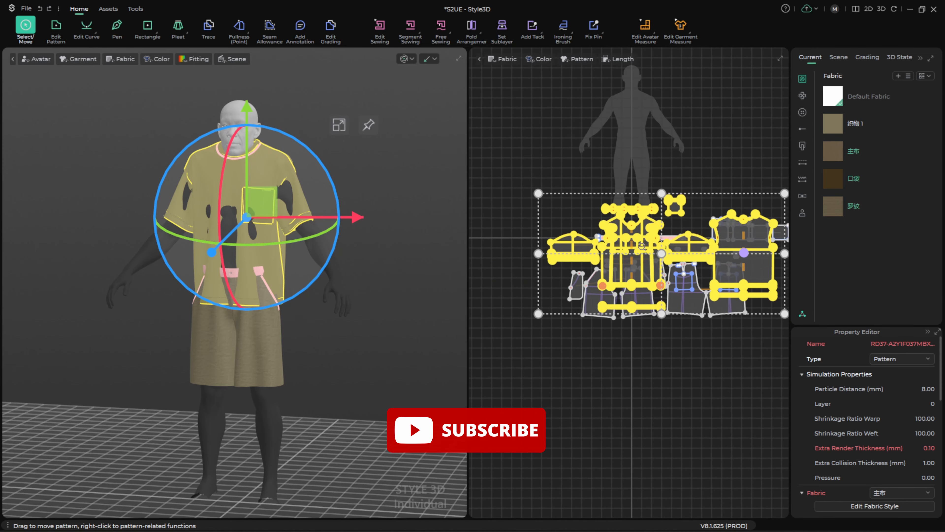
{"action": "left_click_drag", "start_coordinate": [641, 230], "coordinate": [659, 222]}
{"action": "left_click_drag", "start_coordinate": [659, 222], "coordinate": [660, 213]}
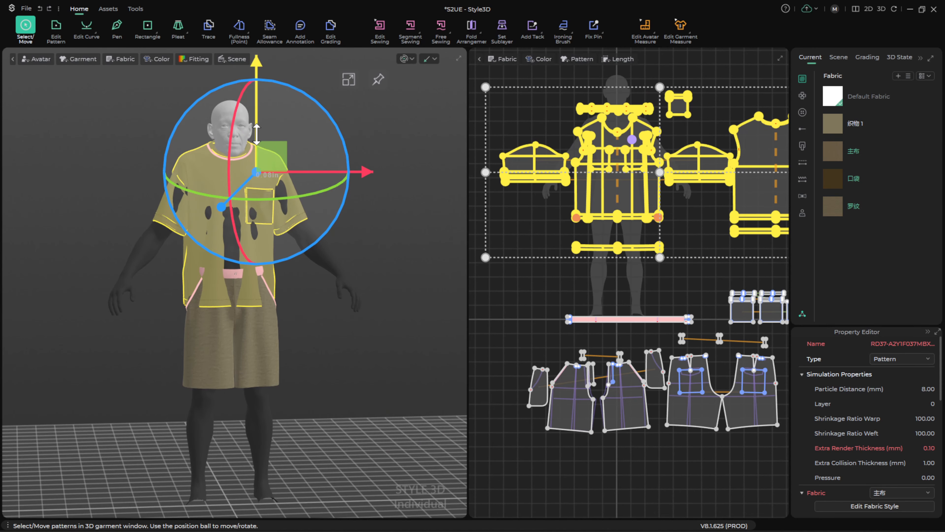
Lower the whole T-shirt slightly on the 3D avatar so the neckline sits around the neck
{"action": "mouse_move", "coordinate": [258, 127]}
{"action": "left_mouse_down"}
{"action": "mouse_move", "coordinate": [258, 144]}
{"action": "mouse_move", "coordinate": [264, 137]}
{"action": "left_mouse_up"}
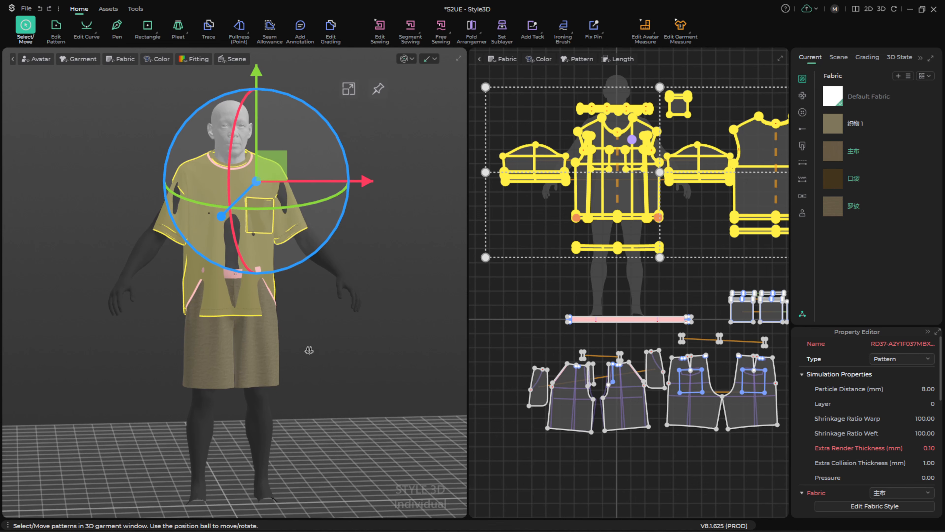
{"action": "mouse_move", "coordinate": [309, 350]}
{"action": "right_mouse_down"}
{"action": "mouse_move", "coordinate": [267, 355]}
{"action": "mouse_move", "coordinate": [311, 348]}
{"action": "right_mouse_up"}
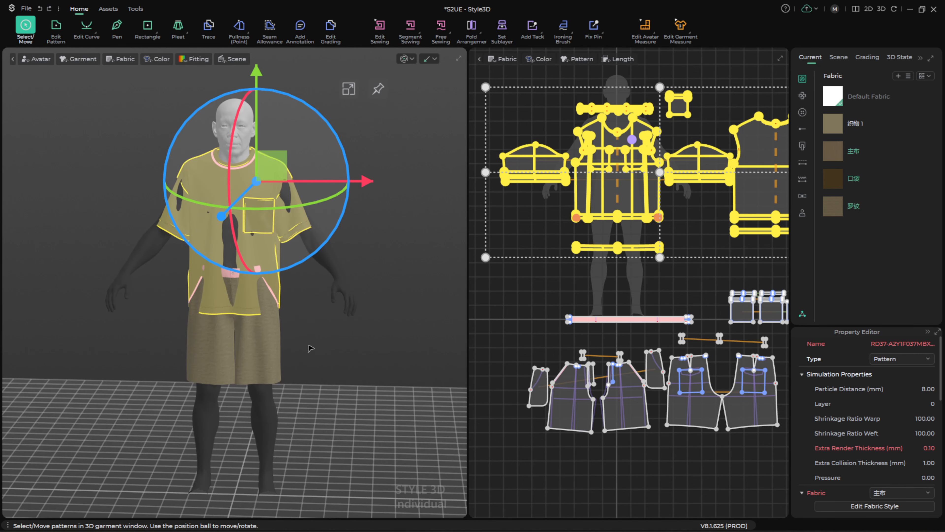
{"action": "scroll", "coordinate": [318, 321], "scroll_direction": "up", "scroll_amount": 3}
{"action": "middle_click_drag", "start_coordinate": [316, 317], "coordinate": [307, 359]}
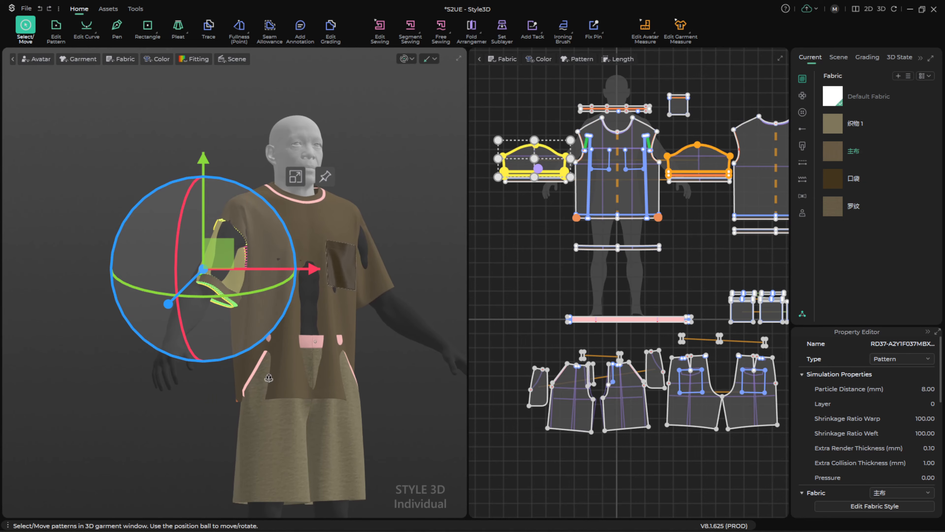
Hide the avatar and delete the inner hem strip of the T-shirt's sleeve on the avatar's right arm
{"action": "right_click_drag", "start_coordinate": [289, 292], "coordinate": [272, 368]}
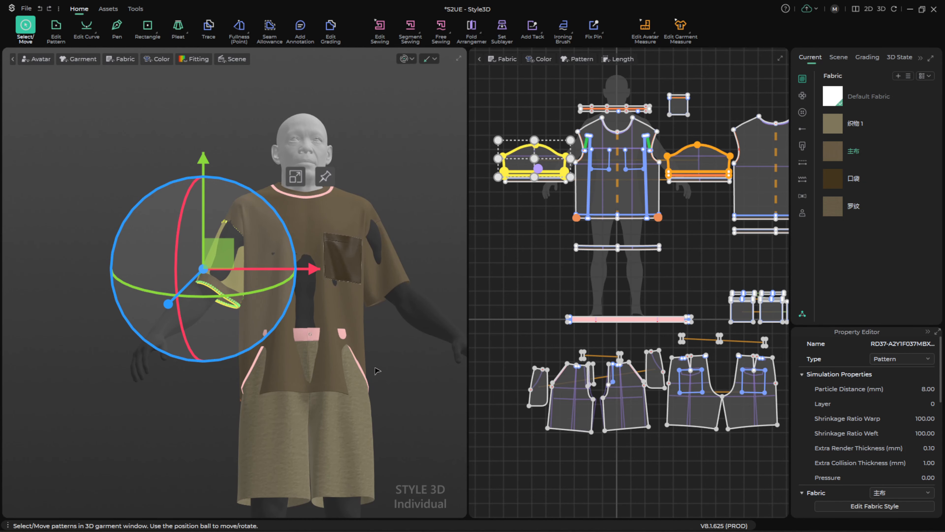
{"action": "right_click_drag", "start_coordinate": [345, 379], "coordinate": [341, 394]}
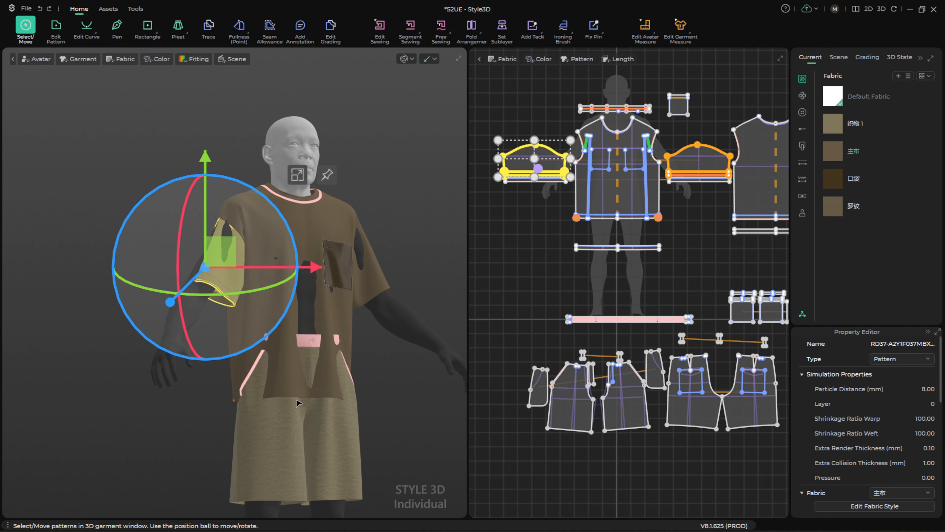
{"action": "key", "text": "shift+a"}
{"action": "right_click_drag", "start_coordinate": [299, 403], "coordinate": [320, 399]}
{"action": "scroll", "coordinate": [289, 369], "scroll_direction": "up", "scroll_amount": 4}
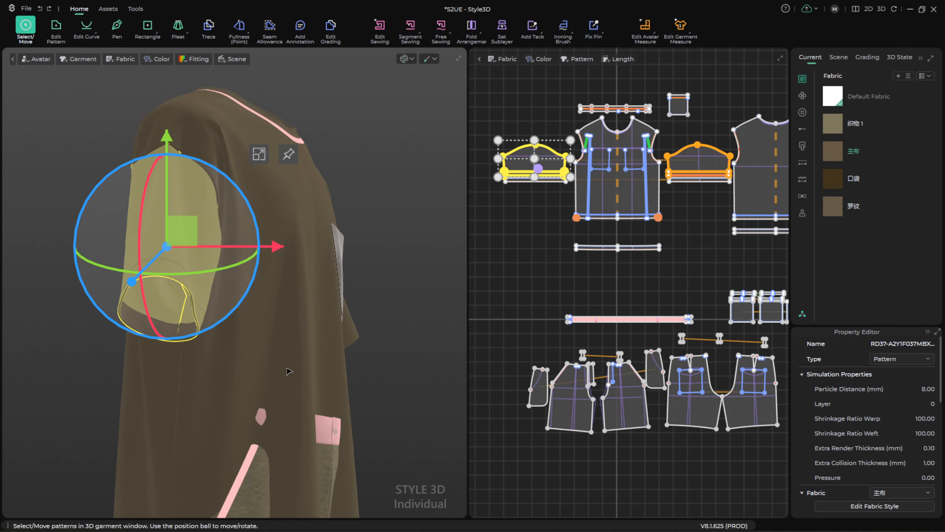
{"action": "scroll", "coordinate": [290, 371], "scroll_direction": "up", "scroll_amount": 1}
{"action": "middle_click_drag", "start_coordinate": [289, 371], "coordinate": [364, 314]}
{"action": "left_click", "coordinate": [439, 265]}
{"action": "right_click_drag", "start_coordinate": [402, 343], "coordinate": [354, 337]}
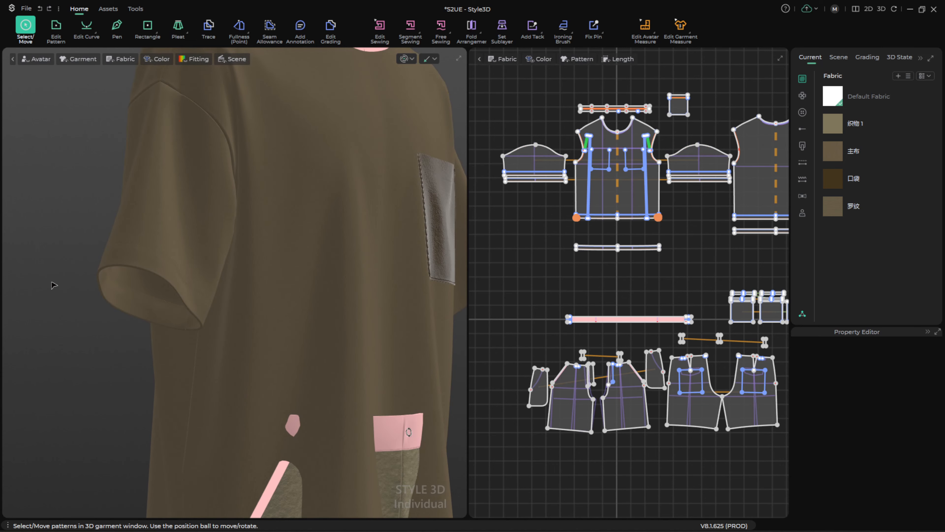
{"action": "left_click", "coordinate": [124, 303]}
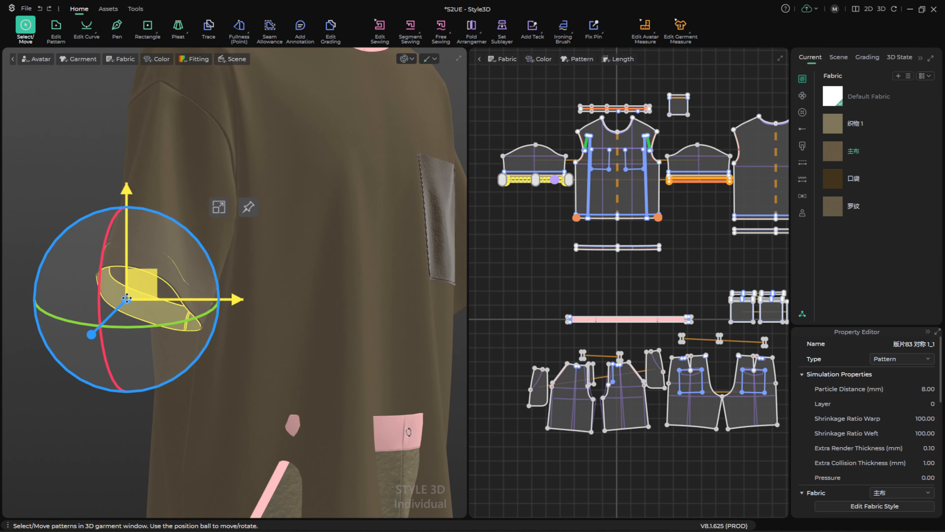
{"action": "key", "text": "Delete"}
{"action": "scroll", "coordinate": [194, 376], "scroll_direction": "down", "scroll_amount": 3}
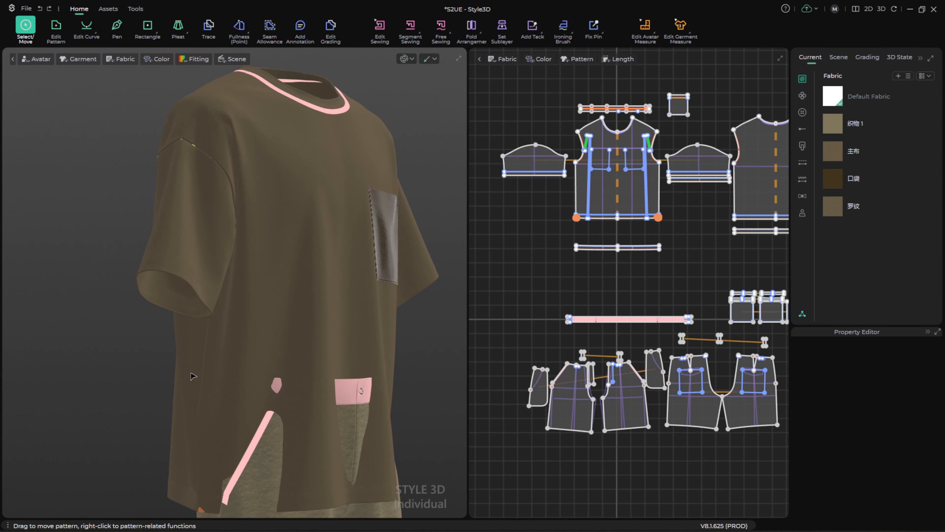
Delete the inner hem strip of the T-shirt's other sleeve and show the avatar again
{"action": "left_click", "coordinate": [158, 296]}
{"action": "right_click_drag", "start_coordinate": [179, 327], "coordinate": [220, 350]}
{"action": "left_click", "coordinate": [246, 244]}
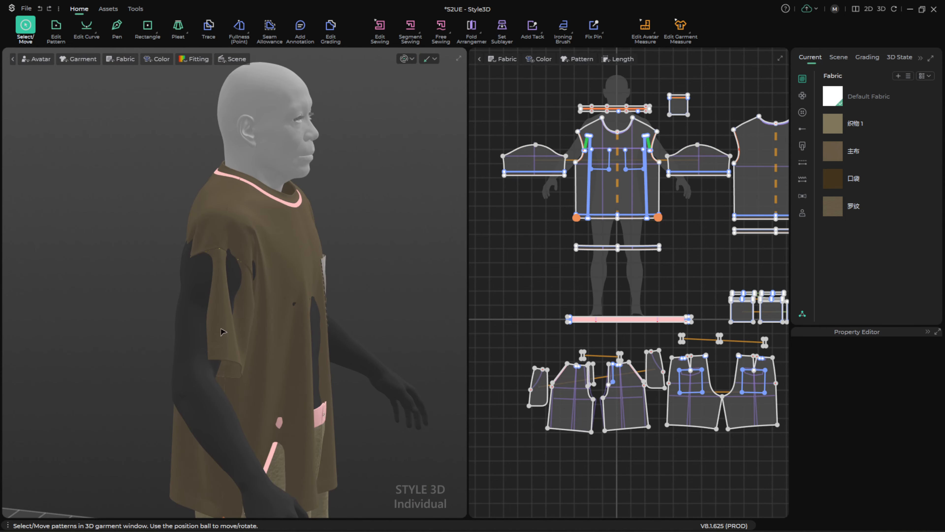
Shift the T-shirt sleeve on the avatar's right side outward so it wraps around the arm
{"action": "left_click", "coordinate": [227, 333]}
{"action": "left_click_drag", "start_coordinate": [235, 343], "coordinate": [219, 349]}
{"action": "right_click_drag", "start_coordinate": [232, 379], "coordinate": [203, 303]}
Move and rotate the other T-shirt sleeve by about 13° so it wraps around the avatar's left arm
{"action": "left_click", "coordinate": [229, 323]}
{"action": "left_click", "coordinate": [201, 300]}
{"action": "left_click_drag", "start_coordinate": [201, 307], "coordinate": [217, 295]}
{"action": "right_click_drag", "start_coordinate": [223, 292], "coordinate": [266, 276]}
{"action": "left_click_drag", "start_coordinate": [296, 245], "coordinate": [285, 232]}
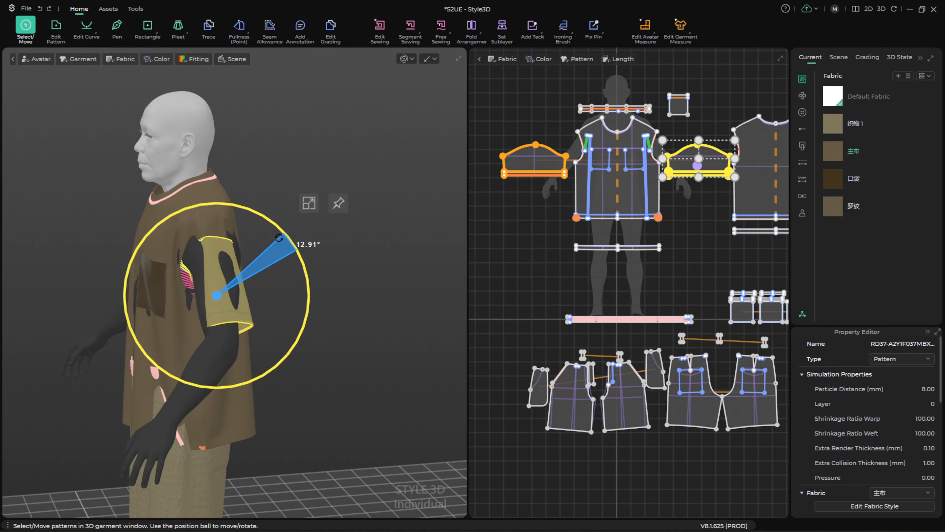
{"action": "right_click_drag", "start_coordinate": [285, 246], "coordinate": [274, 227]}
{"action": "left_click_drag", "start_coordinate": [225, 300], "coordinate": [216, 310]}
{"action": "right_click_drag", "start_coordinate": [208, 343], "coordinate": [219, 378]}
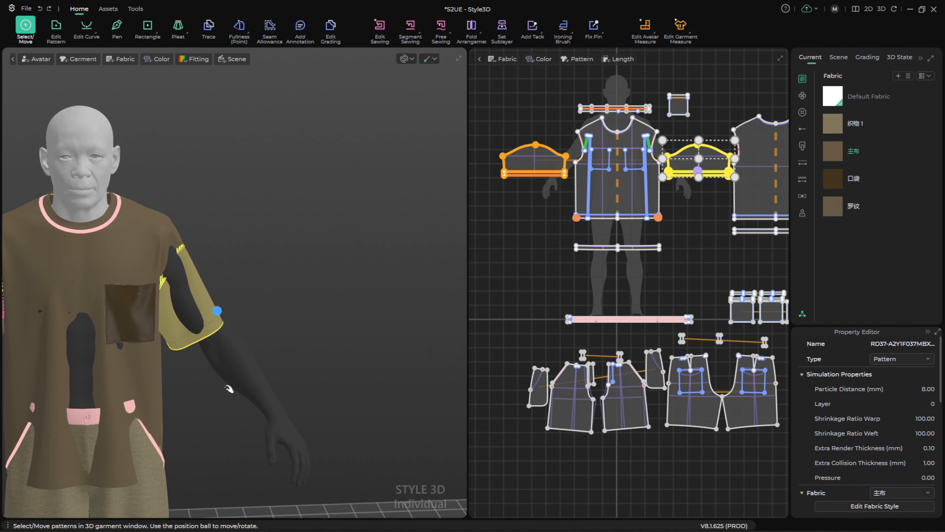
Simulate the T-shirt on the avatar and pull its front hem down over the shorts
{"action": "key", "text": "space"}
{"action": "scroll", "coordinate": [220, 387], "scroll_direction": "down", "scroll_amount": 2}
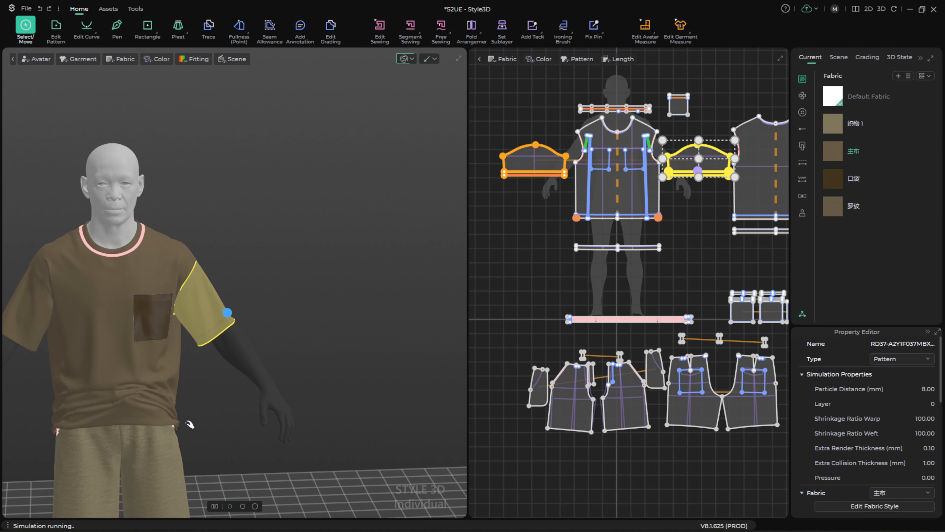
{"action": "right_click_drag", "start_coordinate": [155, 443], "coordinate": [164, 389]}
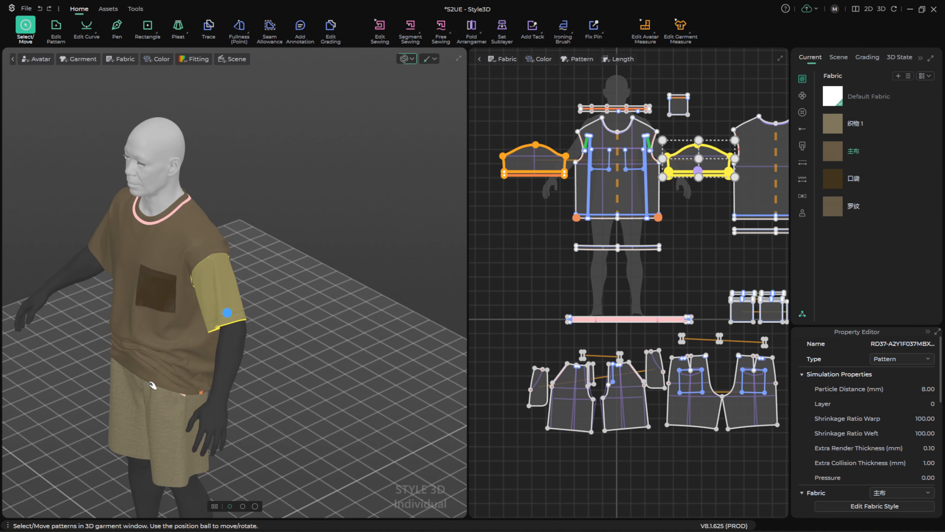
{"action": "left_click_drag", "start_coordinate": [152, 385], "coordinate": [145, 440]}
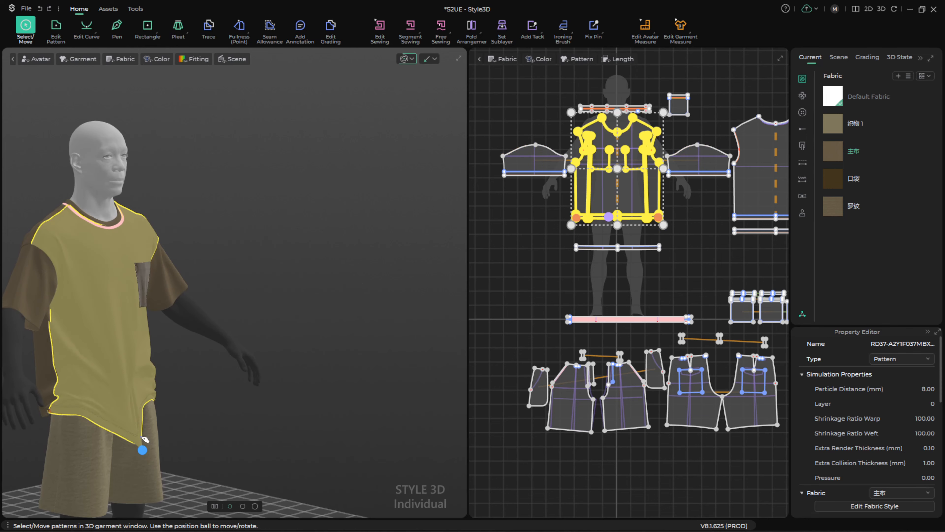
{"action": "right_click_drag", "start_coordinate": [133, 417], "coordinate": [58, 428]}
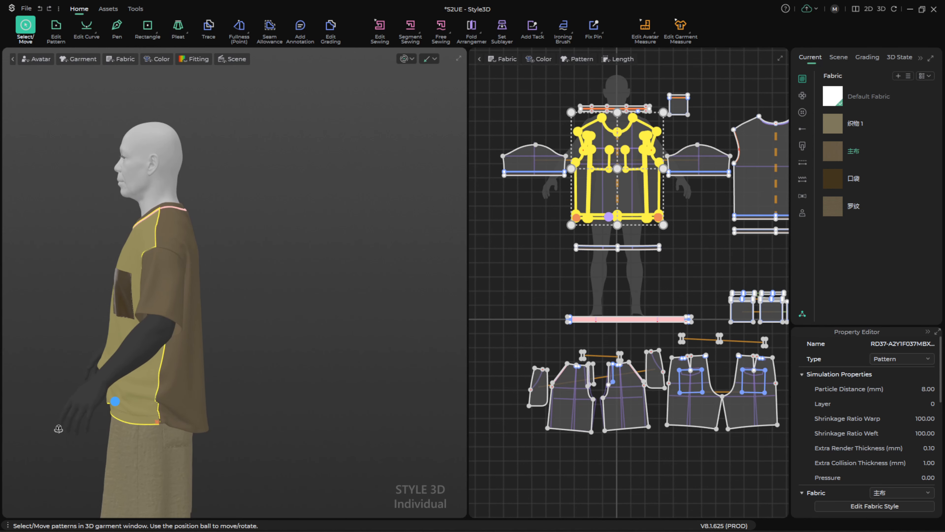
Delete all pins from the garment, starting from the pin at the T-shirt's front side hem
{"action": "scroll", "coordinate": [171, 423], "scroll_direction": "up", "scroll_amount": 6}
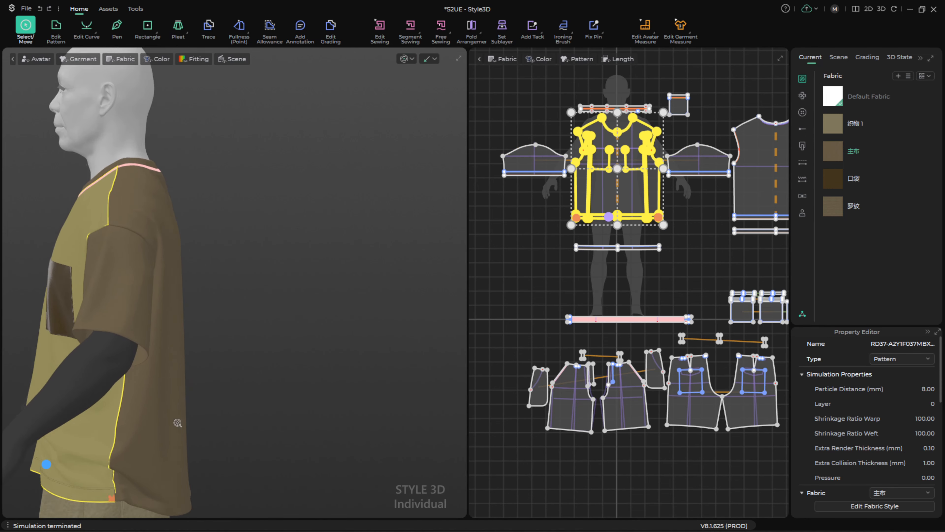
{"action": "middle_click_drag", "start_coordinate": [314, 406], "coordinate": [266, 300]}
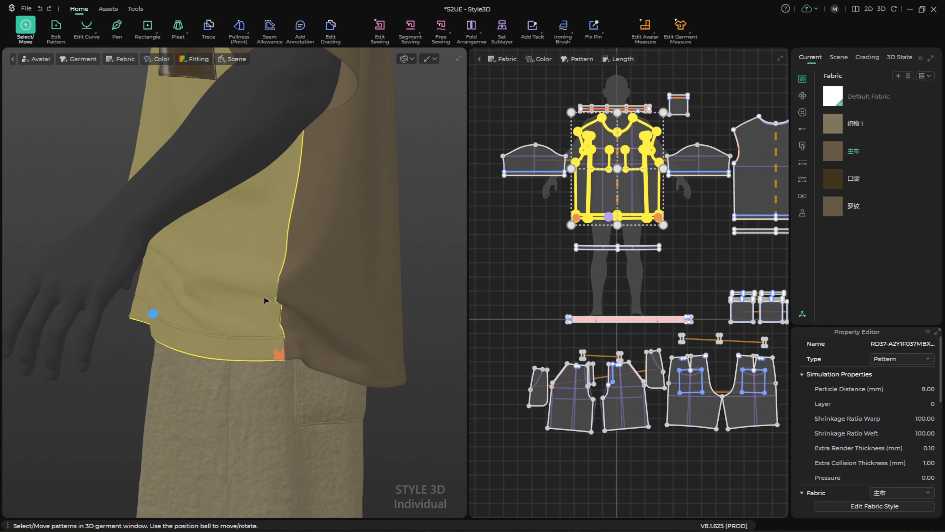
{"action": "left_click", "coordinate": [281, 359]}
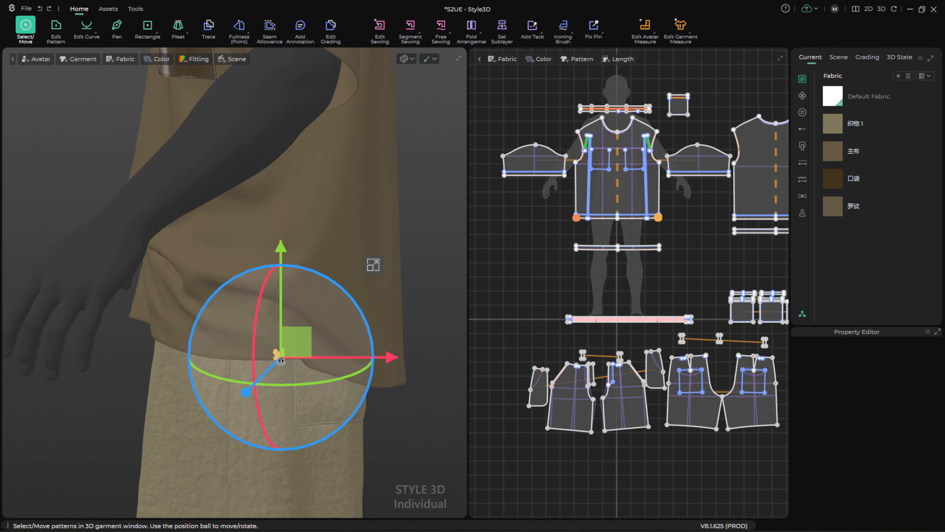
{"action": "right_click", "coordinate": [281, 360]}
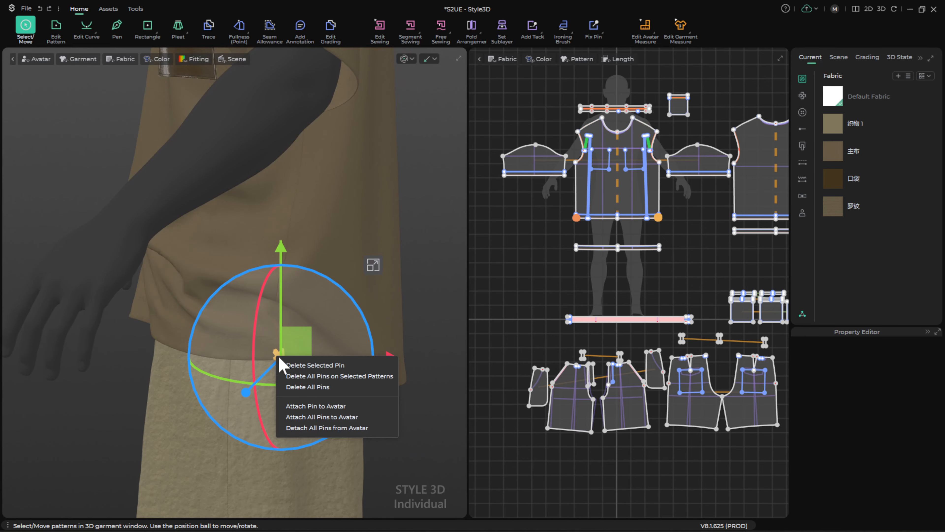
{"action": "left_click", "coordinate": [316, 388]}
Simulate again and pull the T-shirt's front hem down until it hangs straight over the shorts, then clear the selection
{"action": "right_click_drag", "start_coordinate": [234, 430], "coordinate": [330, 430]}
{"action": "scroll", "coordinate": [320, 432], "scroll_direction": "down", "scroll_amount": 4}
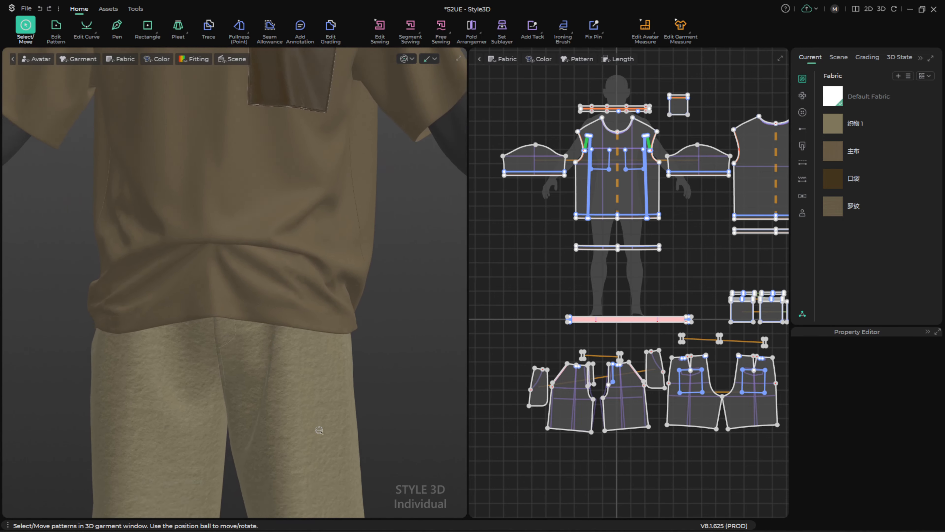
{"action": "key", "text": "space"}
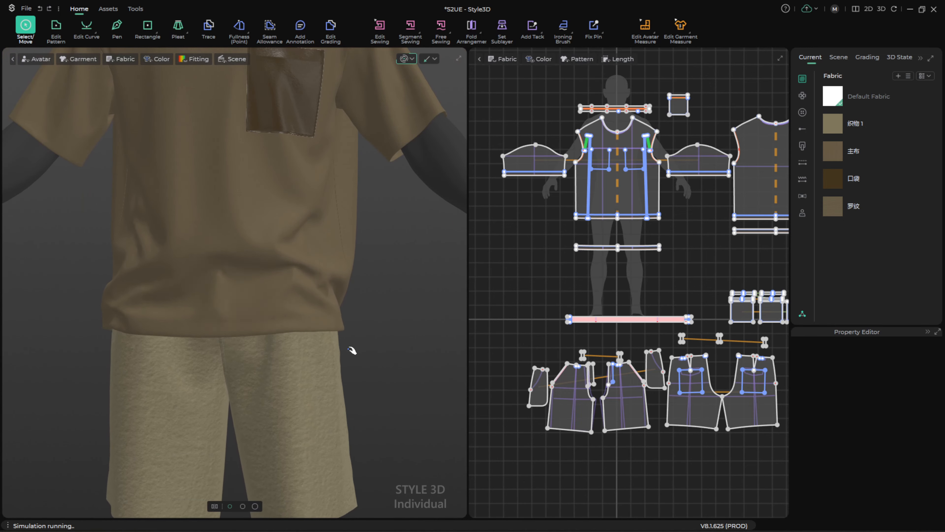
{"action": "left_click", "coordinate": [347, 341]}
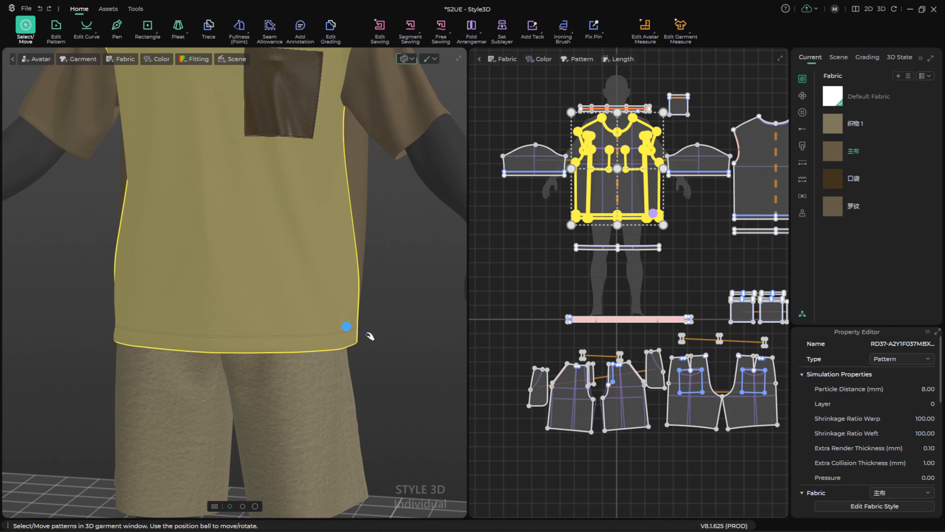
{"action": "scroll", "coordinate": [327, 324], "scroll_direction": "down", "scroll_amount": 4}
{"action": "key", "text": "Escape"}
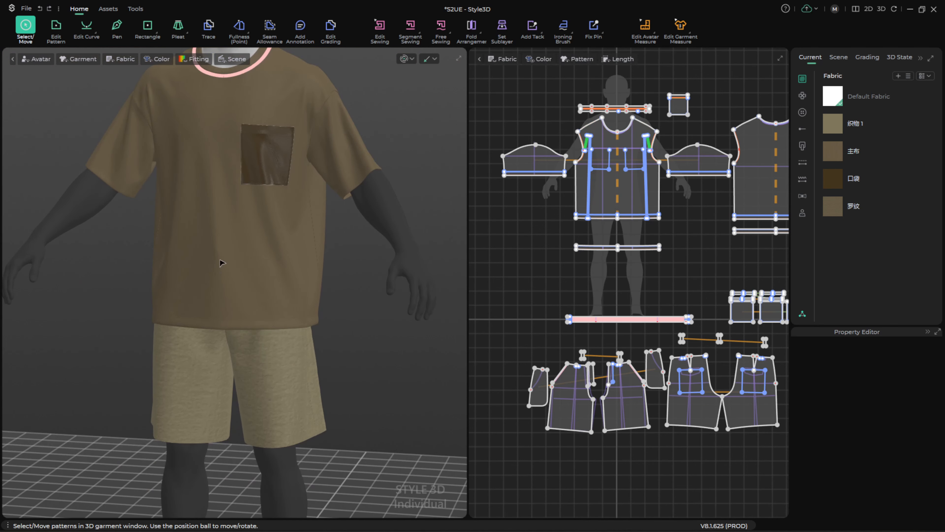
Inspect the draped T-shirt at the neckline and chest, clear the selection and save the project
{"action": "left_click", "coordinate": [219, 264]}
{"action": "scroll", "coordinate": [220, 264], "scroll_direction": "up", "scroll_amount": 5}
{"action": "scroll", "coordinate": [193, 423], "scroll_direction": "down", "scroll_amount": 2}
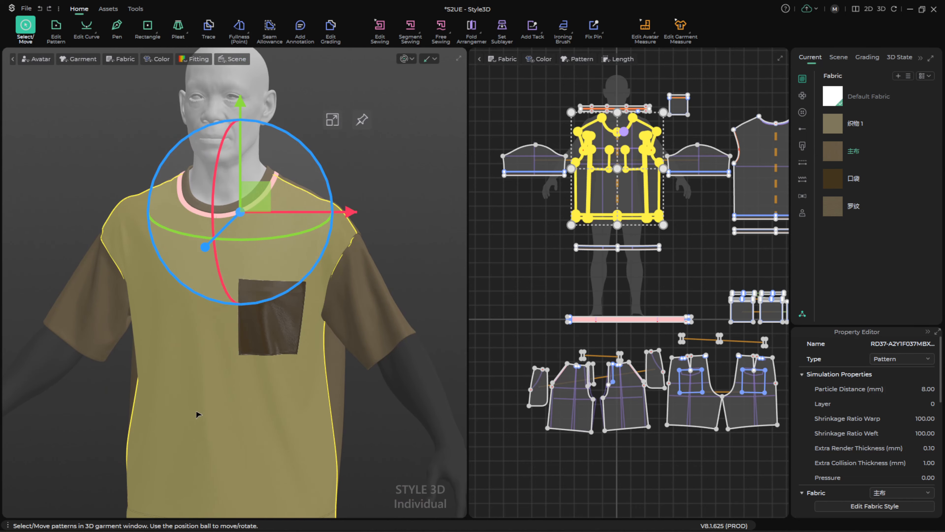
{"action": "key", "text": "Escape"}
{"action": "scroll", "coordinate": [274, 433], "scroll_direction": "down", "scroll_amount": 3}
{"action": "right_click_drag", "start_coordinate": [274, 433], "coordinate": [345, 428]}
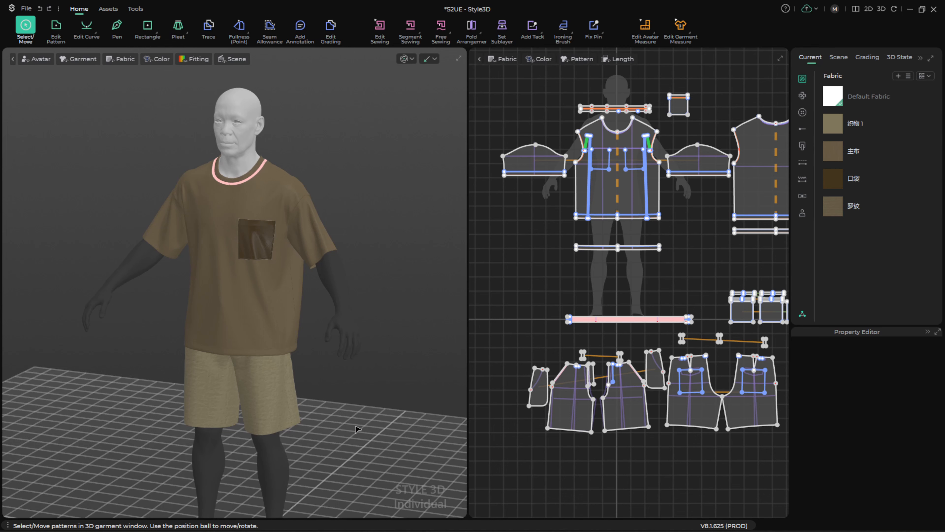
{"action": "key", "text": "ctrl+s"}
{"action": "scroll", "coordinate": [356, 429], "scroll_direction": "up", "scroll_amount": 2}
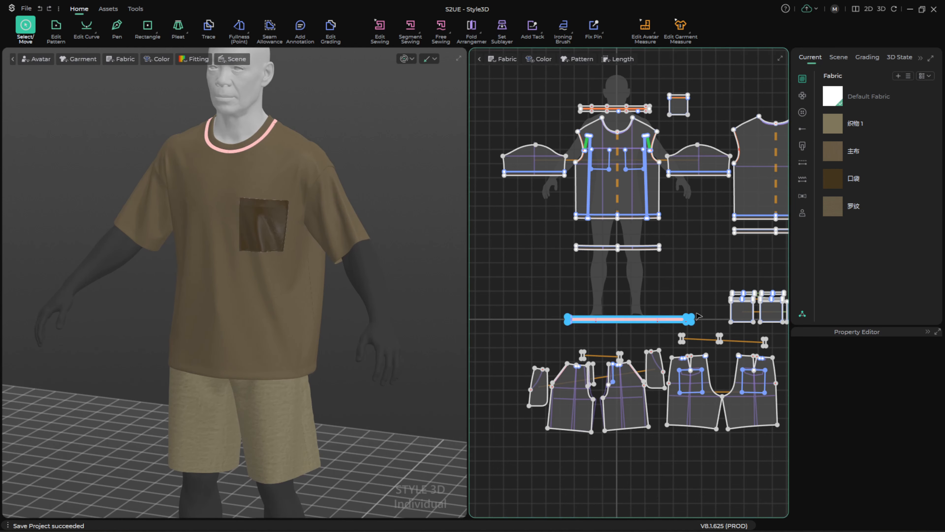
Select all of the T-shirt's pattern pieces in the 2D view and set their particle distance to 20 mm
{"action": "scroll", "coordinate": [629, 319], "scroll_direction": "down", "scroll_amount": 3}
{"action": "right_click_drag", "start_coordinate": [629, 171], "coordinate": [554, 219]}
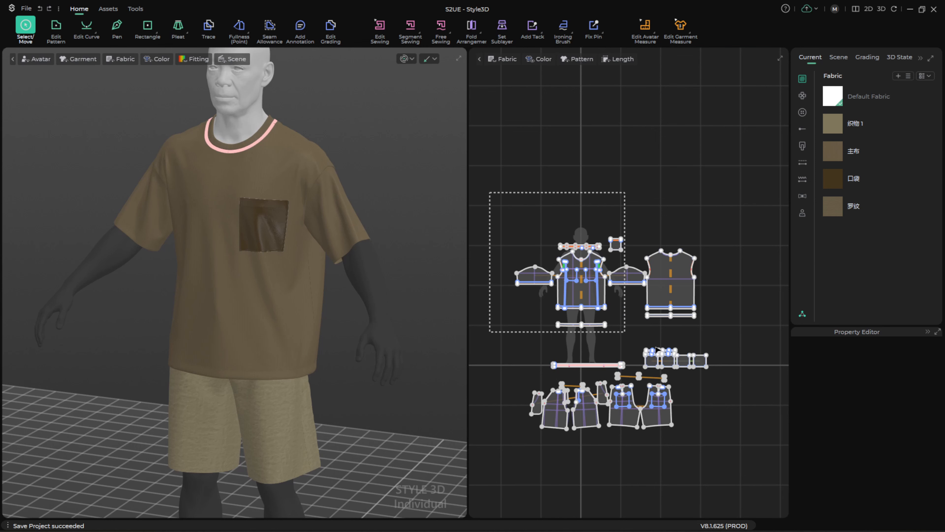
{"action": "left_click_drag", "start_coordinate": [736, 330], "coordinate": [736, 330]}
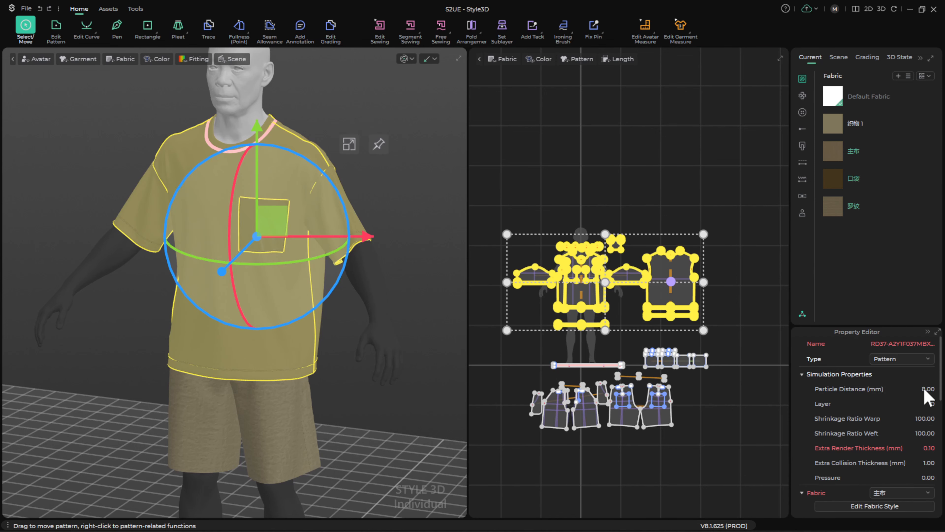
{"action": "left_click", "coordinate": [120, 58]}
{"action": "scroll", "coordinate": [137, 270], "scroll_direction": "up", "scroll_amount": 3}
{"action": "scroll", "coordinate": [137, 270], "scroll_direction": "down", "scroll_amount": 1}
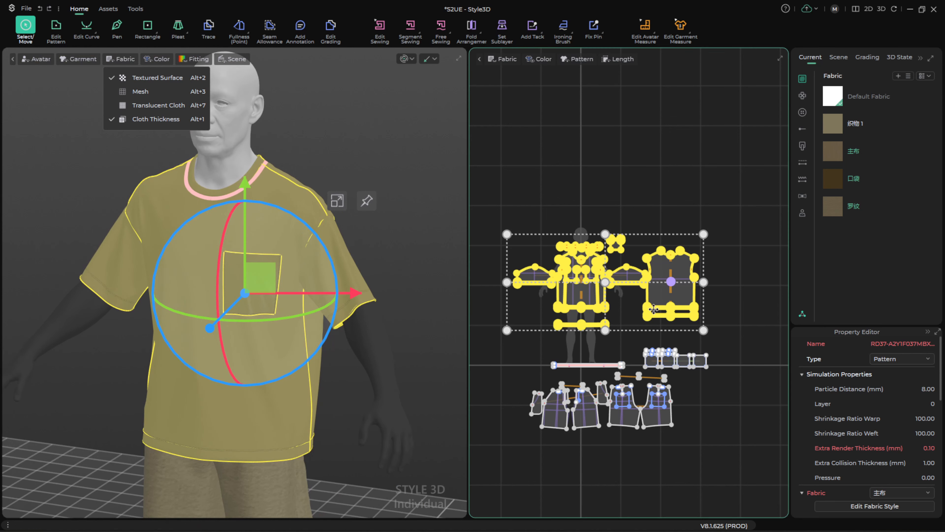
{"action": "left_click", "coordinate": [928, 387]}
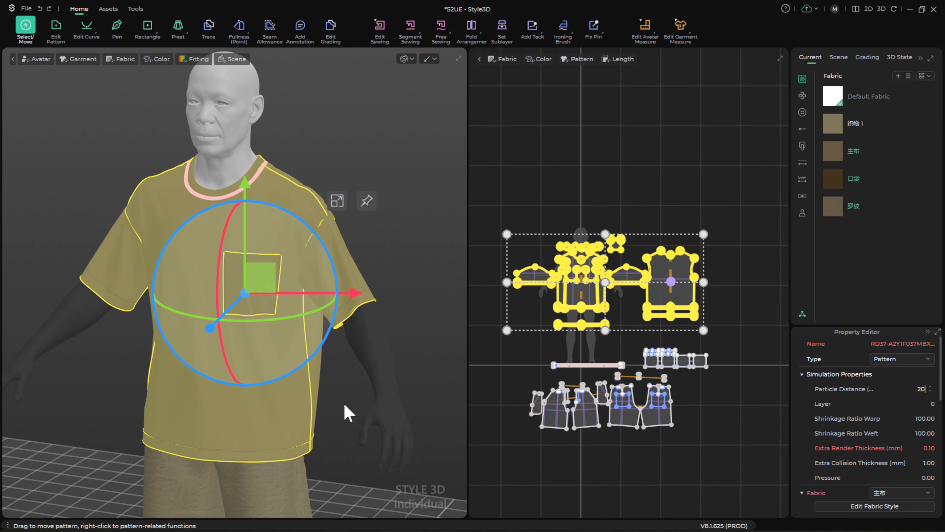
{"action": "key", "text": "Return"}
Simulate the T-shirt with the coarser mesh, save the project and deselect the pattern pieces
{"action": "scroll", "coordinate": [323, 413], "scroll_direction": "up", "scroll_amount": 2}
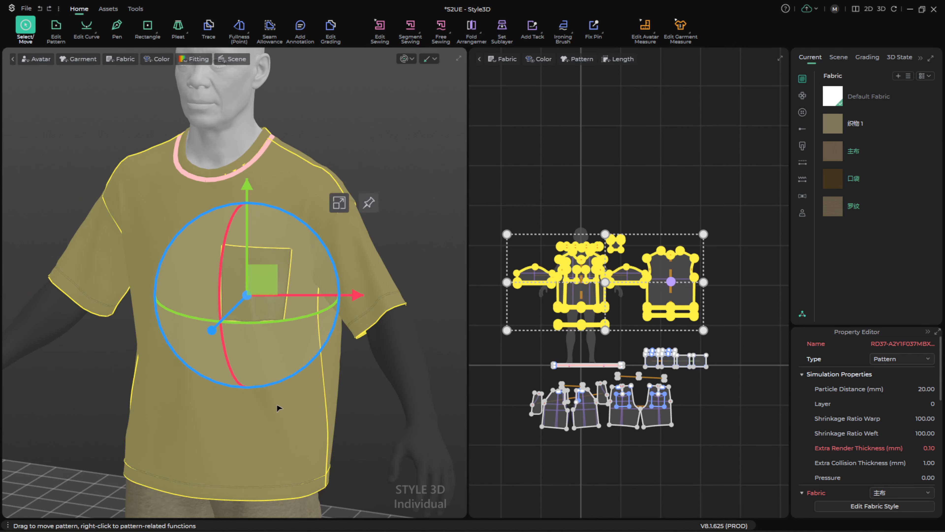
{"action": "scroll", "coordinate": [279, 407], "scroll_direction": "down", "scroll_amount": 3}
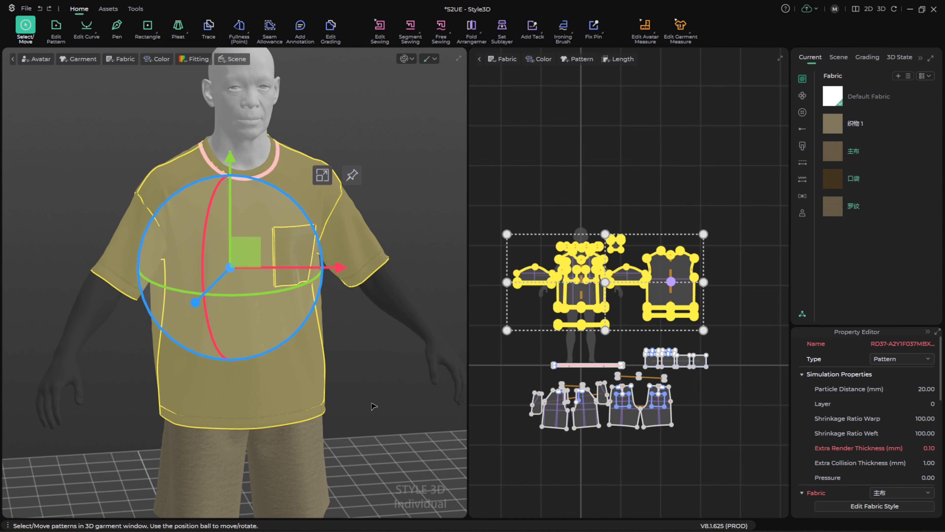
{"action": "key", "text": "space"}
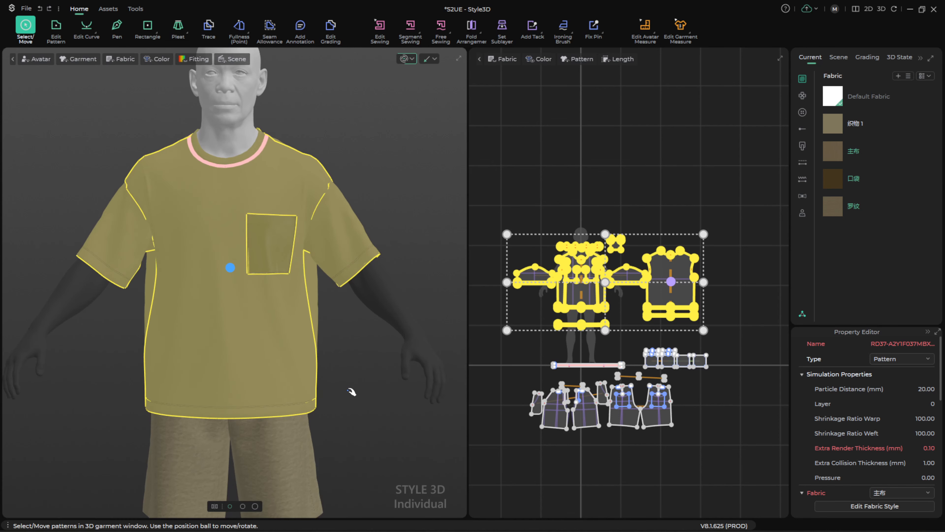
{"action": "scroll", "coordinate": [350, 392], "scroll_direction": "up", "scroll_amount": 2}
{"action": "scroll", "coordinate": [633, 387], "scroll_direction": "down", "scroll_amount": 2}
{"action": "scroll", "coordinate": [655, 383], "scroll_direction": "up", "scroll_amount": 3}
{"action": "middle_click_drag", "start_coordinate": [654, 382], "coordinate": [676, 334]}
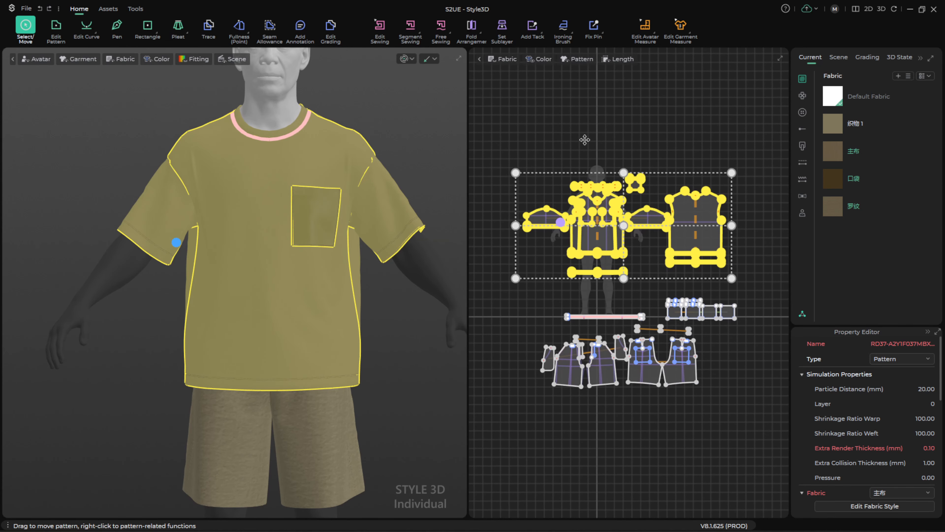
{"action": "left_click", "coordinate": [587, 125]}
Open the UV Editor and bring the garment's UV layout into close view
{"action": "scroll", "coordinate": [628, 170], "scroll_direction": "up", "scroll_amount": 3}
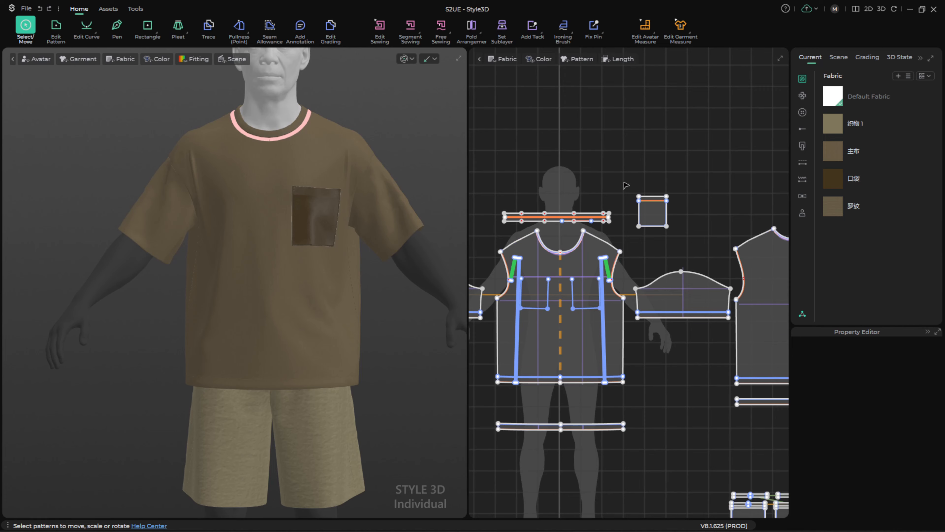
{"action": "scroll", "coordinate": [625, 185], "scroll_direction": "down", "scroll_amount": 5}
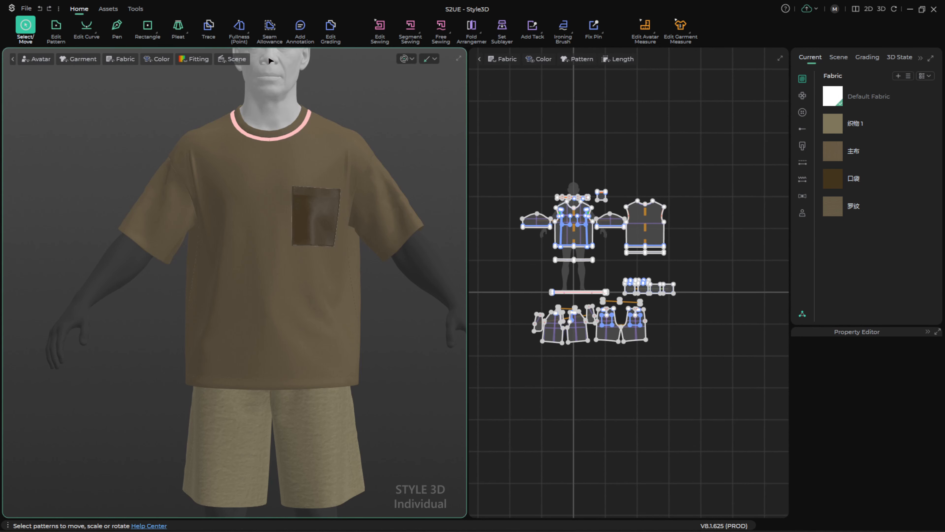
{"action": "left_click", "coordinate": [136, 9]}
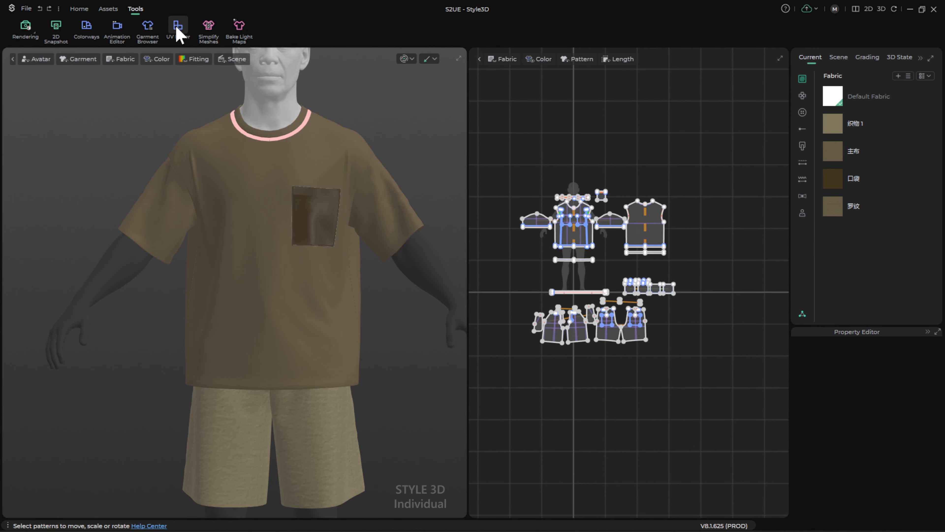
{"action": "left_click", "coordinate": [178, 26]}
{"action": "scroll", "coordinate": [197, 247], "scroll_direction": "down", "scroll_amount": 2}
{"action": "middle_click_drag", "start_coordinate": [197, 247], "coordinate": [144, 243]}
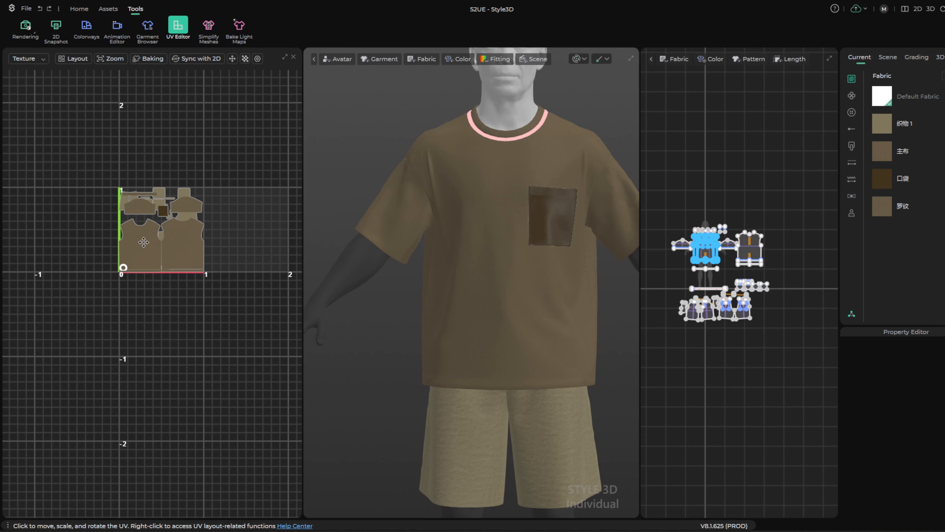
{"action": "scroll", "coordinate": [143, 243], "scroll_direction": "up", "scroll_amount": 4}
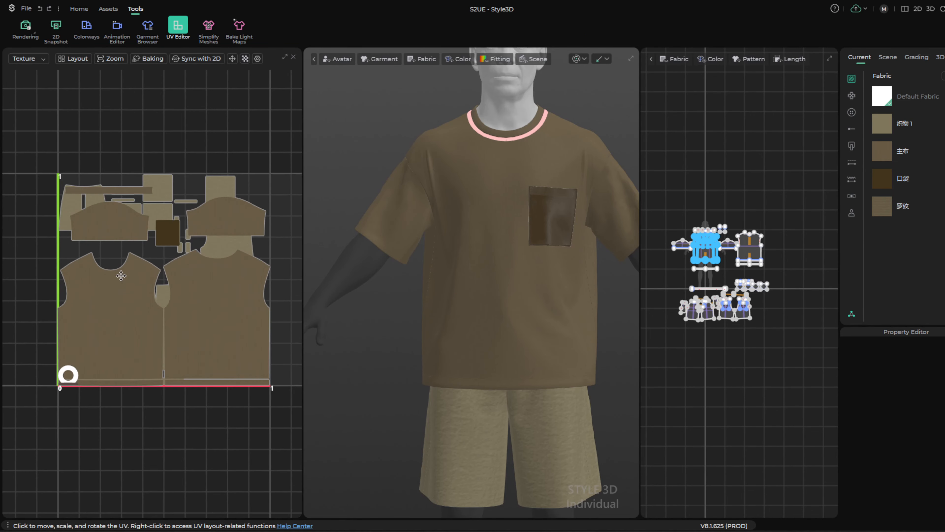
Move the UV islands of the T-shirt's front, back, sleeves, pocket and neck rib out of the UV tile
{"action": "right_click", "coordinate": [106, 295]}
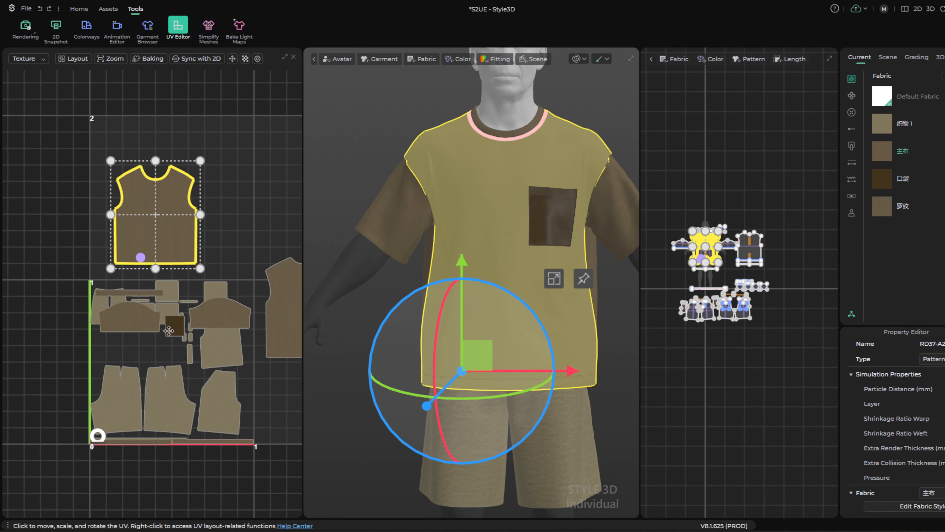
{"action": "left_click_drag", "start_coordinate": [145, 325], "coordinate": [259, 231]}
{"action": "left_click_drag", "start_coordinate": [207, 315], "coordinate": [230, 169]}
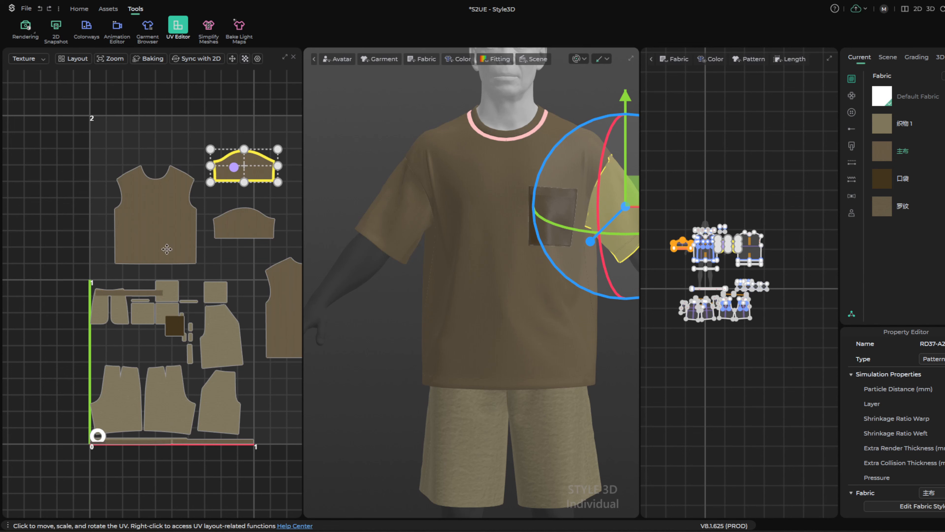
{"action": "left_click_drag", "start_coordinate": [175, 325], "coordinate": [141, 140]}
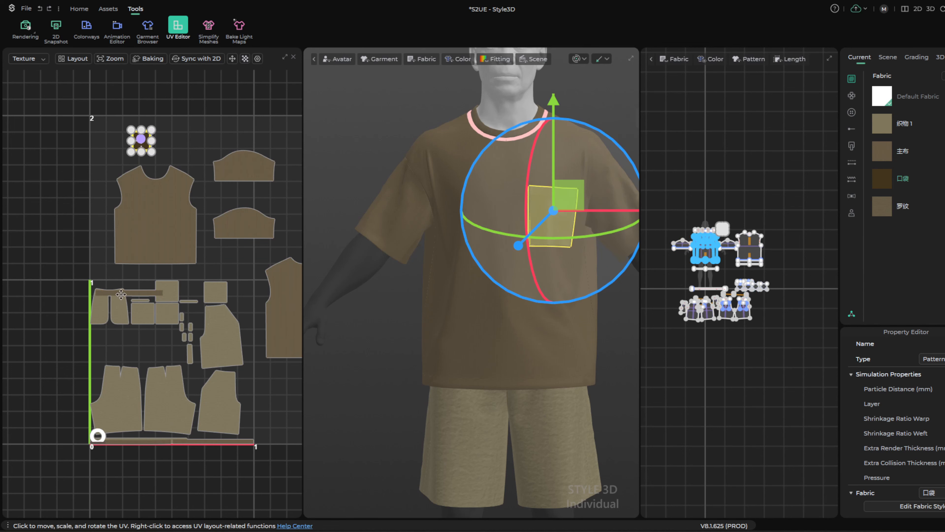
{"action": "left_click_drag", "start_coordinate": [121, 294], "coordinate": [140, 200]}
Spread the four large UV islands of the shorts' legs apart along the lower part of the tile
{"action": "left_click_drag", "start_coordinate": [117, 401], "coordinate": [75, 326]}
{"action": "left_click_drag", "start_coordinate": [75, 326], "coordinate": [75, 374]}
{"action": "left_click_drag", "start_coordinate": [169, 400], "coordinate": [129, 373]}
{"action": "left_click_drag", "start_coordinate": [219, 402], "coordinate": [261, 389]}
{"action": "left_click_drag", "start_coordinate": [222, 337], "coordinate": [208, 390]}
Move the stacked white ring-shaped UV islands apart into the free space above the tile
{"action": "left_click", "coordinate": [254, 272]}
{"action": "left_click_drag", "start_coordinate": [99, 431], "coordinate": [101, 251]}
{"action": "left_click_drag", "start_coordinate": [99, 430], "coordinate": [101, 230]}
Separate the overlapping long strips at the tile's lower edge, placing the shorts' waistband and T-shirt hem strips in free space
{"action": "scroll", "coordinate": [93, 494], "scroll_direction": "up", "scroll_amount": 7}
{"action": "left_click_drag", "start_coordinate": [164, 393], "coordinate": [168, 355]}
{"action": "scroll", "coordinate": [7, 494], "scroll_direction": "down", "scroll_amount": 6}
{"action": "left_click_drag", "start_coordinate": [116, 415], "coordinate": [102, 312]}
{"action": "left_click_drag", "start_coordinate": [106, 435], "coordinate": [109, 252]}
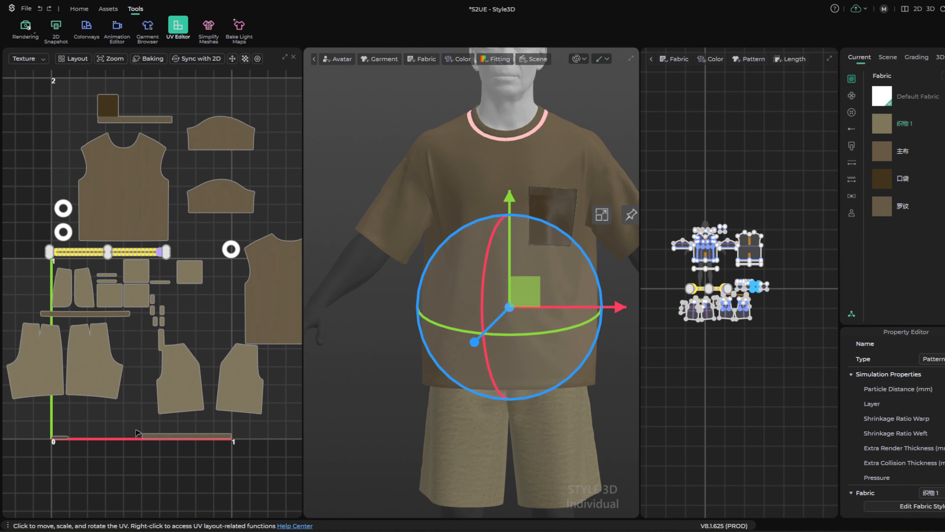
{"action": "left_click_drag", "start_coordinate": [171, 436], "coordinate": [205, 227]}
Move the remaining small islands off the tile's lower edge and place the overlapping narrow strips in free space beside the shorts' pieces
{"action": "scroll", "coordinate": [36, 441], "scroll_direction": "up", "scroll_amount": 3}
{"action": "left_click_drag", "start_coordinate": [69, 435], "coordinate": [134, 196]}
{"action": "scroll", "coordinate": [199, 419], "scroll_direction": "up", "scroll_amount": 3}
{"action": "middle_click_drag", "start_coordinate": [199, 419], "coordinate": [143, 456]}
{"action": "scroll", "coordinate": [150, 454], "scroll_direction": "down", "scroll_amount": 6}
{"action": "left_click_drag", "start_coordinate": [183, 467], "coordinate": [154, 304]}
{"action": "middle_click_drag", "start_coordinate": [168, 384], "coordinate": [140, 406]}
{"action": "scroll", "coordinate": [140, 407], "scroll_direction": "up", "scroll_amount": 3}
{"action": "left_click_drag", "start_coordinate": [117, 381], "coordinate": [133, 336]}
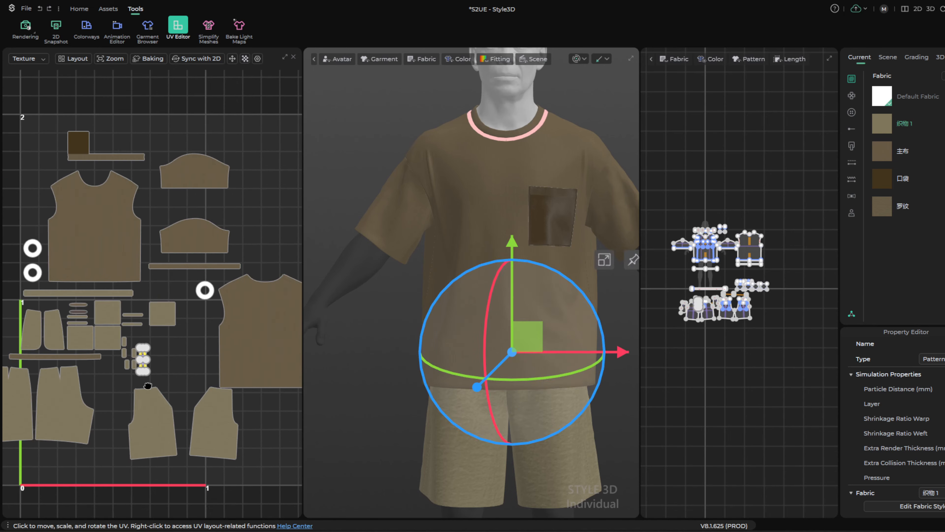
Shift the ring-shaped, pocket and small shorts UV islands closer together around the T-shirt front
{"action": "left_click_drag", "start_coordinate": [151, 421], "coordinate": [121, 408]}
{"action": "scroll", "coordinate": [90, 411], "scroll_direction": "up", "scroll_amount": 4}
{"action": "scroll", "coordinate": [192, 365], "scroll_direction": "down", "scroll_amount": 6}
{"action": "left_click_drag", "start_coordinate": [236, 383], "coordinate": [220, 375]}
{"action": "middle_click_drag", "start_coordinate": [141, 298], "coordinate": [202, 299]}
{"action": "left_click_drag", "start_coordinate": [201, 297], "coordinate": [176, 337]}
{"action": "scroll", "coordinate": [176, 338], "scroll_direction": "down", "scroll_amount": 3}
{"action": "left_click_drag", "start_coordinate": [189, 334], "coordinate": [101, 343]}
{"action": "left_click_drag", "start_coordinate": [137, 274], "coordinate": [105, 329]}
{"action": "scroll", "coordinate": [170, 348], "scroll_direction": "up", "scroll_amount": 4}
Place one shorts leg and the square piece beside the T-shirt front, and the T-shirt back next to the remaining shorts leg
{"action": "left_click_drag", "start_coordinate": [171, 339], "coordinate": [70, 291]}
{"action": "left_click_drag", "start_coordinate": [229, 354], "coordinate": [184, 353]}
{"action": "left_click_drag", "start_coordinate": [186, 399], "coordinate": [76, 260]}
{"action": "scroll", "coordinate": [80, 308], "scroll_direction": "up", "scroll_amount": 2}
{"action": "left_click_drag", "start_coordinate": [66, 320], "coordinate": [68, 324]}
{"action": "left_click_drag", "start_coordinate": [68, 287], "coordinate": [87, 313]}
{"action": "left_click_drag", "start_coordinate": [79, 250], "coordinate": [79, 263]}
{"action": "left_click_drag", "start_coordinate": [239, 386], "coordinate": [239, 430]}
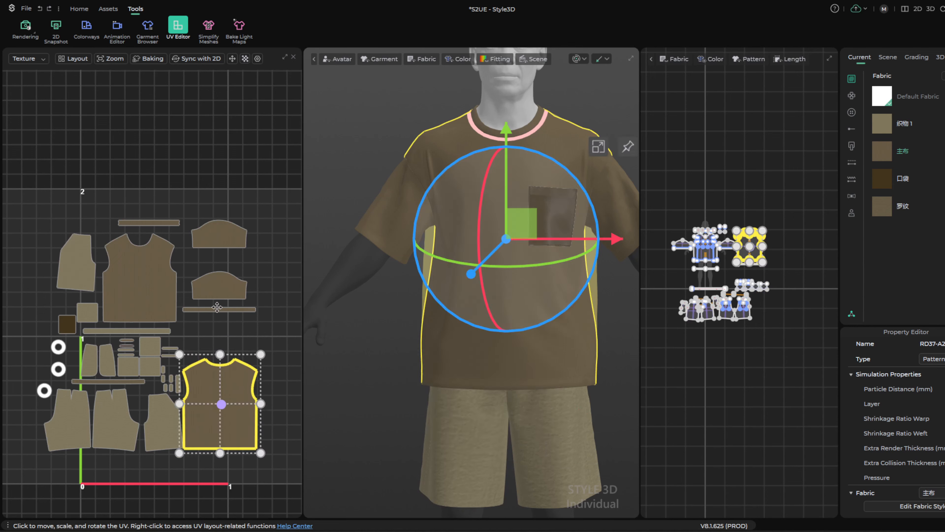
Bring the two sleeve islands down above the T-shirt back and move the dark pocket above the sleeves
{"action": "left_click_drag", "start_coordinate": [220, 285], "coordinate": [219, 329]}
{"action": "left_click_drag", "start_coordinate": [220, 234], "coordinate": [220, 302]}
{"action": "left_click_drag", "start_coordinate": [67, 323], "coordinate": [205, 265]}
Select all UV islands, align them with the tile's origin and scale them down together to fit inside the 0-1 tile
{"action": "scroll", "coordinate": [154, 330], "scroll_direction": "down", "scroll_amount": 3}
{"action": "left_click", "coordinate": [207, 424]}
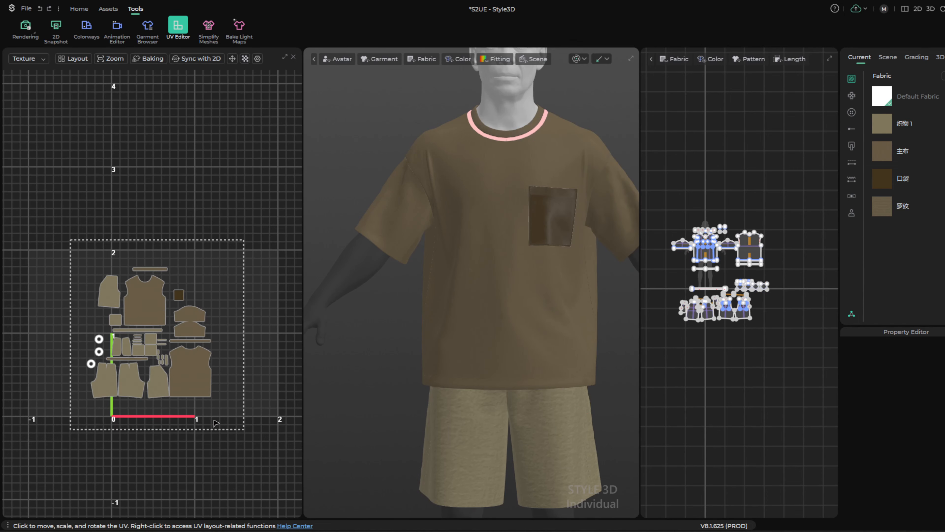
{"action": "key", "text": "ctrl+a"}
{"action": "scroll", "coordinate": [106, 390], "scroll_direction": "up", "scroll_amount": 4}
{"action": "scroll", "coordinate": [108, 389], "scroll_direction": "down", "scroll_amount": 4}
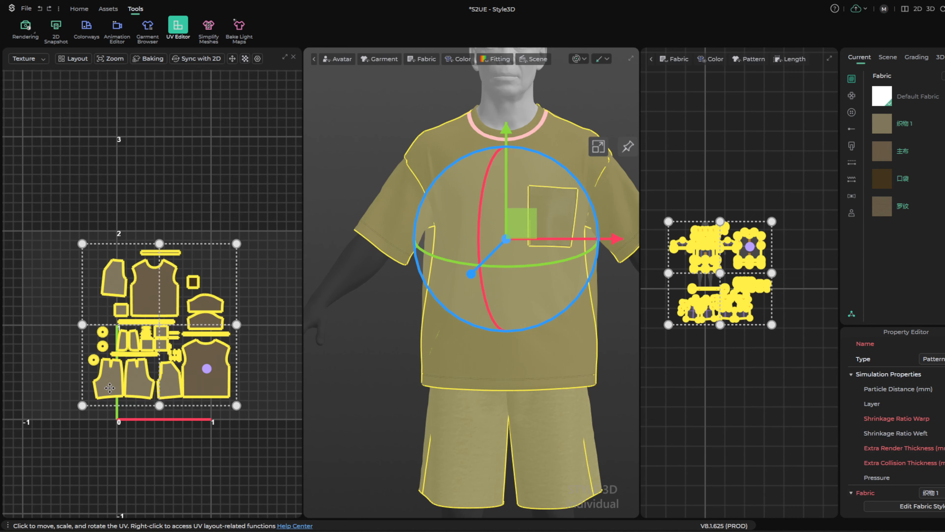
{"action": "left_click_drag", "start_coordinate": [142, 382], "coordinate": [168, 400]}
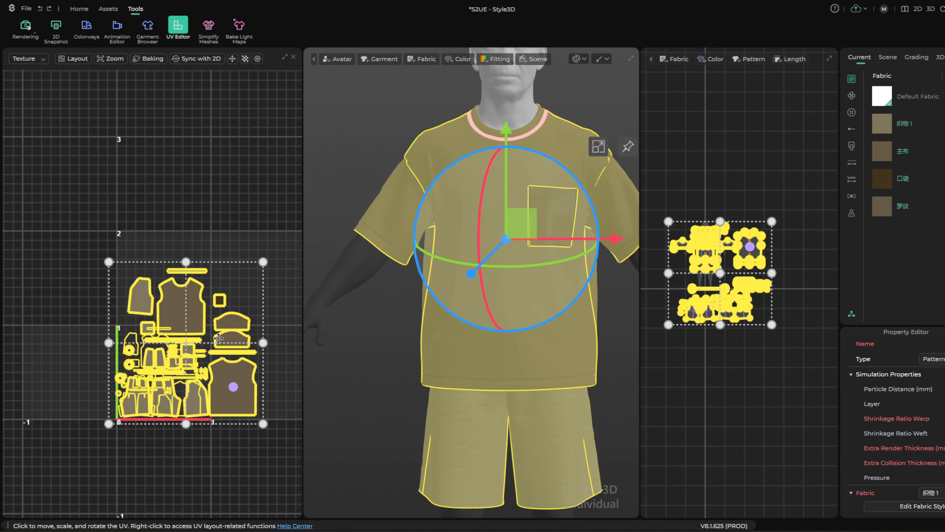
{"action": "left_click_drag", "start_coordinate": [219, 338], "coordinate": [214, 341]}
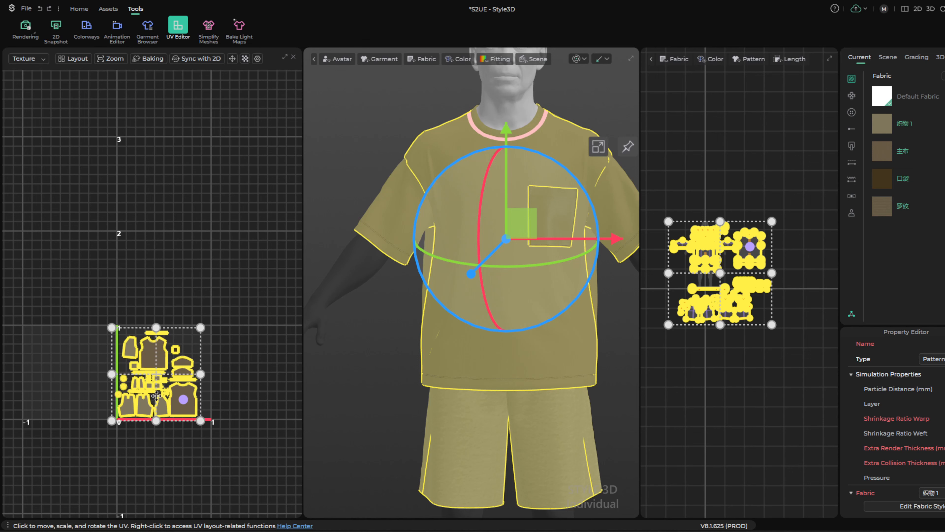
{"action": "left_click_drag", "start_coordinate": [156, 396], "coordinate": [162, 396]}
{"action": "scroll", "coordinate": [166, 402], "scroll_direction": "up", "scroll_amount": 2}
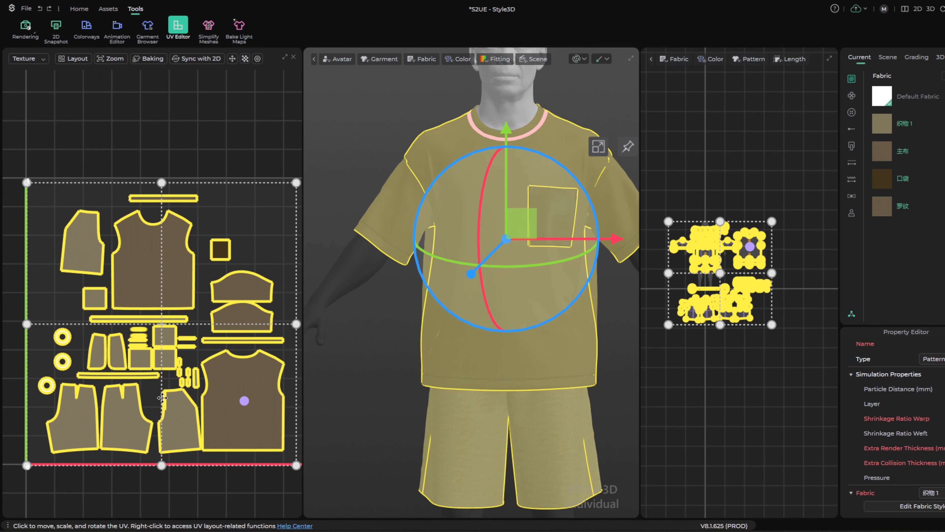
{"action": "scroll", "coordinate": [167, 398], "scroll_direction": "down", "scroll_amount": 3}
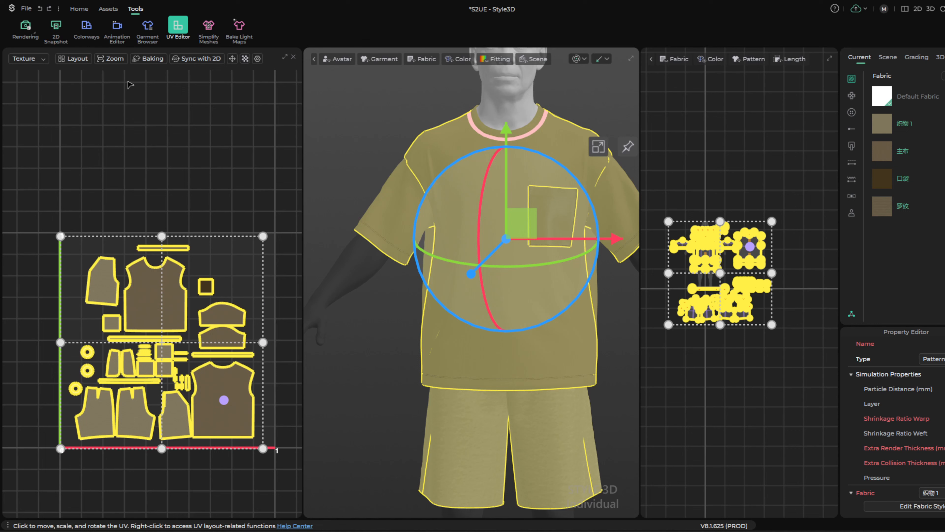
Bake PBR maps for all tiles, adding Roughness to the Texture, Normal and Displacement maps
{"action": "left_click", "coordinate": [152, 60]}
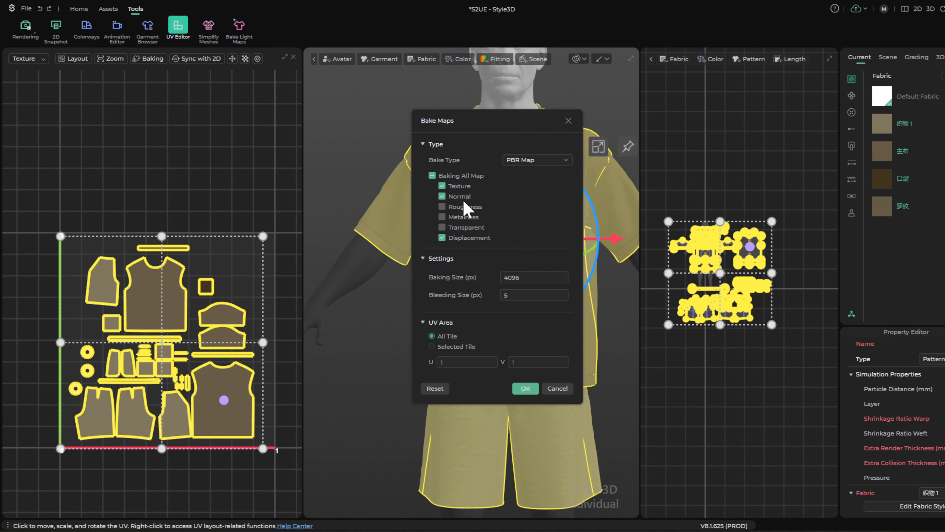
{"action": "mouse_move", "coordinate": [493, 129]}
{"action": "left_mouse_down"}
{"action": "mouse_move", "coordinate": [382, 162]}
{"action": "mouse_move", "coordinate": [559, 144]}
{"action": "mouse_move", "coordinate": [488, 125]}
{"action": "left_mouse_up"}
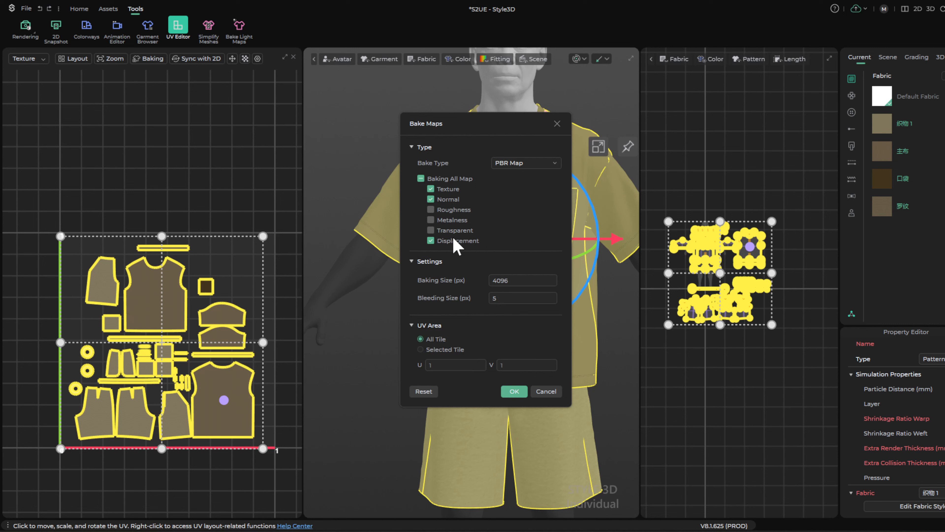
{"action": "left_click", "coordinate": [430, 210]}
{"action": "left_click", "coordinate": [513, 391]}
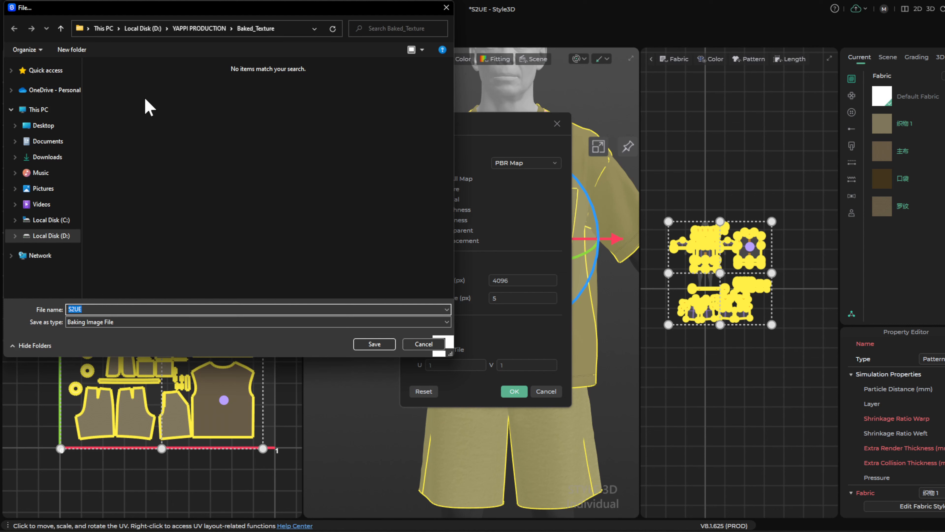
Save the baked maps as S2UE in a new folder named Texture inside D: > ORIAFRIQUE > TUTORIALS > Style2UE
{"action": "left_click", "coordinate": [141, 29]}
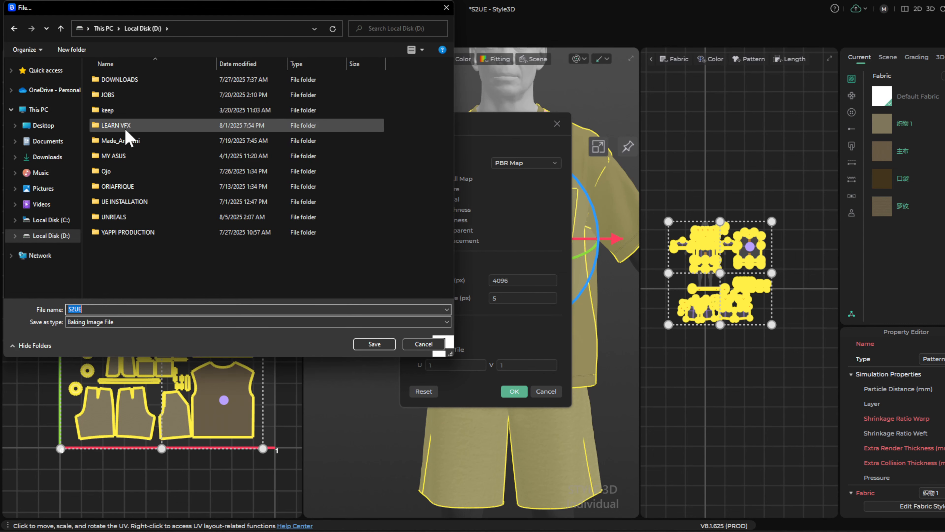
{"action": "double_click", "coordinate": [93, 187]}
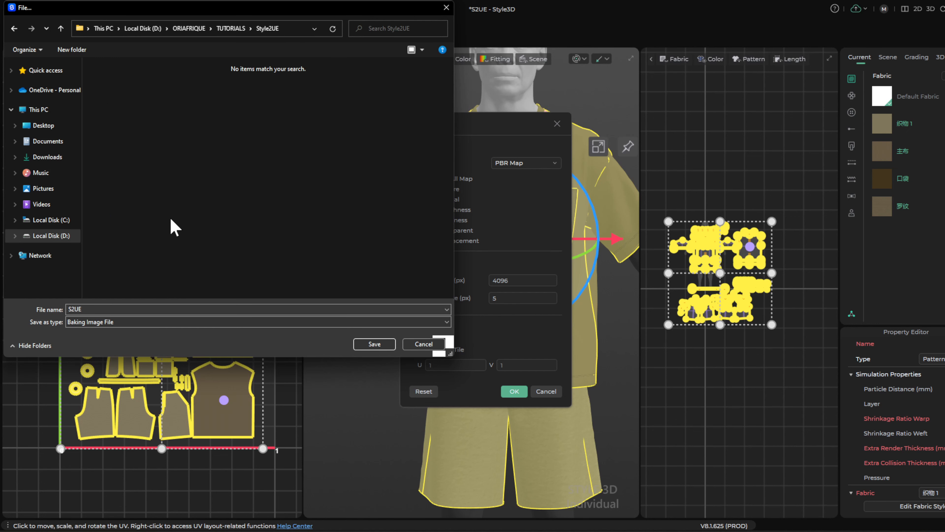
{"action": "right_click", "coordinate": [172, 194]}
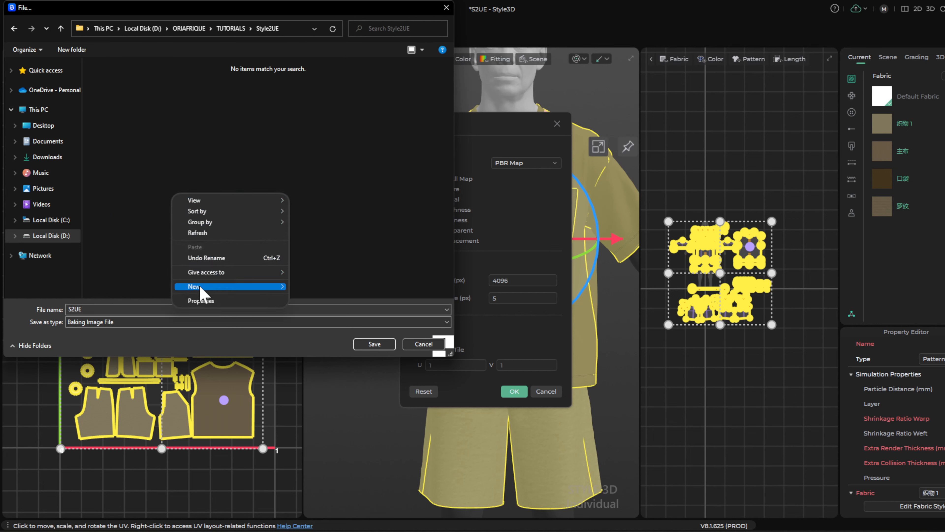
{"action": "mouse_move", "coordinate": [201, 287]}
{"action": "left_click", "coordinate": [312, 287]}
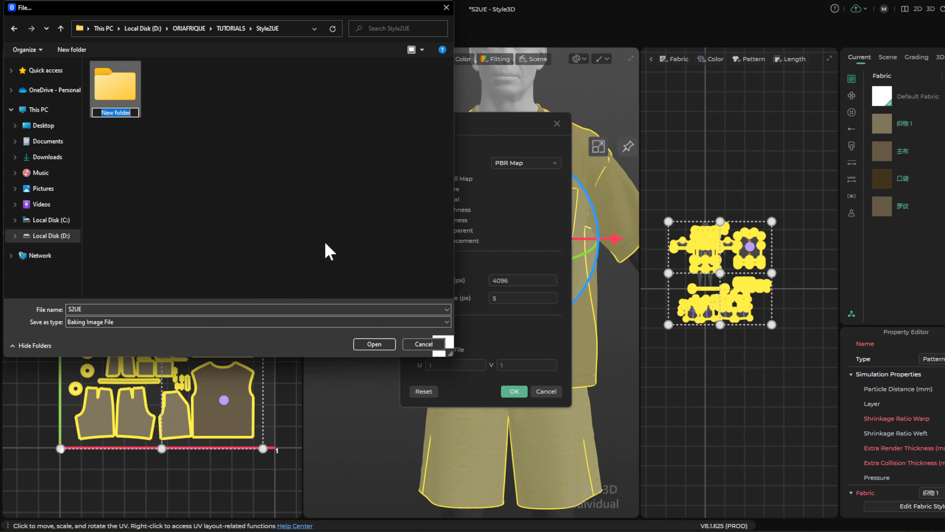
{"action": "type", "text": "Texture"}
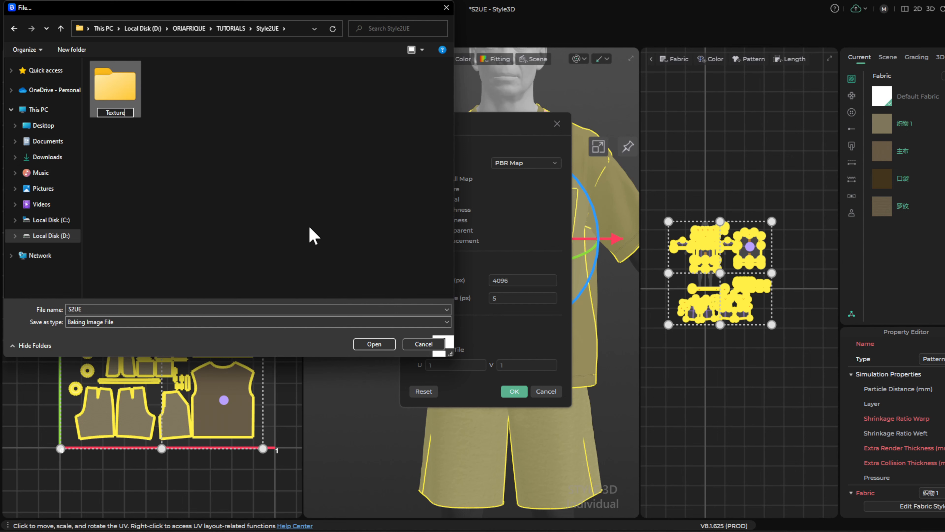
{"action": "left_click", "coordinate": [105, 60]}
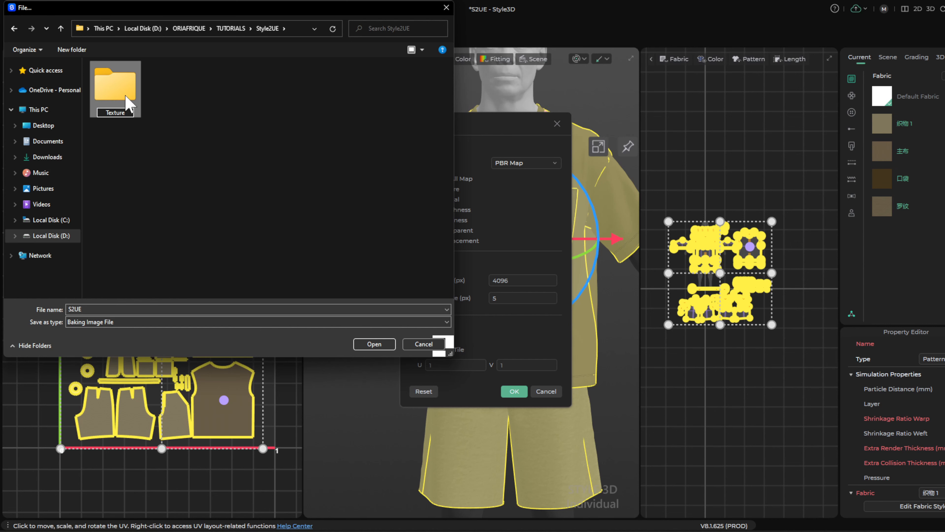
{"action": "double_click", "coordinate": [127, 104]}
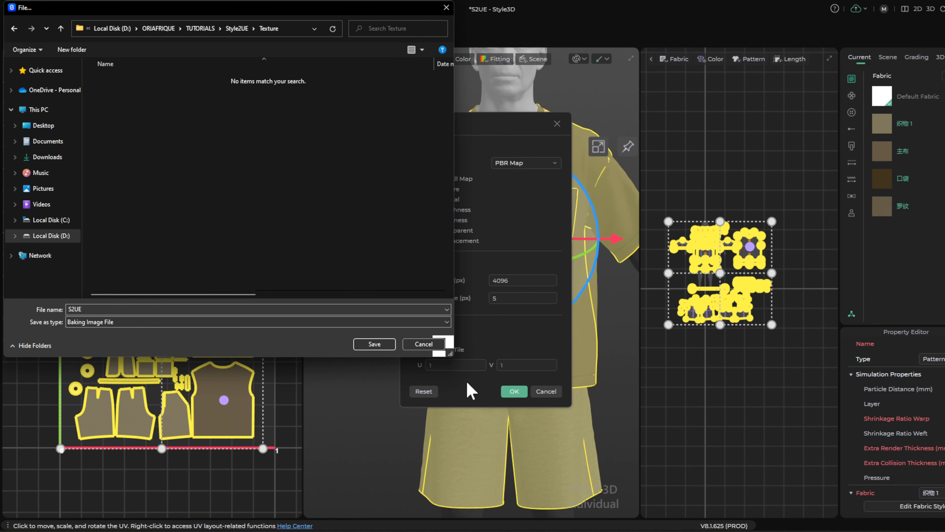
{"action": "left_click", "coordinate": [376, 344]}
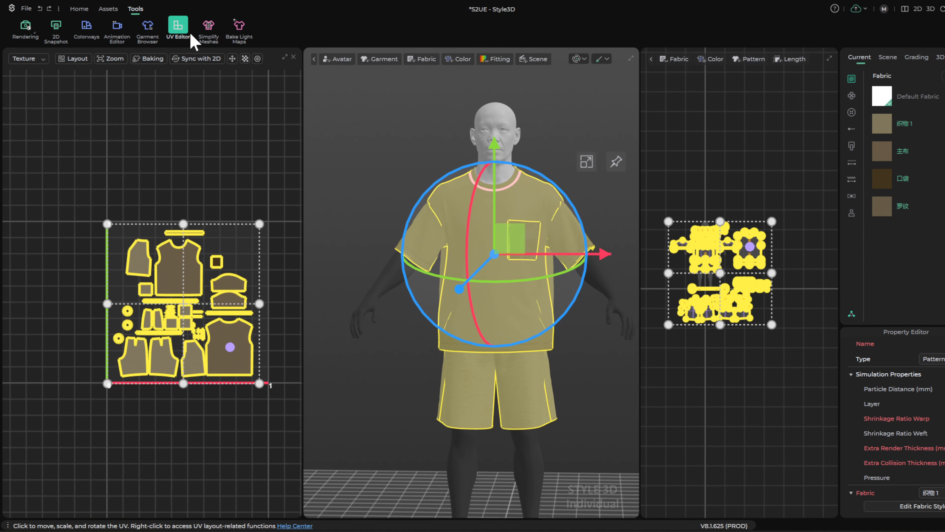
Close the UV Editor and save the project
{"action": "left_click", "coordinate": [179, 29]}
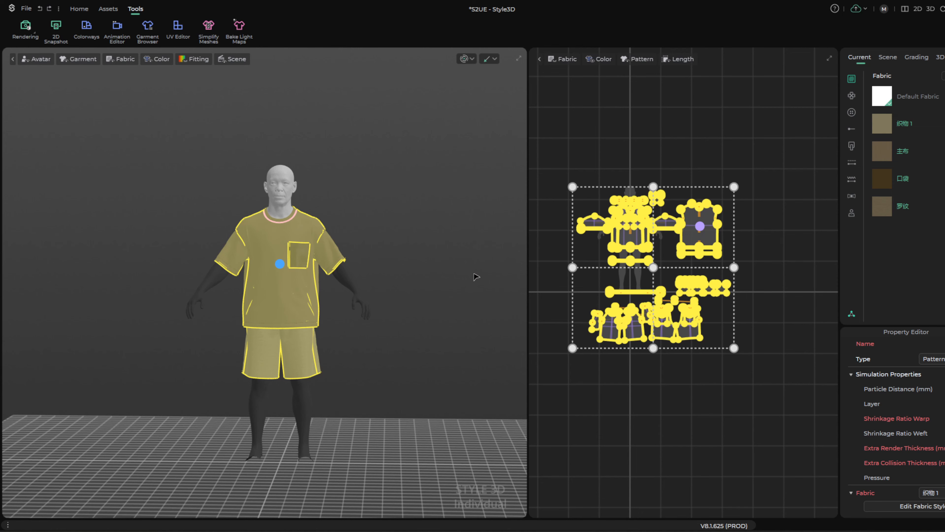
{"action": "key", "text": "ctrl+s"}
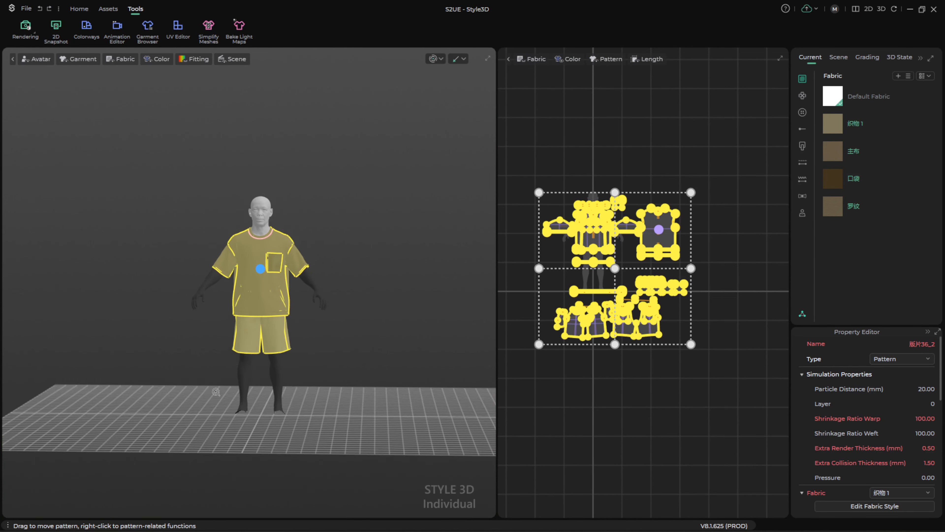
Store the dressed avatar as a new 3D state, and delete the avatar from the scene
{"action": "scroll", "coordinate": [216, 392], "scroll_direction": "up", "scroll_amount": 3}
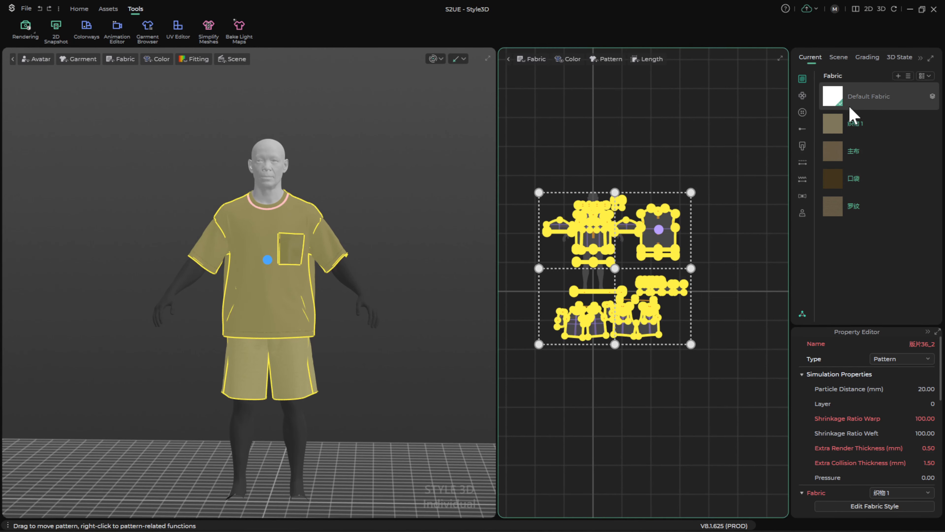
{"action": "left_click", "coordinate": [909, 57]}
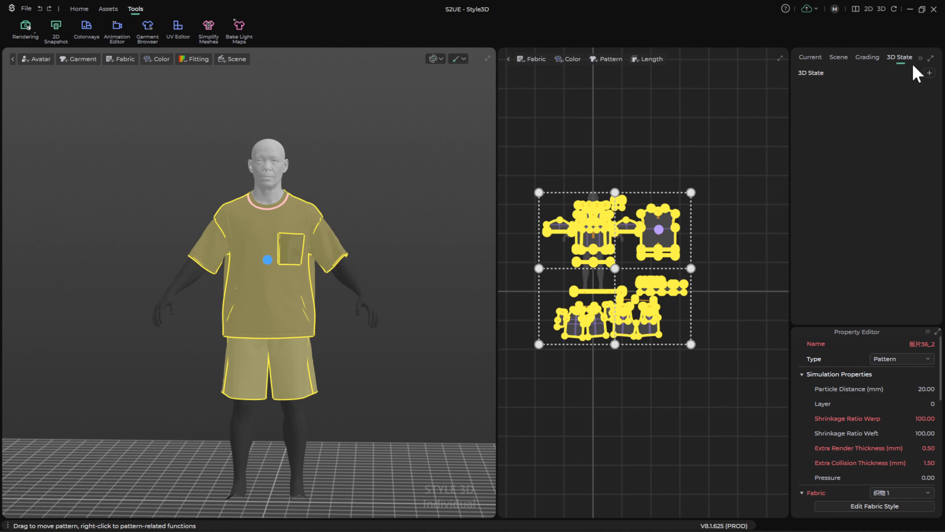
{"action": "left_click", "coordinate": [928, 74]}
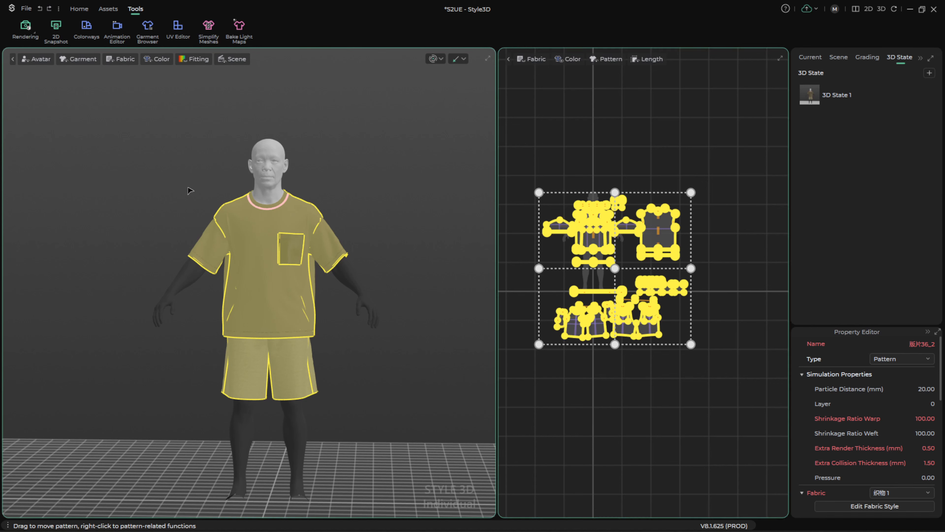
{"action": "left_click", "coordinate": [275, 180]}
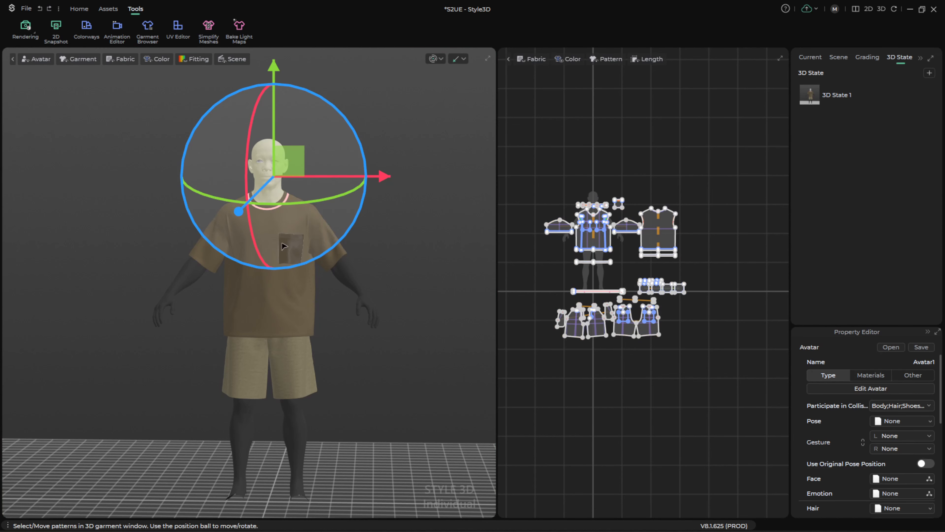
{"action": "key", "text": "Delete"}
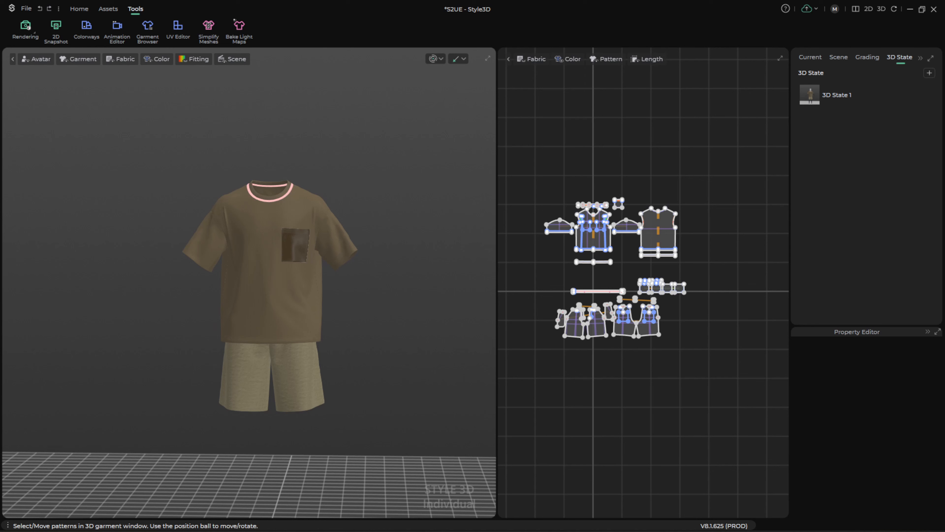
Import Tutorial_body_Animation.FBX from the MH_2_StyleAsset folder with load type Add and object type Load as Avatar
{"action": "left_click", "coordinate": [671, 268]}
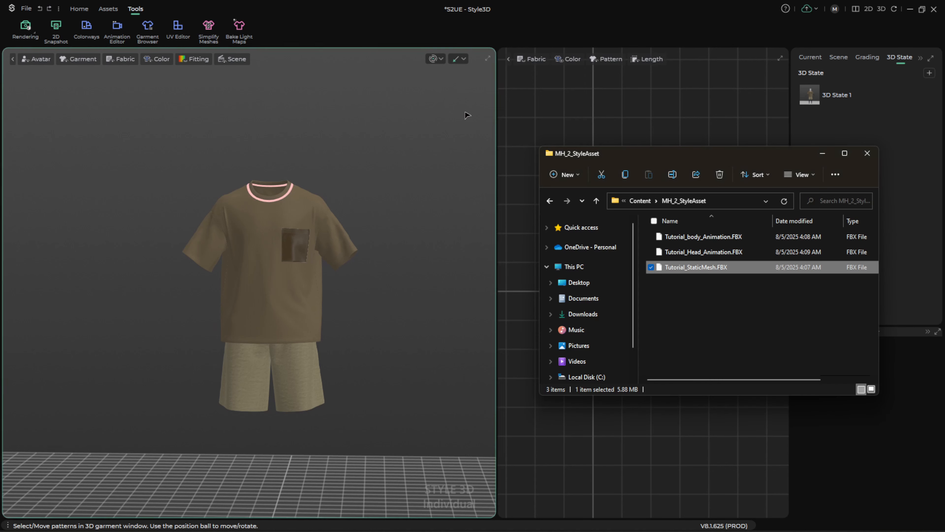
{"action": "left_click", "coordinate": [726, 240]}
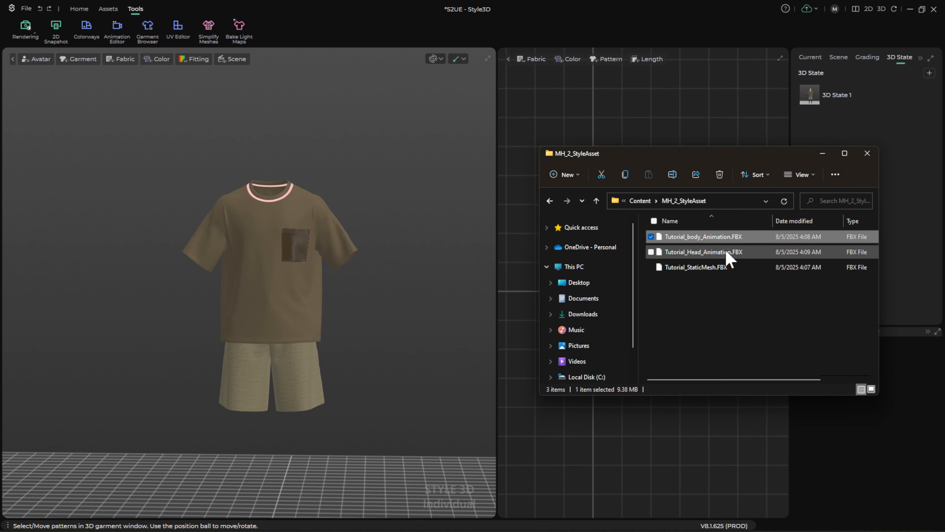
{"action": "left_click", "coordinate": [728, 253]}
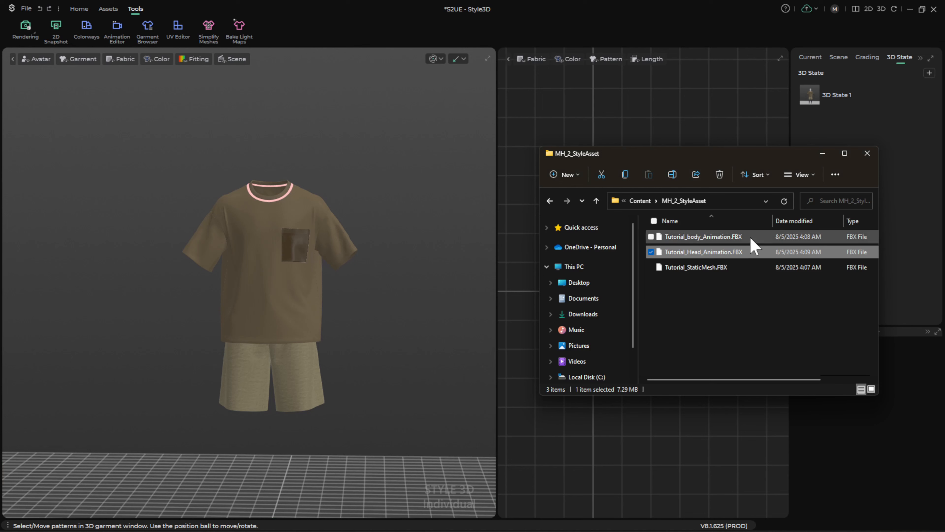
{"action": "left_click_drag", "start_coordinate": [756, 237], "coordinate": [290, 295]}
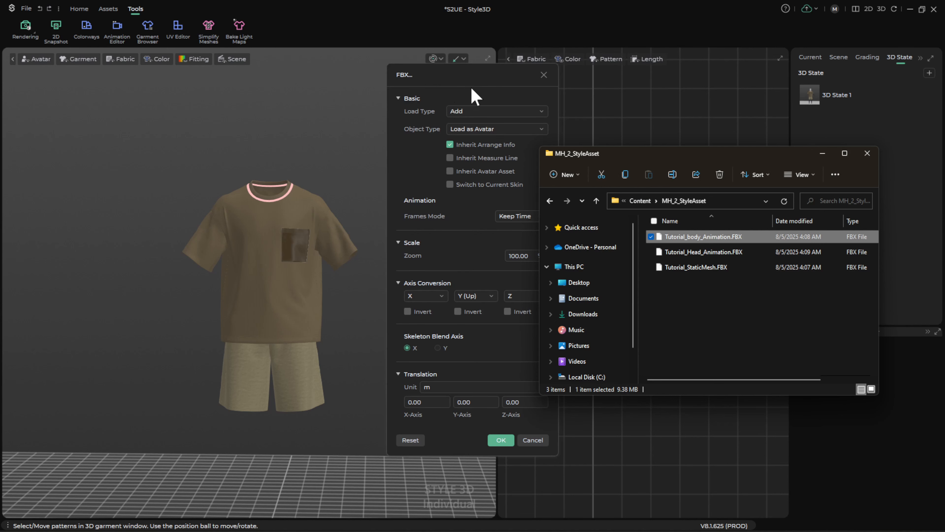
{"action": "left_click", "coordinate": [499, 441]}
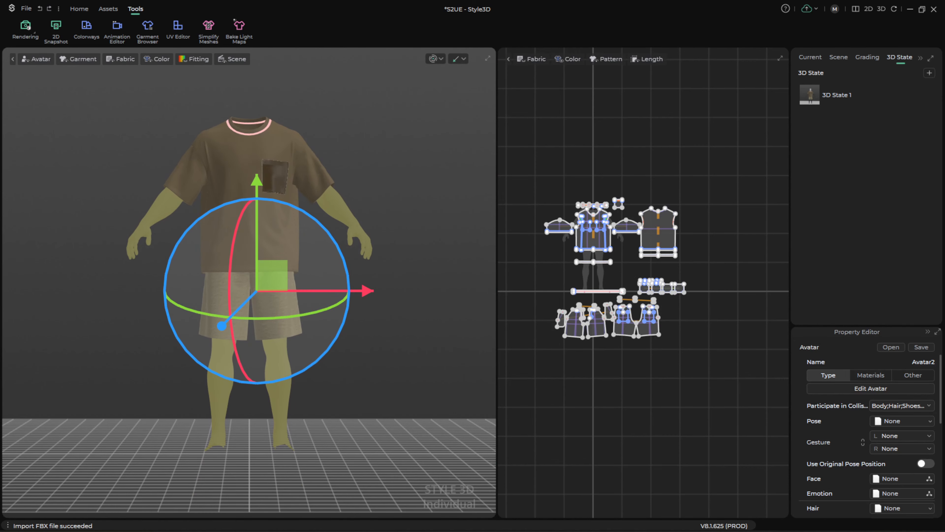
Import Tutorial_Head_Animation.FBX from the MH_2_StyleAsset folder as an additional avatar
{"action": "key", "text": "alt+Tab"}
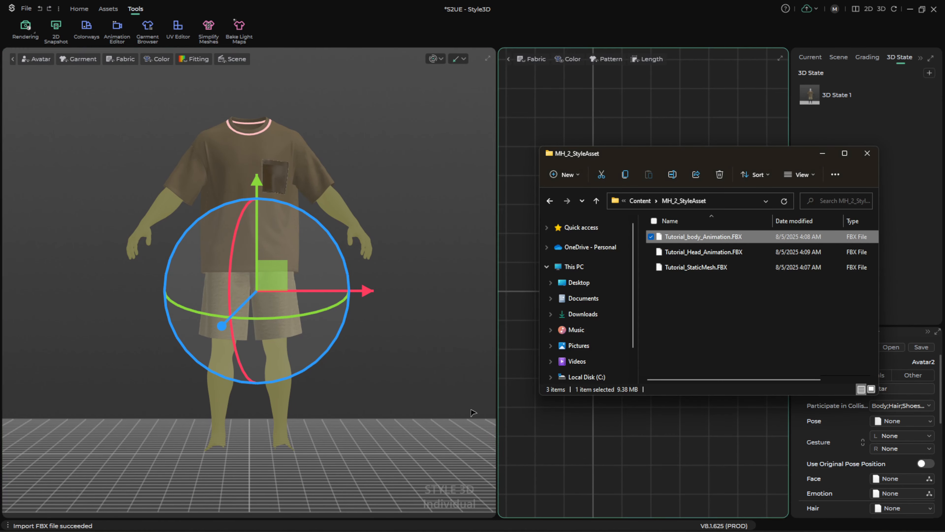
{"action": "left_click", "coordinate": [705, 255]}
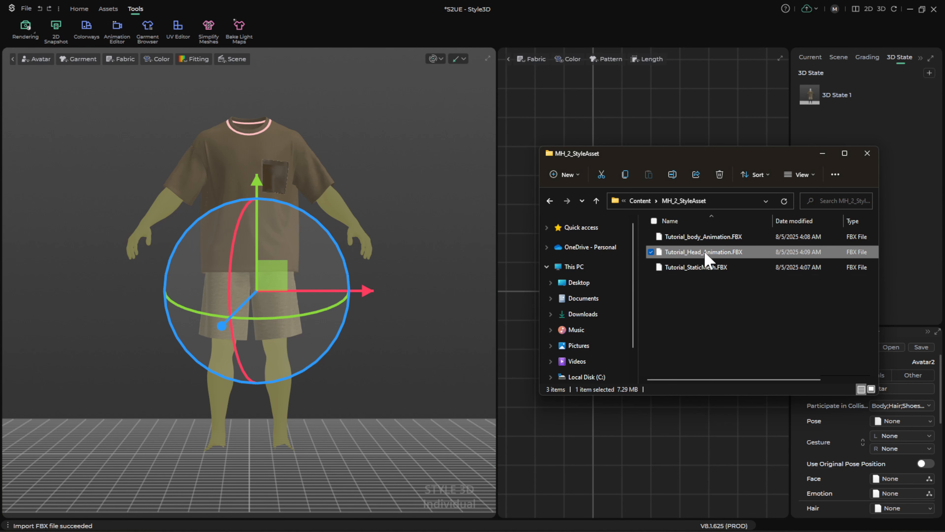
{"action": "left_click_drag", "start_coordinate": [739, 260], "coordinate": [211, 151]}
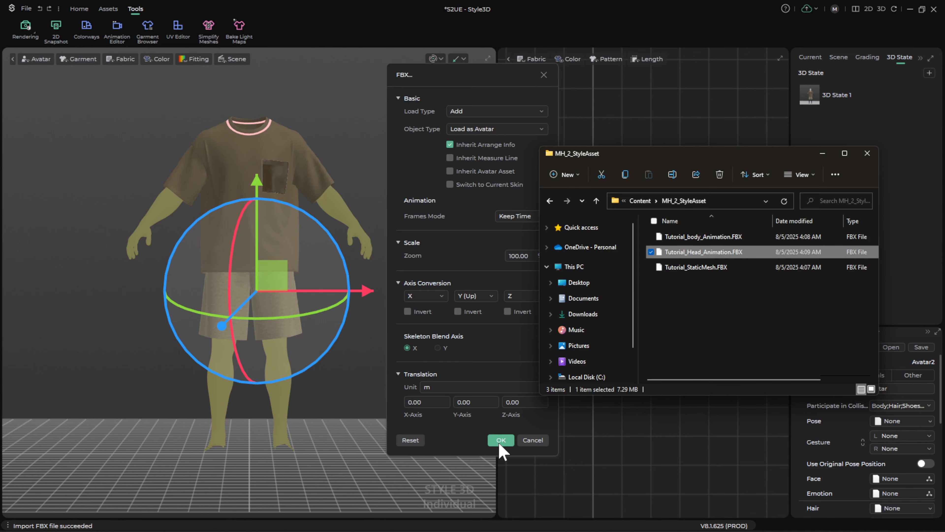
{"action": "left_click", "coordinate": [501, 440]}
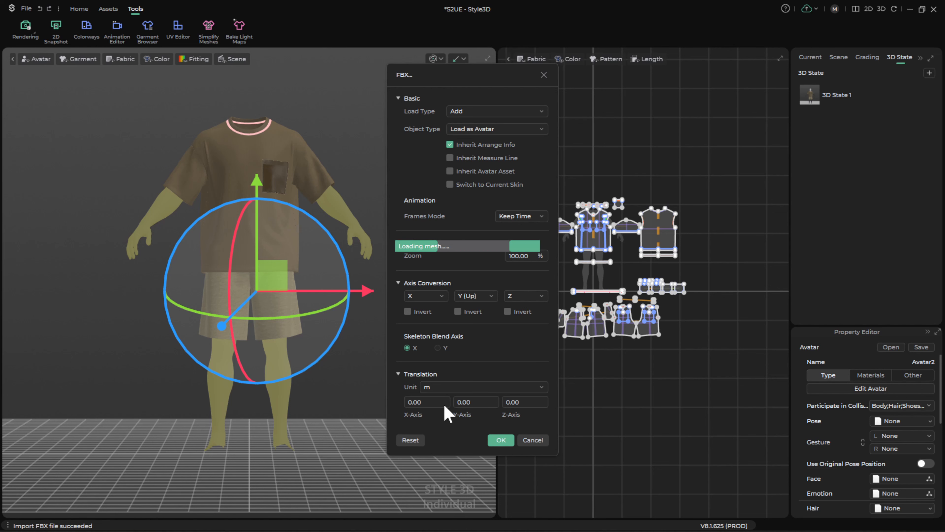
Deselect the imported avatar, open the Animation Editor, and enlarge the timeline area until all its tracks fit
{"action": "scroll", "coordinate": [425, 302], "scroll_direction": "up", "scroll_amount": 2}
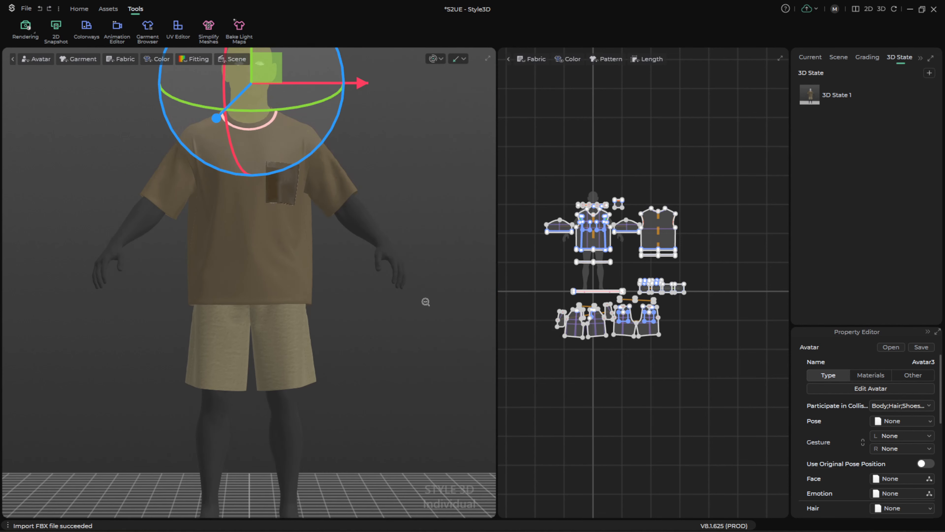
{"action": "left_click", "coordinate": [420, 299]}
{"action": "scroll", "coordinate": [335, 327], "scroll_direction": "down", "scroll_amount": 4}
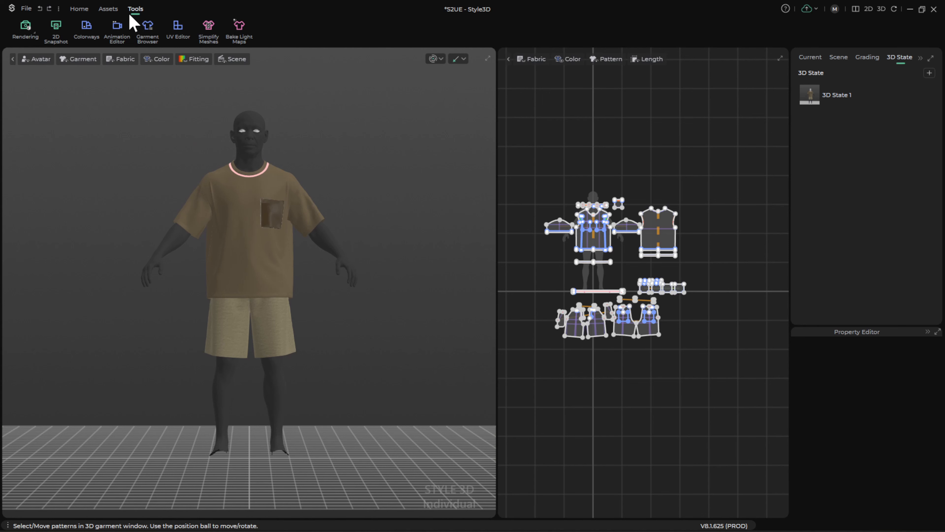
{"action": "left_click", "coordinate": [117, 26]}
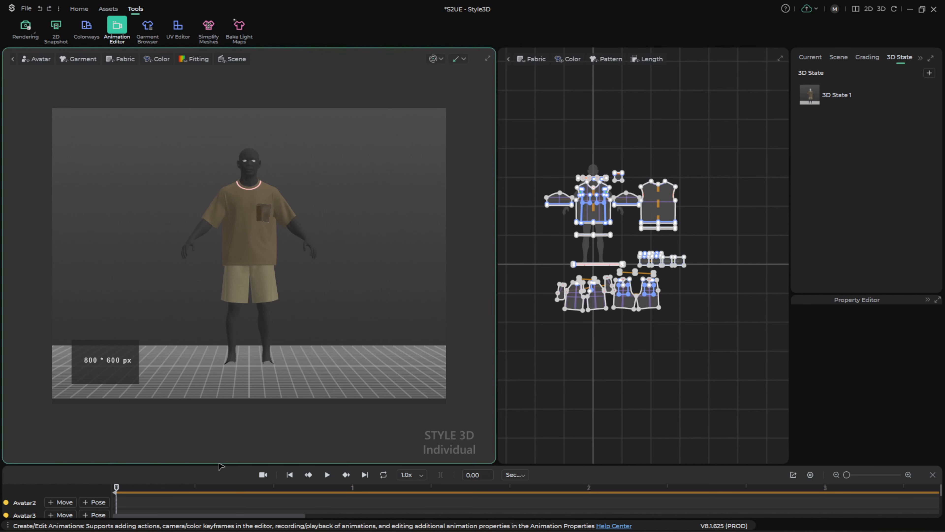
{"action": "left_click_drag", "start_coordinate": [220, 464], "coordinate": [247, 420]}
{"action": "scroll", "coordinate": [238, 275], "scroll_direction": "up", "scroll_amount": 3}
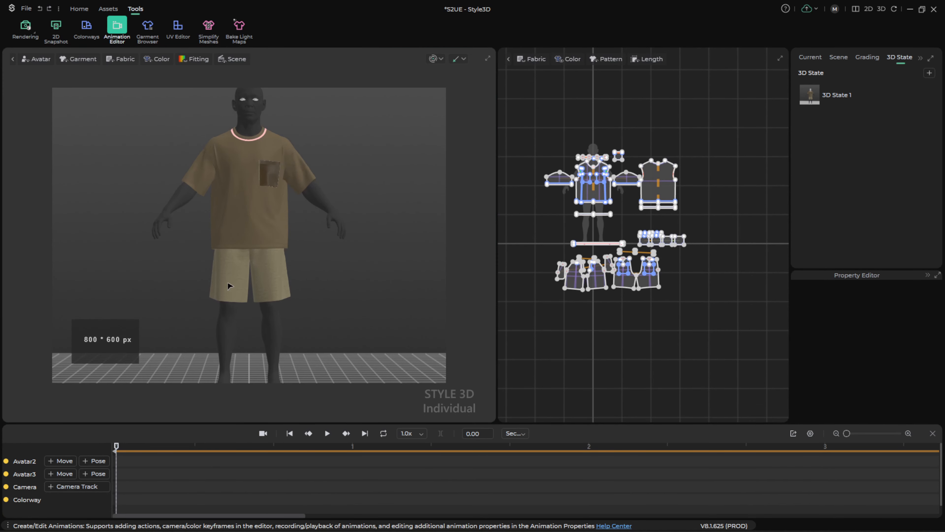
Add SkeletonAnimation1 as Avatar2's movement, starting from the avatar's current position with no animation transition
{"action": "left_click", "coordinate": [62, 461]}
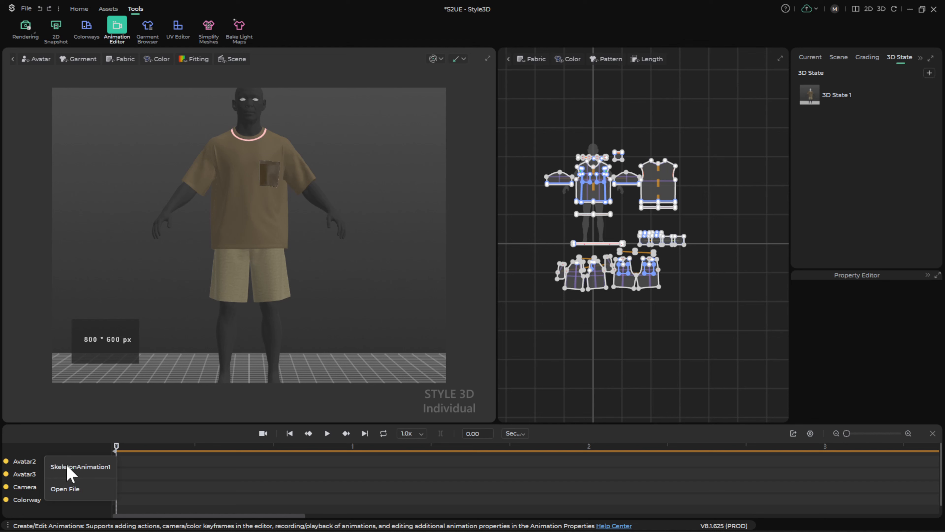
{"action": "left_click", "coordinate": [83, 469]}
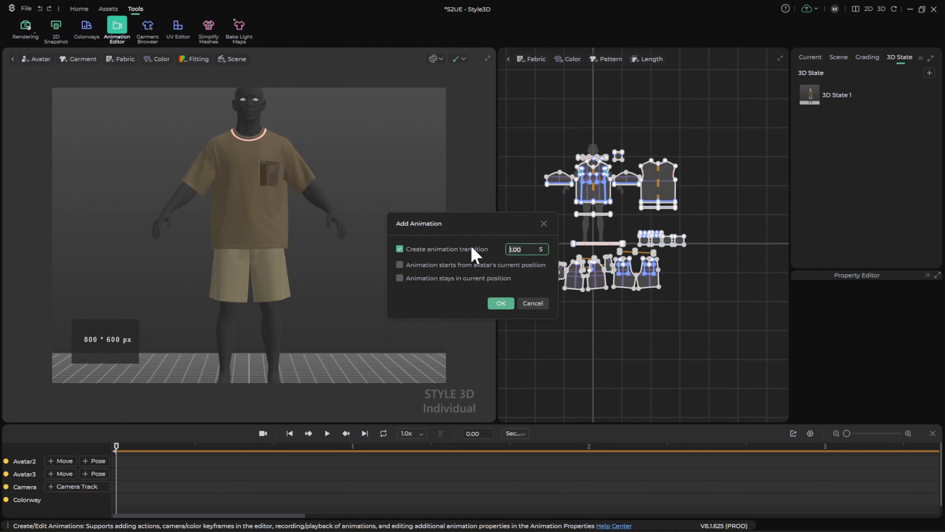
{"action": "left_click", "coordinate": [525, 249]}
{"action": "left_click", "coordinate": [399, 264]}
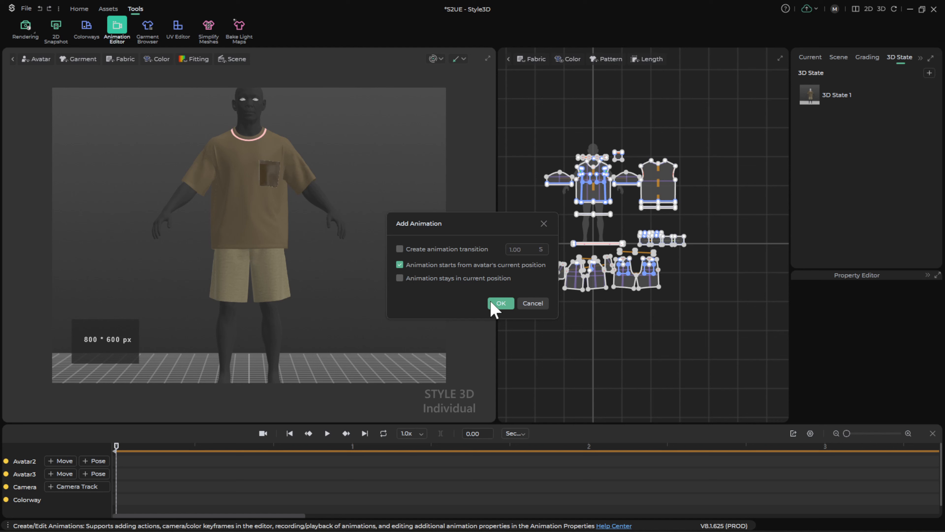
{"action": "left_click", "coordinate": [502, 303]}
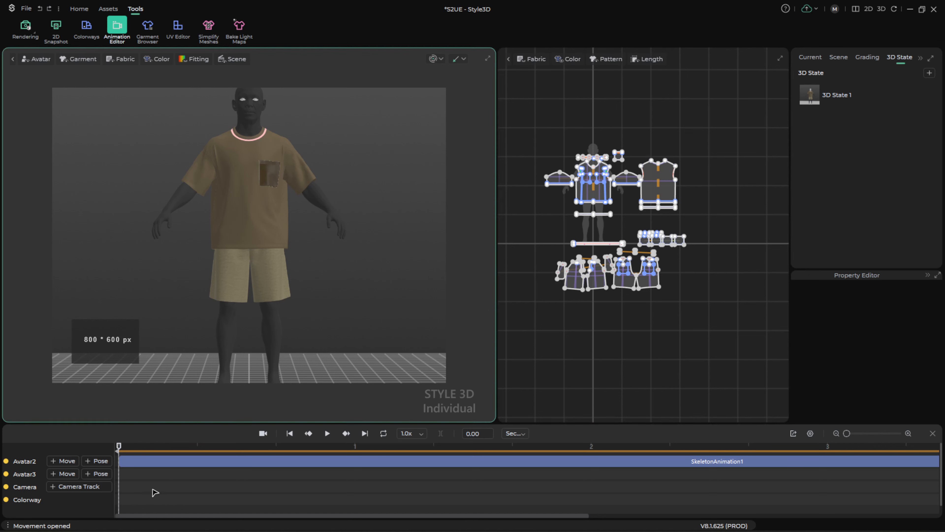
{"action": "scroll", "coordinate": [190, 469], "scroll_direction": "down", "scroll_amount": 3}
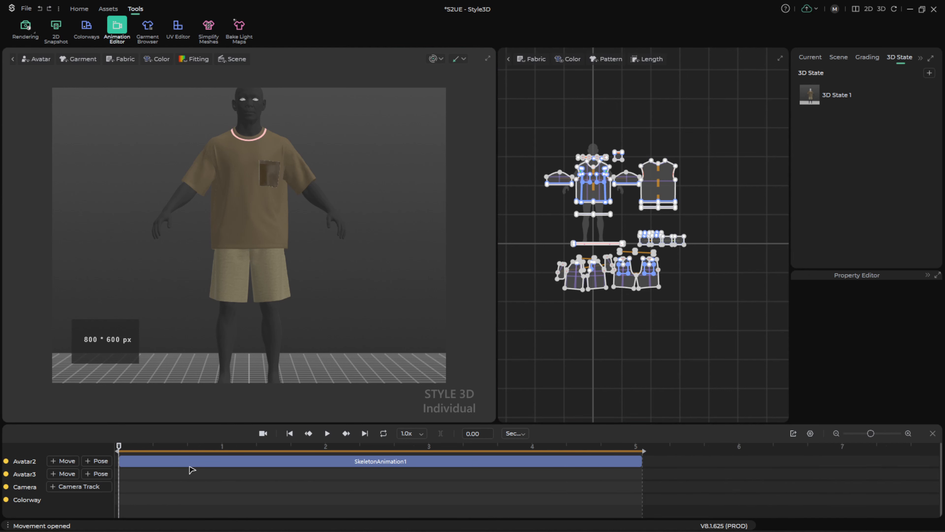
Try adding SkeletonAnimation2 as Avatar3's movement, starting from the avatar's current position with no animation transition
{"action": "left_click", "coordinate": [66, 473]}
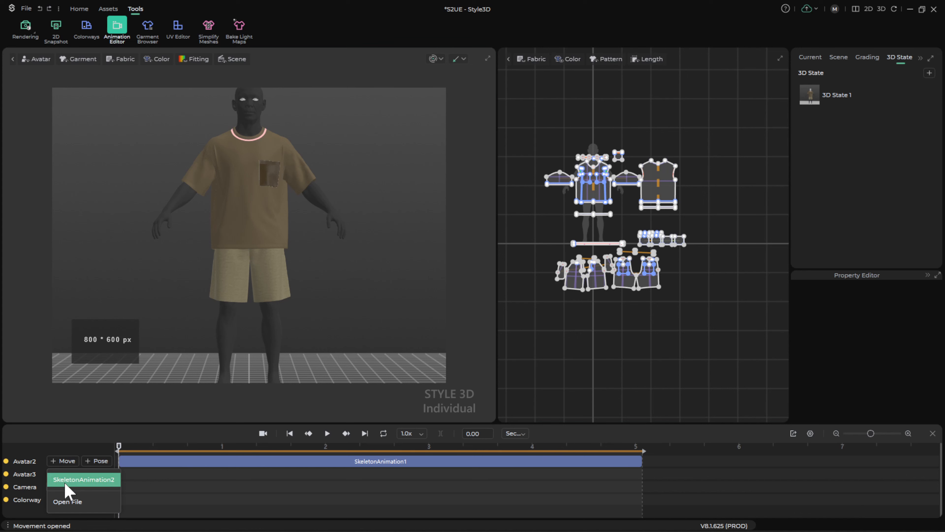
{"action": "left_click", "coordinate": [71, 483]}
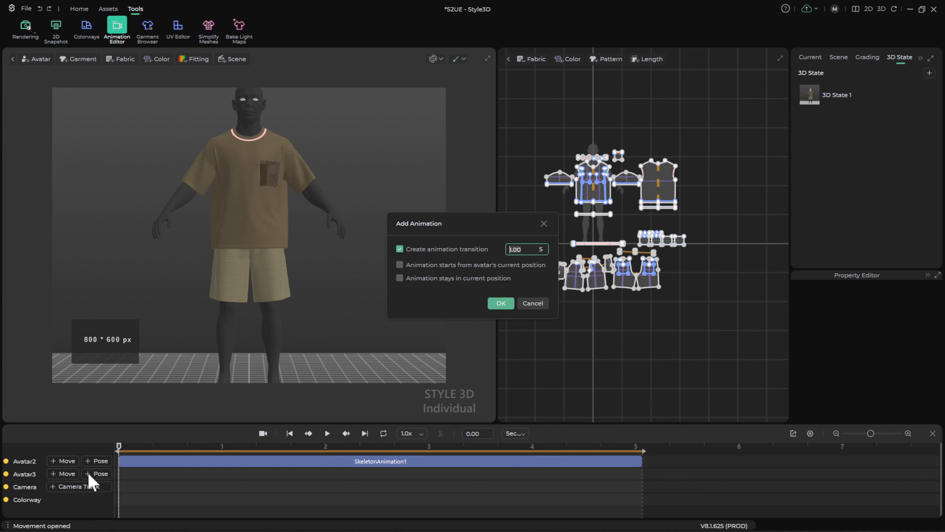
{"action": "left_click", "coordinate": [400, 265]}
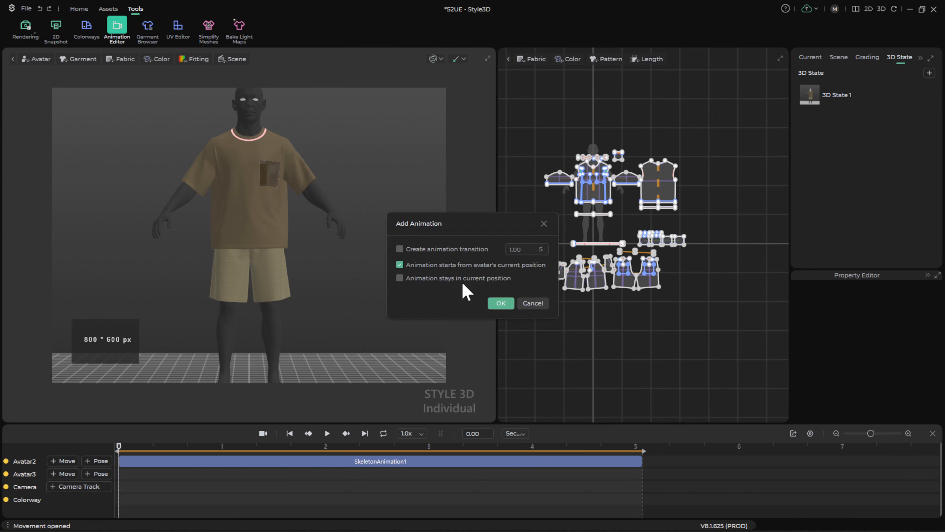
{"action": "left_click", "coordinate": [508, 304]}
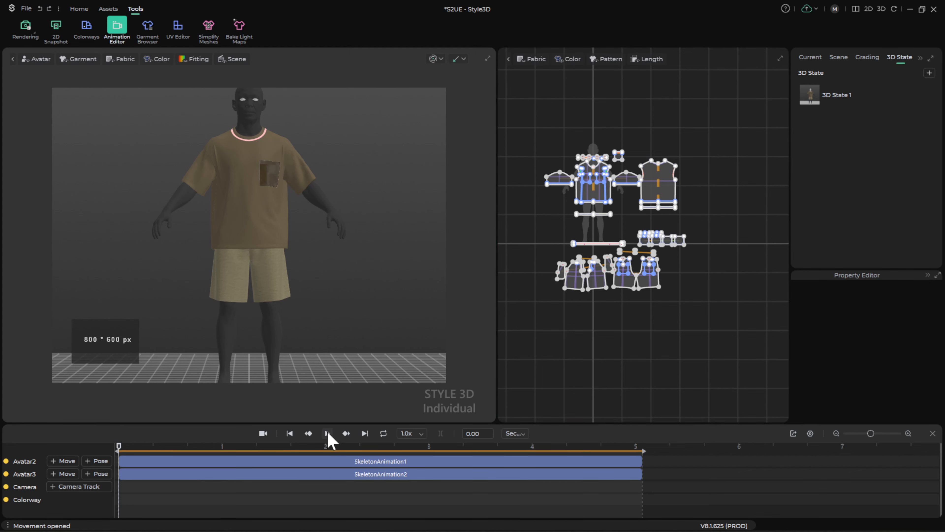
Play both avatar animations, compare the end and start frames, and undo adding Avatar3's movement
{"action": "left_click", "coordinate": [327, 433]}
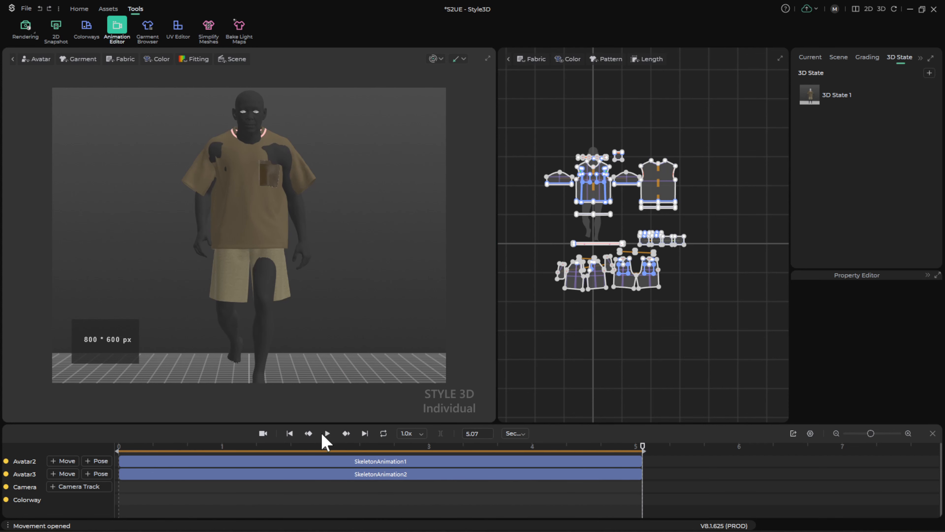
{"action": "left_click", "coordinate": [289, 433]}
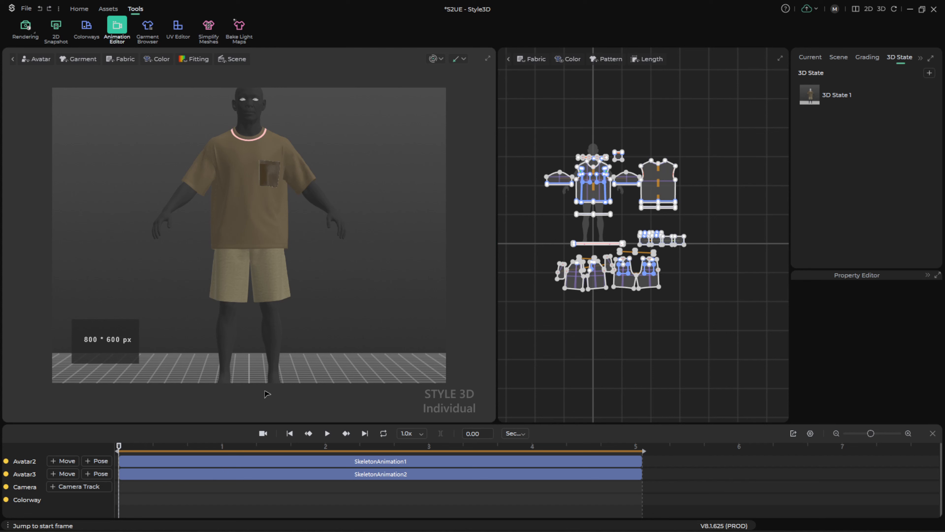
{"action": "key", "text": "End"}
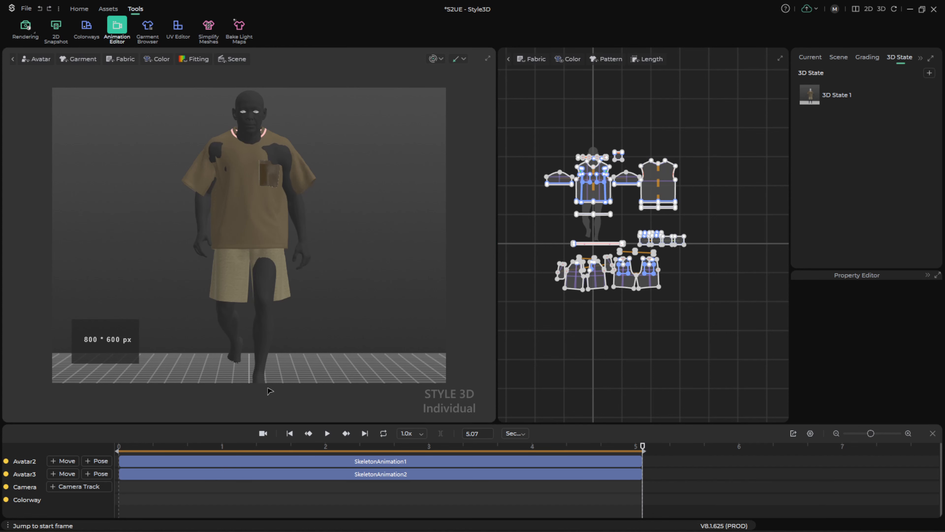
{"action": "key", "text": "Home"}
{"action": "key", "text": "ctrl+z"}
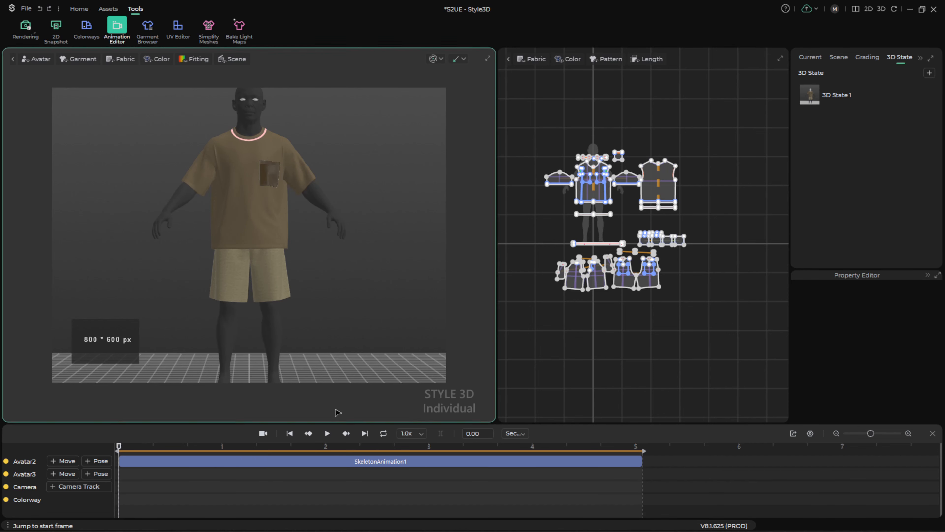
Preview Avatar2's animation alone and return the timeline to the start frame
{"action": "left_click", "coordinate": [328, 434]}
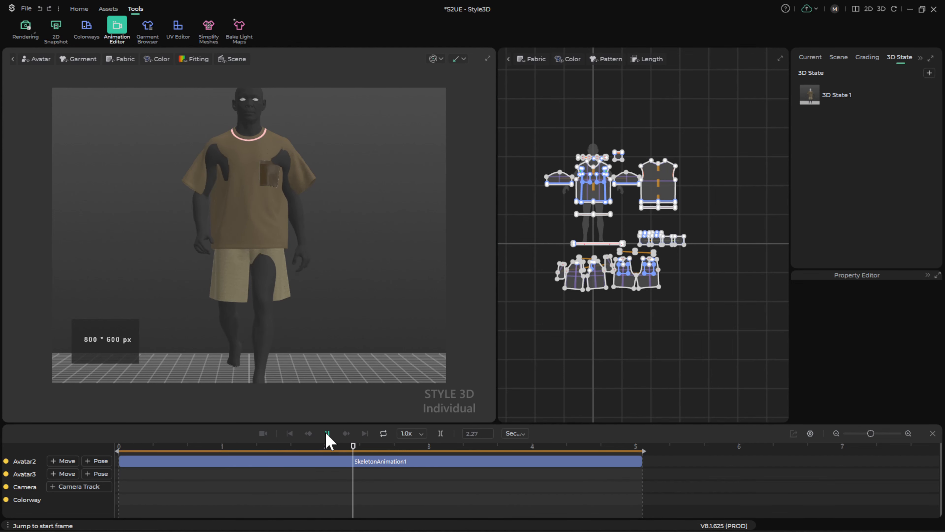
{"action": "left_click", "coordinate": [327, 434]}
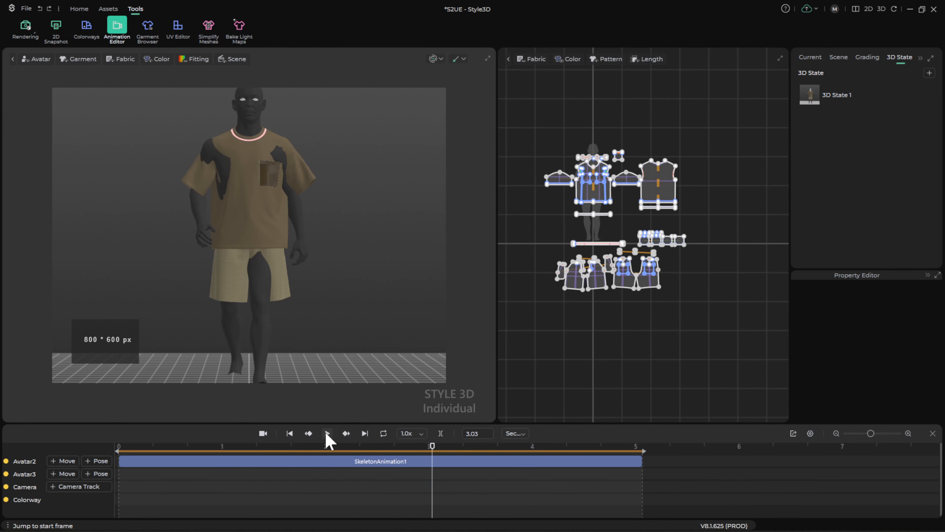
{"action": "left_click", "coordinate": [289, 434]}
Add SkeletonAnimation2 as Avatar3's movement with Create animation transition turned off
{"action": "left_click", "coordinate": [72, 475]}
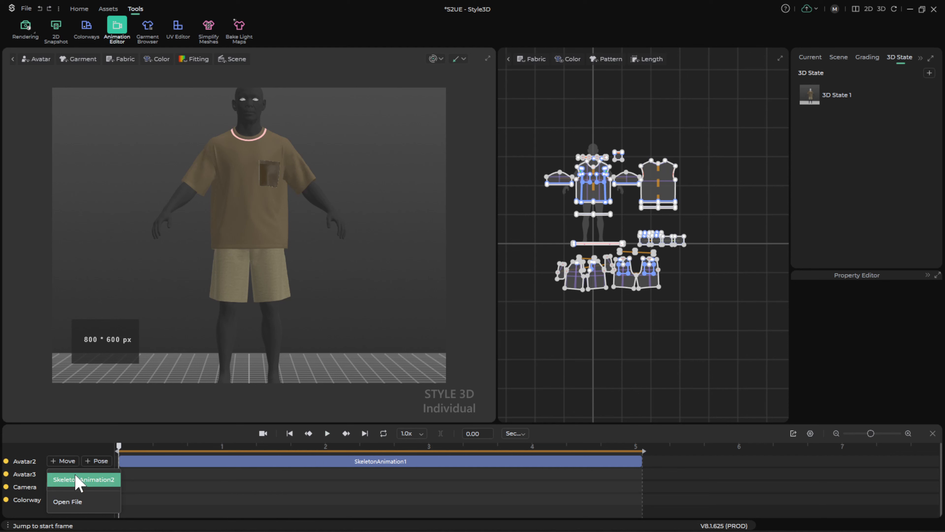
{"action": "left_click", "coordinate": [78, 480]}
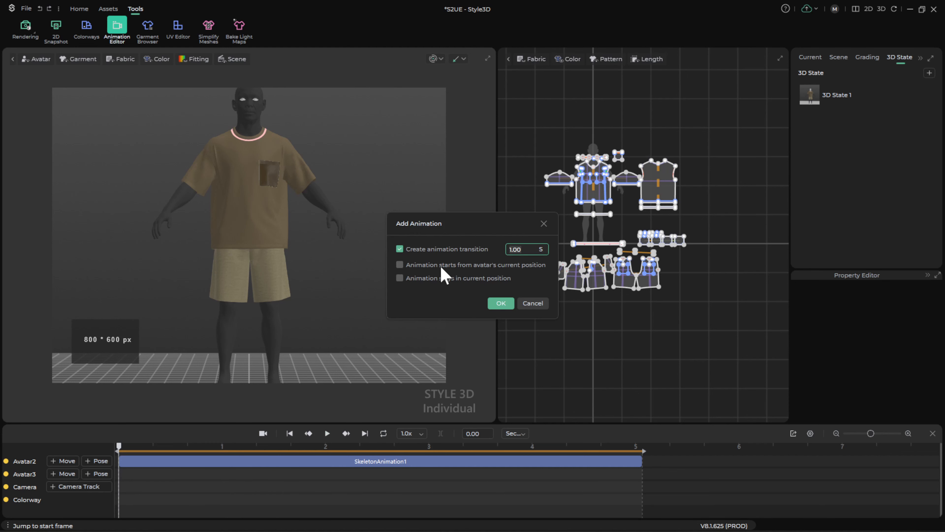
{"action": "left_click", "coordinate": [400, 249]}
{"action": "left_click", "coordinate": [496, 303]}
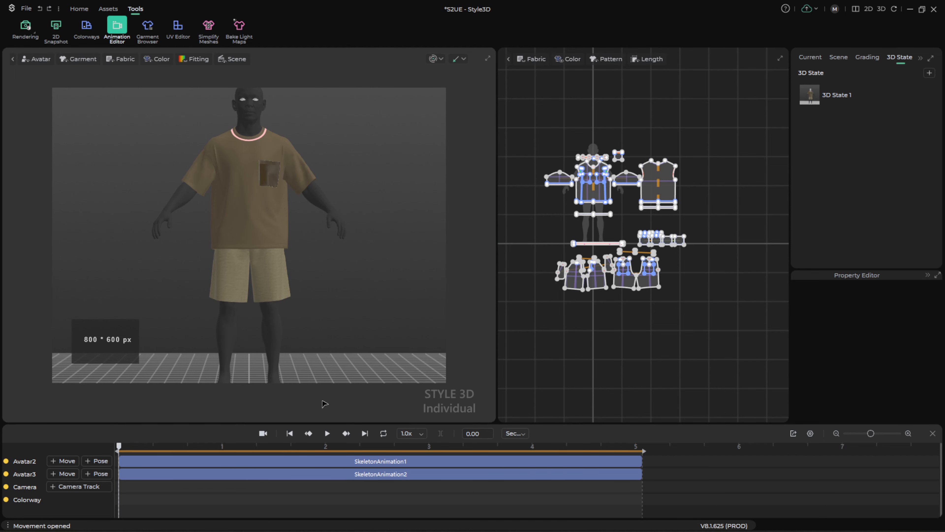
Play the body and head animations together to check their alignment, and return to the start frame
{"action": "left_click", "coordinate": [327, 433]}
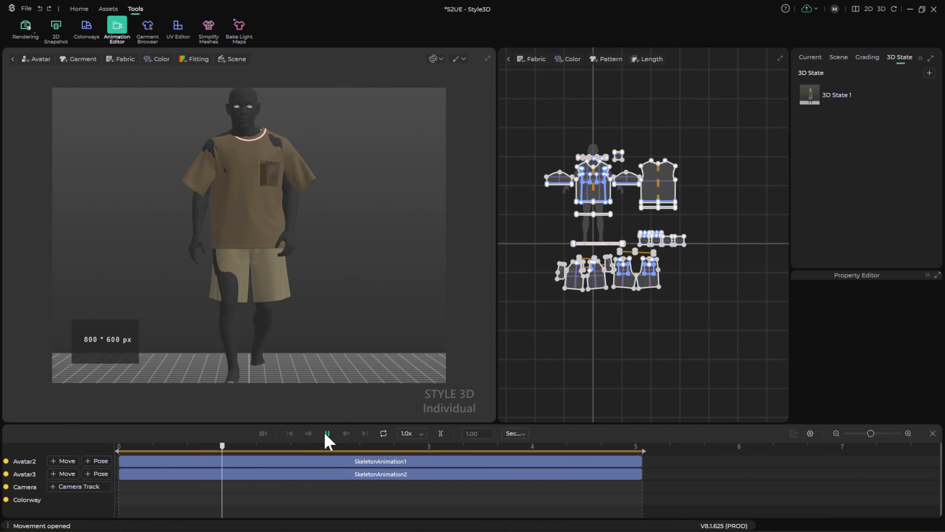
{"action": "left_click", "coordinate": [327, 434]}
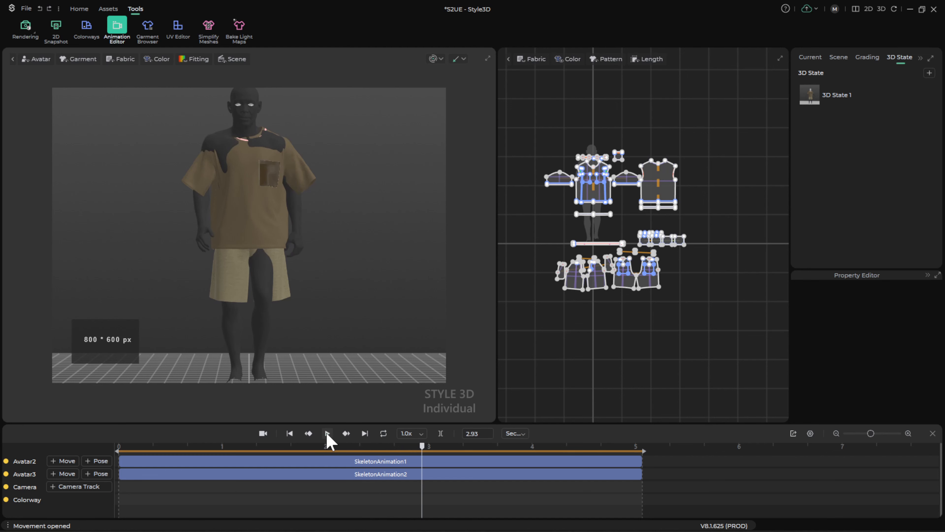
{"action": "left_click", "coordinate": [289, 433]}
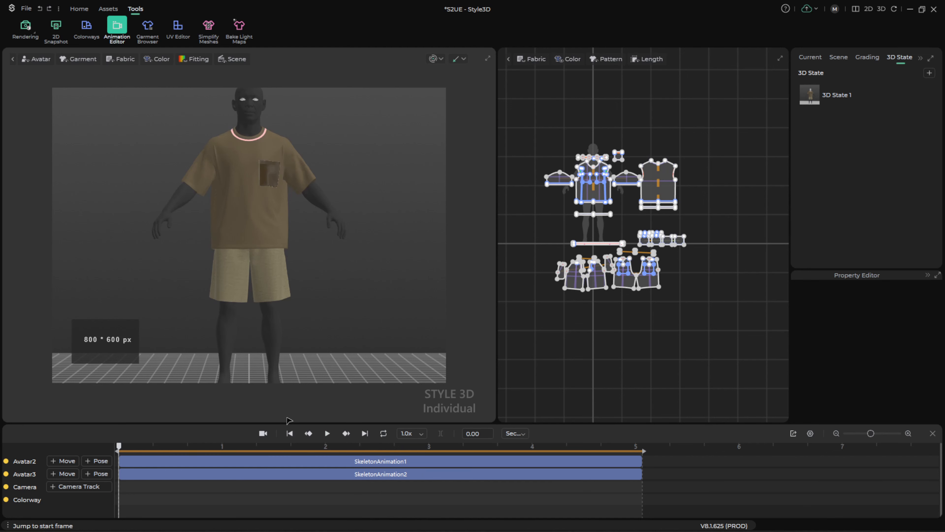
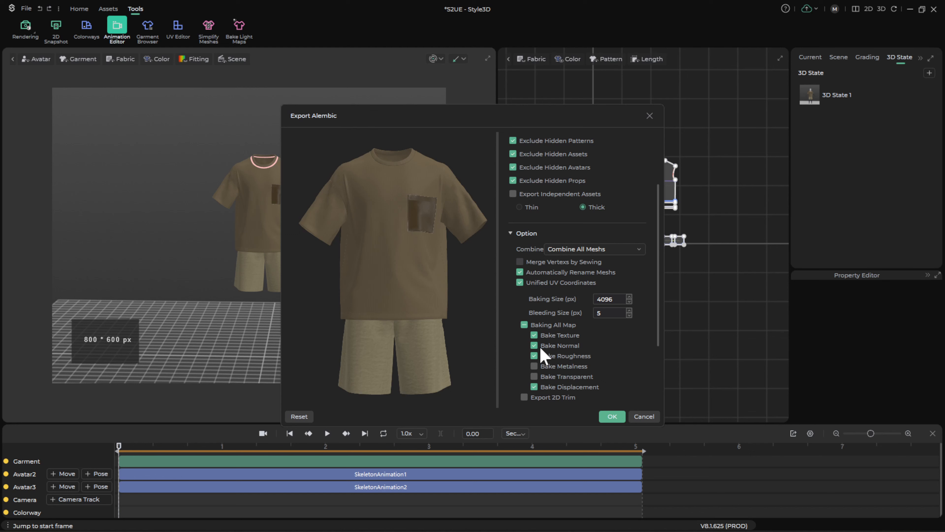
Turn off all map baking in the Alembic export, keep the scale unit at cm, and export the garment animation
{"action": "left_click", "coordinate": [525, 324]}
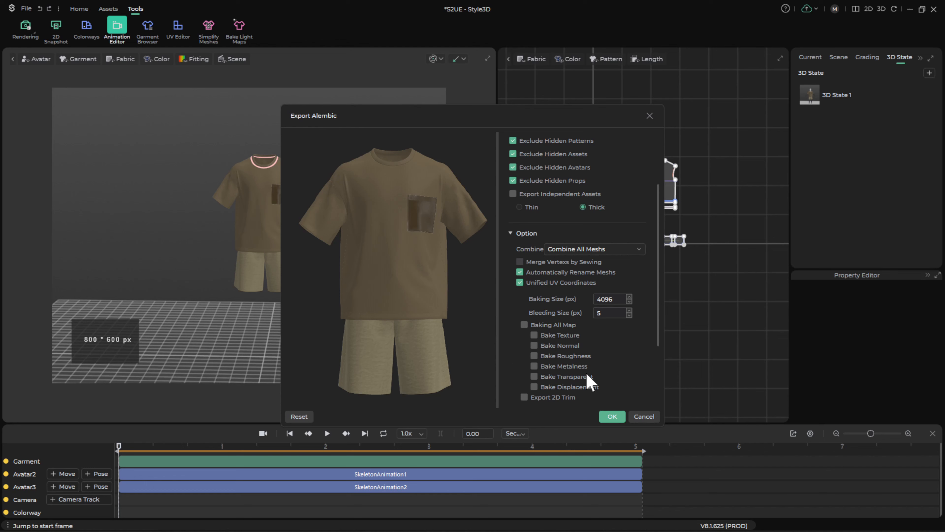
{"action": "scroll", "coordinate": [591, 382], "scroll_direction": "down", "scroll_amount": 3}
{"action": "scroll", "coordinate": [591, 381], "scroll_direction": "up", "scroll_amount": 1}
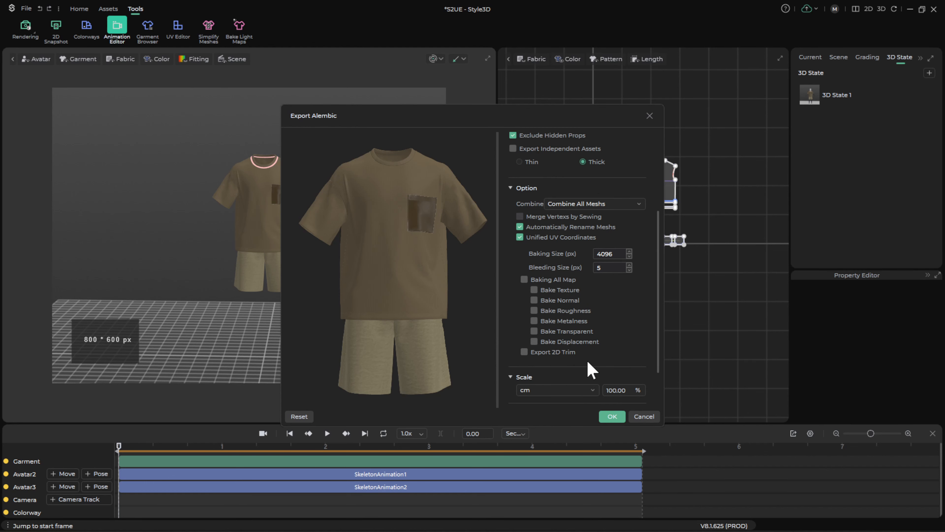
{"action": "scroll", "coordinate": [591, 356], "scroll_direction": "down", "scroll_amount": 2}
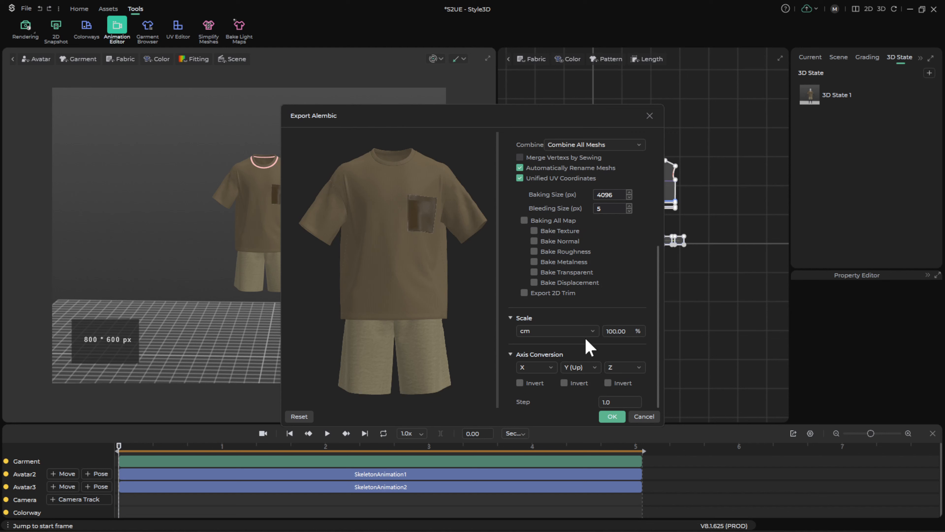
{"action": "left_click", "coordinate": [561, 331]}
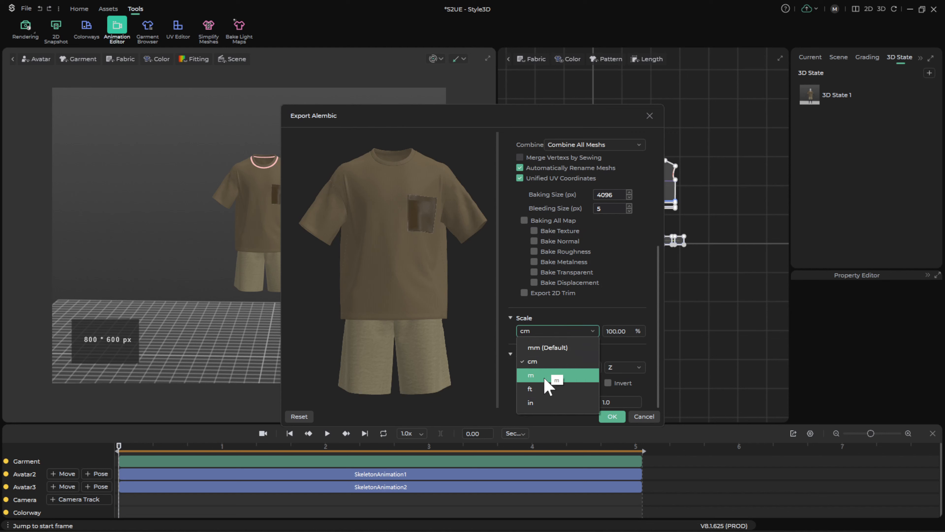
{"action": "left_click", "coordinate": [550, 361]}
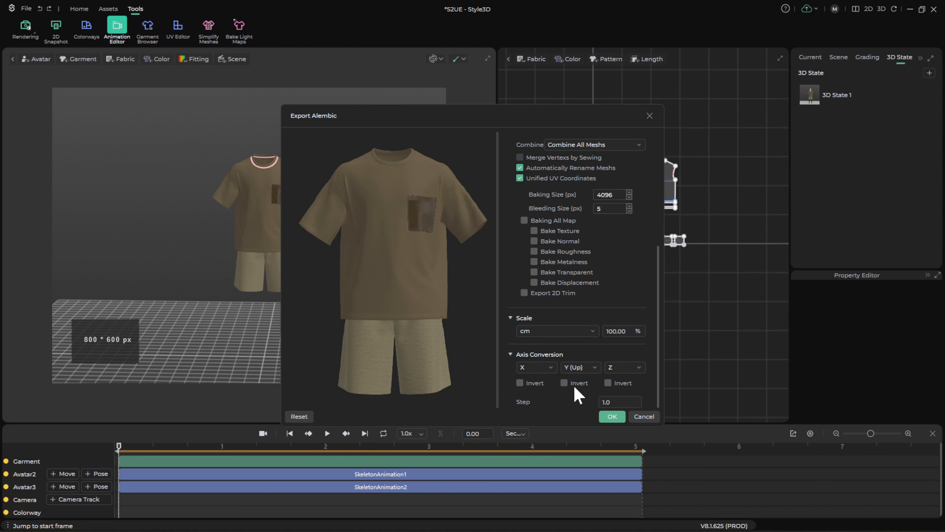
{"action": "left_click", "coordinate": [613, 417]}
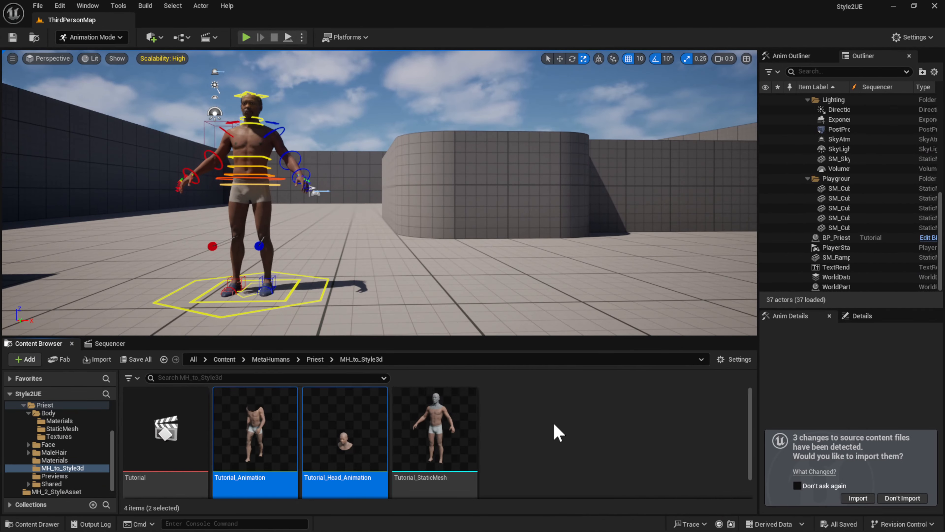
Create a folder named Cloth inside MH_to_Style3d and open it
{"action": "key", "text": "f"}
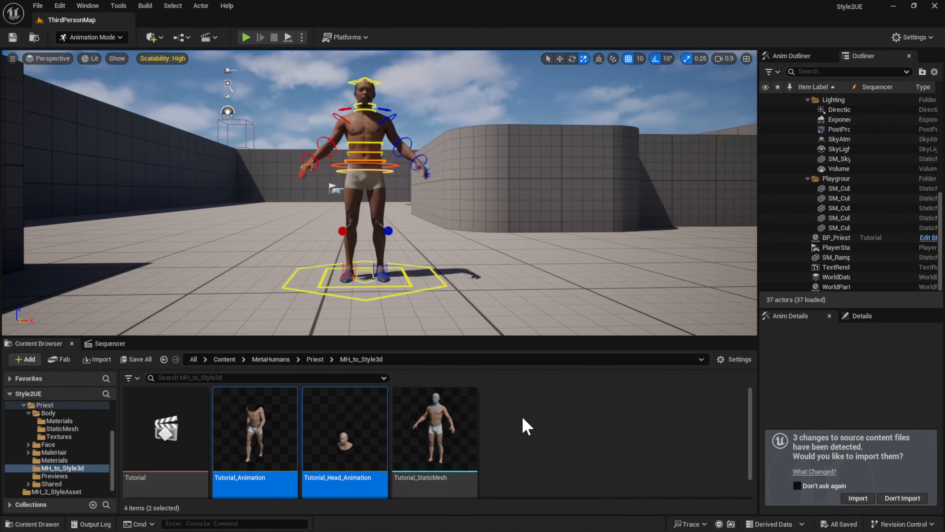
{"action": "right_click", "coordinate": [549, 437]}
{"action": "mouse_move", "coordinate": [564, 257]}
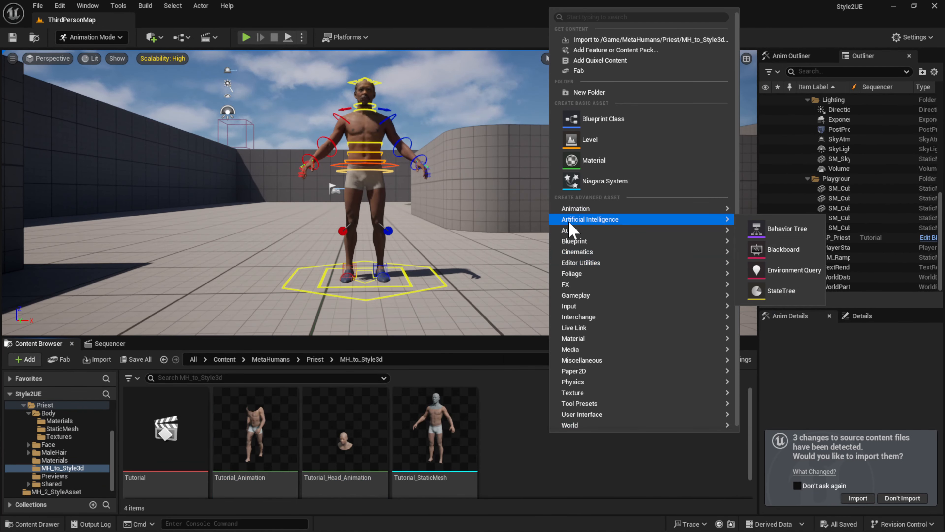
{"action": "left_click", "coordinate": [589, 92]}
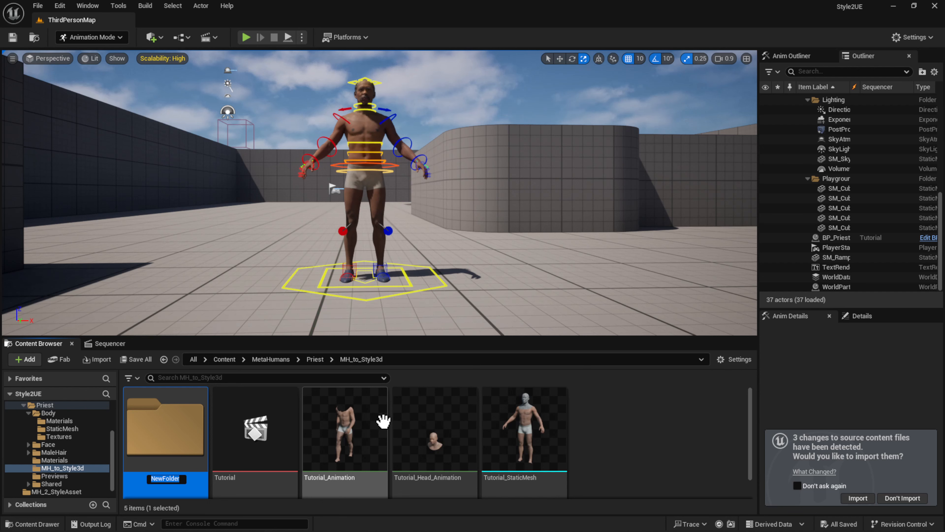
{"action": "type", "text": "C"}
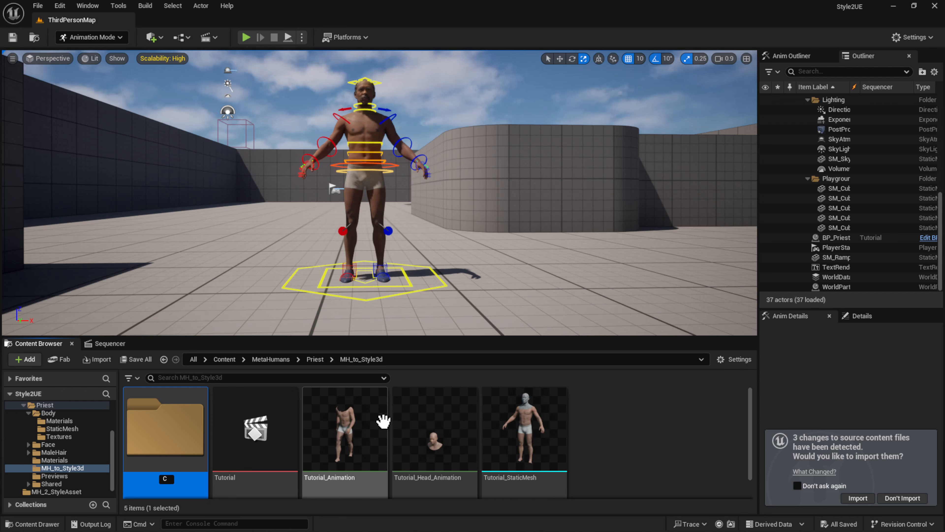
{"action": "type", "text": "loth"}
{"action": "key", "text": "Return"}
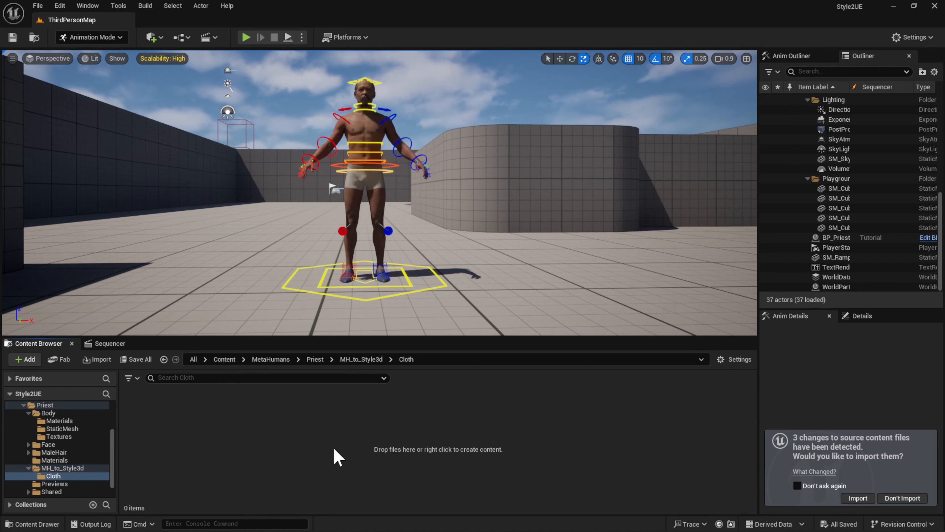
Bring S2UE.abc from the Style2UE project's S2UE export folder into the Cloth folder to start its Alembic import
{"action": "key", "text": "alt+Tab"}
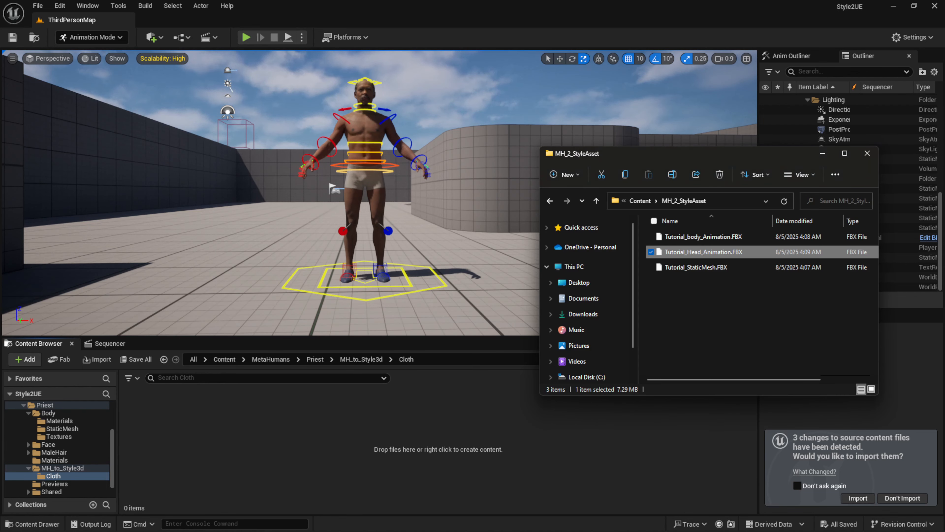
{"action": "left_click", "coordinate": [643, 200]}
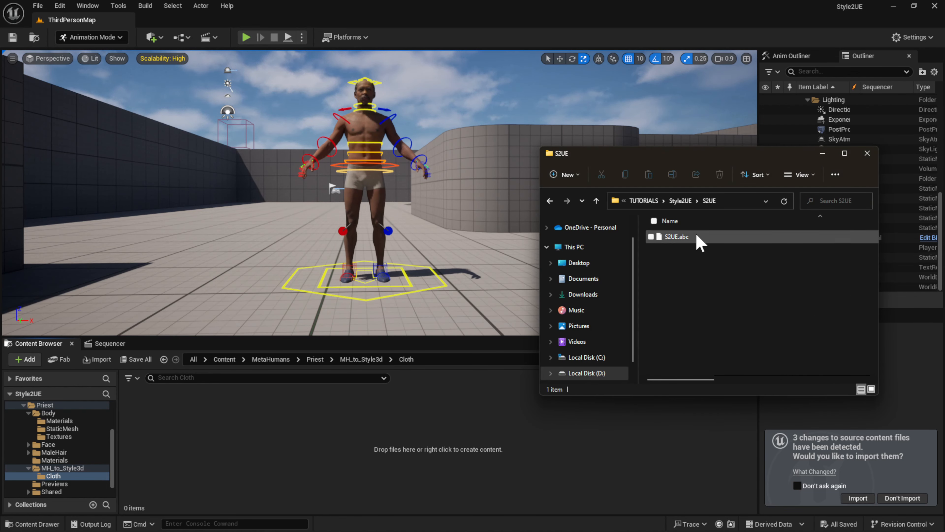
{"action": "left_click", "coordinate": [745, 239]}
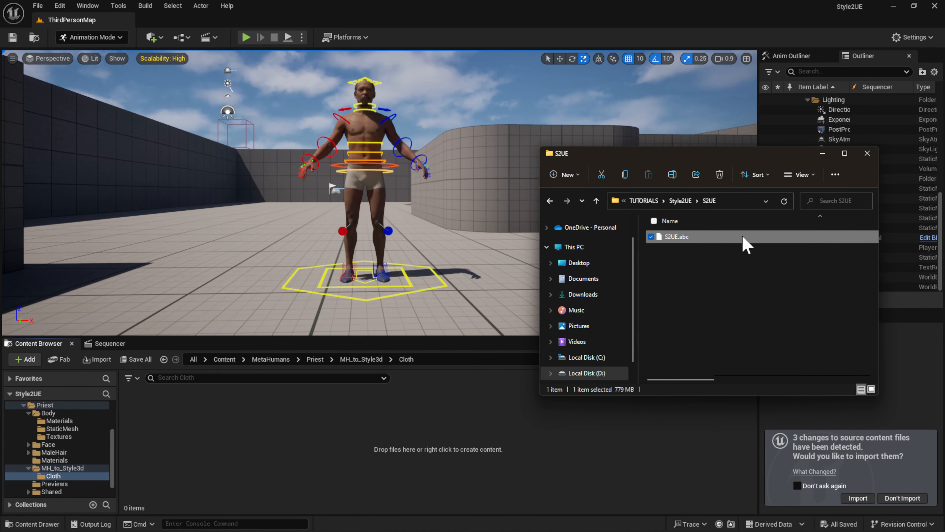
{"action": "left_click_drag", "start_coordinate": [743, 237], "coordinate": [333, 432]}
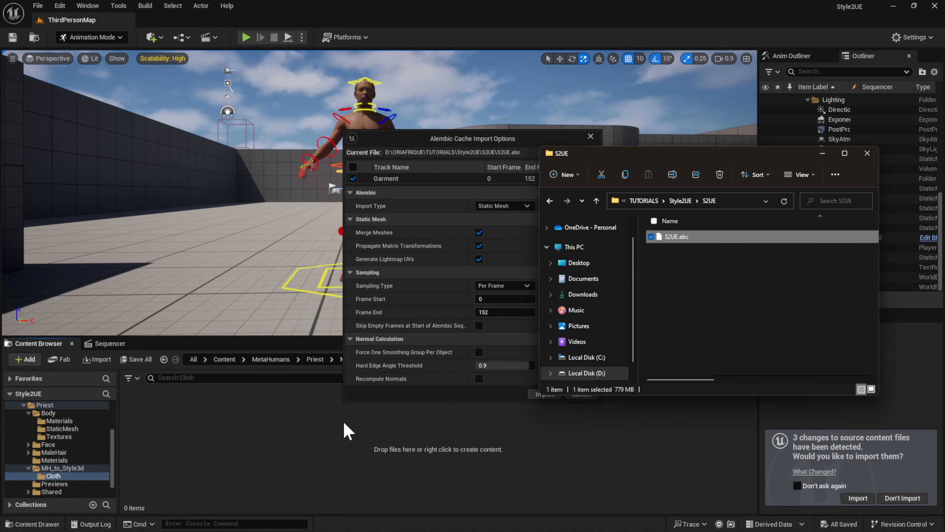
{"action": "left_click_drag", "start_coordinate": [493, 145], "coordinate": [426, 132]}
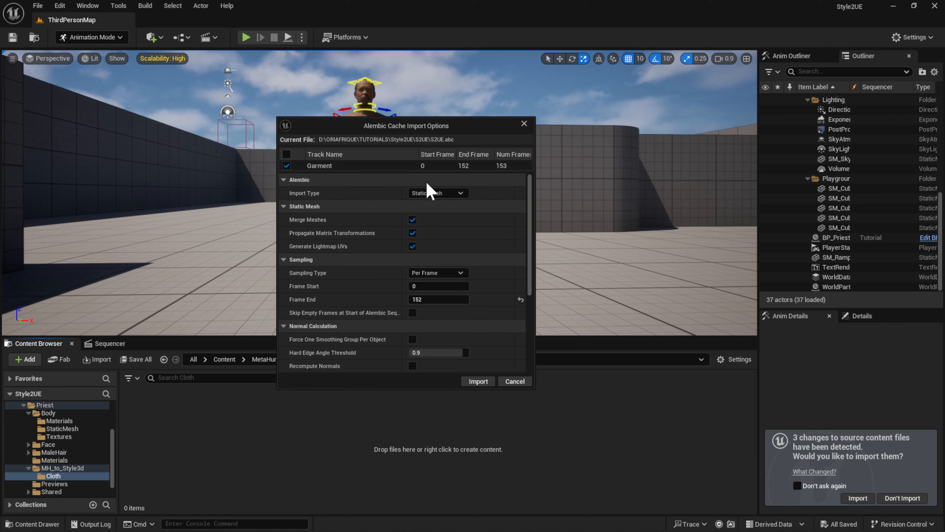
Set the Alembic import type to Geometry Cache, with the Autodesk 3ds Max conversion preset and the X rotation changed to 90
{"action": "left_click", "coordinate": [428, 192]}
{"action": "left_click", "coordinate": [432, 213]}
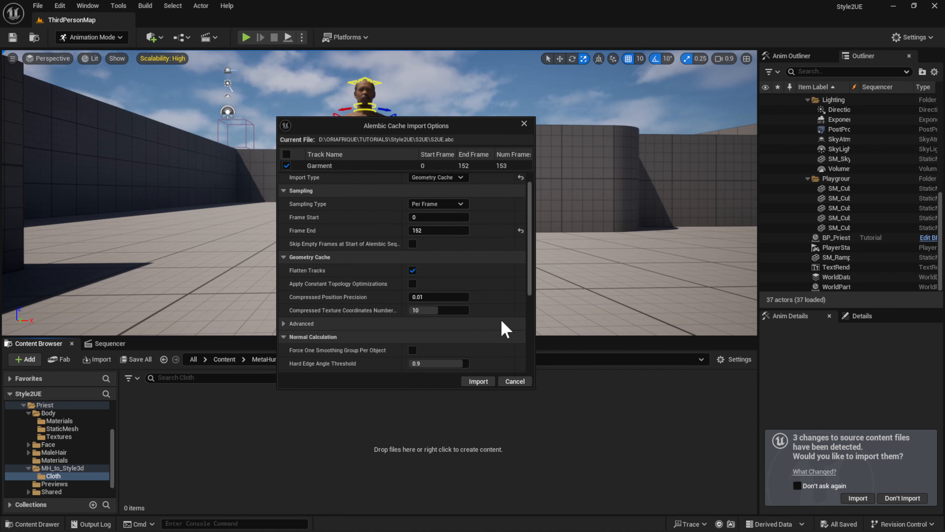
{"action": "scroll", "coordinate": [490, 330], "scroll_direction": "down", "scroll_amount": 3}
{"action": "scroll", "coordinate": [491, 330], "scroll_direction": "down", "scroll_amount": 5}
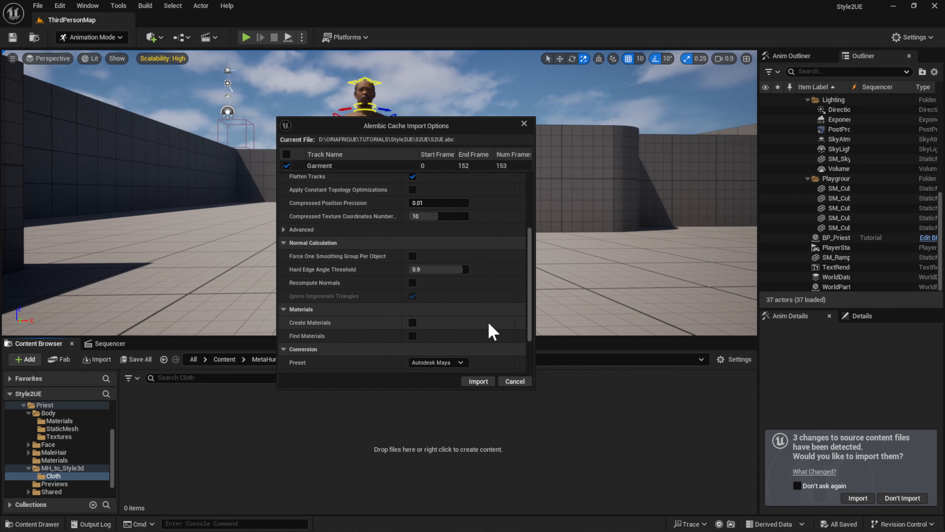
{"action": "left_click", "coordinate": [446, 300]}
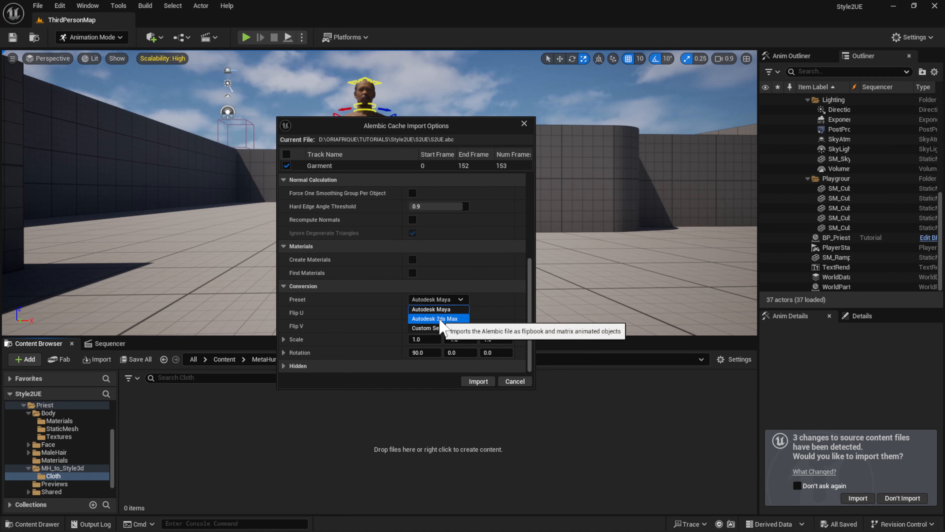
{"action": "left_click", "coordinate": [441, 319]}
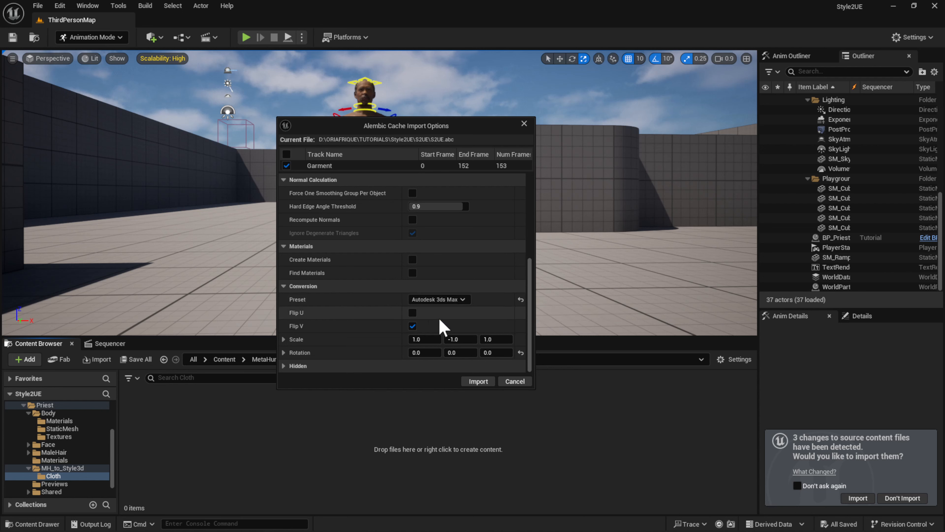
{"action": "left_click", "coordinate": [425, 353]}
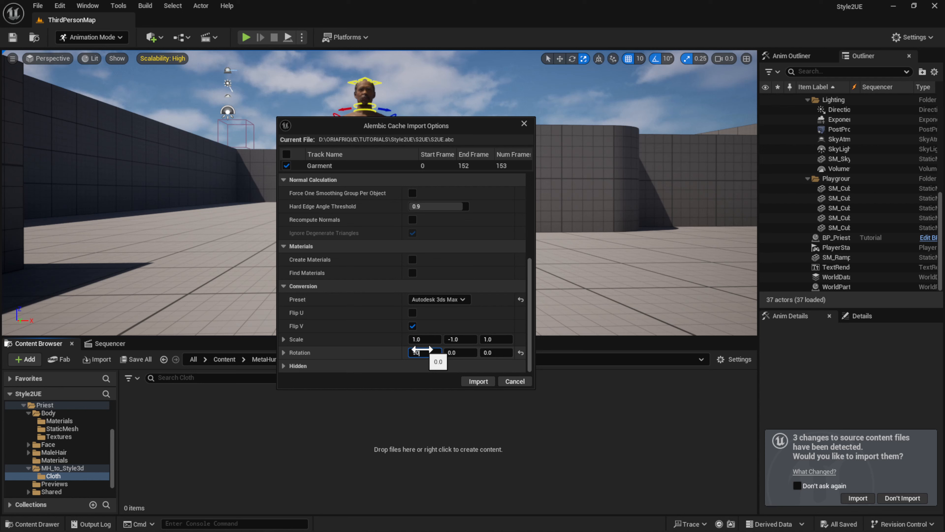
{"action": "type", "text": "90"}
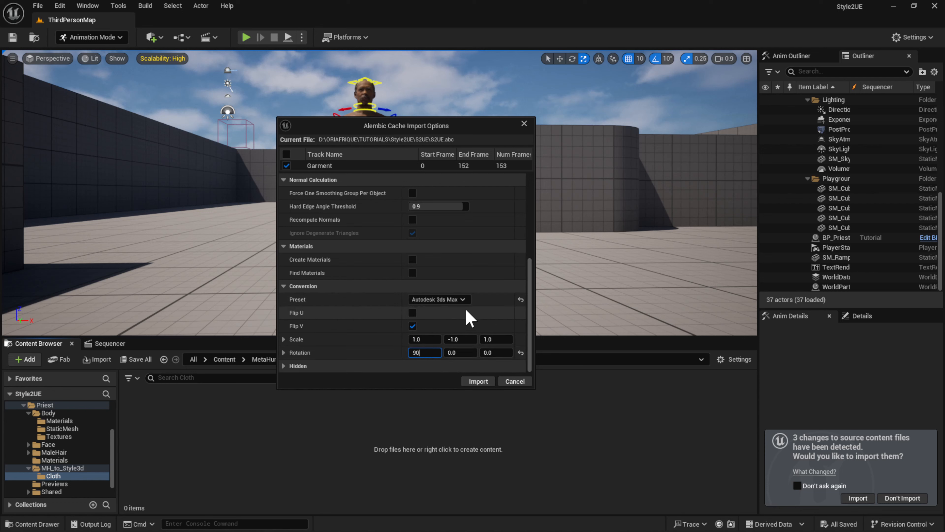
{"action": "key", "text": "Return"}
Review the Alembic import options, import the garment into the Cloth folder and save the asset
{"action": "scroll", "coordinate": [462, 281], "scroll_direction": "up", "scroll_amount": 3}
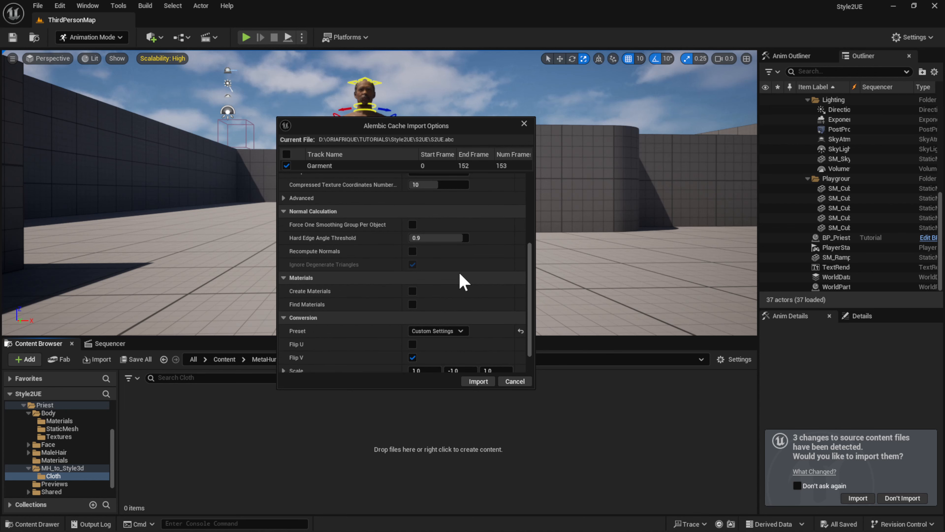
{"action": "scroll", "coordinate": [463, 282], "scroll_direction": "up", "scroll_amount": 3}
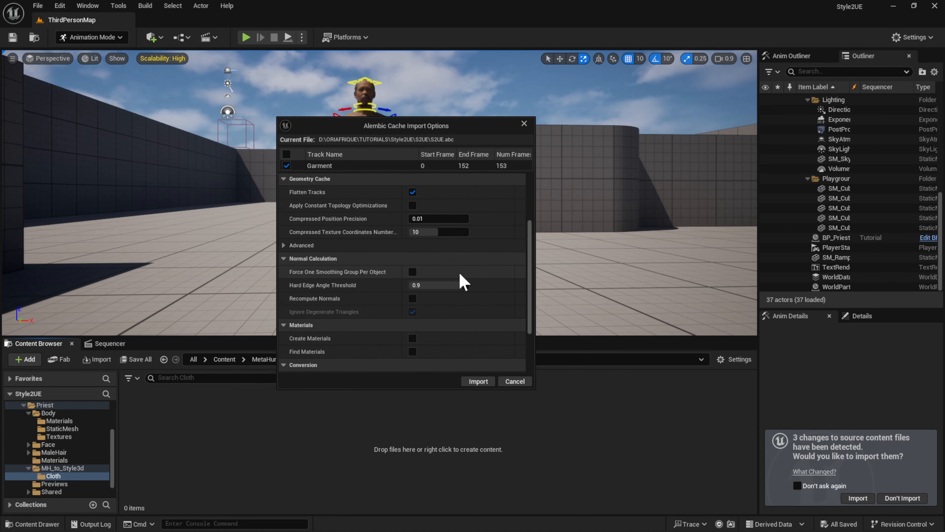
{"action": "scroll", "coordinate": [462, 282], "scroll_direction": "up", "scroll_amount": 2}
{"action": "scroll", "coordinate": [463, 282], "scroll_direction": "up", "scroll_amount": 4}
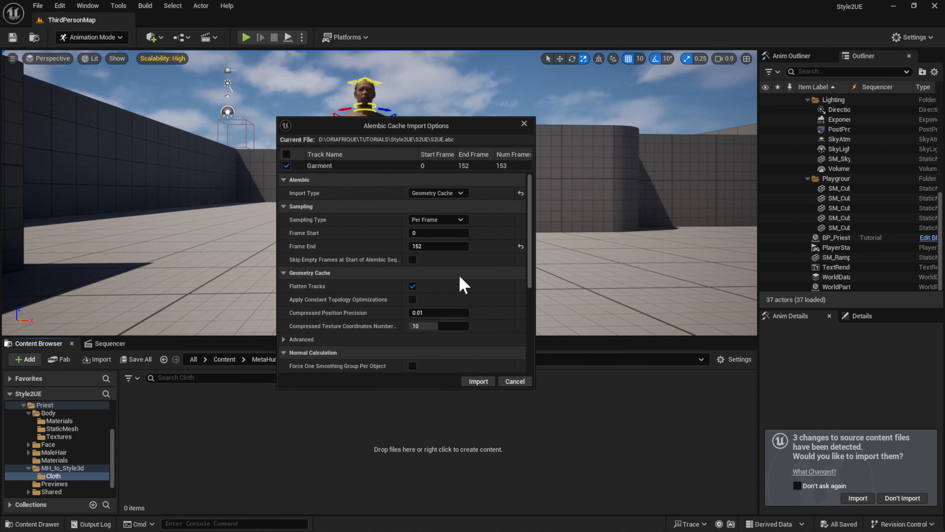
{"action": "scroll", "coordinate": [463, 281], "scroll_direction": "down", "scroll_amount": 11}
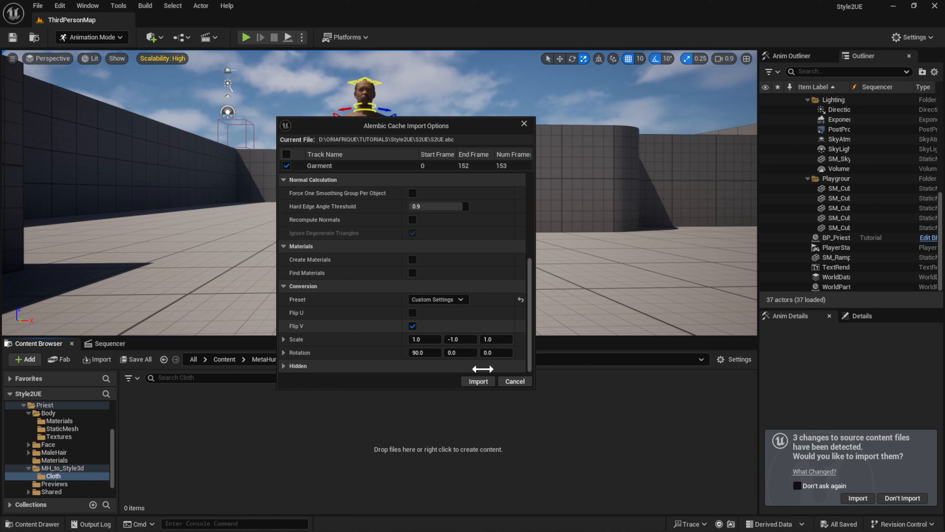
{"action": "left_click", "coordinate": [481, 382]}
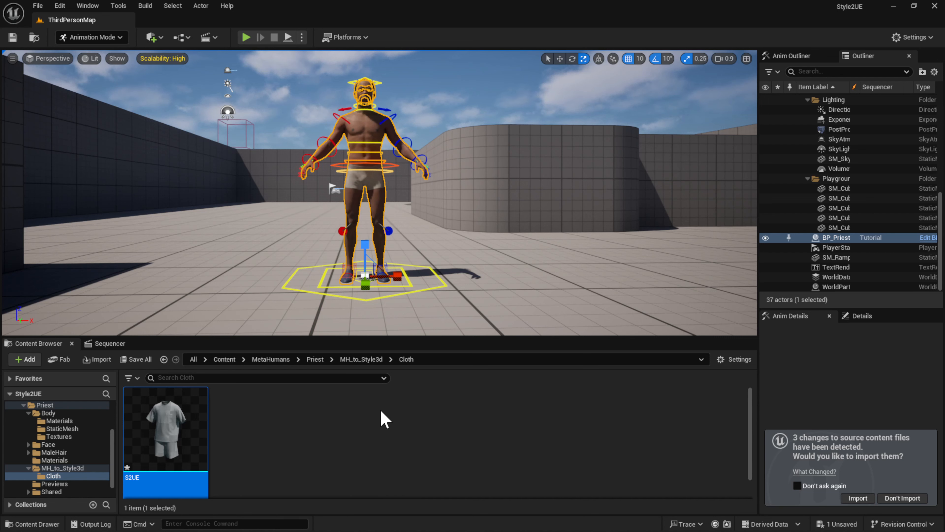
{"action": "key", "text": "ctrl+s"}
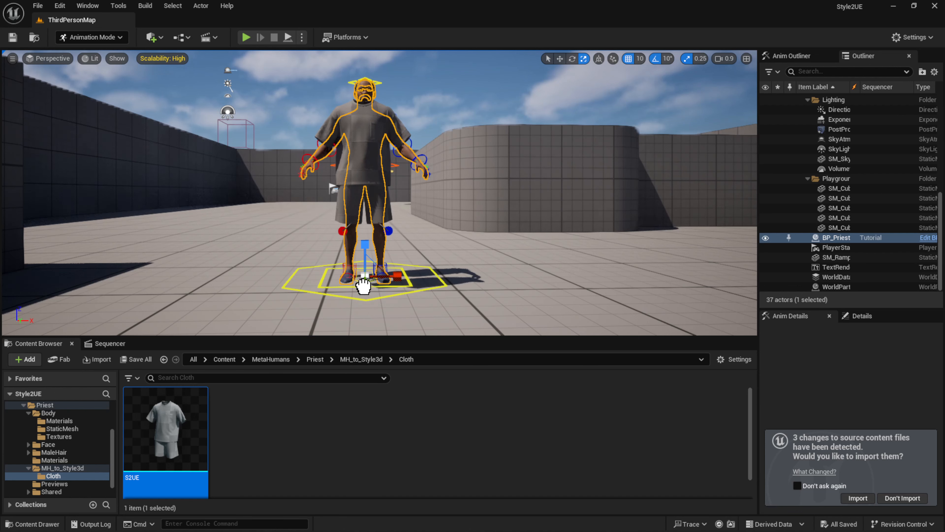
Place the S2UE garment in the level at the MetaHuman's feet so that it covers the body
{"action": "left_click_drag", "start_coordinate": [363, 286], "coordinate": [364, 287]}
{"action": "scroll", "coordinate": [377, 226], "scroll_direction": "up", "scroll_amount": 5}
{"action": "scroll", "coordinate": [378, 226], "scroll_direction": "down", "scroll_amount": 7}
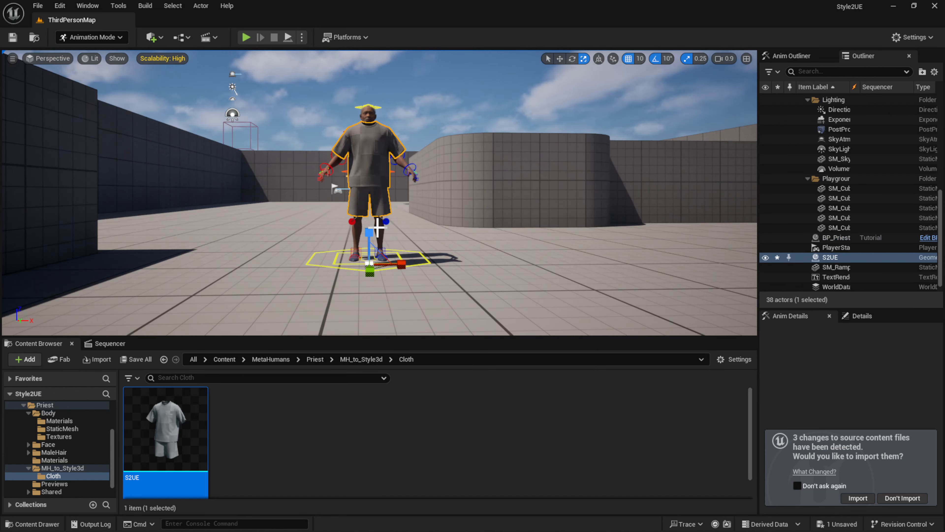
{"action": "scroll", "coordinate": [377, 231], "scroll_direction": "up", "scroll_amount": 6}
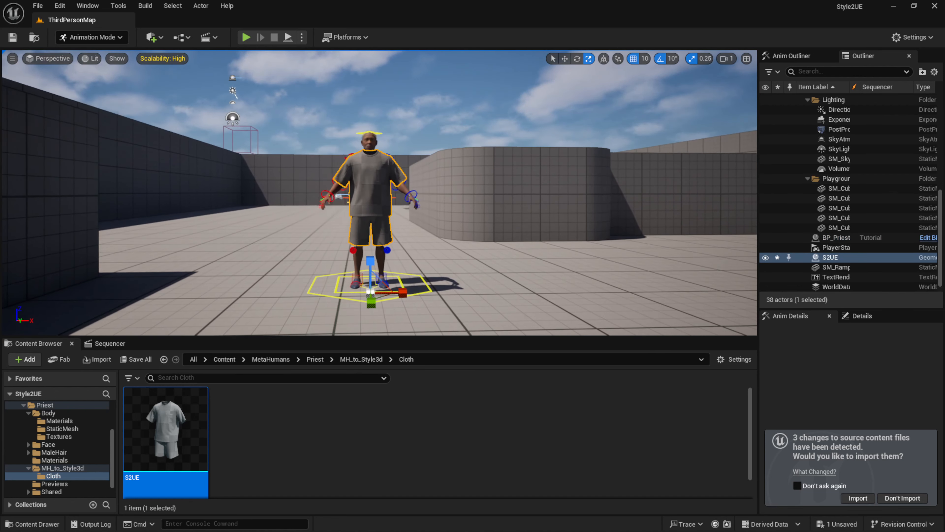
Compare the X location of BP_Priest with that of the S2UE garment
{"action": "scroll", "coordinate": [377, 231], "scroll_direction": "up", "scroll_amount": 2}
{"action": "left_click", "coordinate": [368, 146]}
{"action": "scroll", "coordinate": [390, 253], "scroll_direction": "down", "scroll_amount": 4}
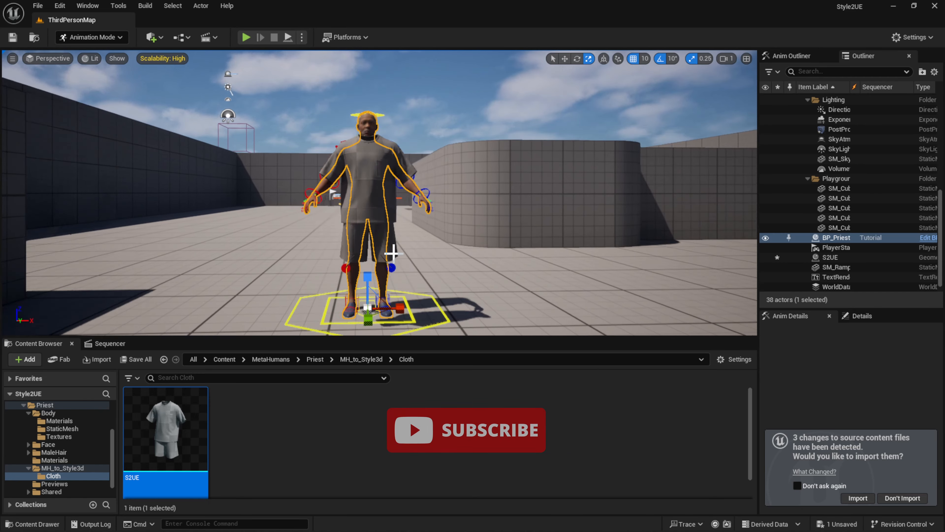
{"action": "scroll", "coordinate": [390, 253], "scroll_direction": "up", "scroll_amount": 6}
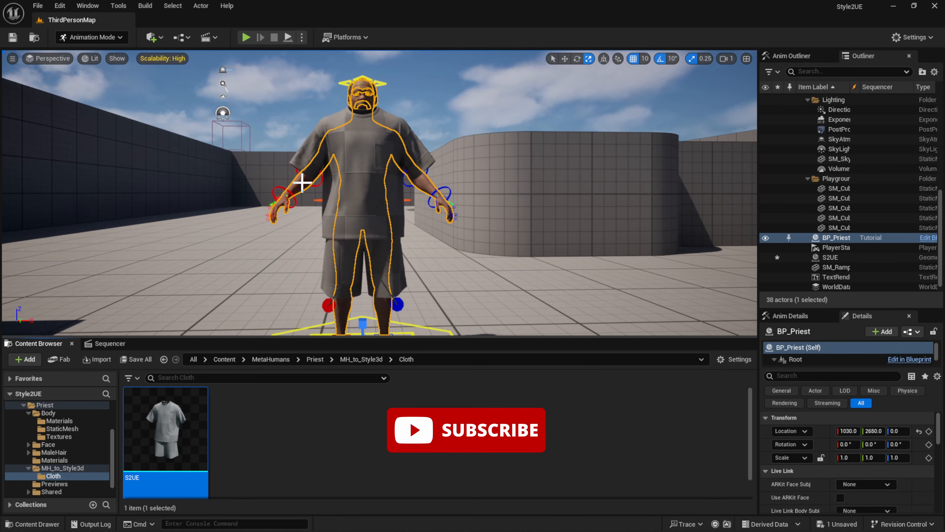
{"action": "left_click", "coordinate": [849, 431]}
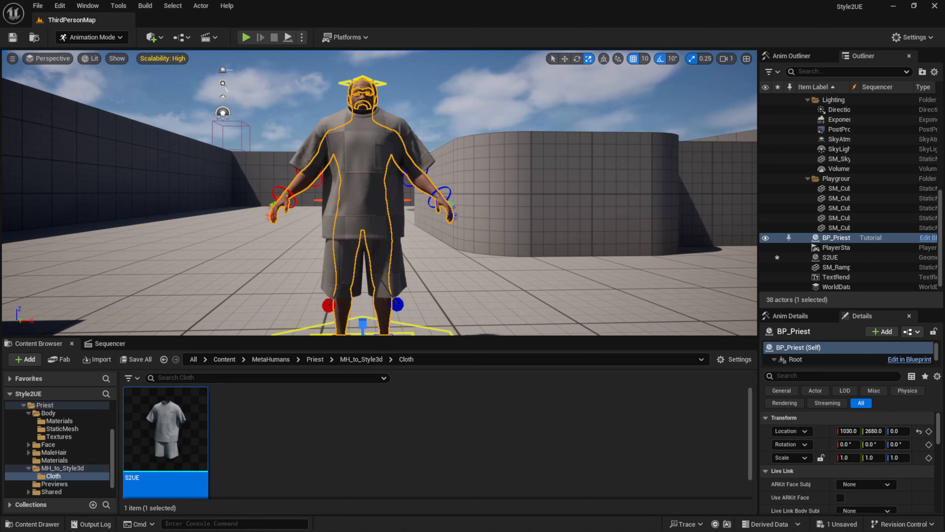
{"action": "left_click", "coordinate": [368, 220]}
{"action": "left_click", "coordinate": [848, 429]}
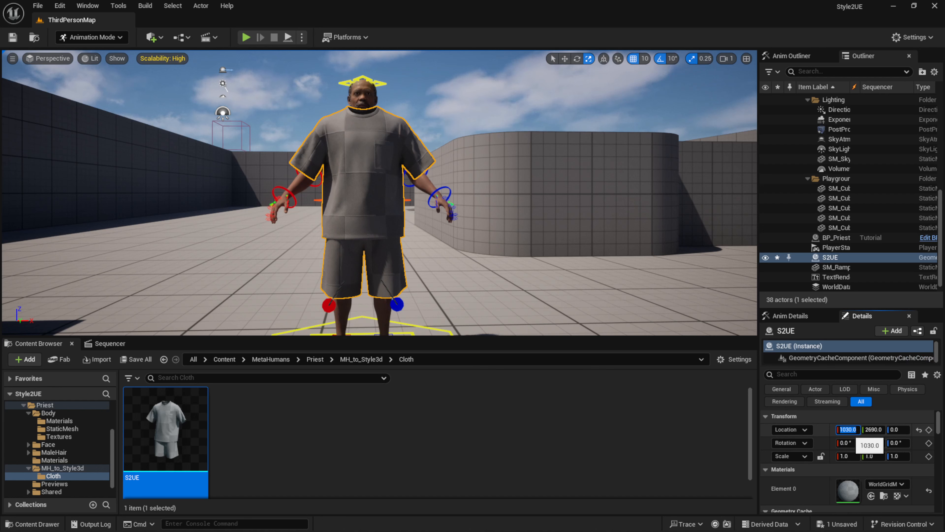
{"action": "left_click", "coordinate": [856, 430]}
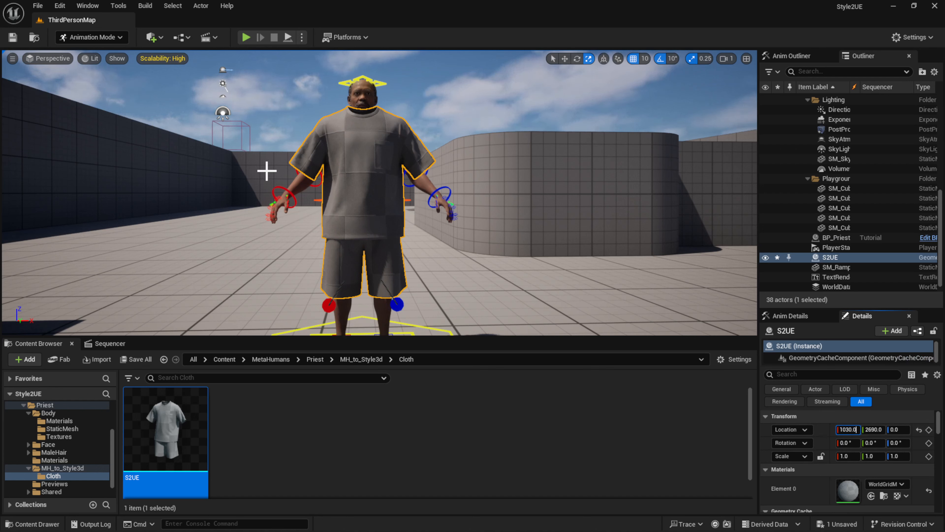
{"action": "left_click", "coordinate": [302, 186]}
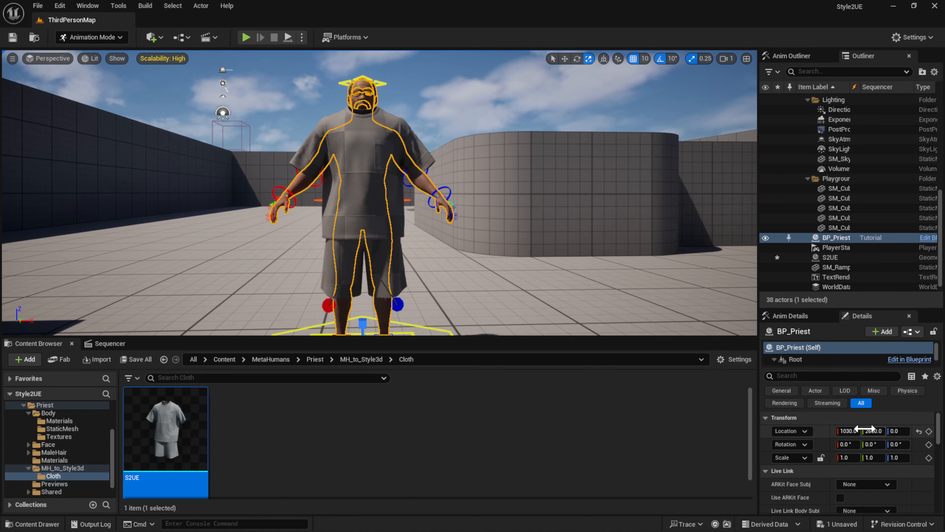
Set the S2UE garment's Y location to 2650 to match BP_Priest, and inspect the fit up close
{"action": "left_click", "coordinate": [872, 431]}
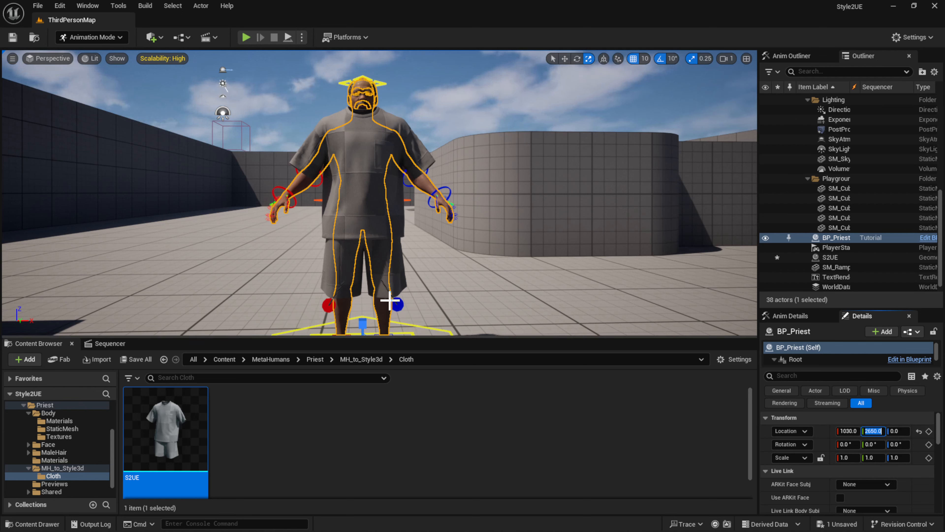
{"action": "left_click", "coordinate": [389, 204]}
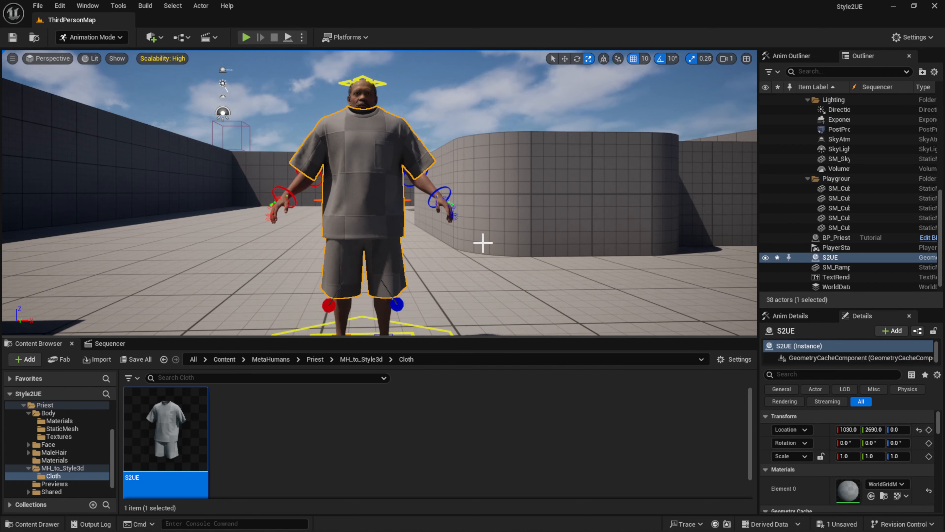
{"action": "left_click", "coordinate": [873, 430]}
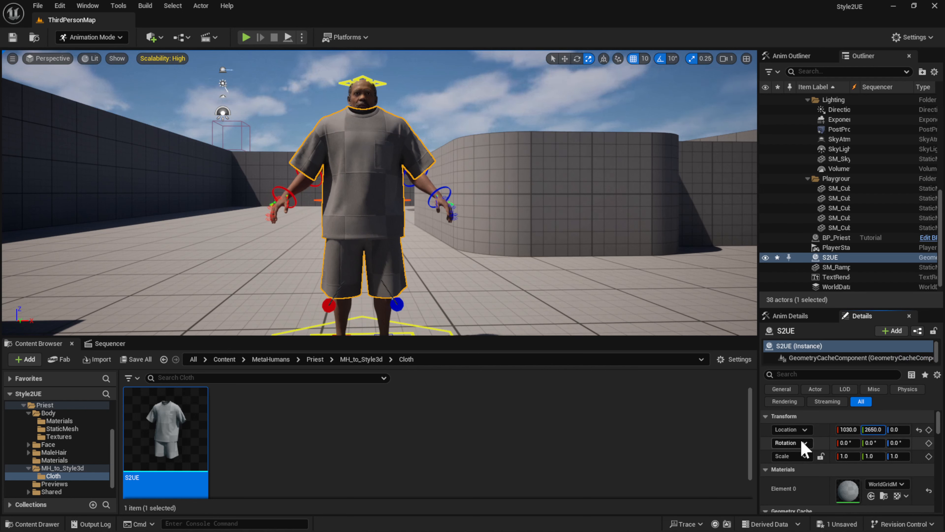
{"action": "key", "text": "Return"}
{"action": "scroll", "coordinate": [327, 242], "scroll_direction": "up", "scroll_amount": 5}
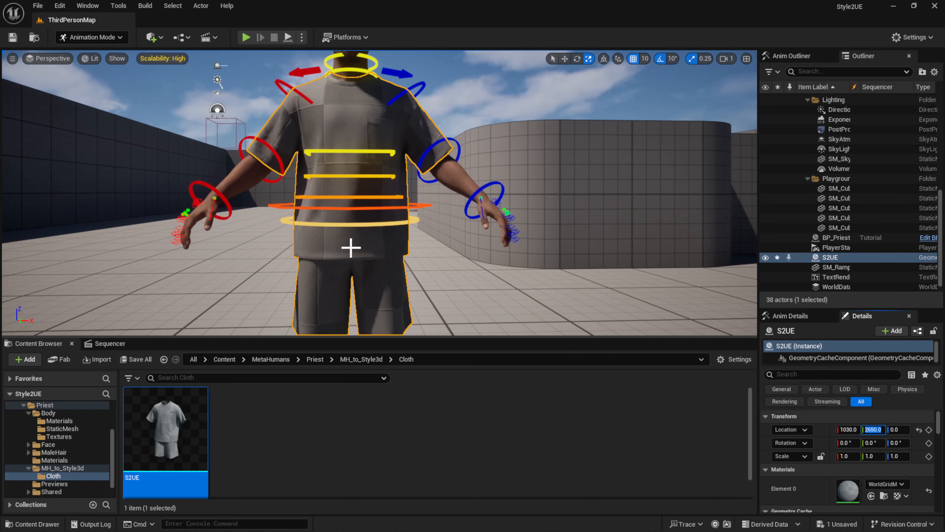
{"action": "right_click_drag", "start_coordinate": [253, 262], "coordinate": [335, 262]}
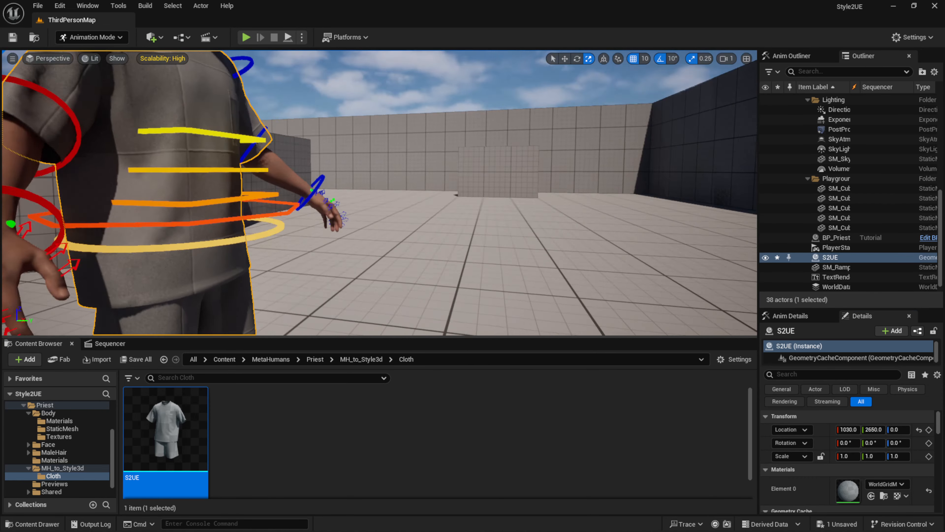
Deselect the S2UE garment and save the level
{"action": "scroll", "coordinate": [286, 244], "scroll_direction": "down", "scroll_amount": 10}
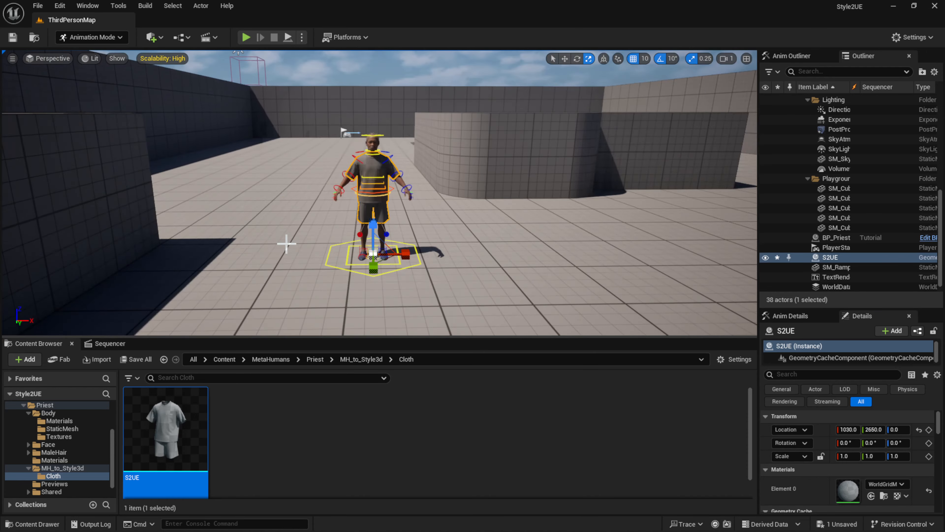
{"action": "scroll", "coordinate": [286, 244], "scroll_direction": "up", "scroll_amount": 5}
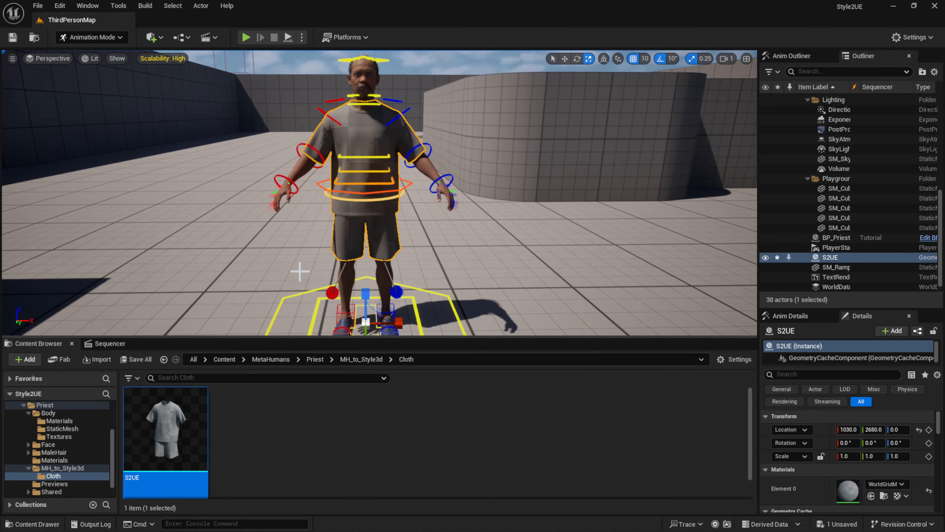
{"action": "left_click", "coordinate": [287, 444]}
{"action": "key", "text": "ctrl+s"}
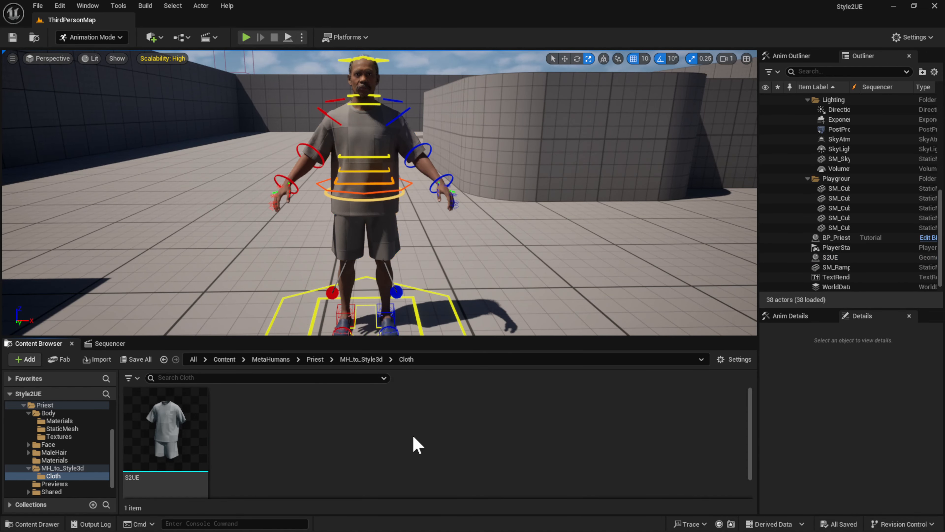
Create a folder named Texture inside the Cloth folder and open it
{"action": "right_click", "coordinate": [383, 446]}
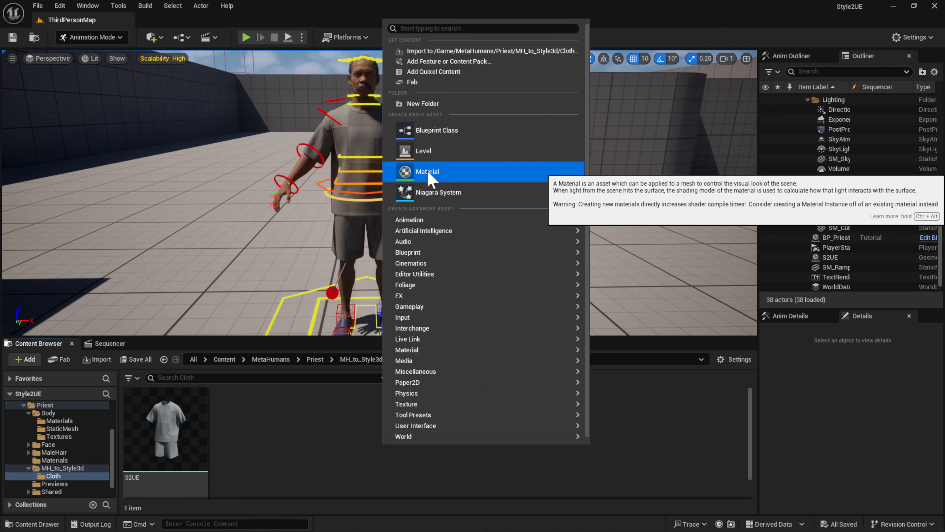
{"action": "right_click", "coordinate": [321, 446]}
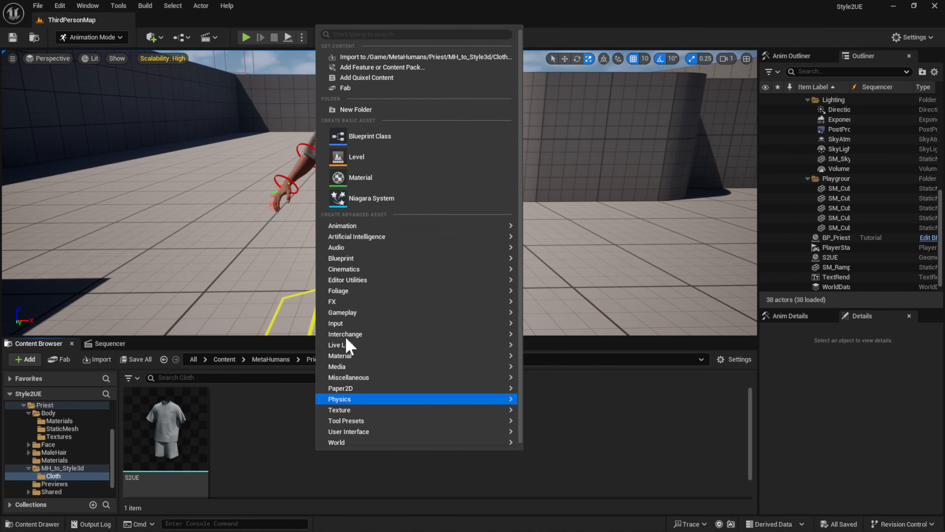
{"action": "mouse_move", "coordinate": [365, 257]}
{"action": "left_click", "coordinate": [400, 110]}
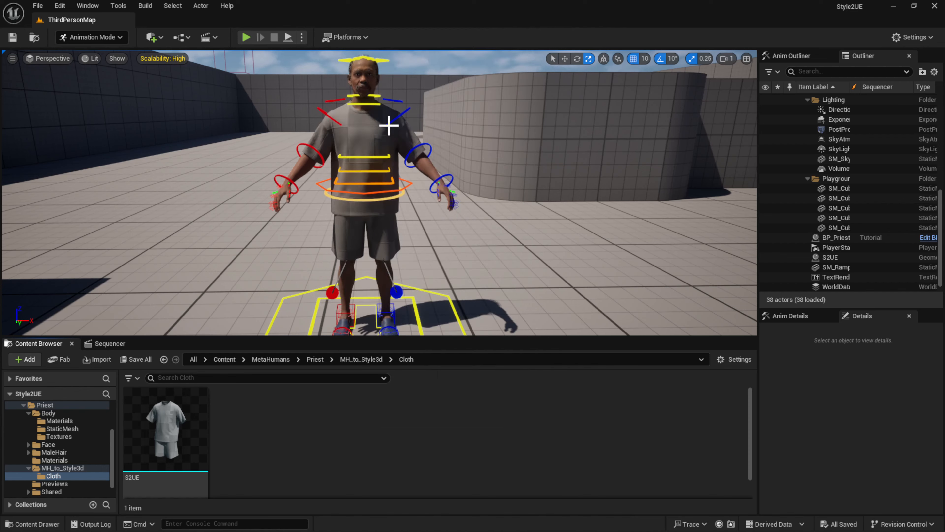
{"action": "type", "text": "Textu"}
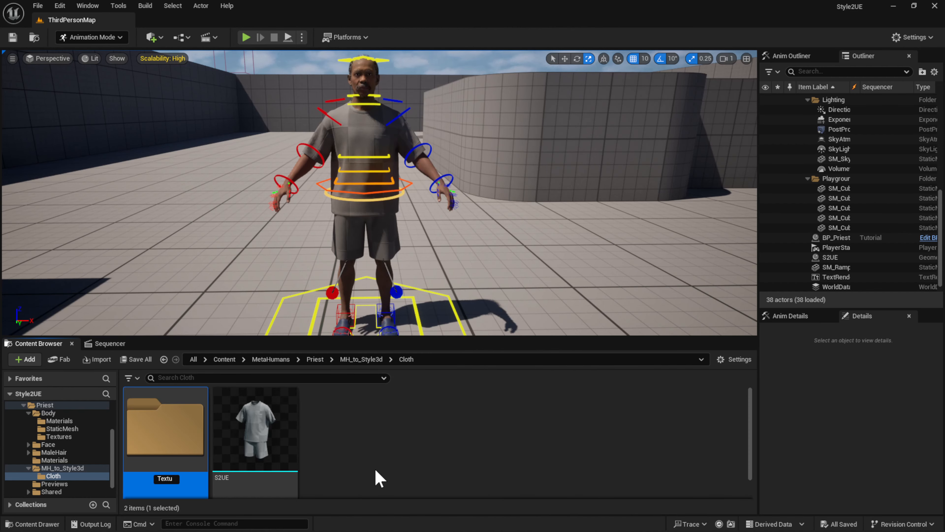
{"action": "type", "text": "re"}
{"action": "key", "text": "Return"}
{"action": "key", "text": "Return"}
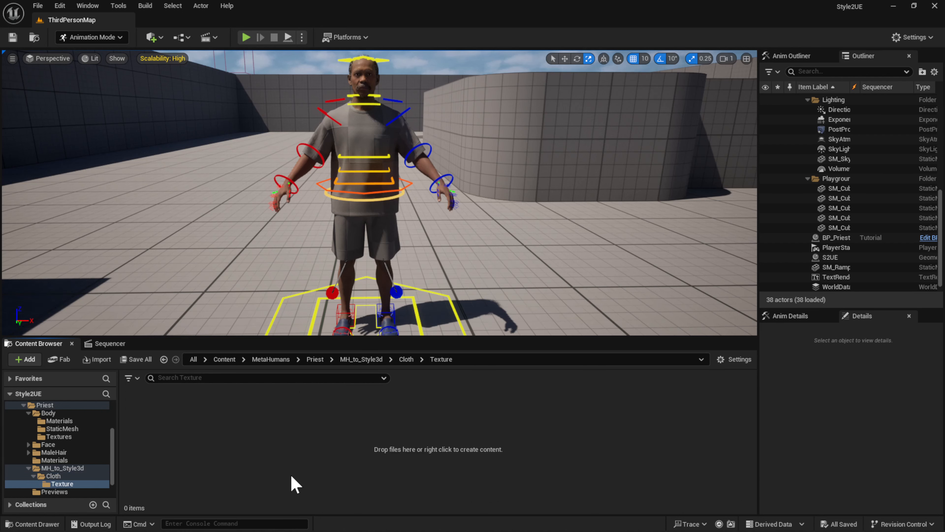
Import all four S2UE maps (Diffuse, Displacement, Normal, Roughness) from the Style2UE Texture folder in File Explorer into the project's Texture folder
{"action": "key", "text": "alt+Tab"}
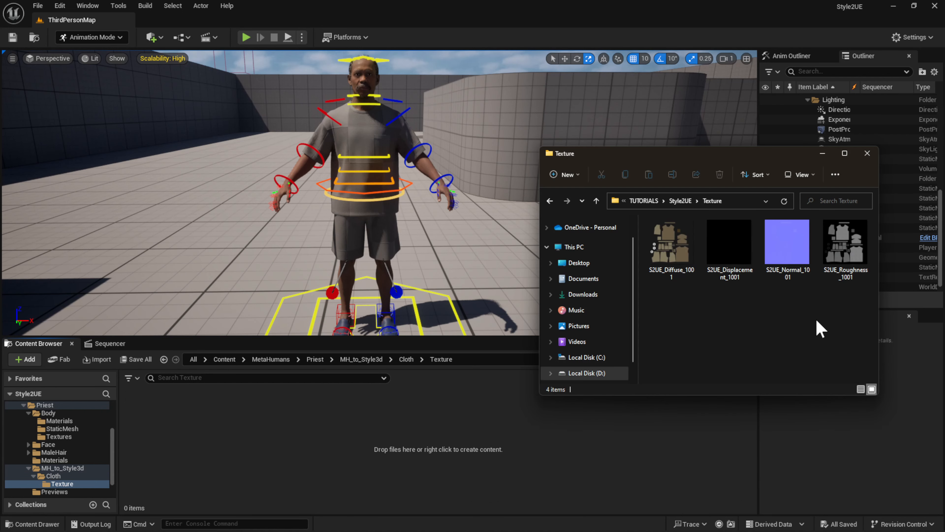
{"action": "key", "text": "ctrl+a"}
{"action": "left_click_drag", "start_coordinate": [725, 248], "coordinate": [225, 439]}
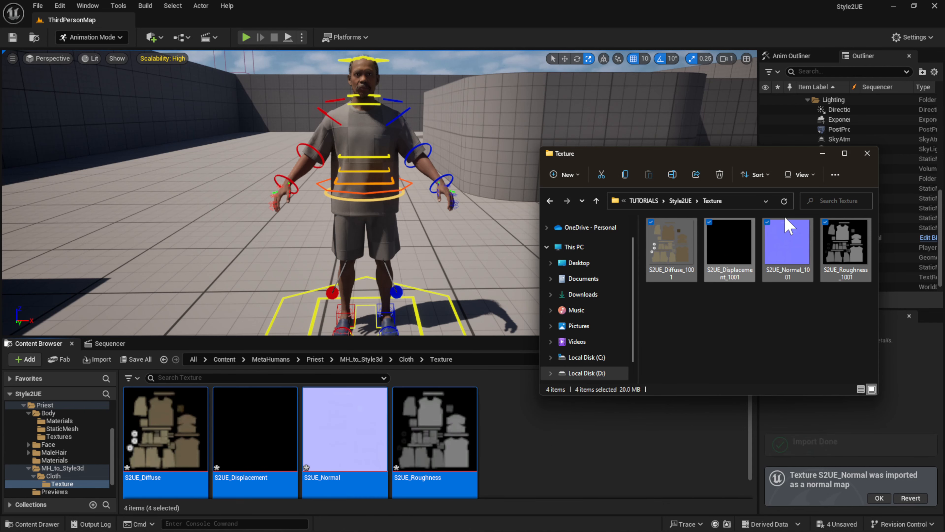
{"action": "left_click", "coordinate": [635, 432]}
Create a new material named Tutorial in the Texture folder
{"action": "right_click", "coordinate": [554, 433]}
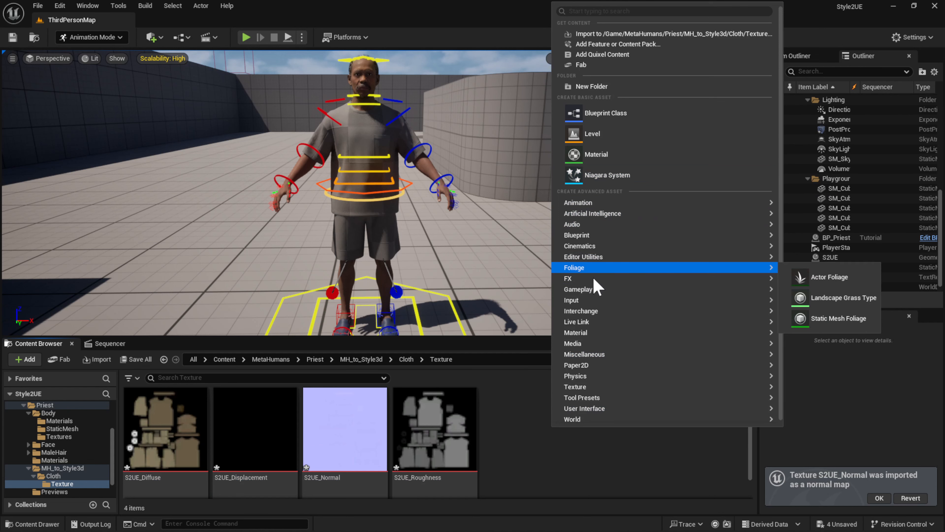
{"action": "mouse_move", "coordinate": [577, 335]}
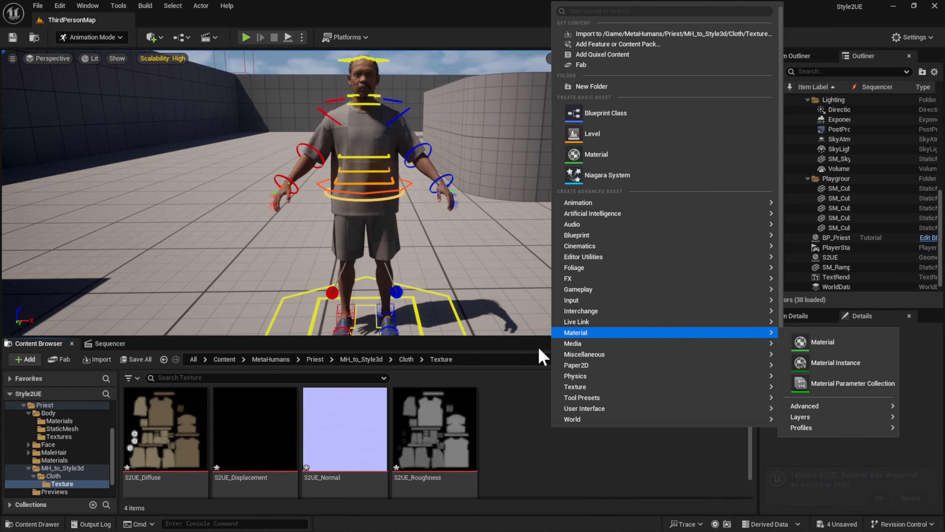
{"action": "right_click", "coordinate": [528, 397]}
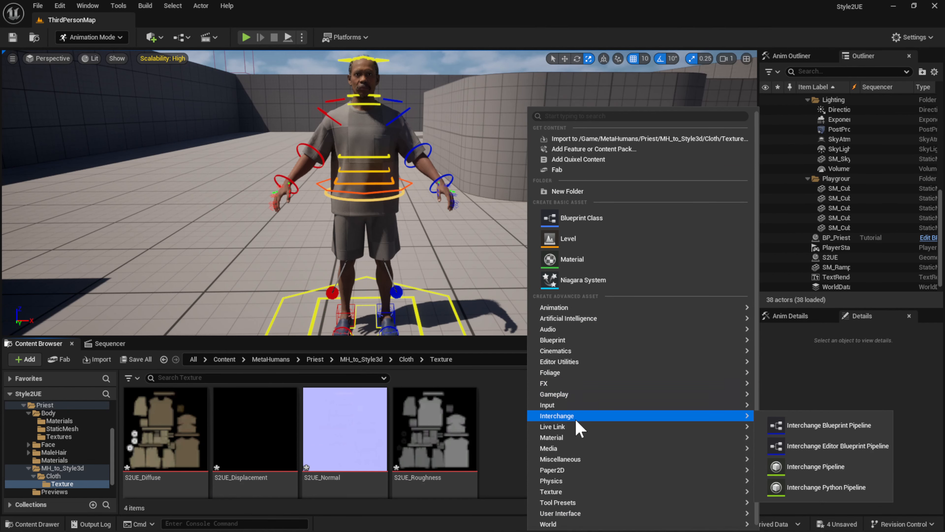
{"action": "mouse_move", "coordinate": [570, 439]}
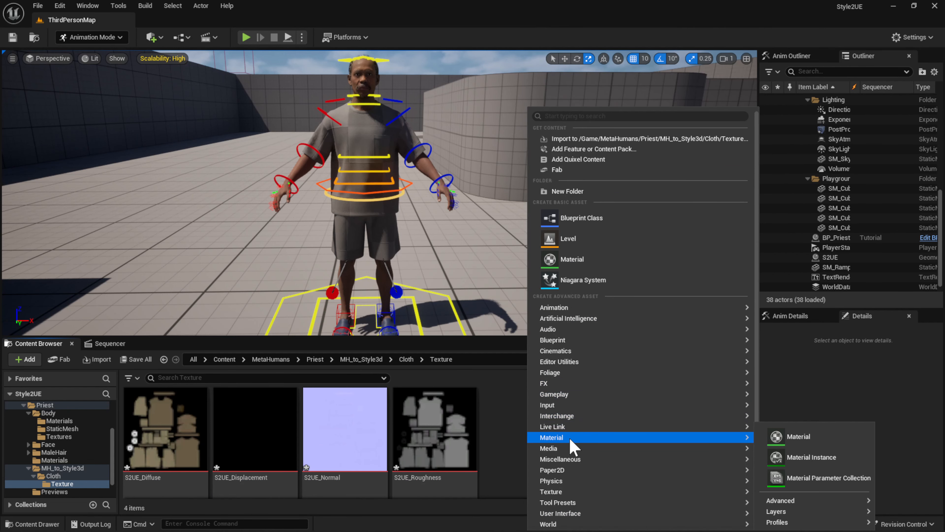
{"action": "left_click", "coordinate": [777, 434]}
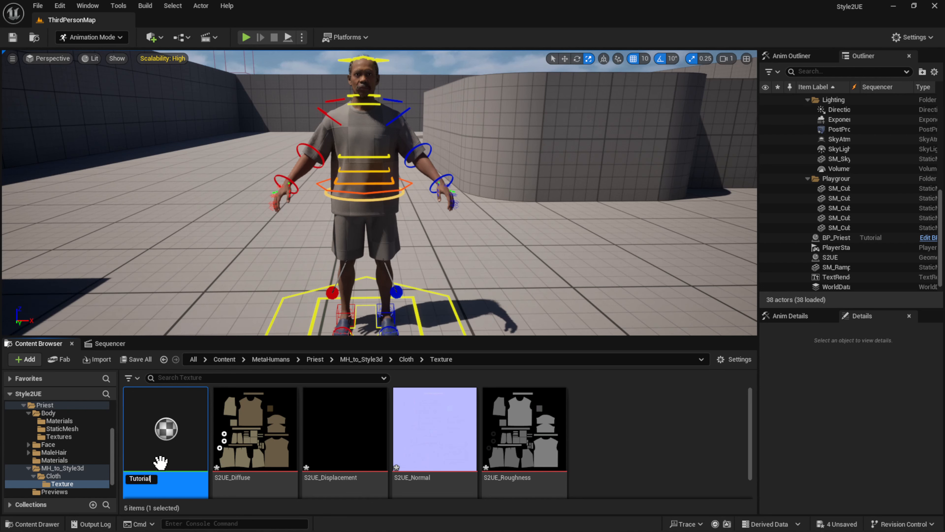
{"action": "key", "text": "Return"}
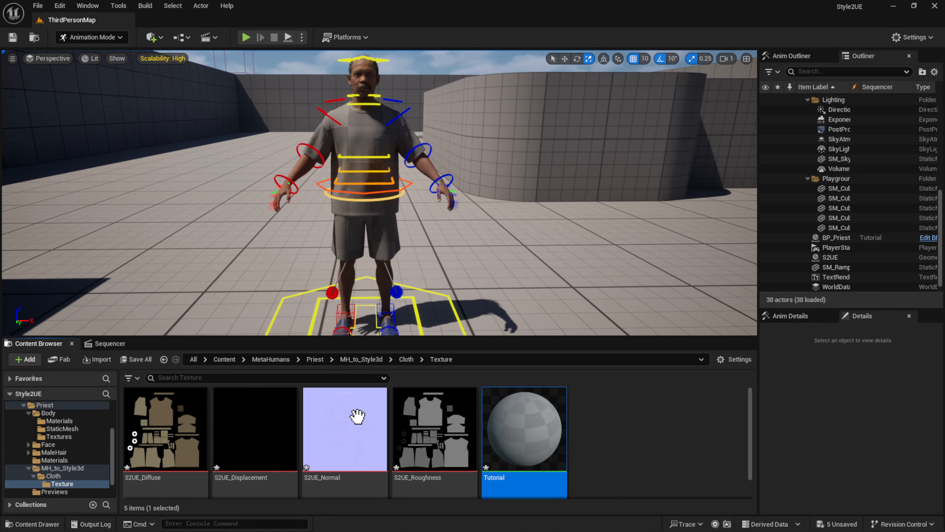
Open the Tutorial material and add the S2UE_Diffuse, S2UE_Displacement, S2UE_Normal and S2UE_Roughness textures to its graph
{"action": "double_click", "coordinate": [545, 424]}
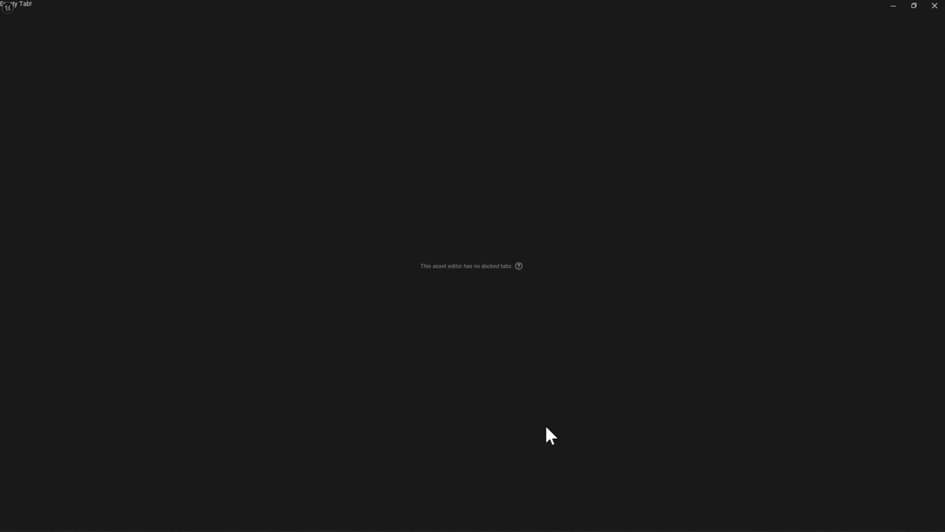
{"action": "scroll", "coordinate": [569, 186], "scroll_direction": "down", "scroll_amount": 10}
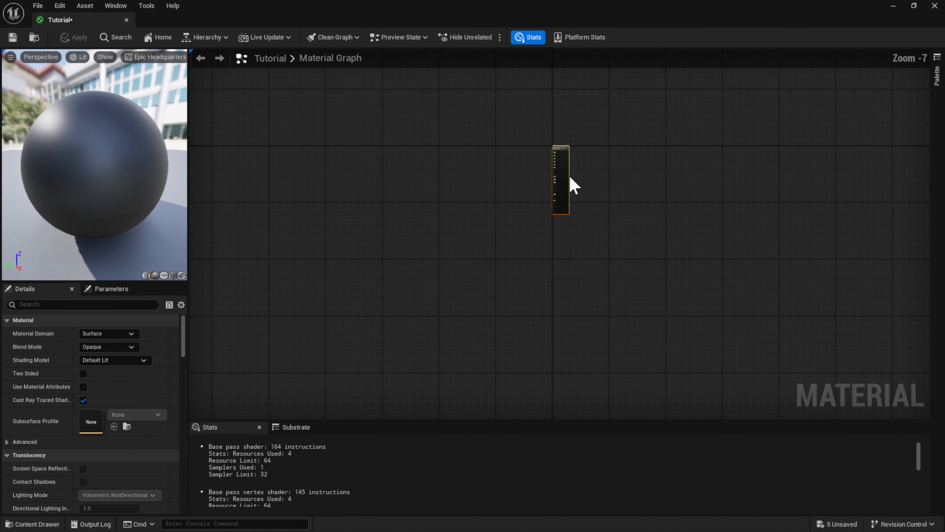
{"action": "scroll", "coordinate": [568, 180], "scroll_direction": "up", "scroll_amount": 6}
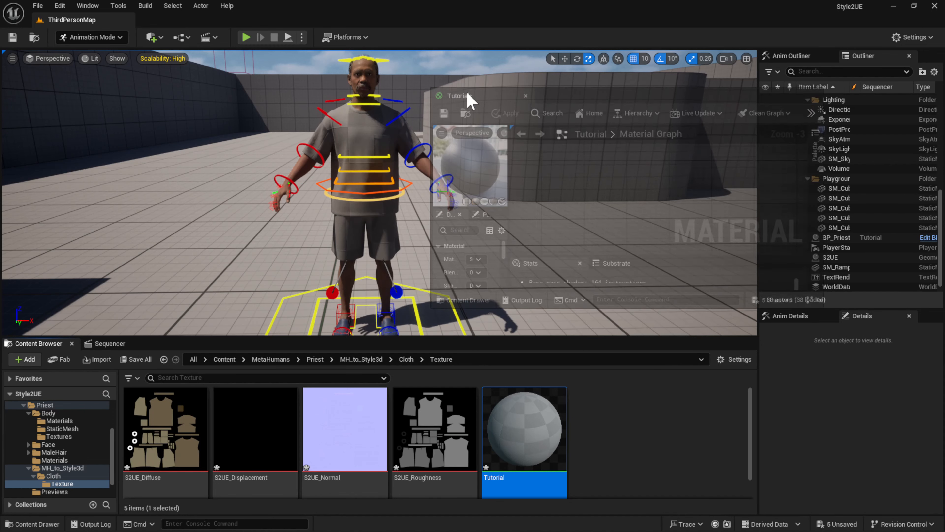
{"action": "scroll", "coordinate": [625, 204], "scroll_direction": "down", "scroll_amount": 2}
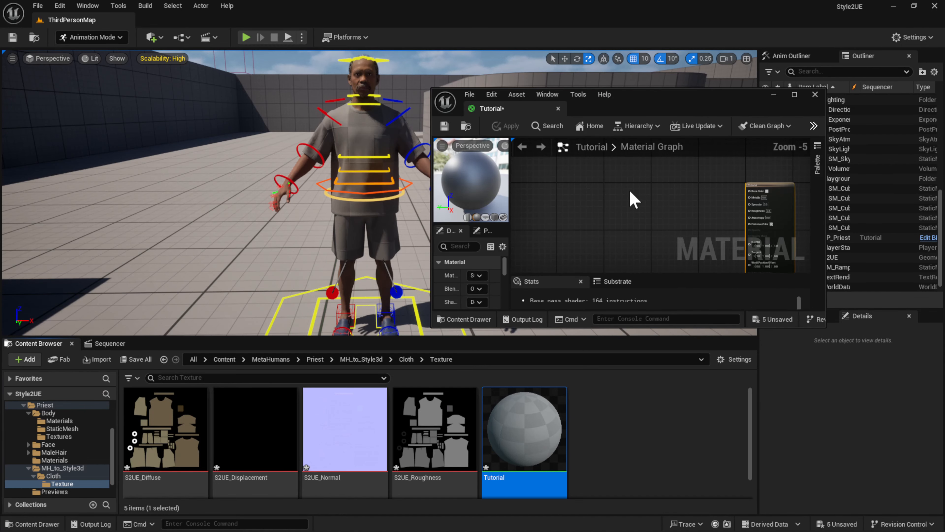
{"action": "left_click", "coordinate": [172, 424]}
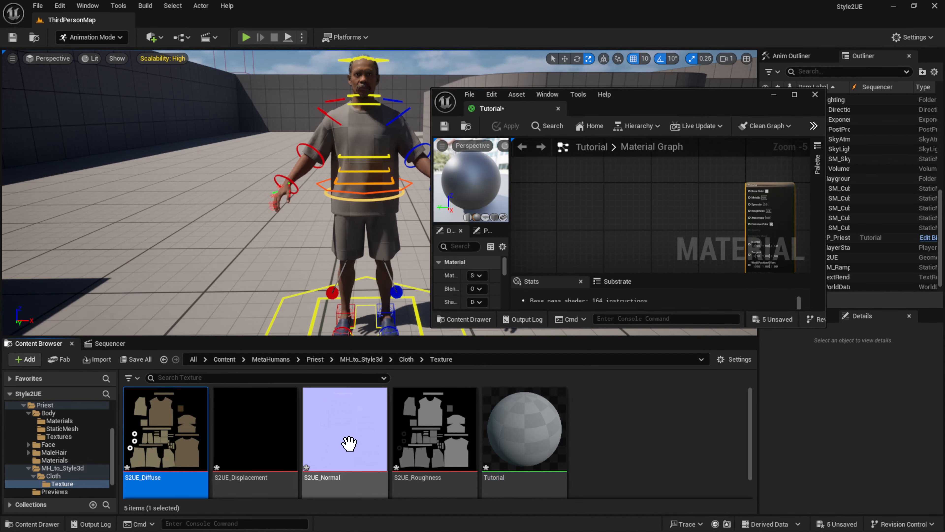
{"action": "left_click", "coordinate": [416, 437], "text": "shift"}
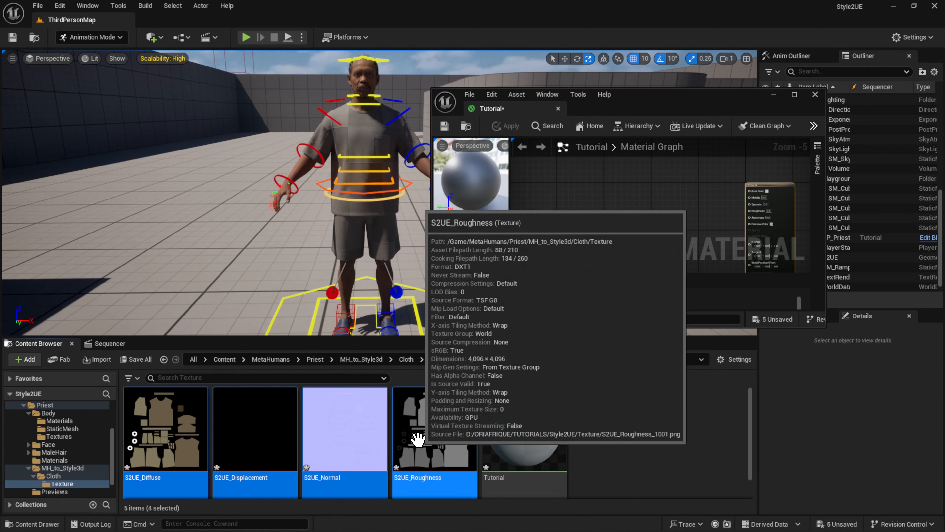
{"action": "left_click_drag", "start_coordinate": [417, 437], "coordinate": [599, 200]}
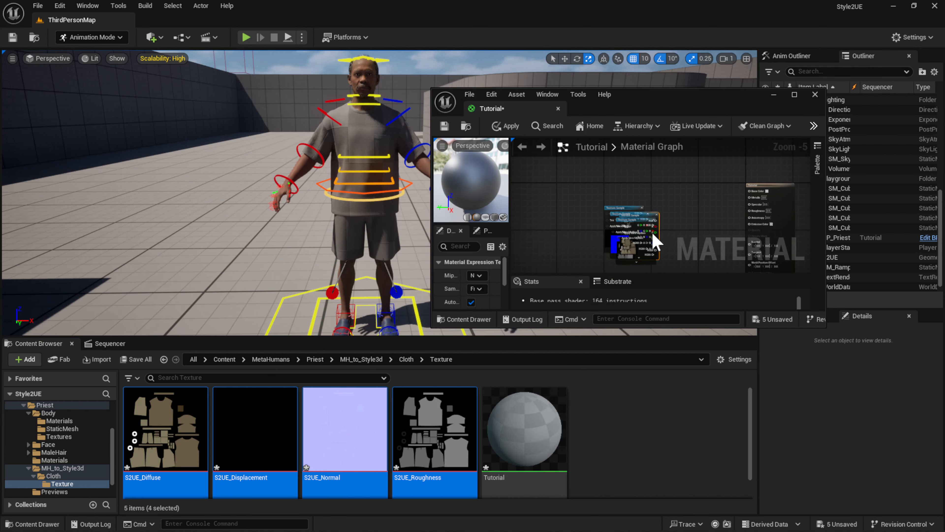
Separate the S2UE_Diffuse sample from the overlapping texture nodes and maximize the material editor window
{"action": "left_click_drag", "start_coordinate": [654, 241], "coordinate": [647, 203]}
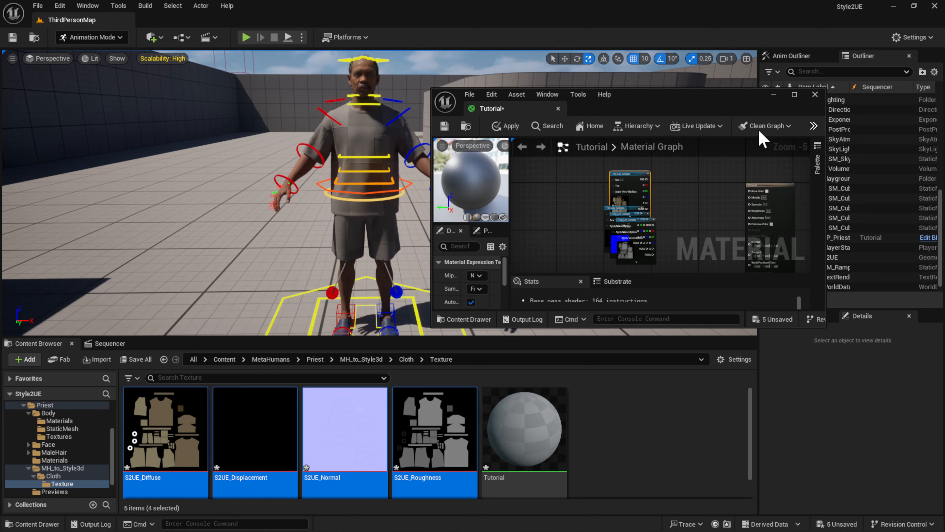
{"action": "left_click", "coordinate": [794, 96]}
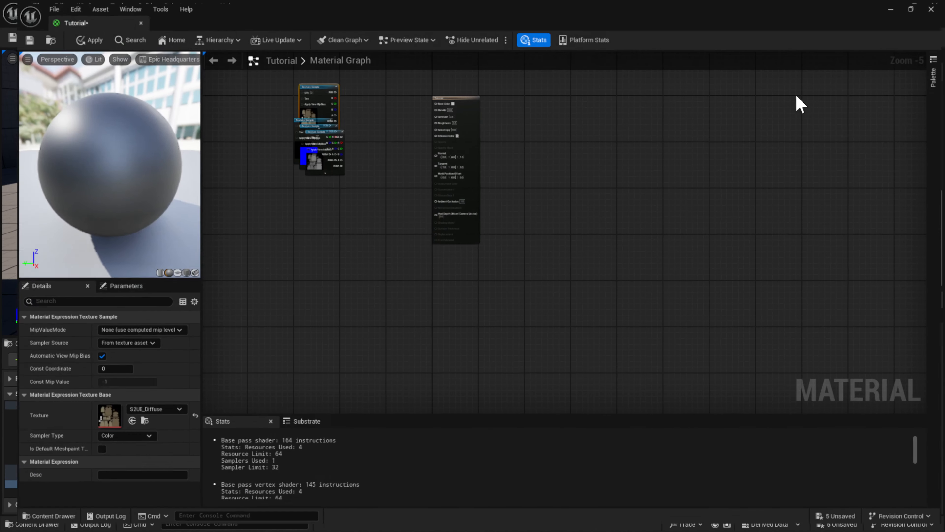
{"action": "scroll", "coordinate": [405, 260], "scroll_direction": "down", "scroll_amount": 3}
{"action": "scroll", "coordinate": [372, 255], "scroll_direction": "up", "scroll_amount": 6}
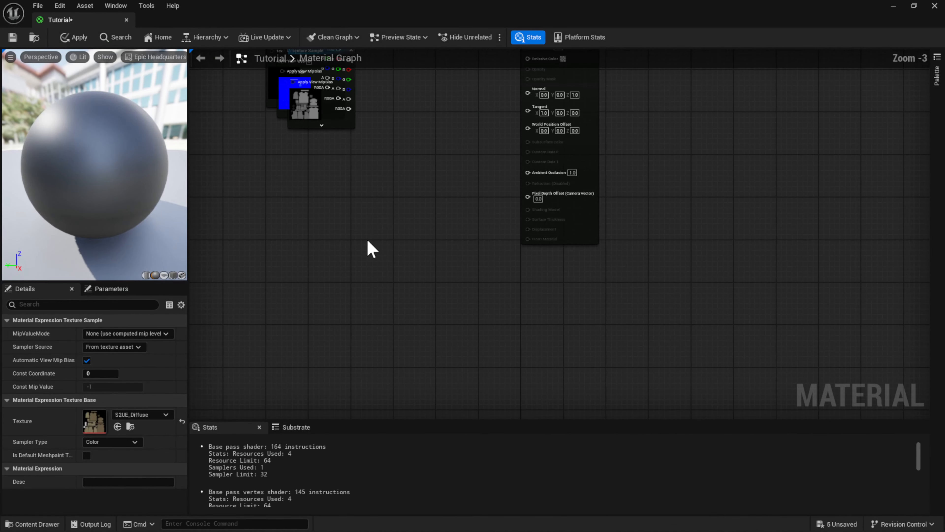
{"action": "scroll", "coordinate": [480, 320], "scroll_direction": "up", "scroll_amount": 3}
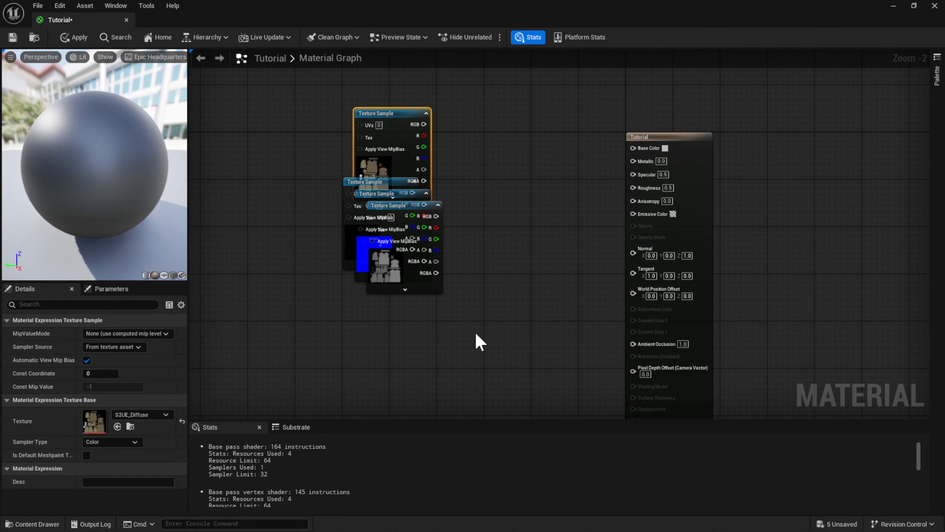
{"action": "scroll", "coordinate": [532, 213], "scroll_direction": "down", "scroll_amount": 3}
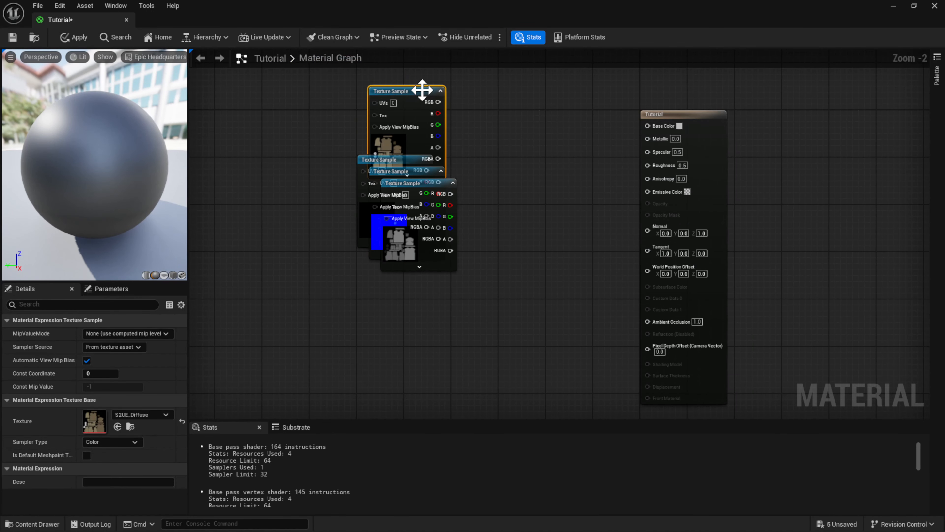
Spread out the texture samples and connect the RGB outputs of diffuse, normal and roughness to Base Color, Normal and Roughness
{"action": "left_click_drag", "start_coordinate": [423, 91], "coordinate": [534, 109]}
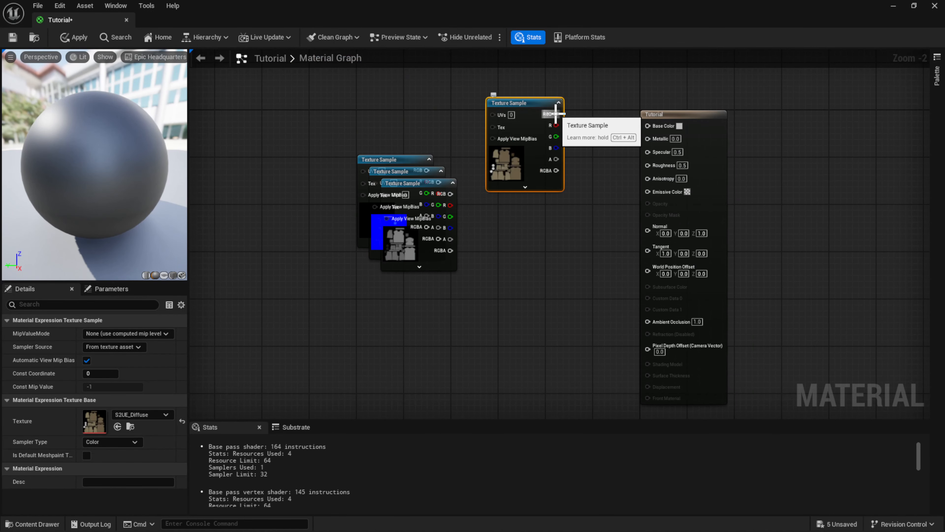
{"action": "left_click_drag", "start_coordinate": [556, 114], "coordinate": [646, 126]}
{"action": "left_click_drag", "start_coordinate": [385, 314], "coordinate": [654, 231]}
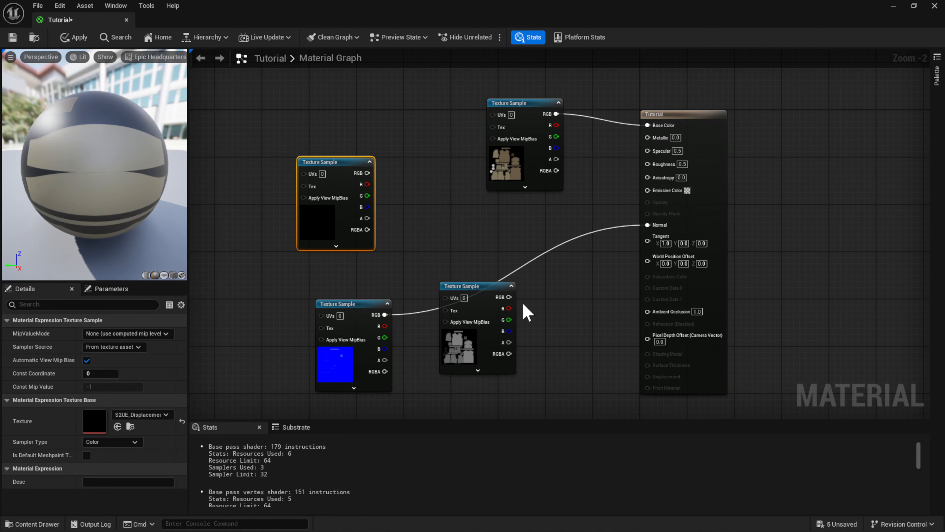
{"action": "left_click_drag", "start_coordinate": [508, 297], "coordinate": [649, 164]}
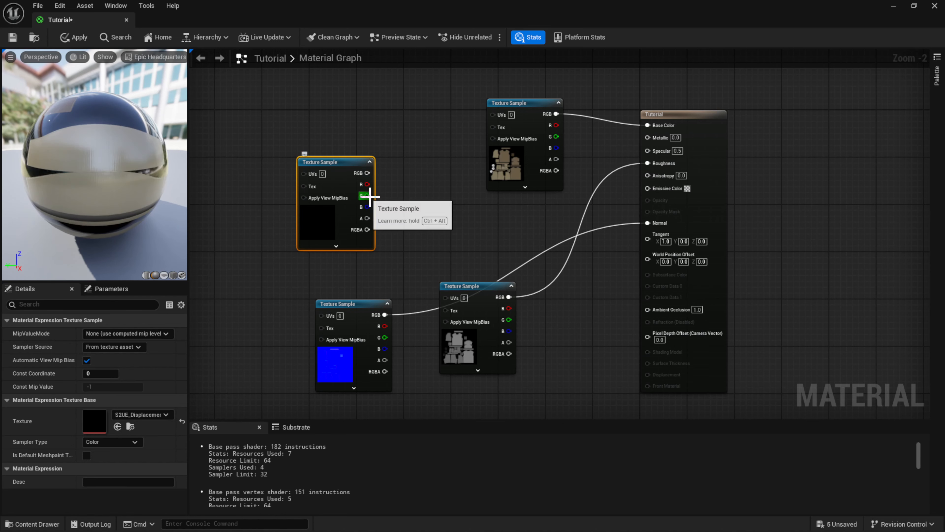
Delete the unused S2UE_Displacement sample and move the S2UE_Roughness sample above the normal map sample
{"action": "key", "text": "Delete"}
{"action": "scroll", "coordinate": [115, 177], "scroll_direction": "up", "scroll_amount": 5}
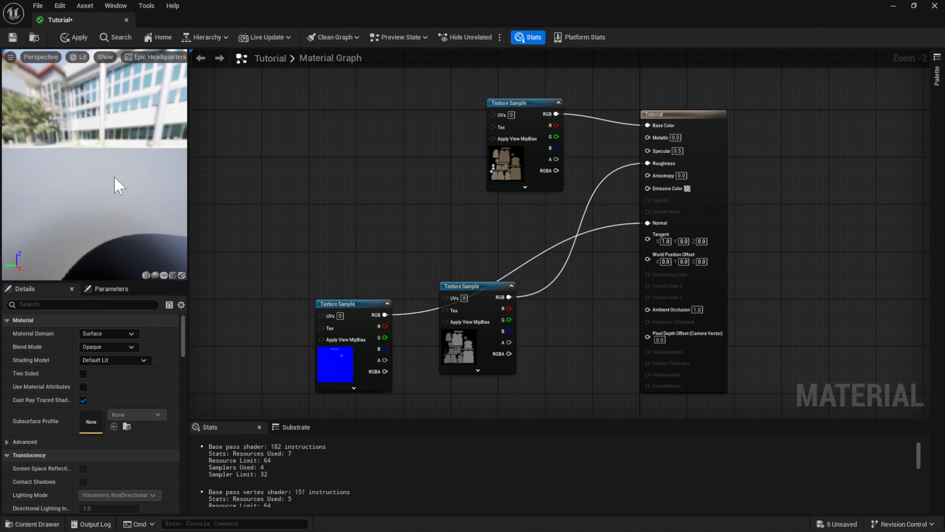
{"action": "scroll", "coordinate": [114, 177], "scroll_direction": "down", "scroll_amount": 5}
{"action": "scroll", "coordinate": [107, 184], "scroll_direction": "up", "scroll_amount": 2}
{"action": "right_click_drag", "start_coordinate": [92, 166], "coordinate": [92, 142]}
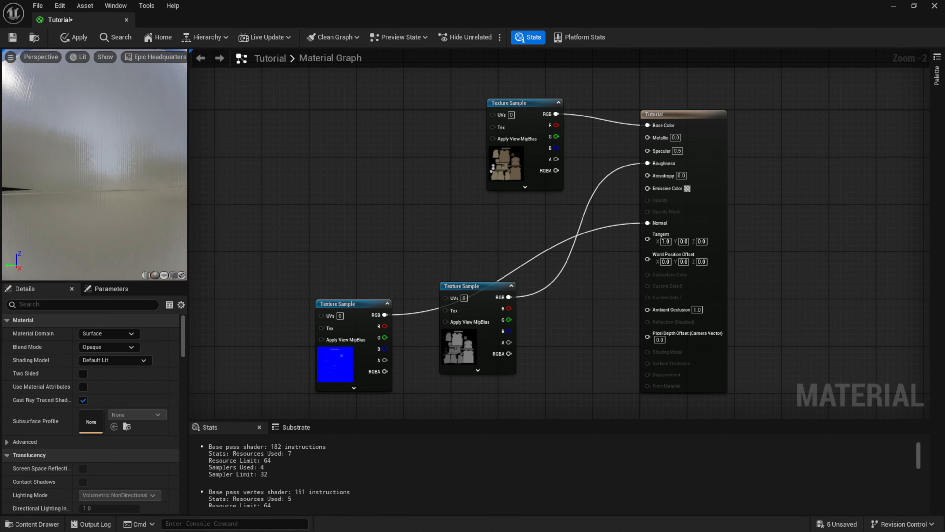
{"action": "left_click_drag", "start_coordinate": [451, 287], "coordinate": [379, 205]}
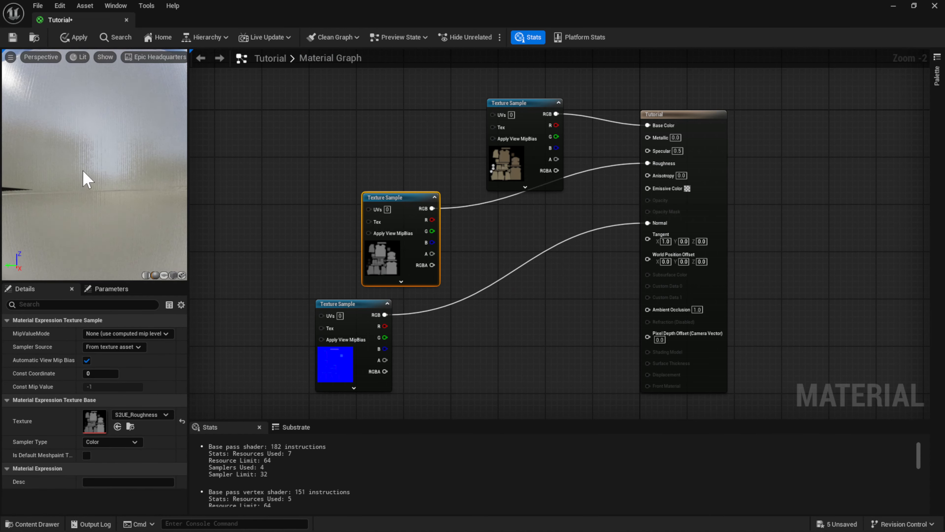
{"action": "scroll", "coordinate": [86, 179], "scroll_direction": "down", "scroll_amount": 5}
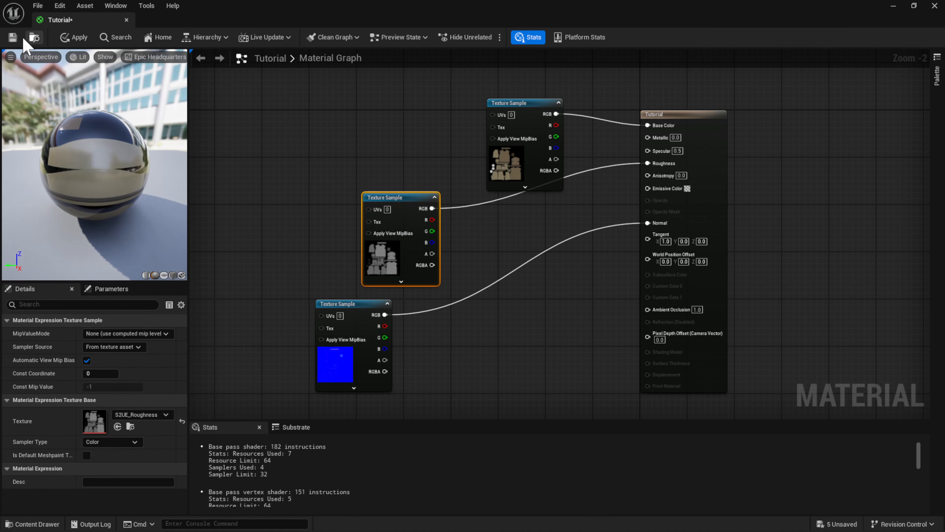
Save the Tutorial material and close its editor
{"action": "left_click", "coordinate": [13, 37]}
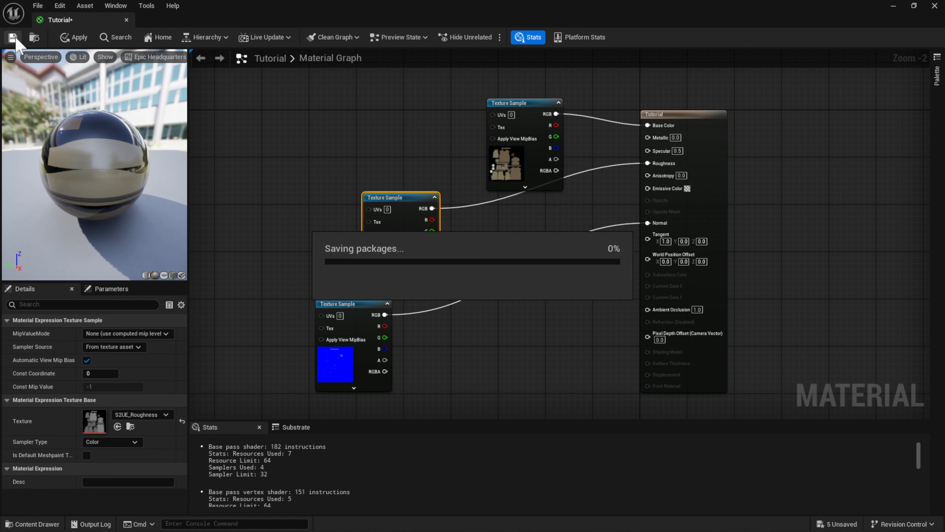
{"action": "left_click", "coordinate": [127, 20]}
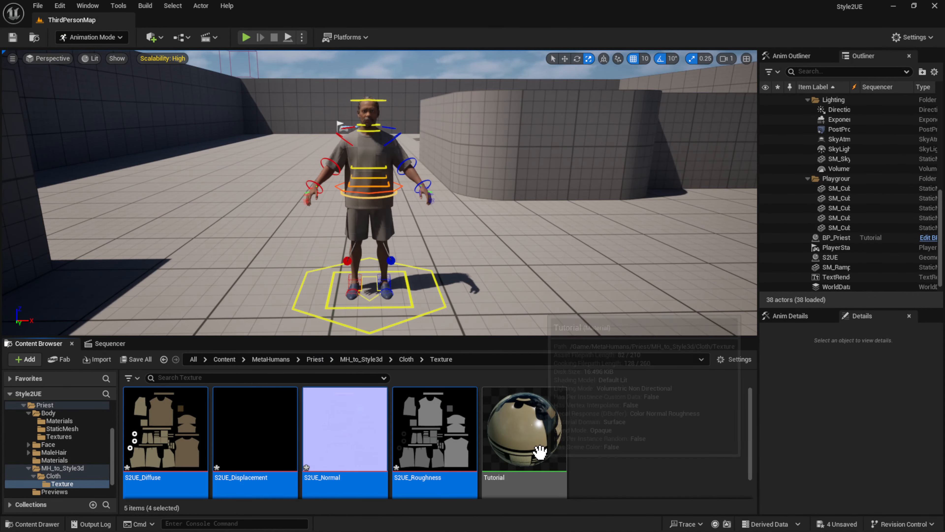
Apply the Tutorial material to the S2UE garment on the character and save all modified content
{"action": "left_click_drag", "start_coordinate": [521, 406], "coordinate": [365, 152]}
{"action": "scroll", "coordinate": [370, 154], "scroll_direction": "down", "scroll_amount": 3}
{"action": "scroll", "coordinate": [372, 156], "scroll_direction": "up", "scroll_amount": 10}
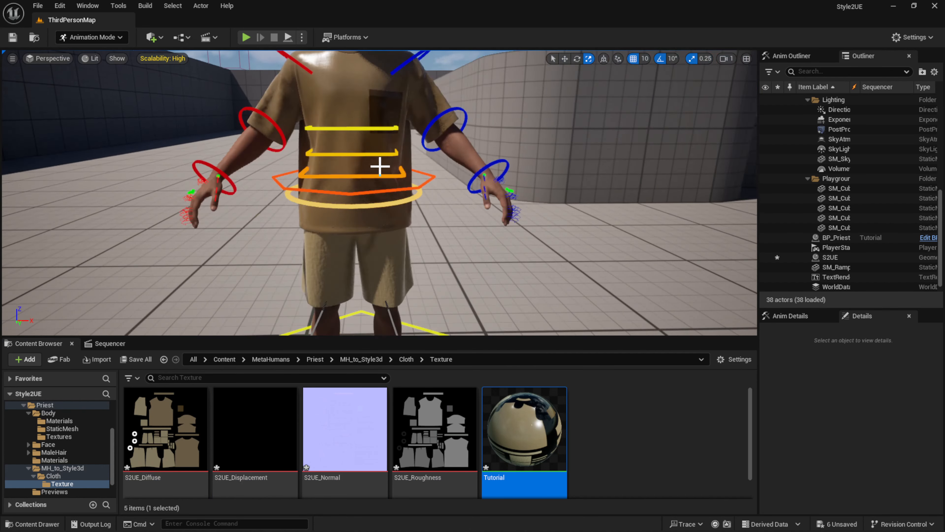
{"action": "scroll", "coordinate": [380, 165], "scroll_direction": "down", "scroll_amount": 3}
{"action": "scroll", "coordinate": [380, 166], "scroll_direction": "down", "scroll_amount": 5}
{"action": "scroll", "coordinate": [357, 224], "scroll_direction": "down", "scroll_amount": 5}
{"action": "right_click_drag", "start_coordinate": [358, 223], "coordinate": [346, 222]}
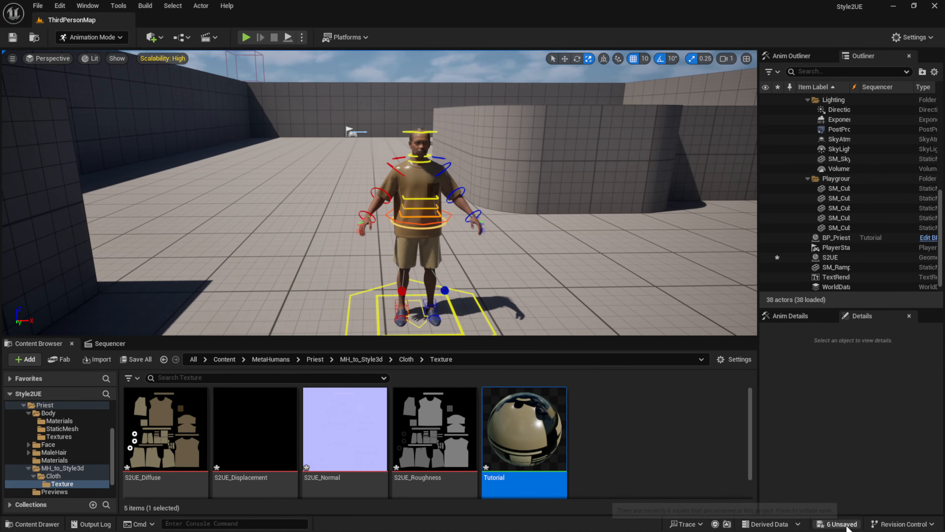
{"action": "left_click", "coordinate": [838, 524]}
{"action": "left_click", "coordinate": [550, 383]}
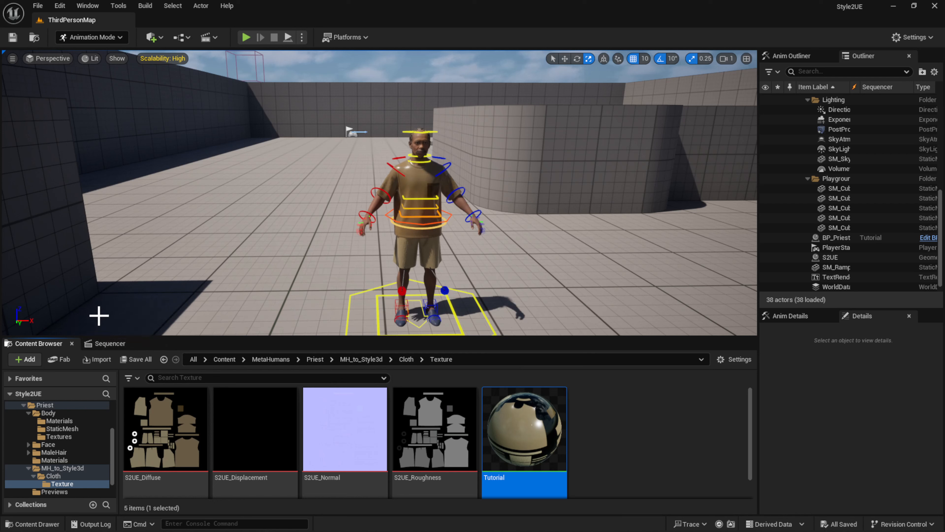
Add the S2UE garment actor to the Tutorial sequence in Sequencer and collapse the BP_Priest track
{"action": "left_click", "coordinate": [110, 343]}
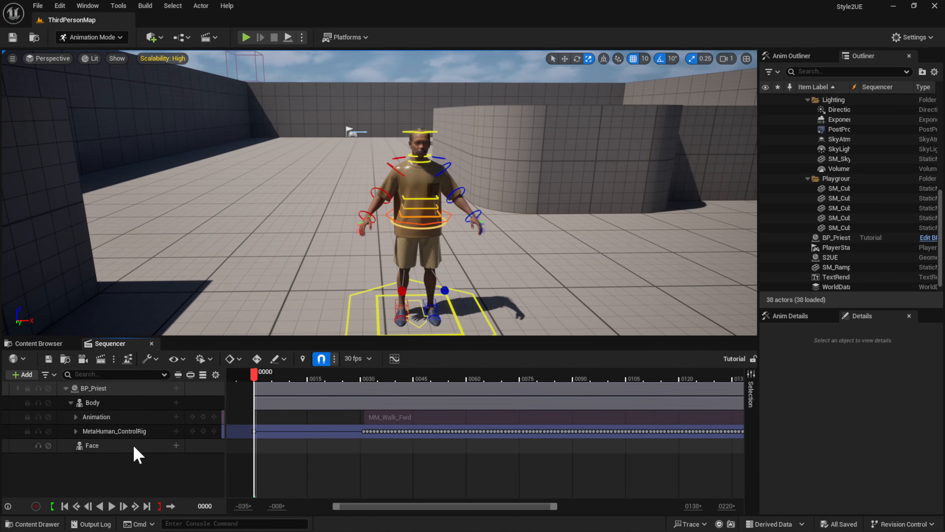
{"action": "left_click", "coordinate": [417, 177]}
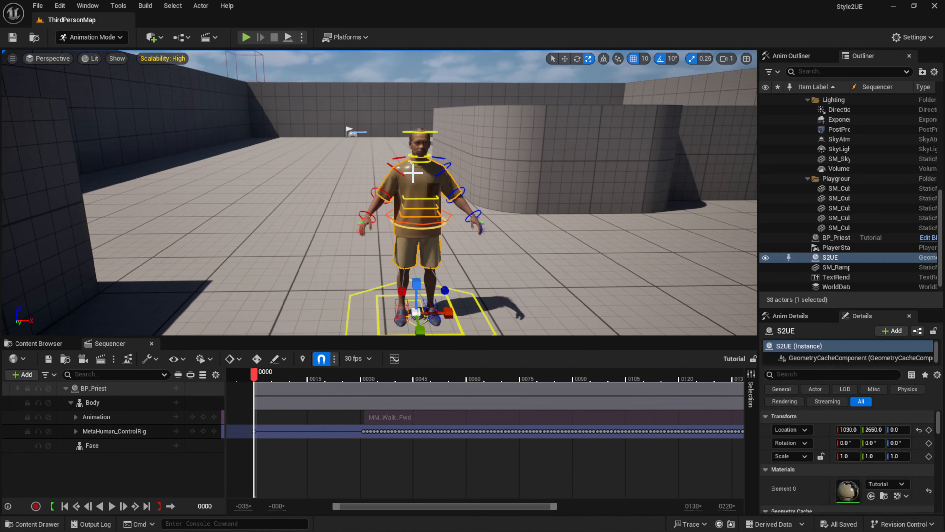
{"action": "left_click", "coordinate": [832, 259]}
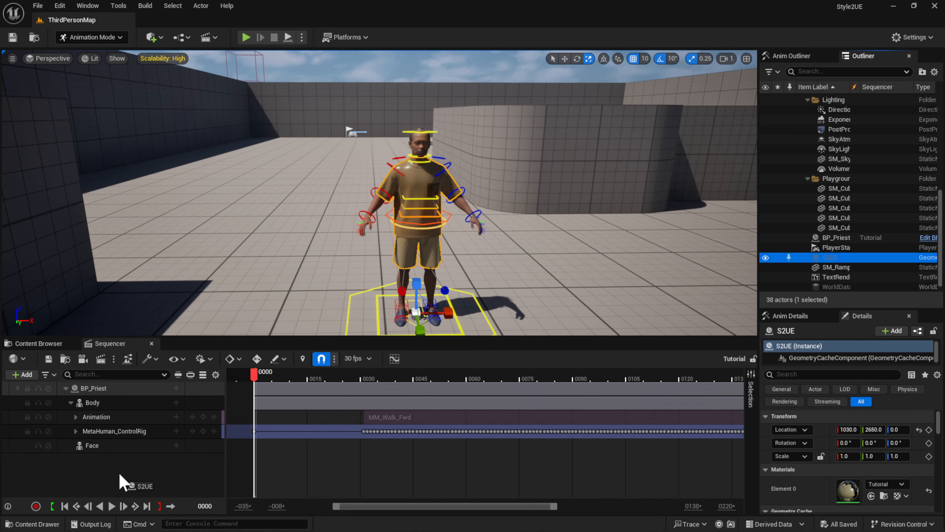
{"action": "left_click_drag", "start_coordinate": [122, 482], "coordinate": [121, 481]}
{"action": "left_click", "coordinate": [66, 388]}
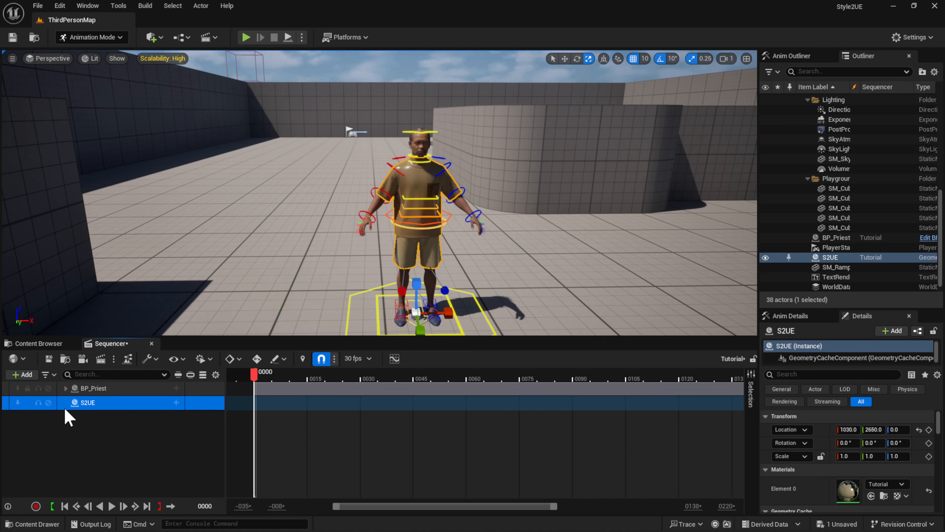
Add the GeometryCacheComponent and a Geometry Cache track to S2UE in the sequence
{"action": "left_click", "coordinate": [175, 403]}
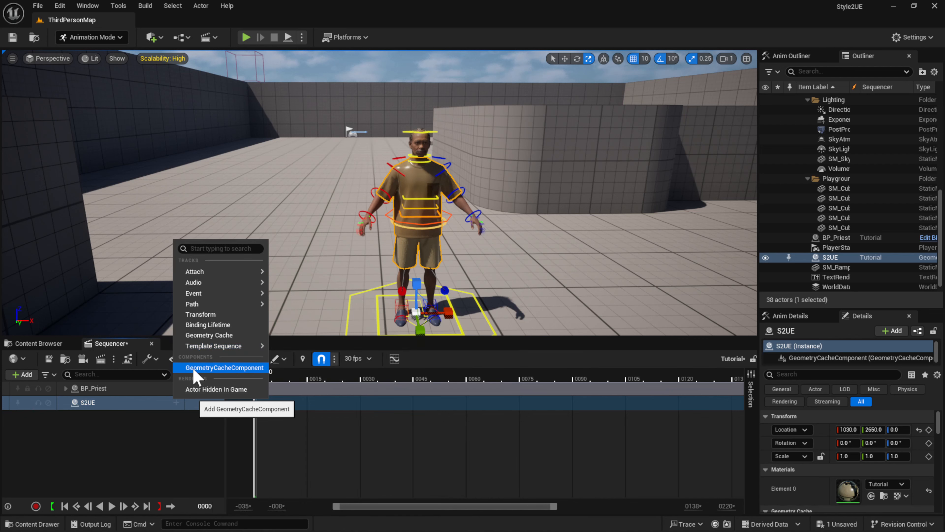
{"action": "left_click", "coordinate": [209, 368]}
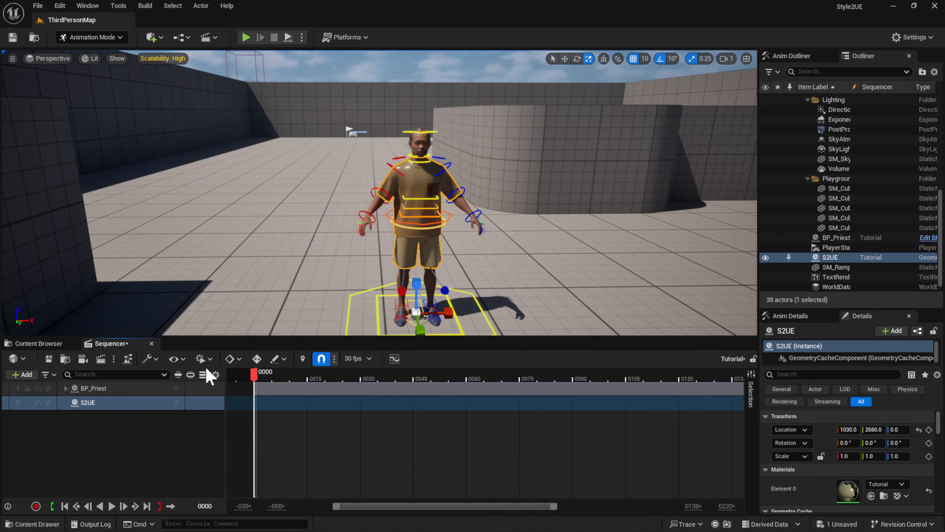
{"action": "left_click", "coordinate": [176, 403]}
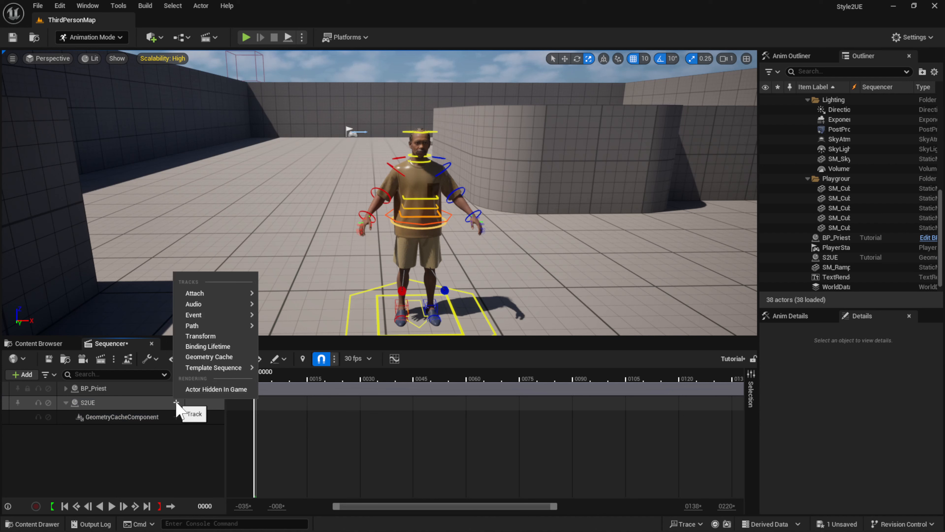
{"action": "left_click", "coordinate": [210, 358]}
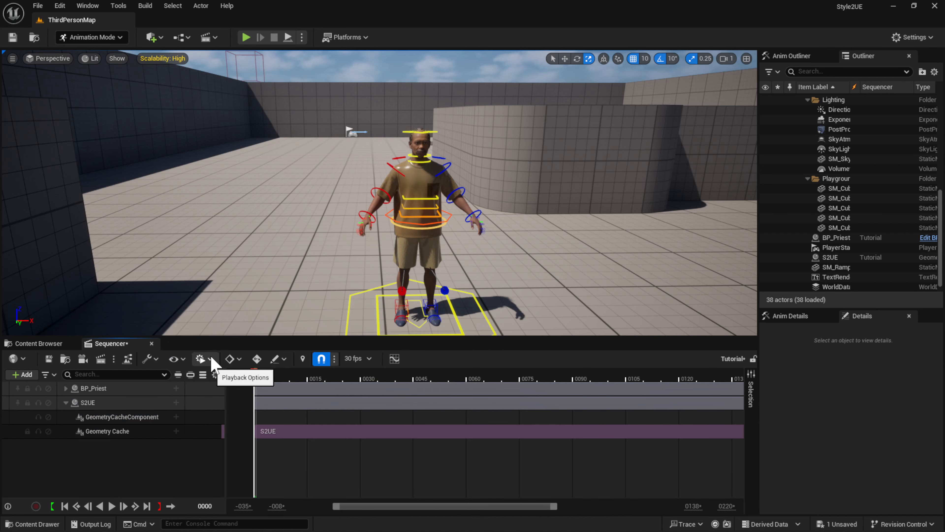
Play the sequence from its start several times and examine the garment's motion on the walking character from different angles
{"action": "key", "text": "space"}
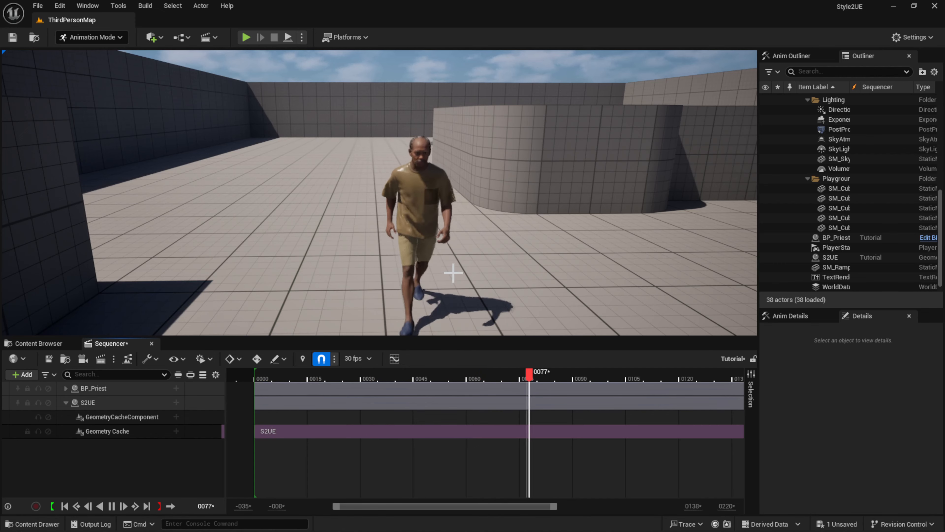
{"action": "scroll", "coordinate": [455, 274], "scroll_direction": "down", "scroll_amount": 3}
{"action": "scroll", "coordinate": [455, 275], "scroll_direction": "up", "scroll_amount": 2}
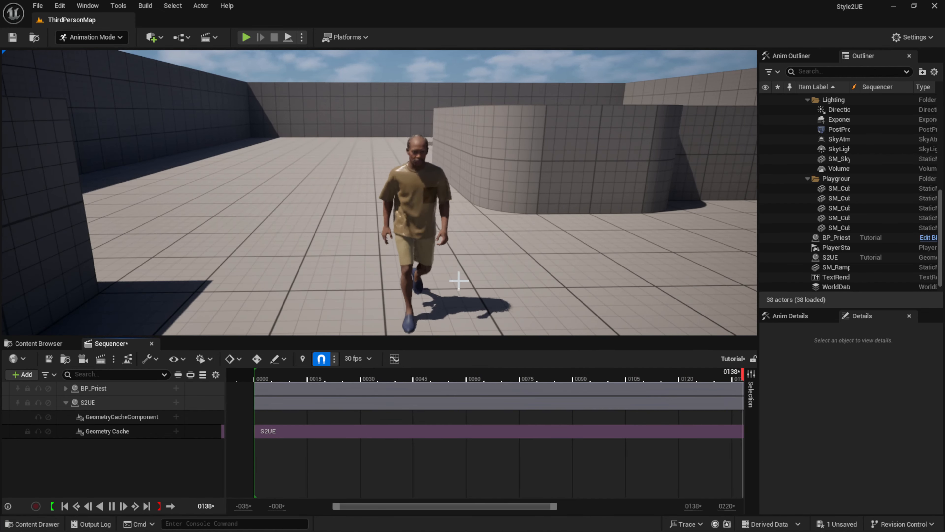
{"action": "key", "text": "space"}
{"action": "scroll", "coordinate": [457, 287], "scroll_direction": "down", "scroll_amount": 1}
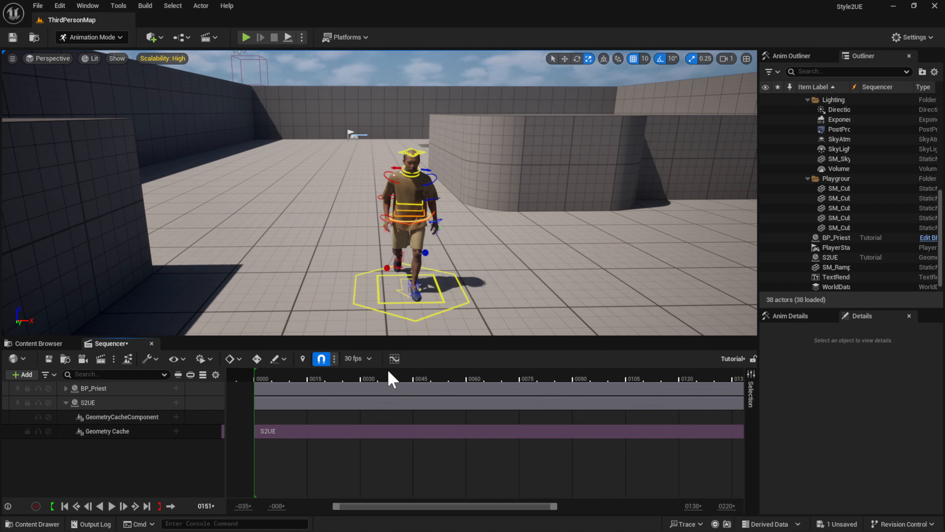
{"action": "left_click", "coordinate": [256, 378]}
{"action": "key", "text": "space"}
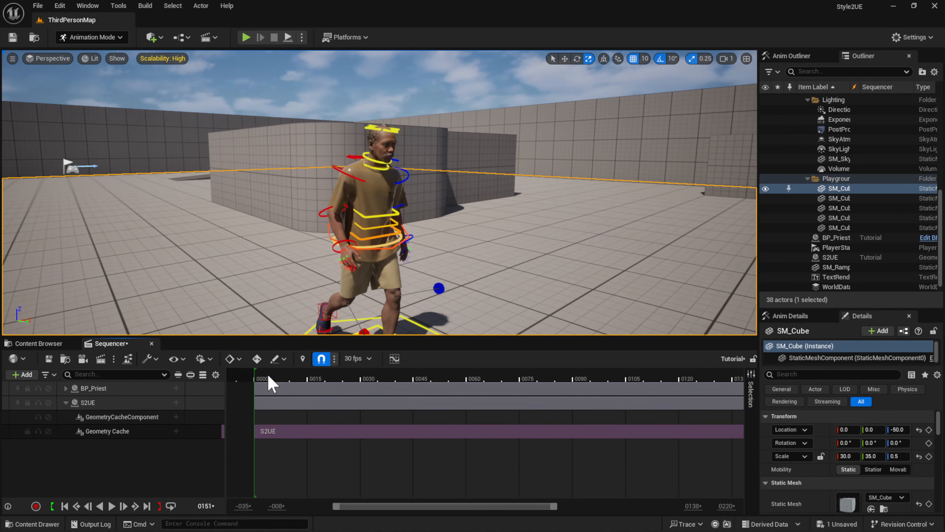
{"action": "left_click_drag", "start_coordinate": [269, 380], "coordinate": [258, 387]}
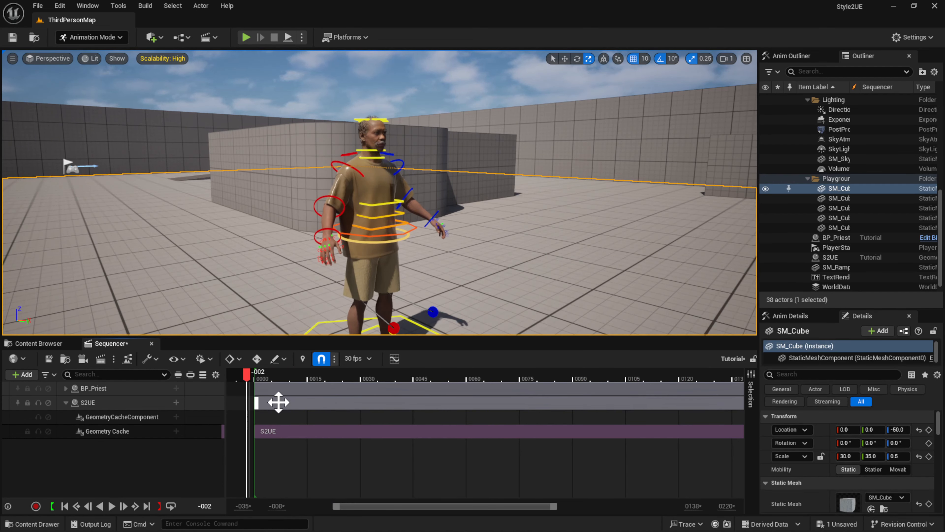
{"action": "key", "text": "space"}
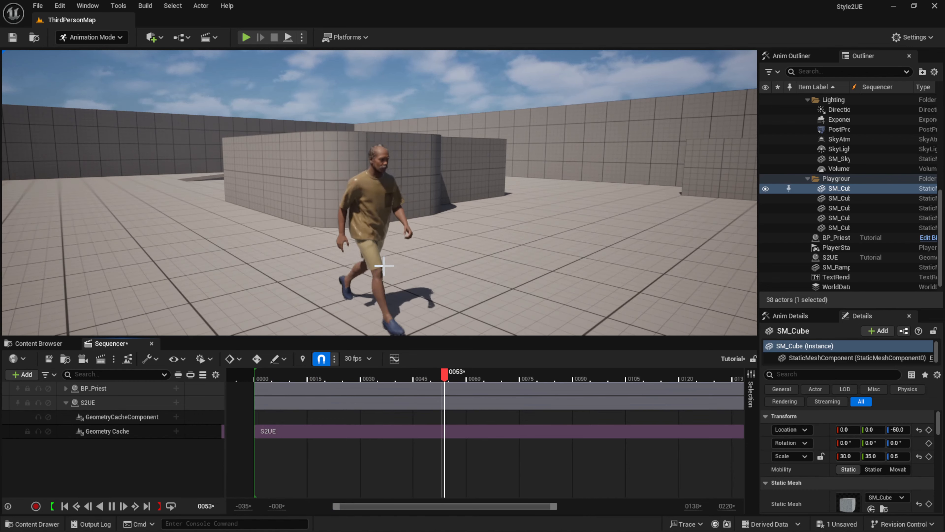
{"action": "key", "text": "space"}
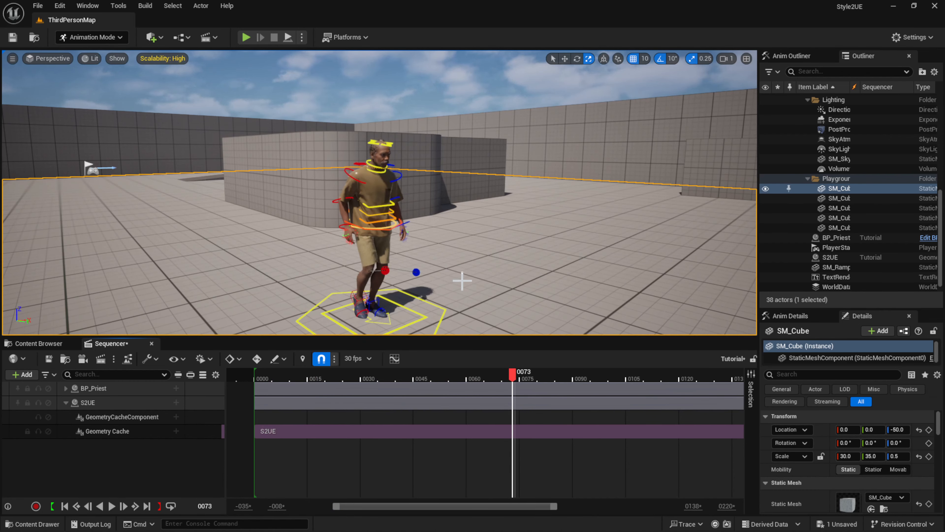
{"action": "key", "text": "space"}
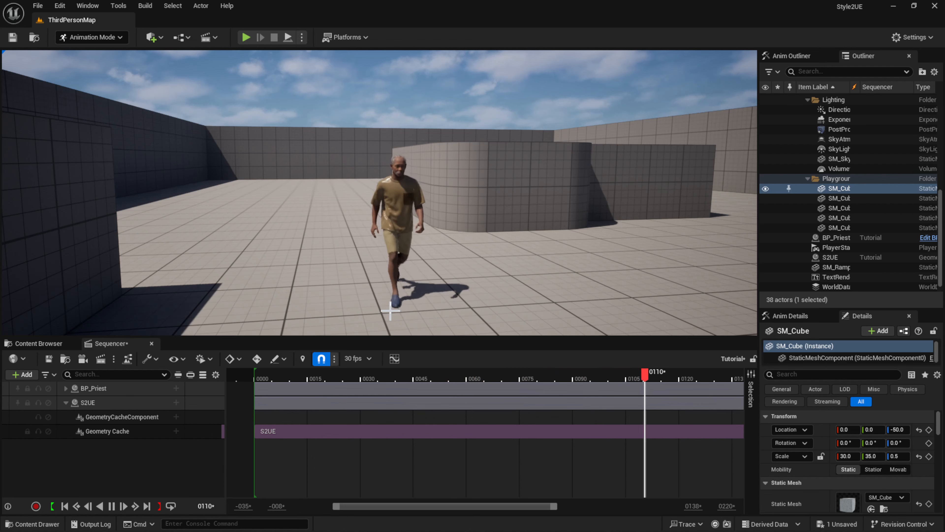
Save the modified Tutorial level sequence
{"action": "key", "text": "ctrl+shift+s"}
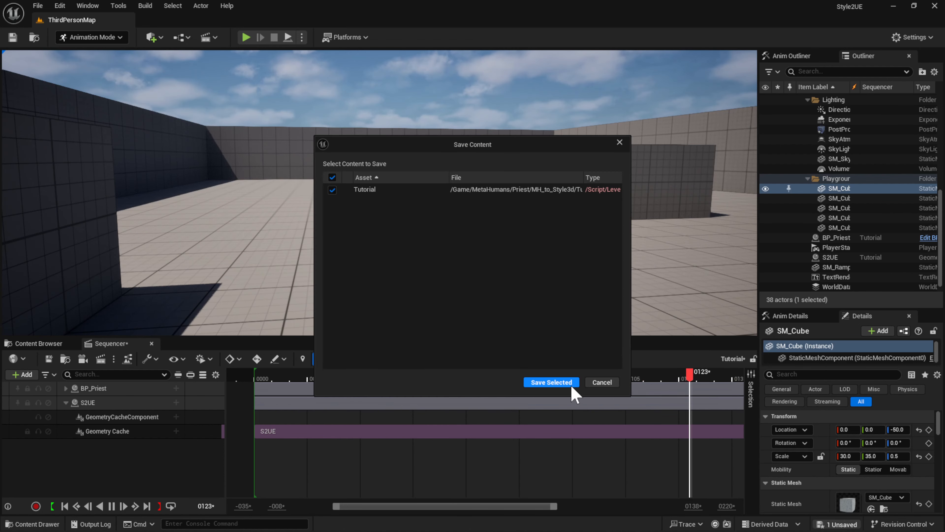
{"action": "left_click", "coordinate": [568, 386]}
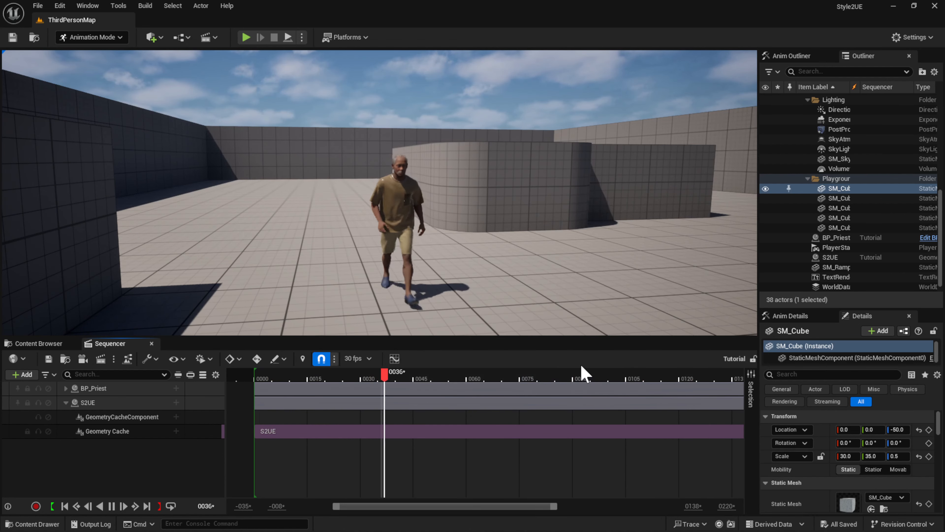